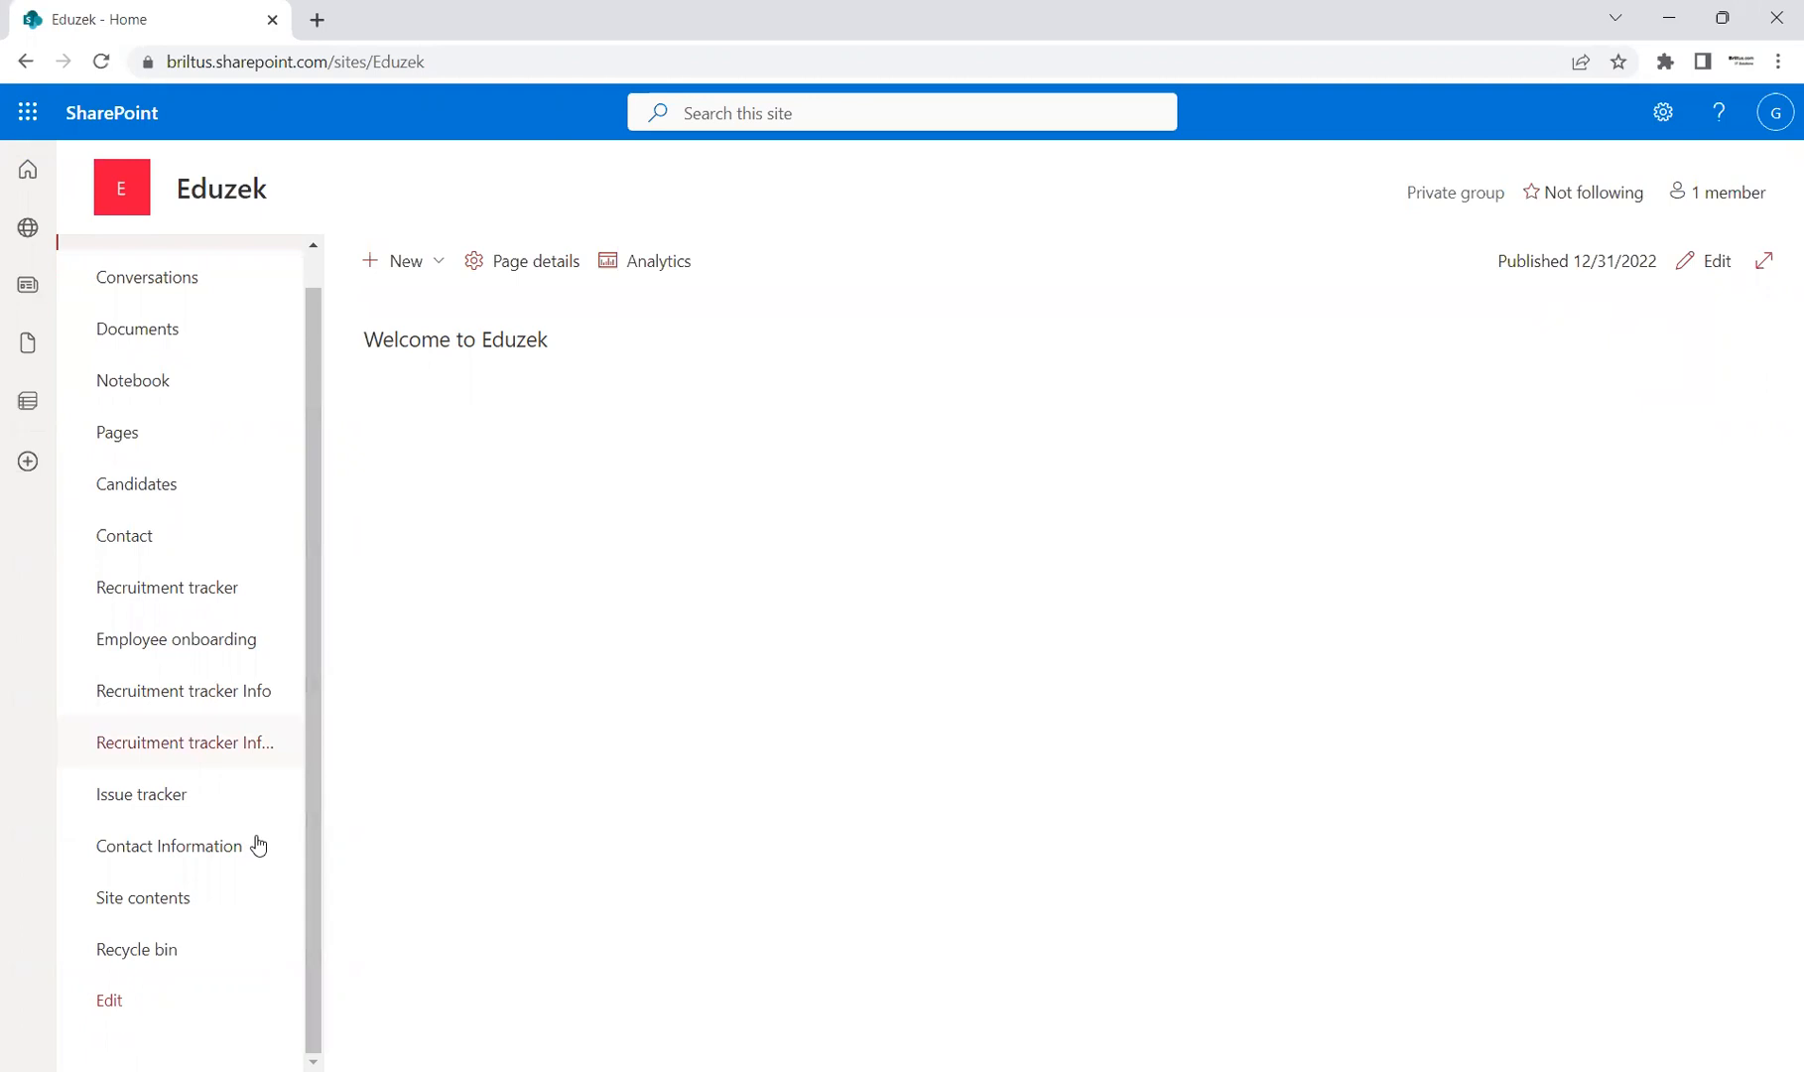
Step: Open the Contact Information list from the Eduzek site's left navigation
{"action": "left_click", "coordinate": [168, 845]}
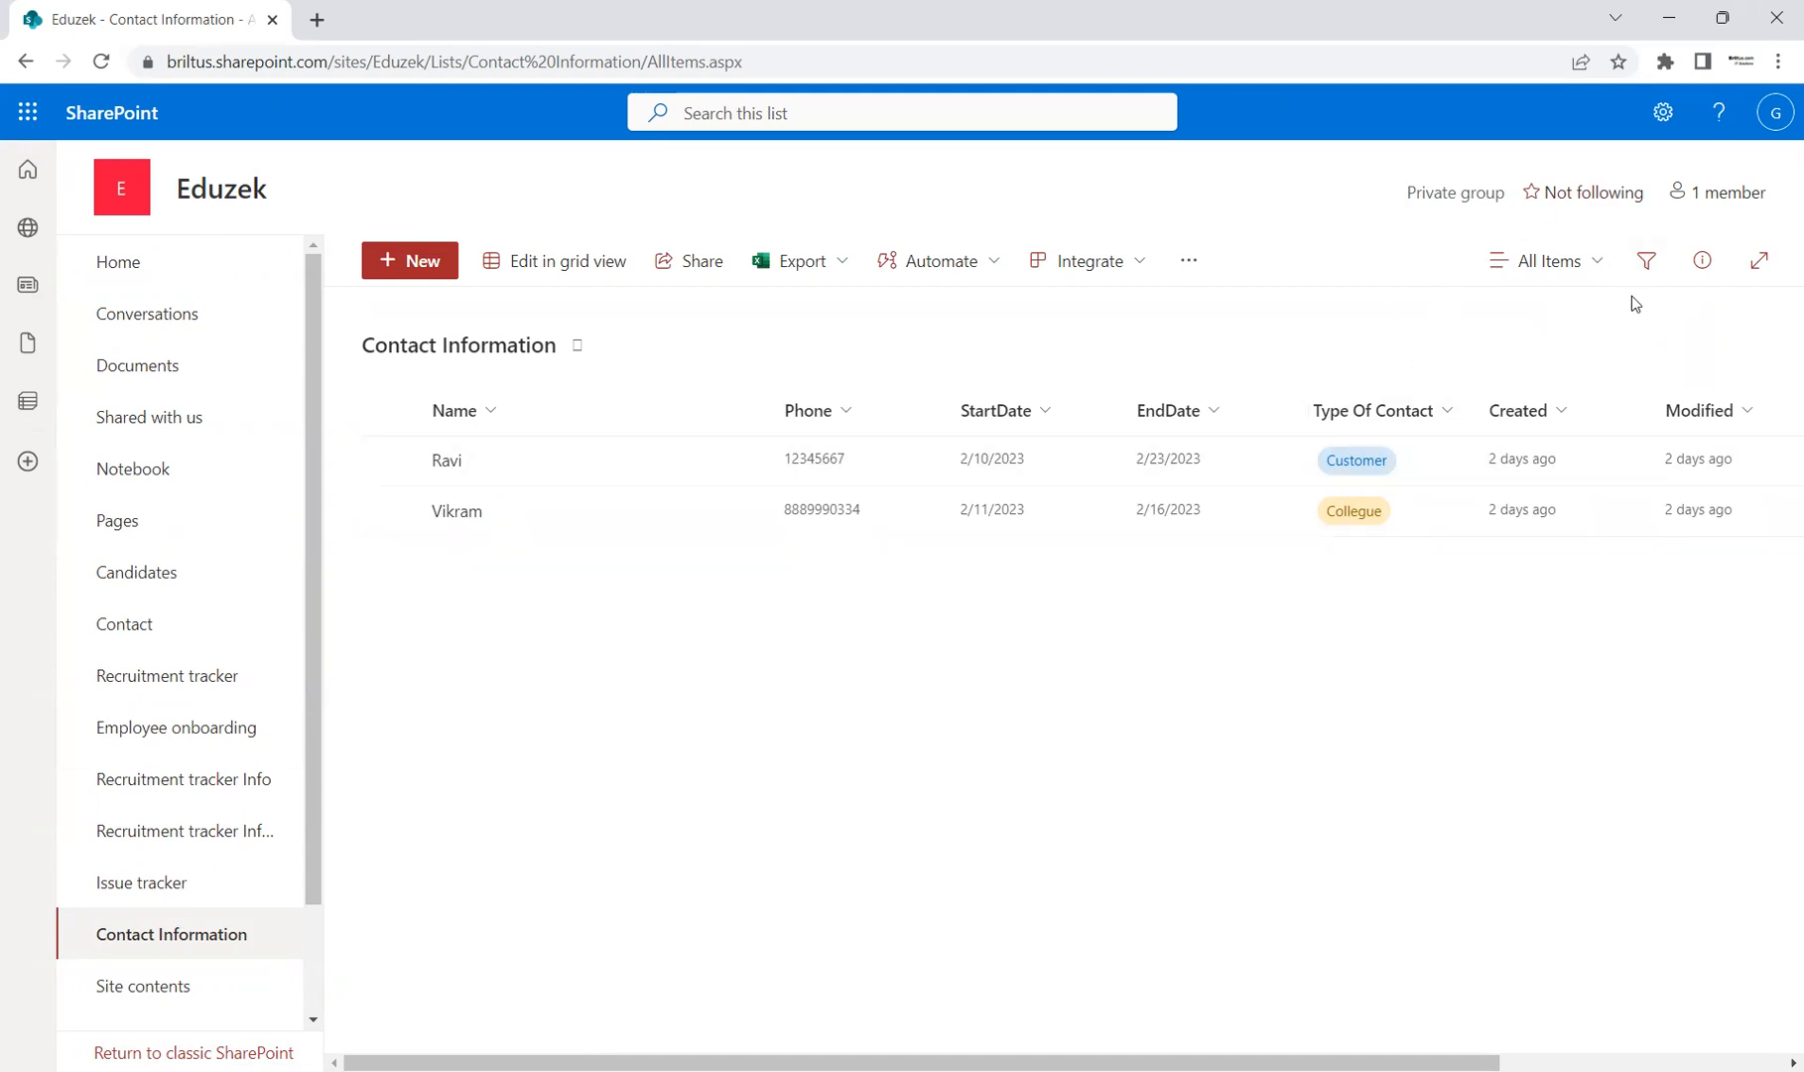
Step: From the view switcher, open Edit current view for the All Items view
{"action": "left_click_drag", "start_coordinate": [1325, 1062], "coordinate": [1290, 1039]}
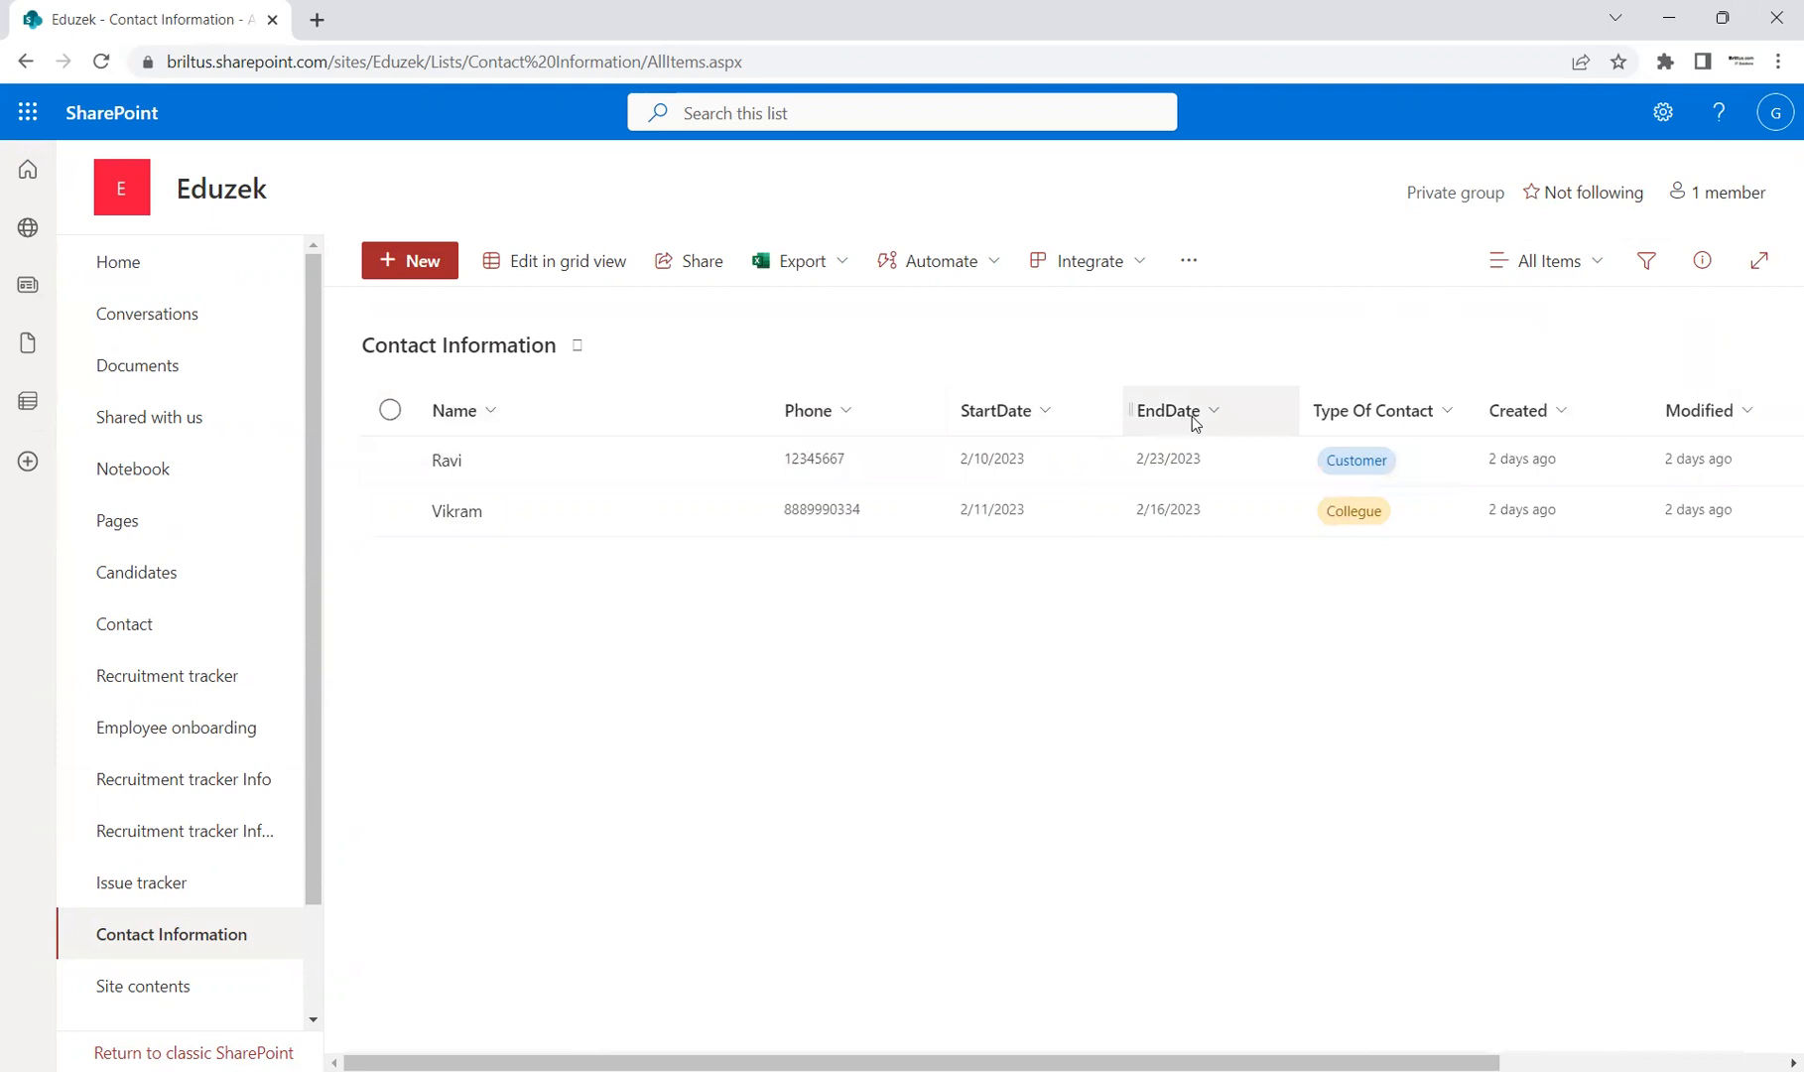
{"action": "left_click_drag", "start_coordinate": [1328, 1059], "coordinate": [1067, 1039]}
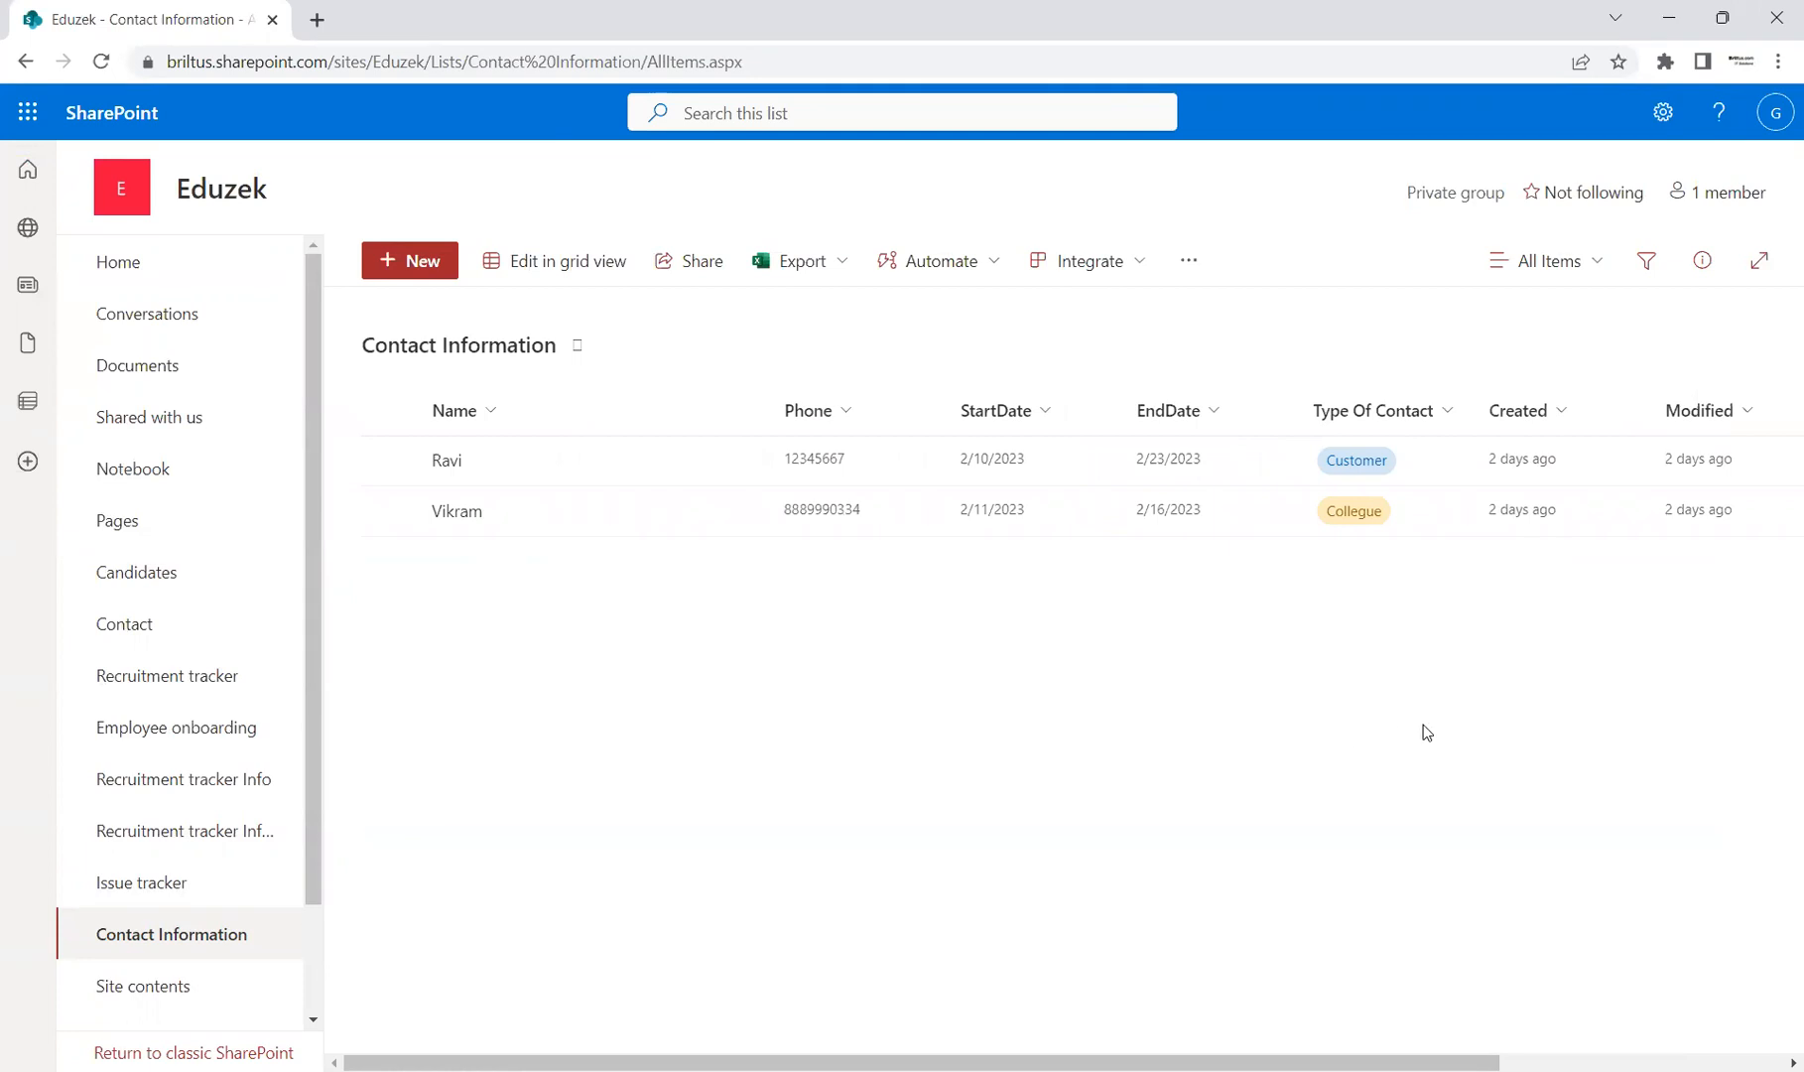
{"action": "left_click", "coordinate": [1594, 262]}
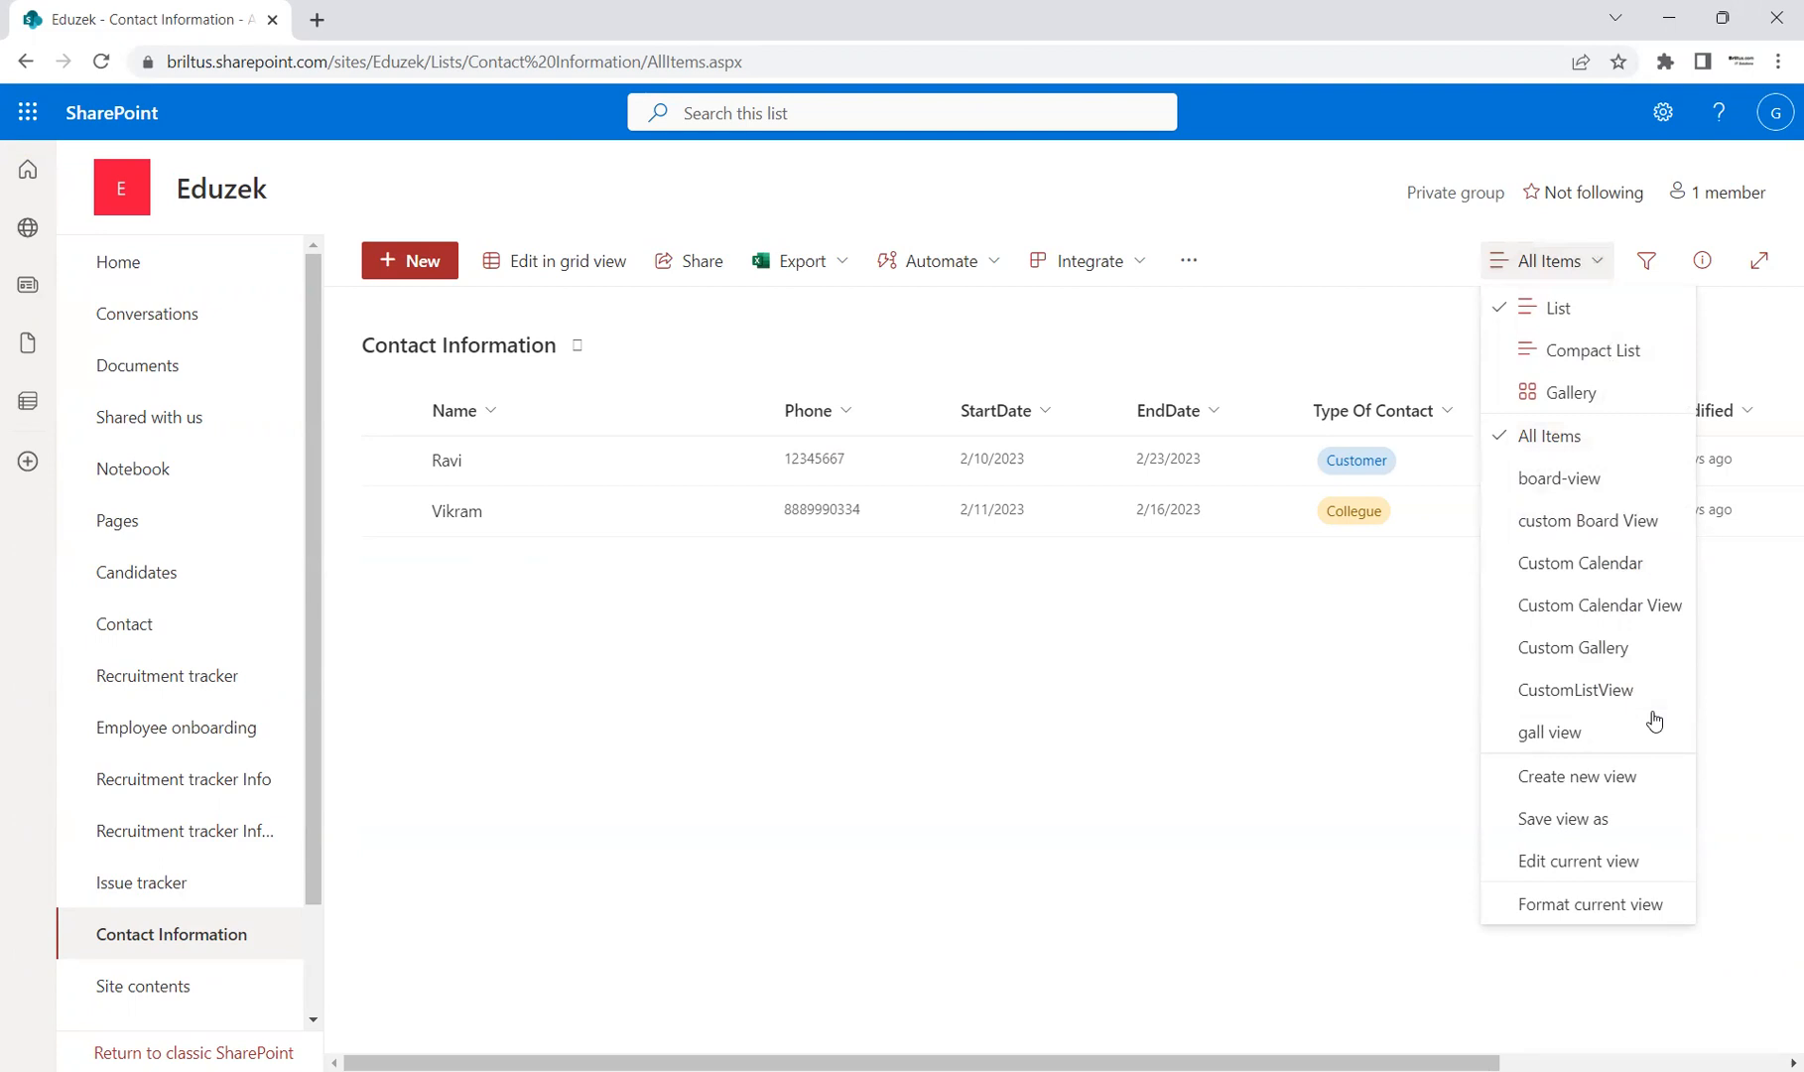
{"action": "left_click", "coordinate": [1593, 862]}
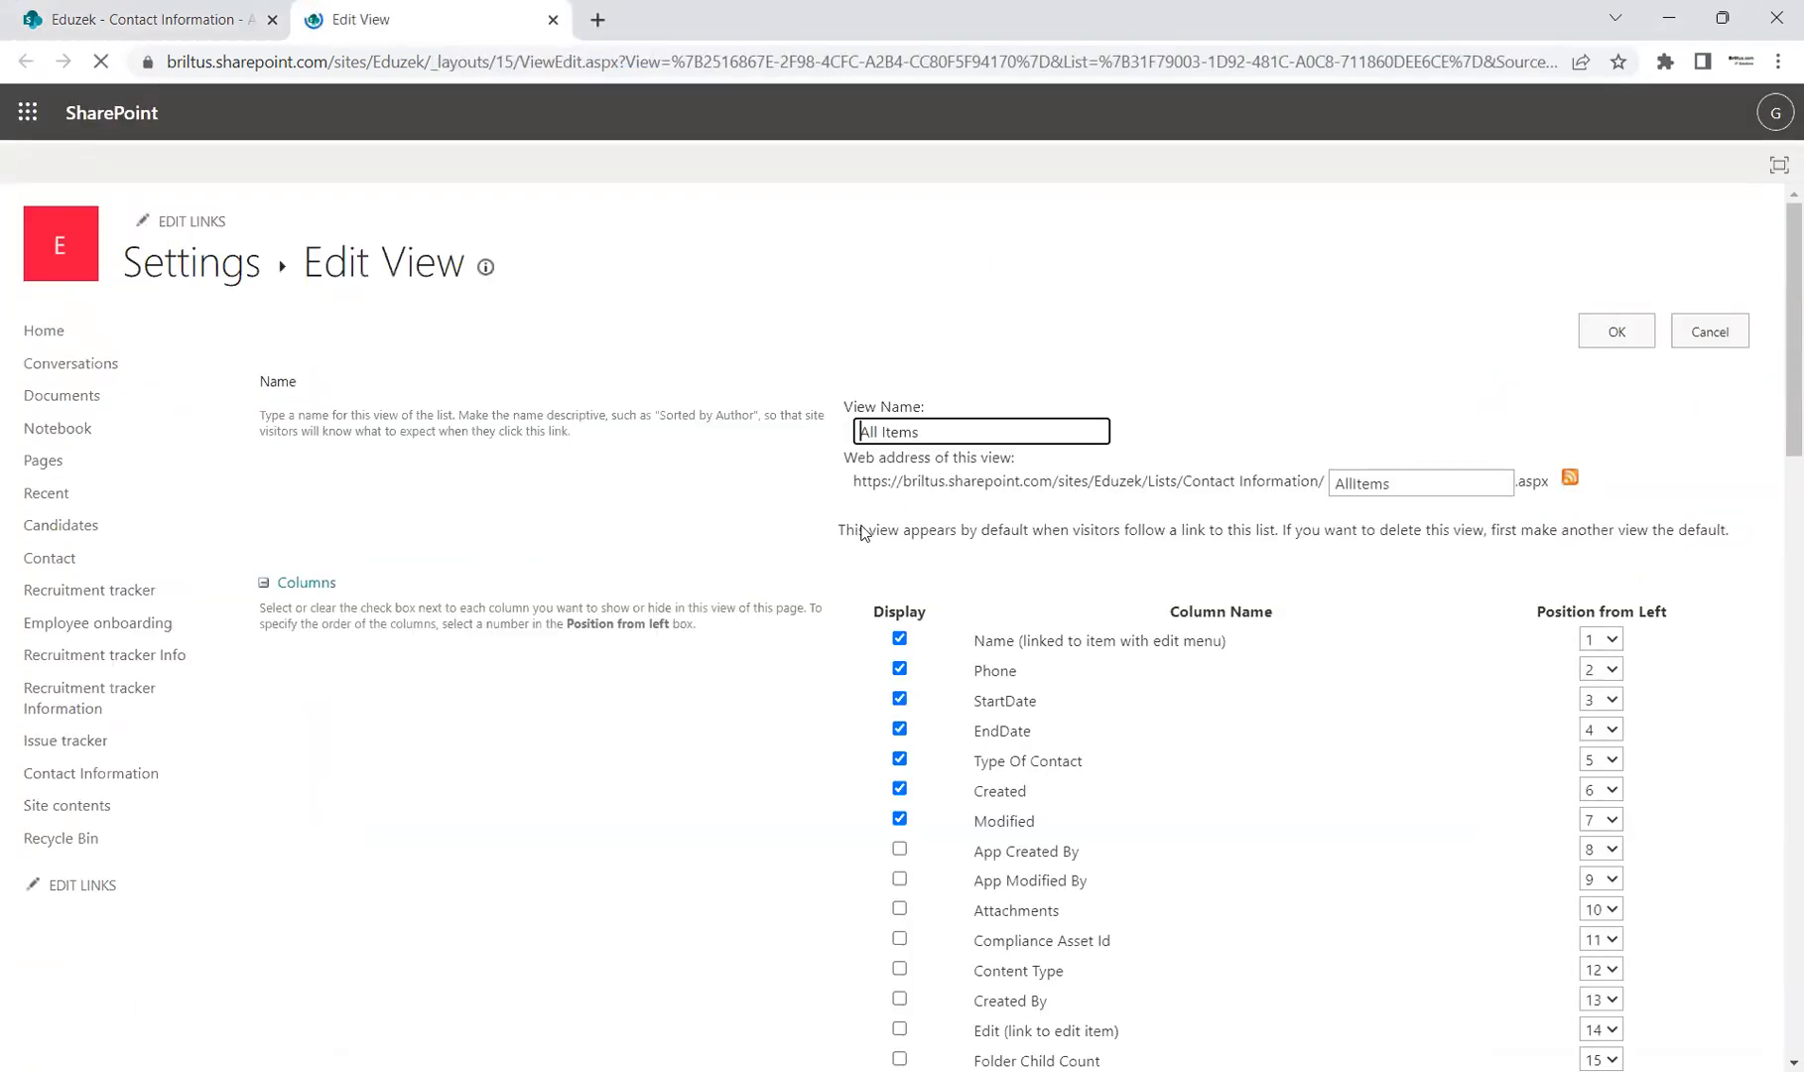
Step: Uncheck the Created and Modified columns in the All Items view settings
{"action": "scroll", "coordinate": [900, 537], "scroll_direction": "down", "scroll_amount": 3}
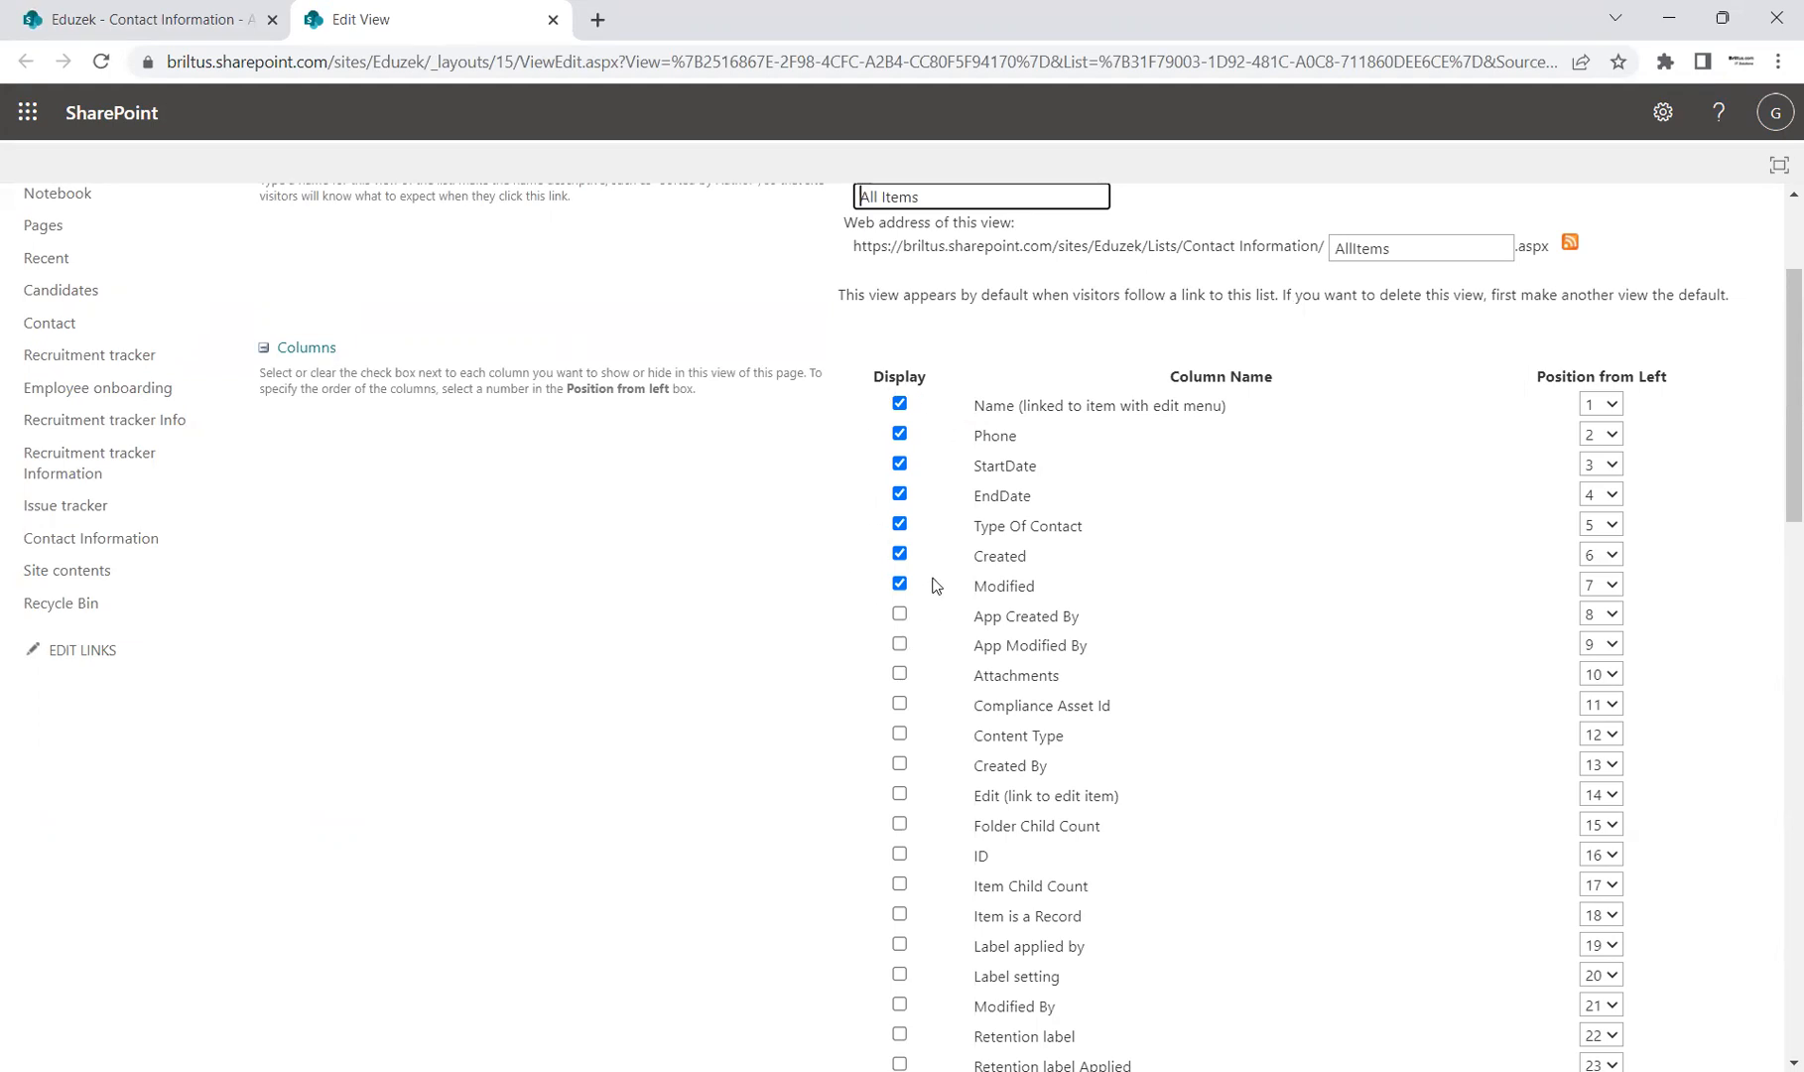
{"action": "scroll", "coordinate": [932, 581], "scroll_direction": "down", "scroll_amount": 1}
{"action": "scroll", "coordinate": [932, 581], "scroll_direction": "down", "scroll_amount": 5}
{"action": "scroll", "coordinate": [930, 575], "scroll_direction": "up", "scroll_amount": 7}
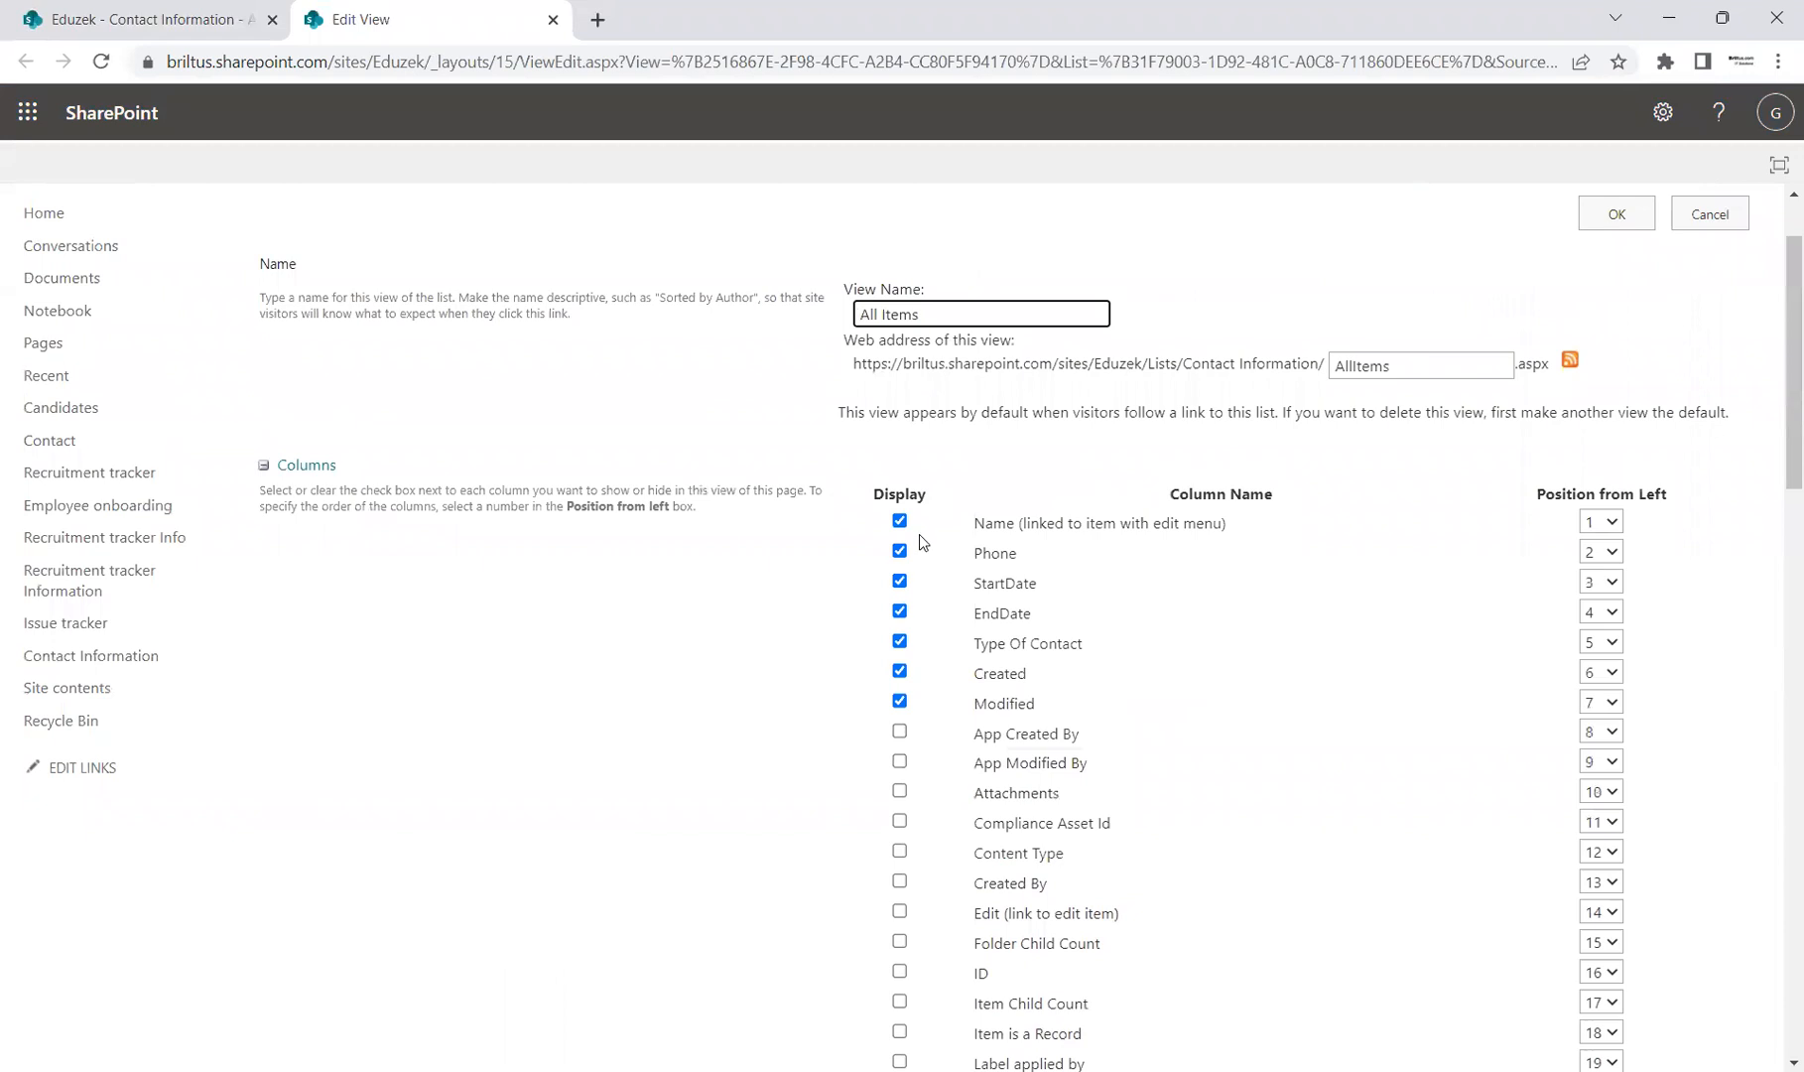
{"action": "left_click", "coordinate": [901, 674]}
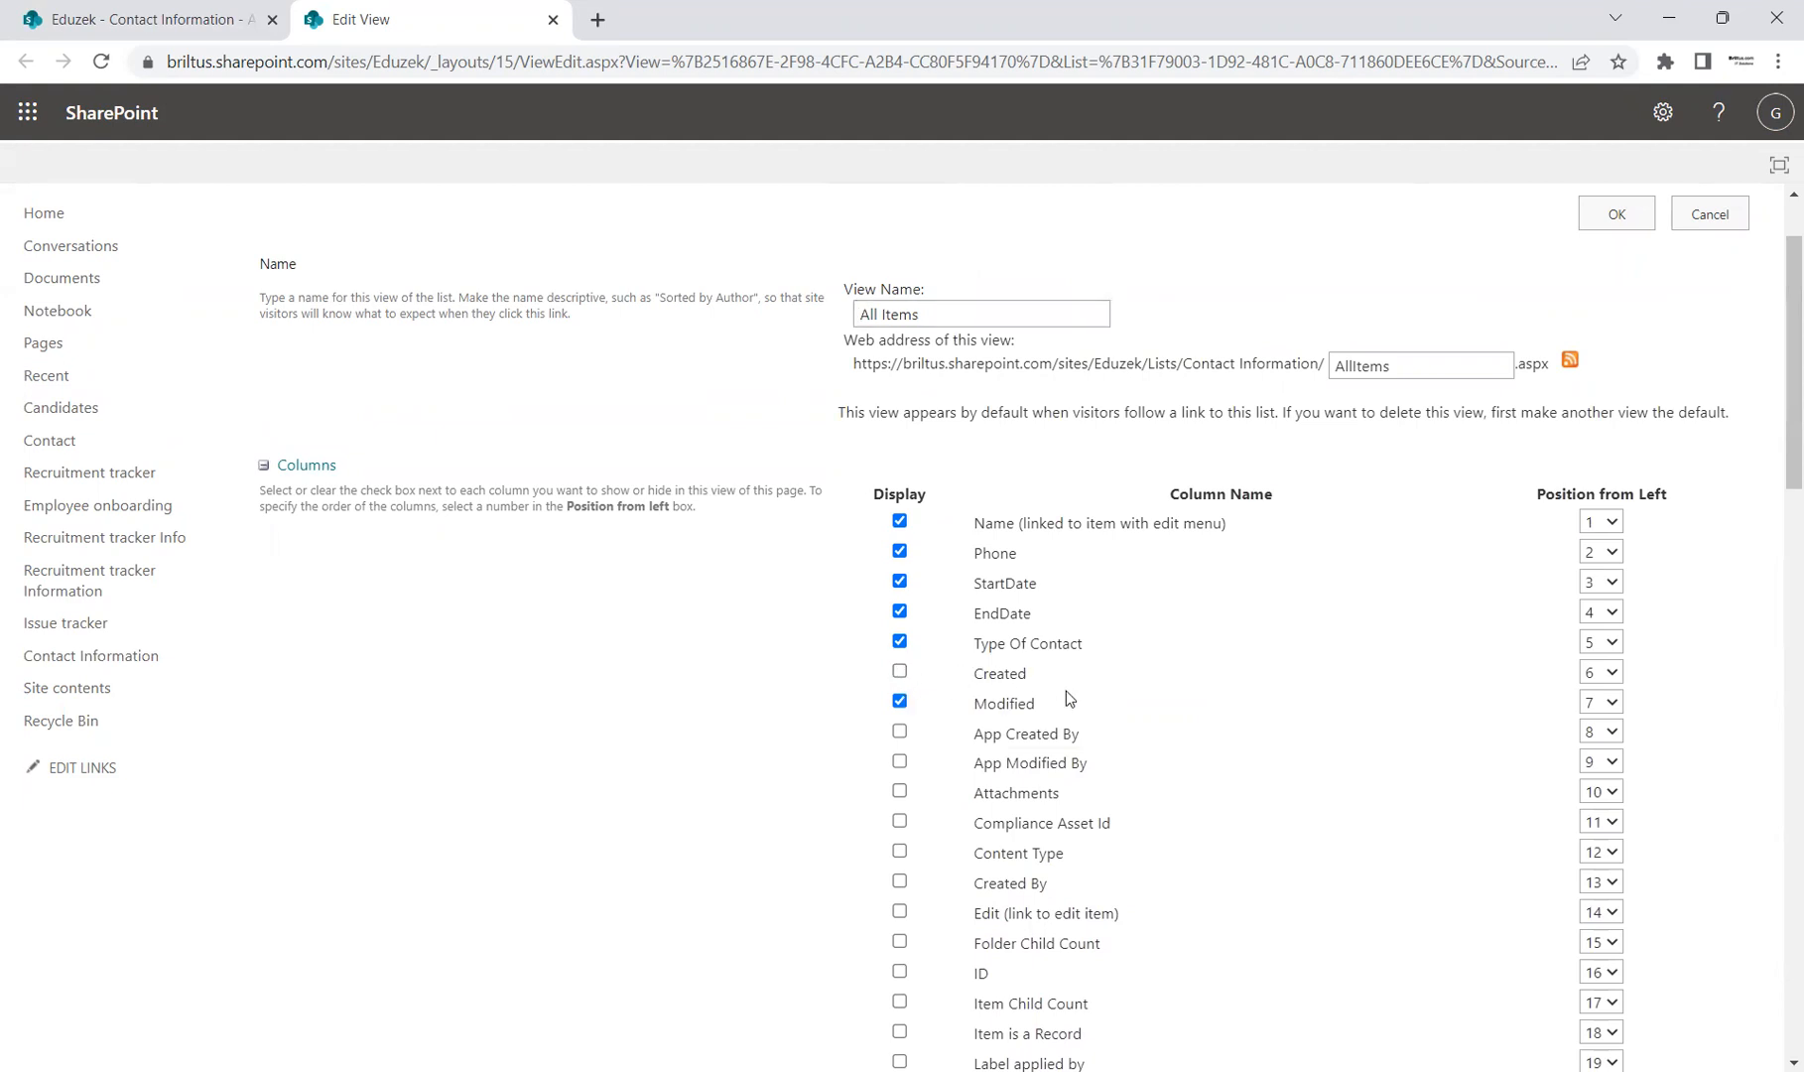
{"action": "left_click", "coordinate": [904, 703]}
{"action": "scroll", "coordinate": [918, 749], "scroll_direction": "down", "scroll_amount": 1}
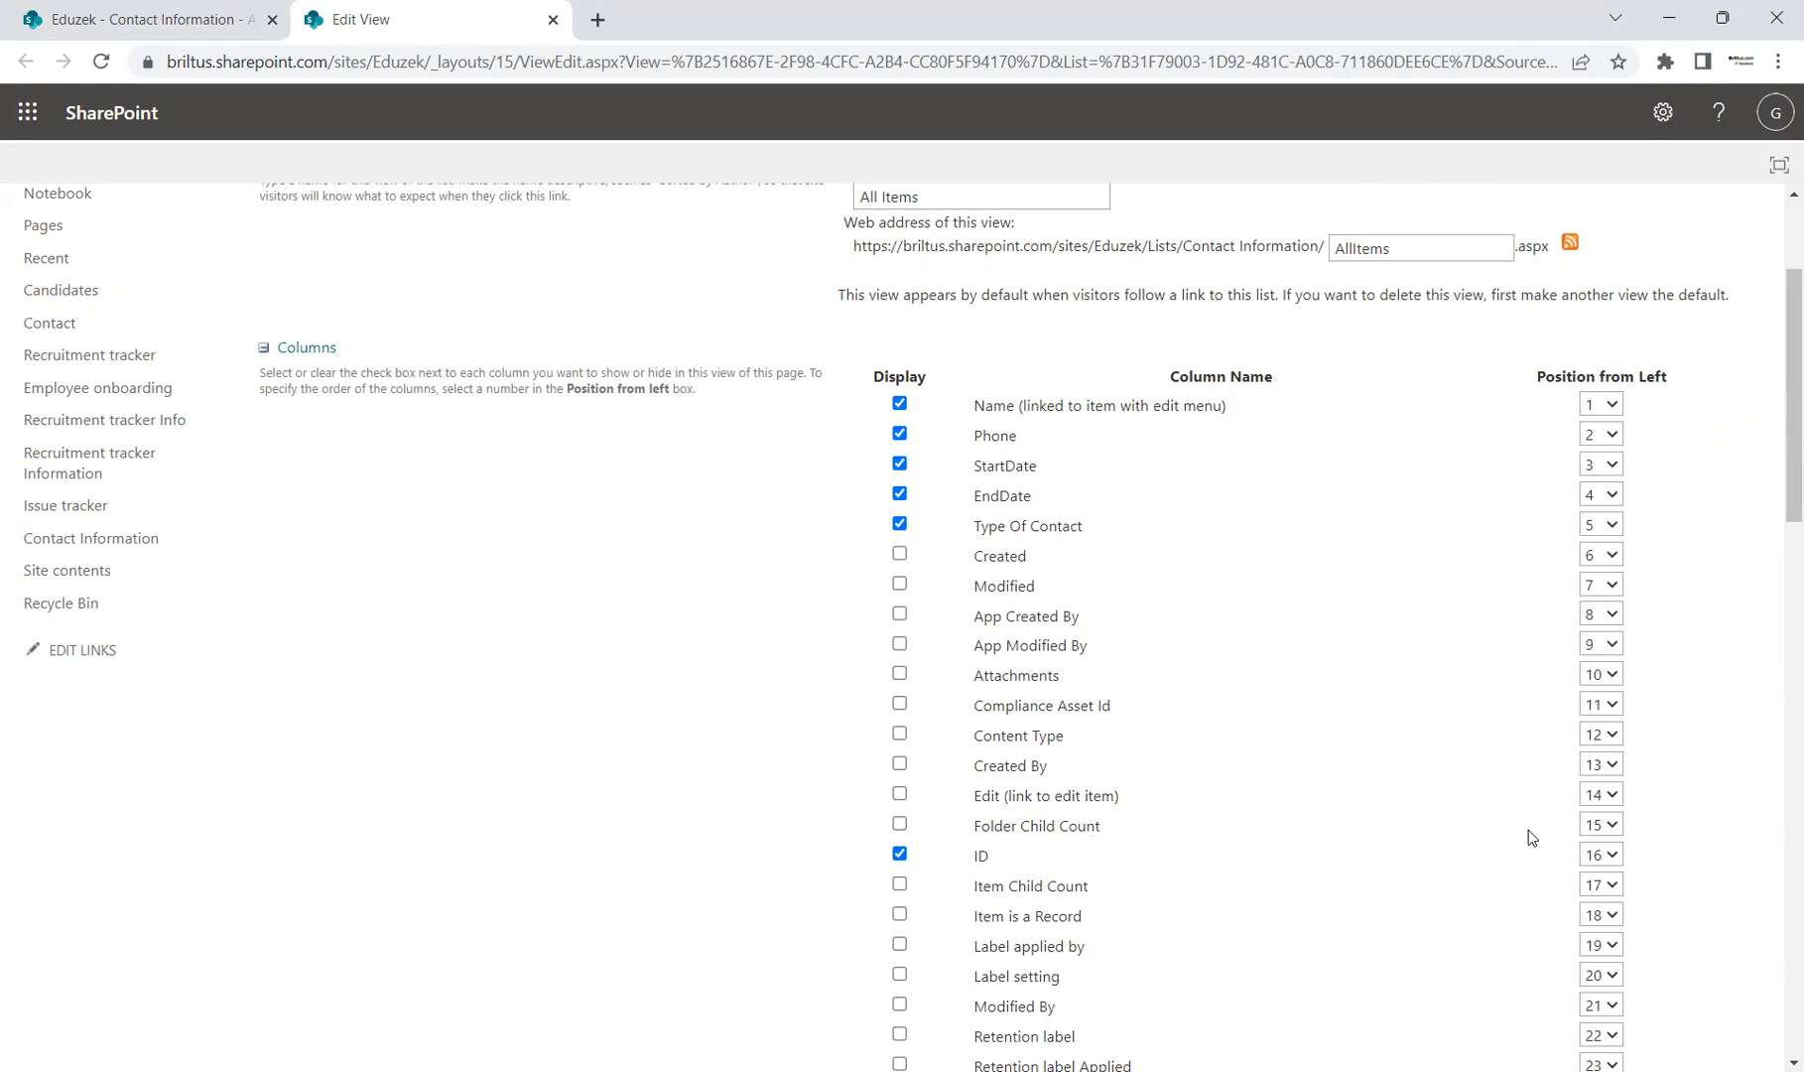
Step: Set the ID column's Position from Left to 1 and save the view with OK
{"action": "left_click", "coordinate": [1608, 855]}
{"action": "key", "text": "1"}
{"action": "scroll", "coordinate": [1709, 734], "scroll_direction": "down", "scroll_amount": 3}
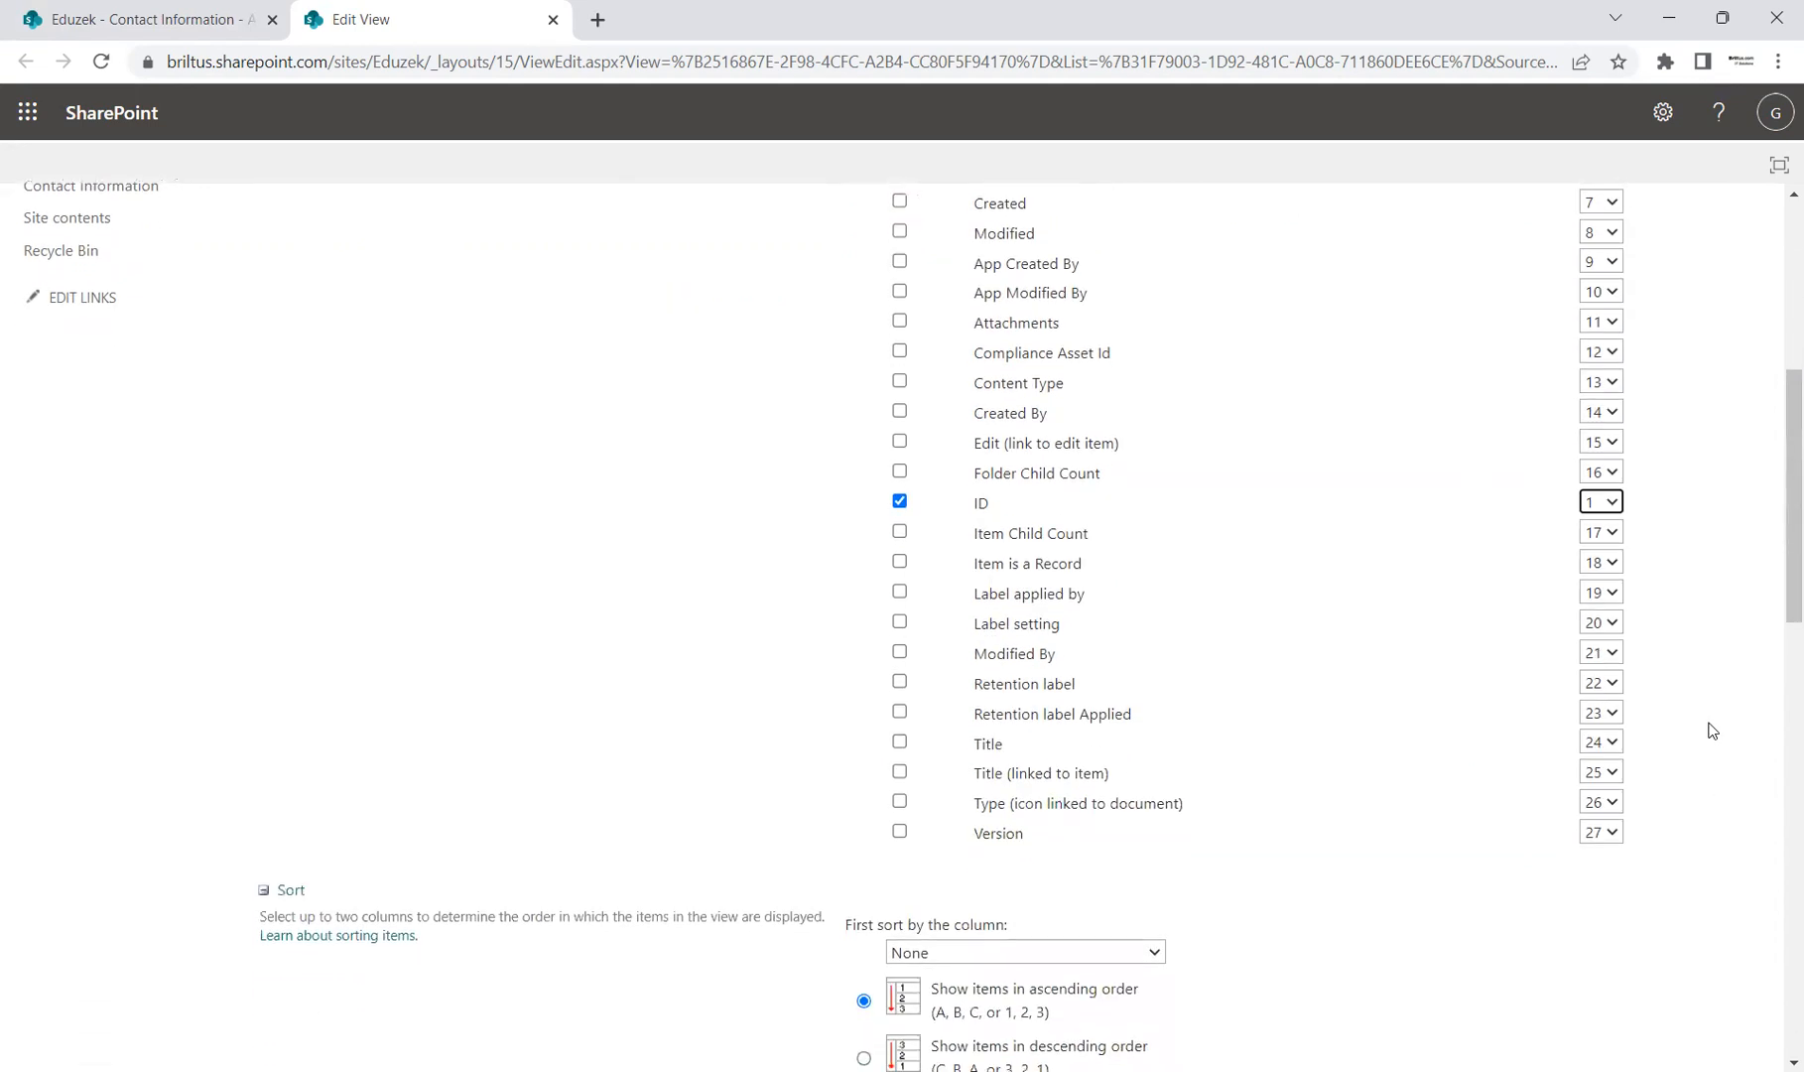
{"action": "scroll", "coordinate": [1708, 730], "scroll_direction": "up", "scroll_amount": 5}
{"action": "scroll", "coordinate": [1708, 730], "scroll_direction": "down", "scroll_amount": 3}
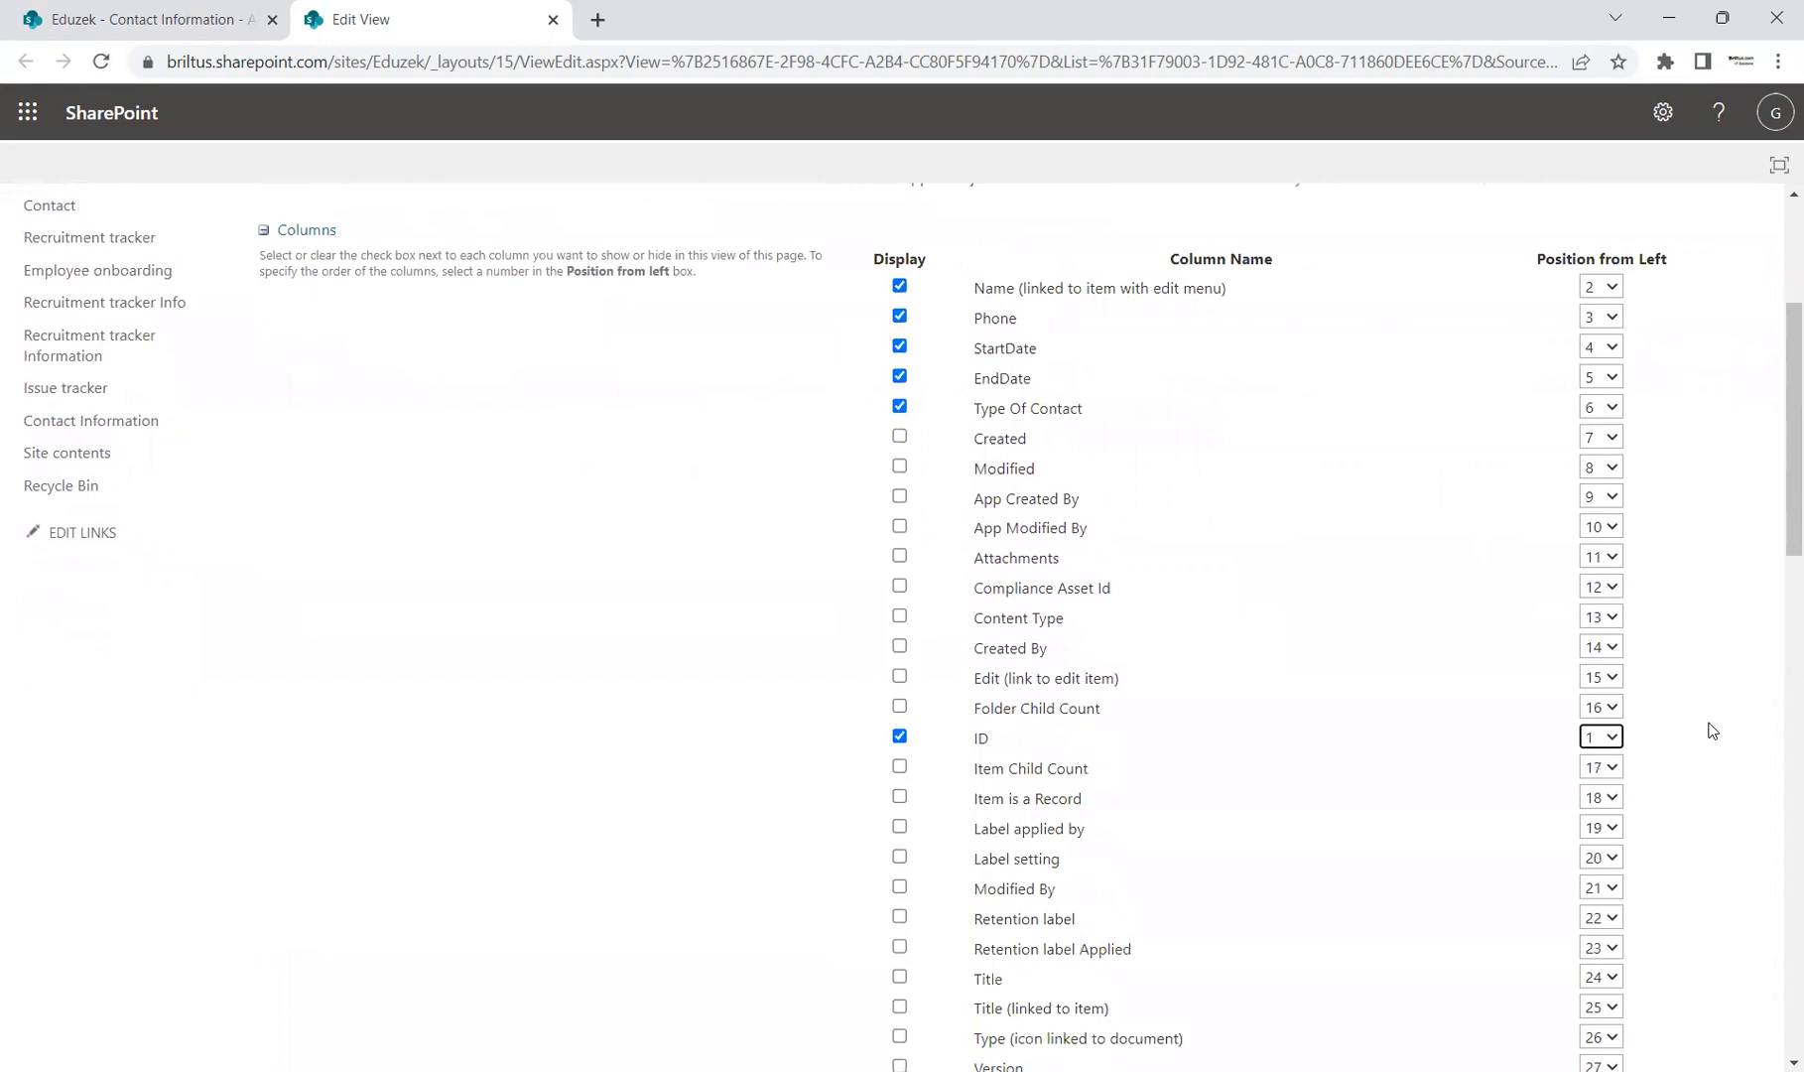
{"action": "scroll", "coordinate": [1709, 730], "scroll_direction": "up", "scroll_amount": 2}
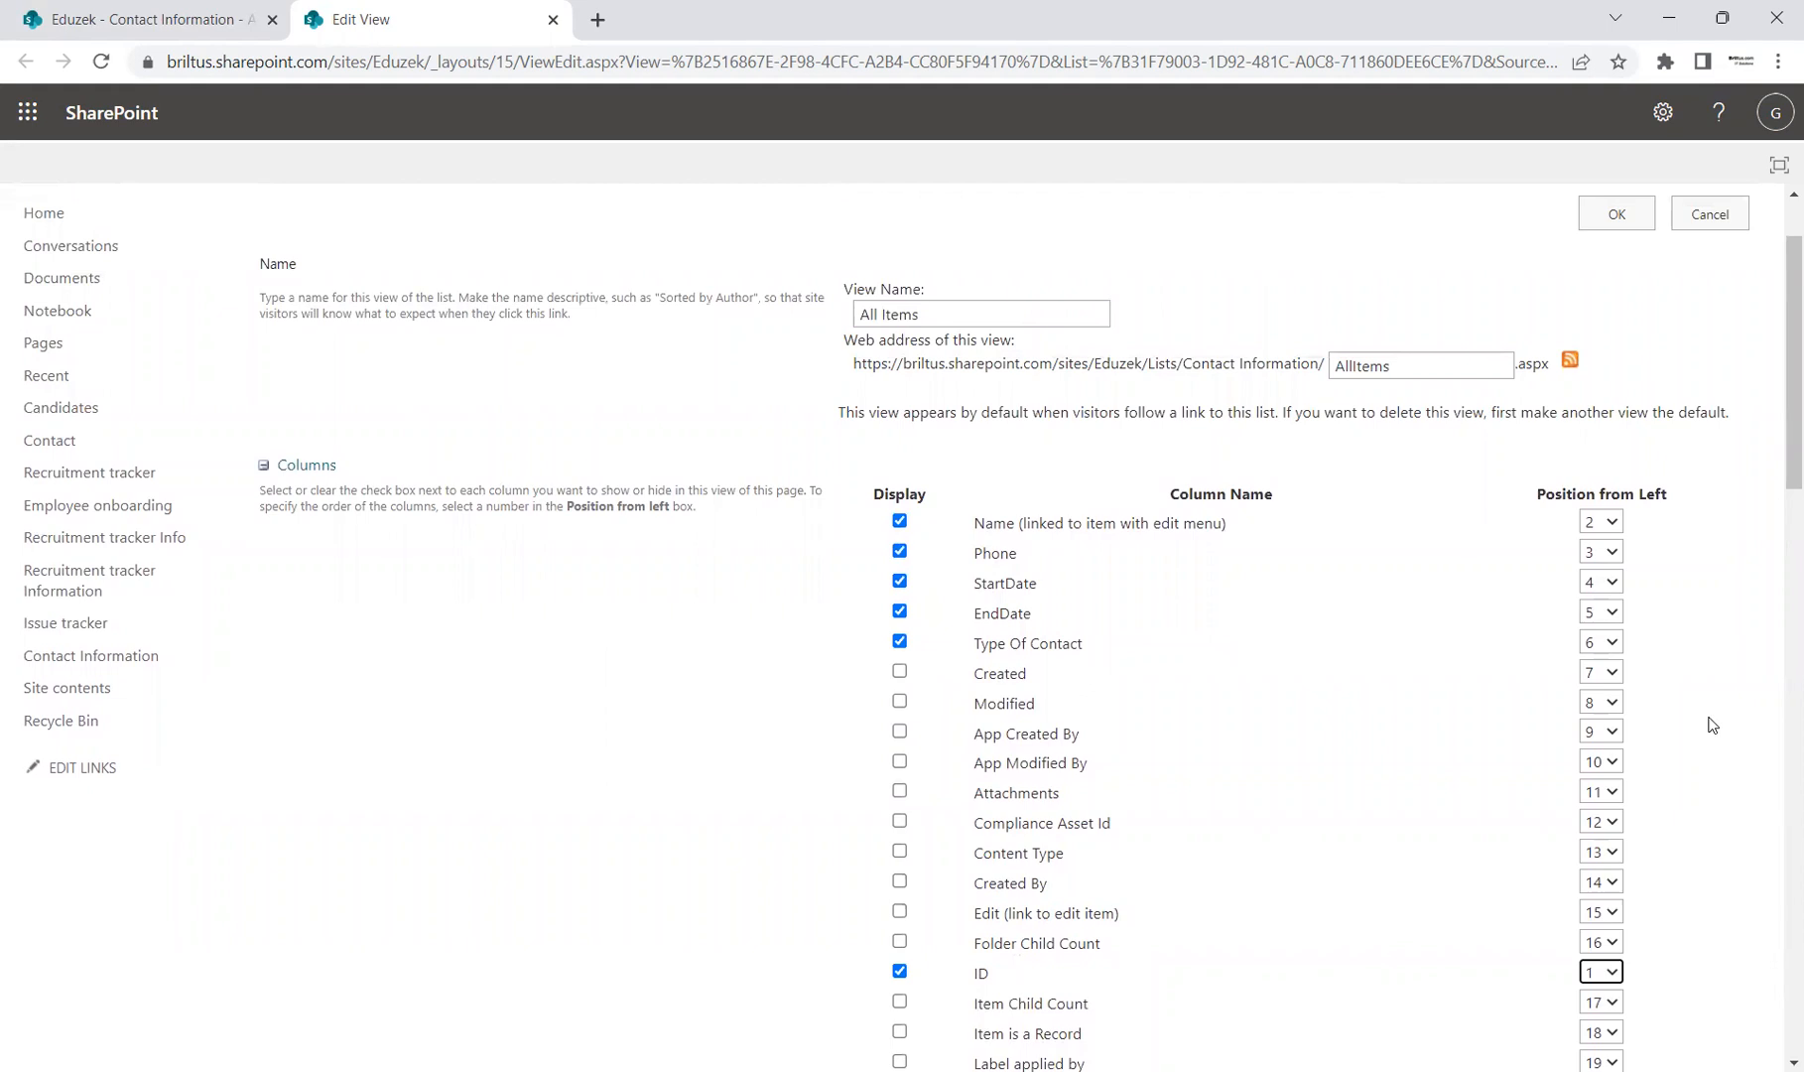
{"action": "left_click", "coordinate": [1618, 215]}
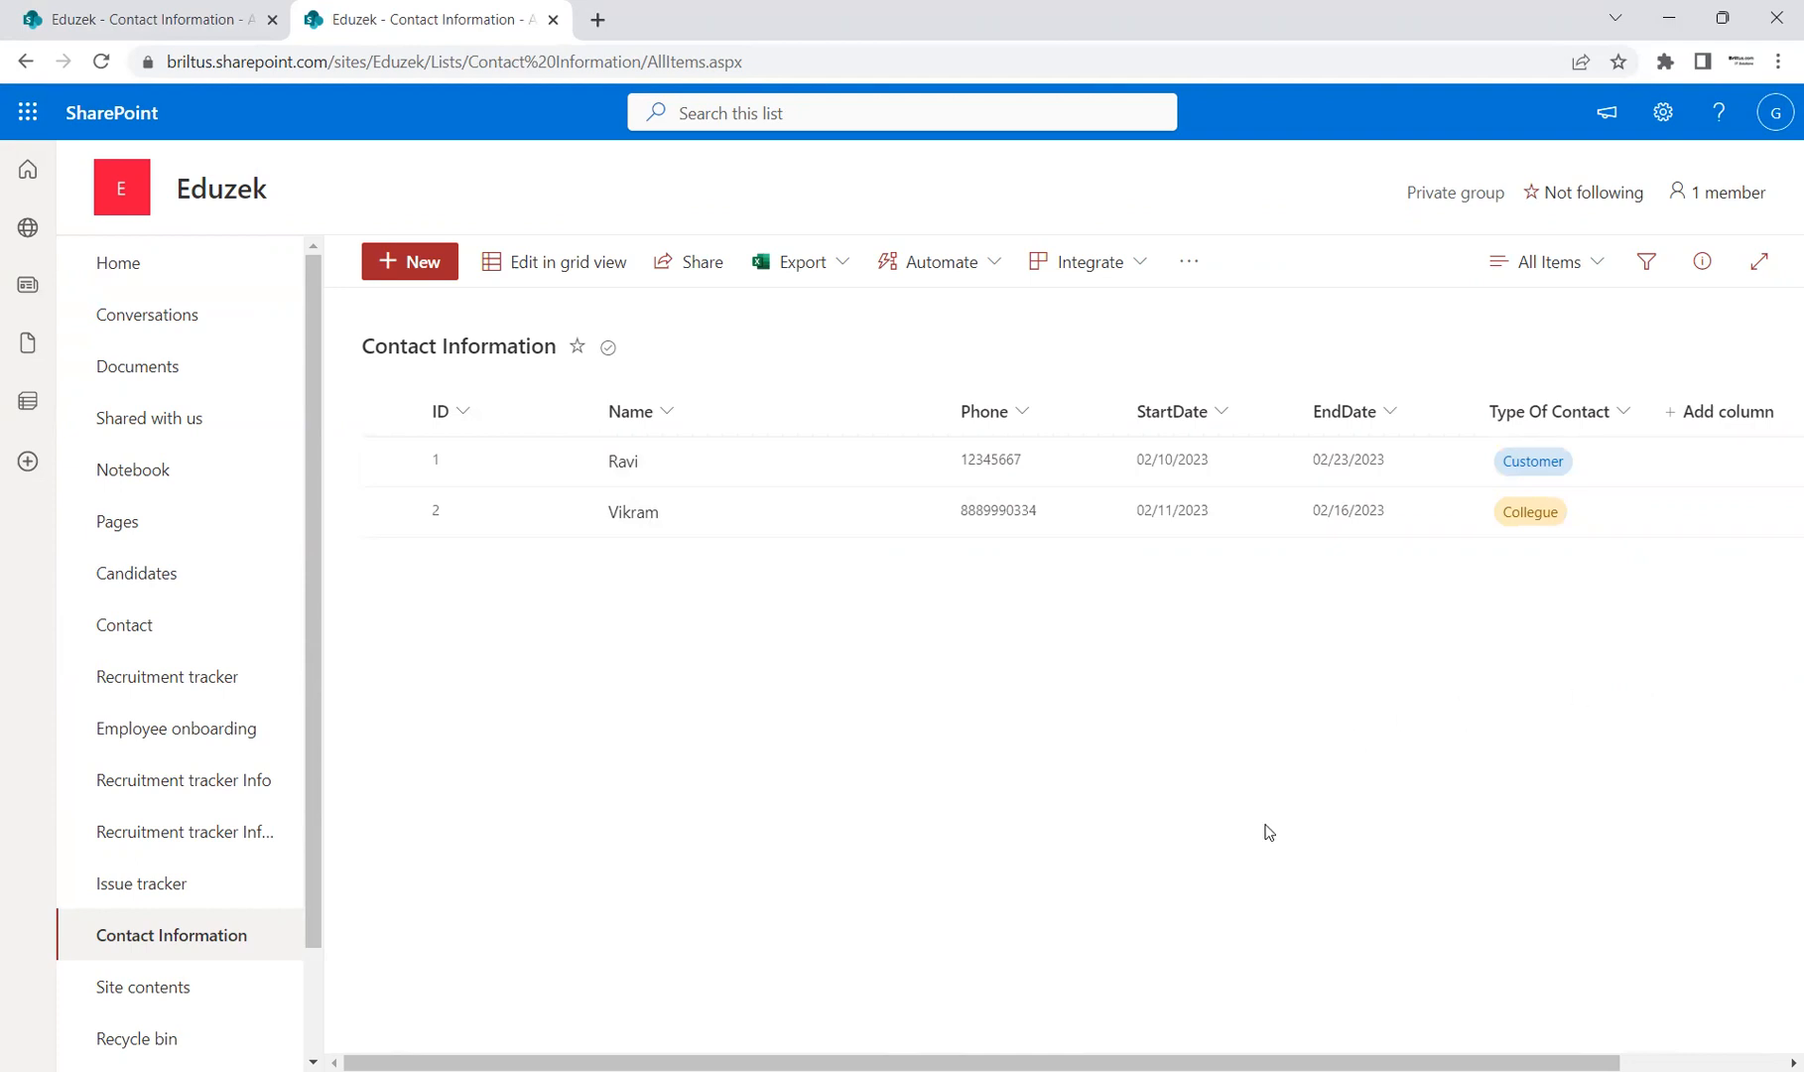
Step: Show the Contact Information list's available views from the All Items dropdown
{"action": "left_click_drag", "start_coordinate": [1552, 1062], "coordinate": [947, 692]}
{"action": "left_click", "coordinate": [1587, 268]}
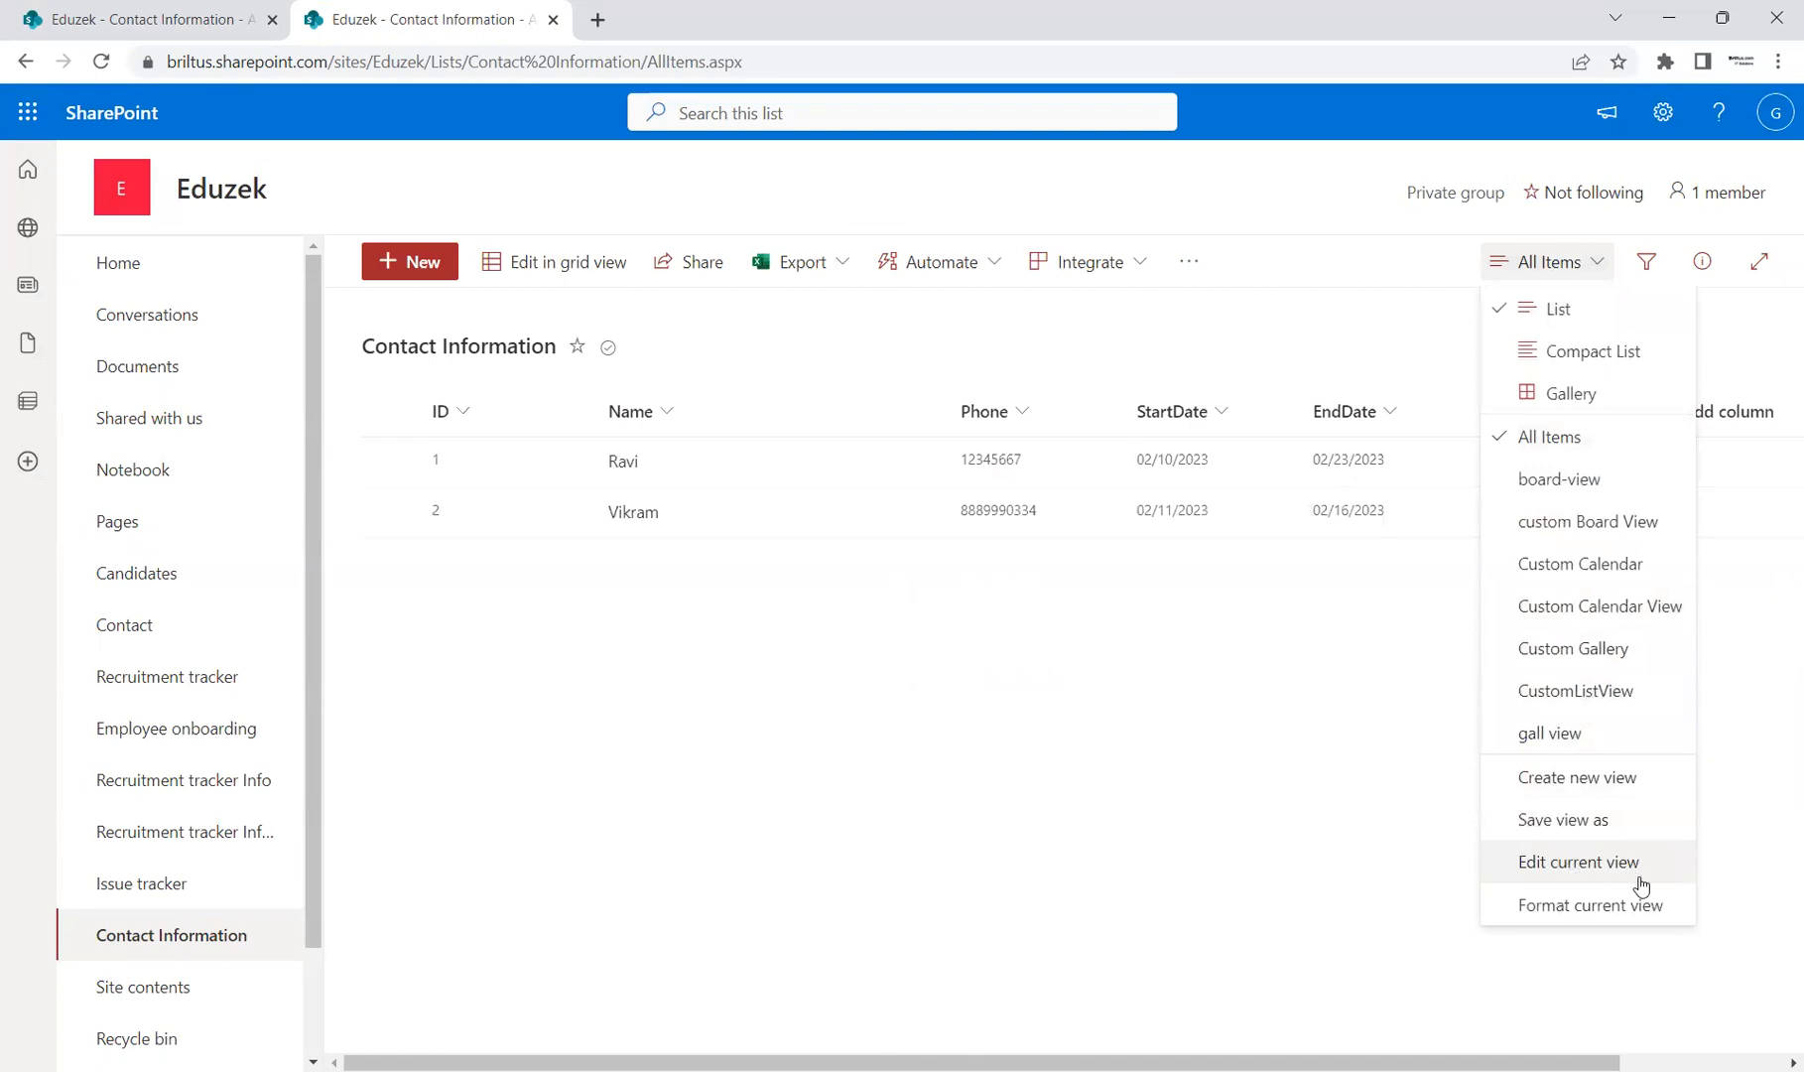
{"action": "left_click", "coordinate": [1044, 825]}
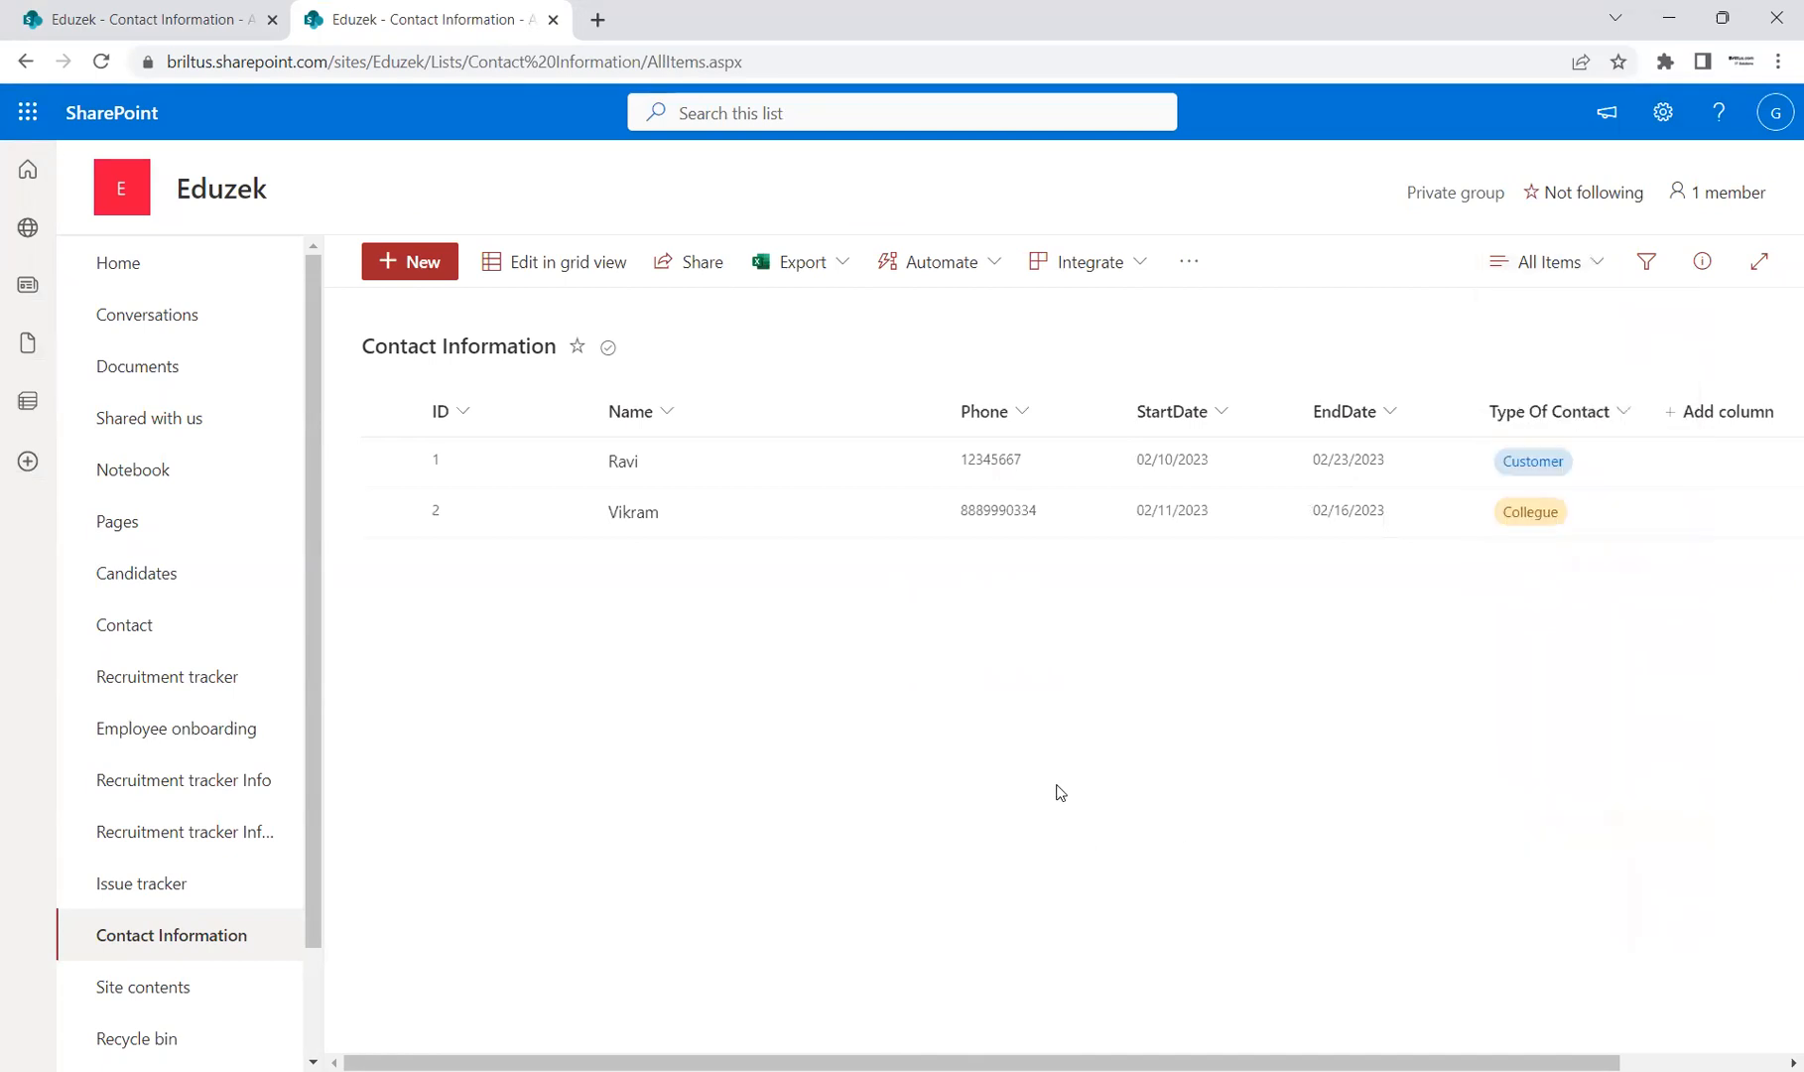
{"action": "left_click", "coordinate": [1597, 270]}
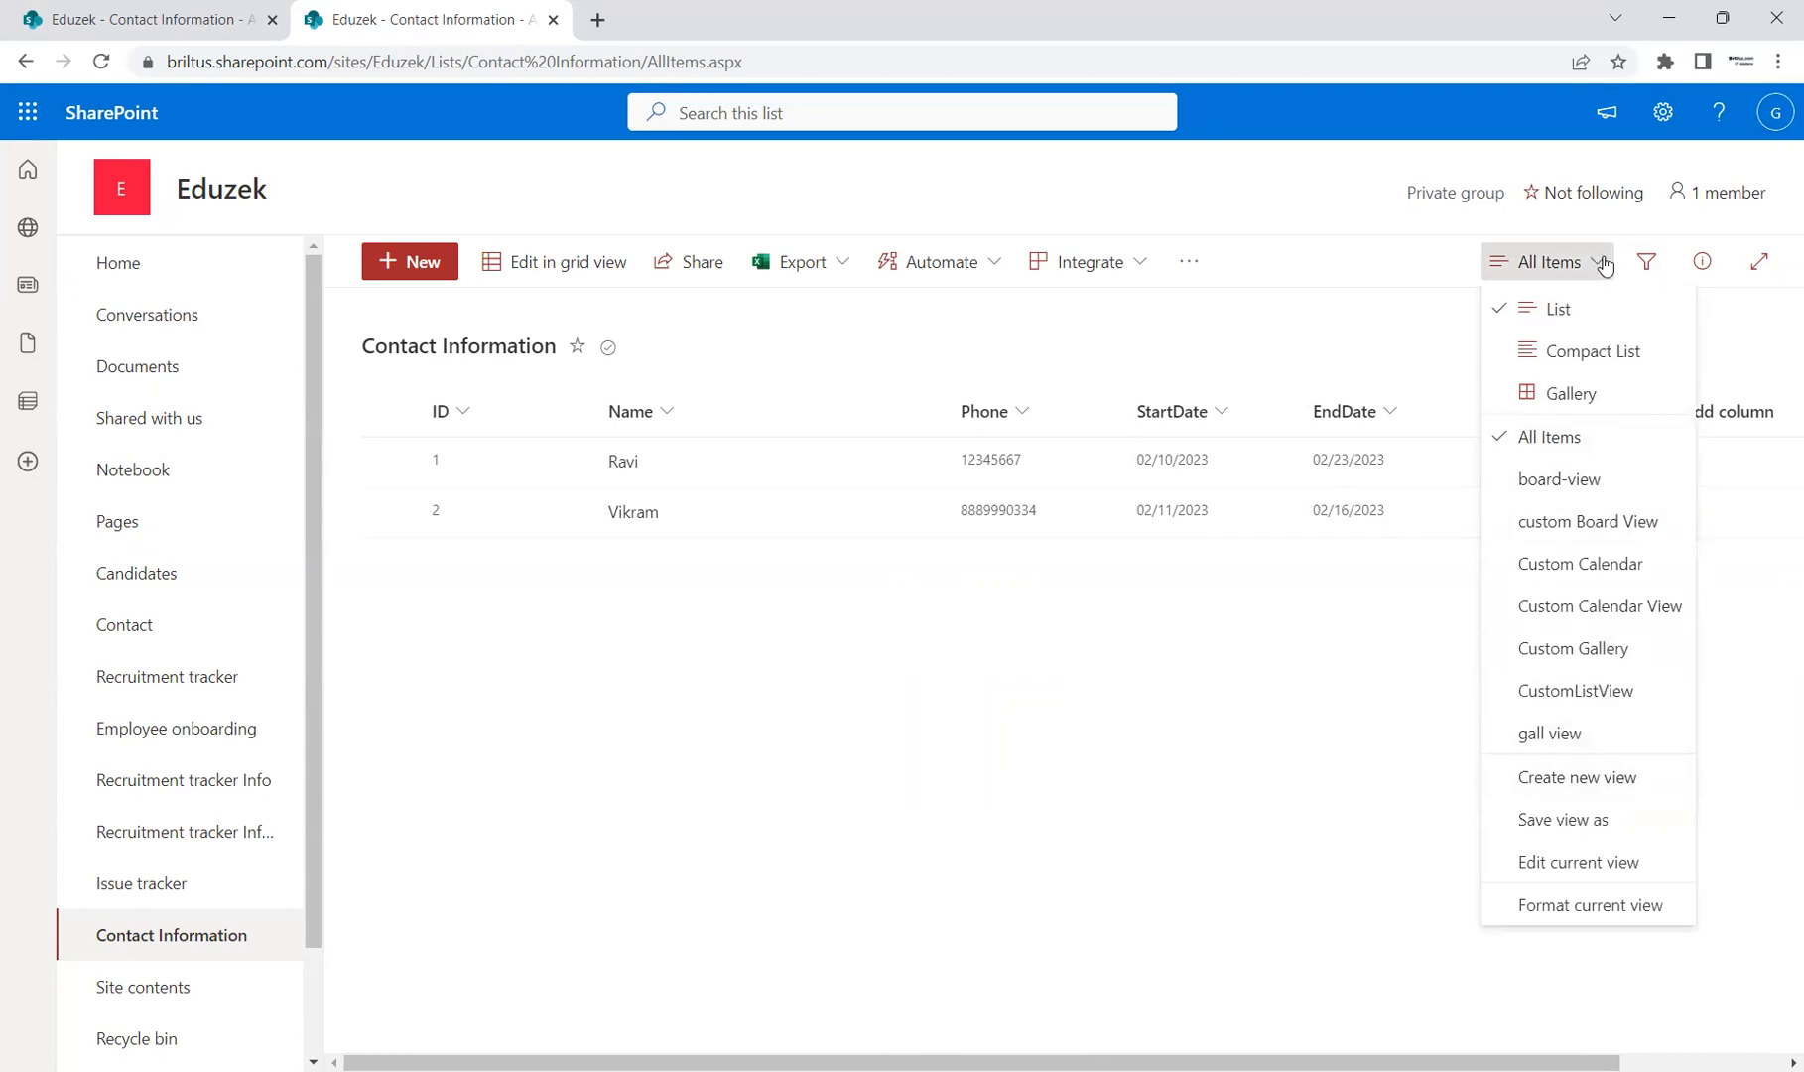
Step: Start a new view and name it 'Custom List View'
{"action": "left_click", "coordinate": [1592, 775]}
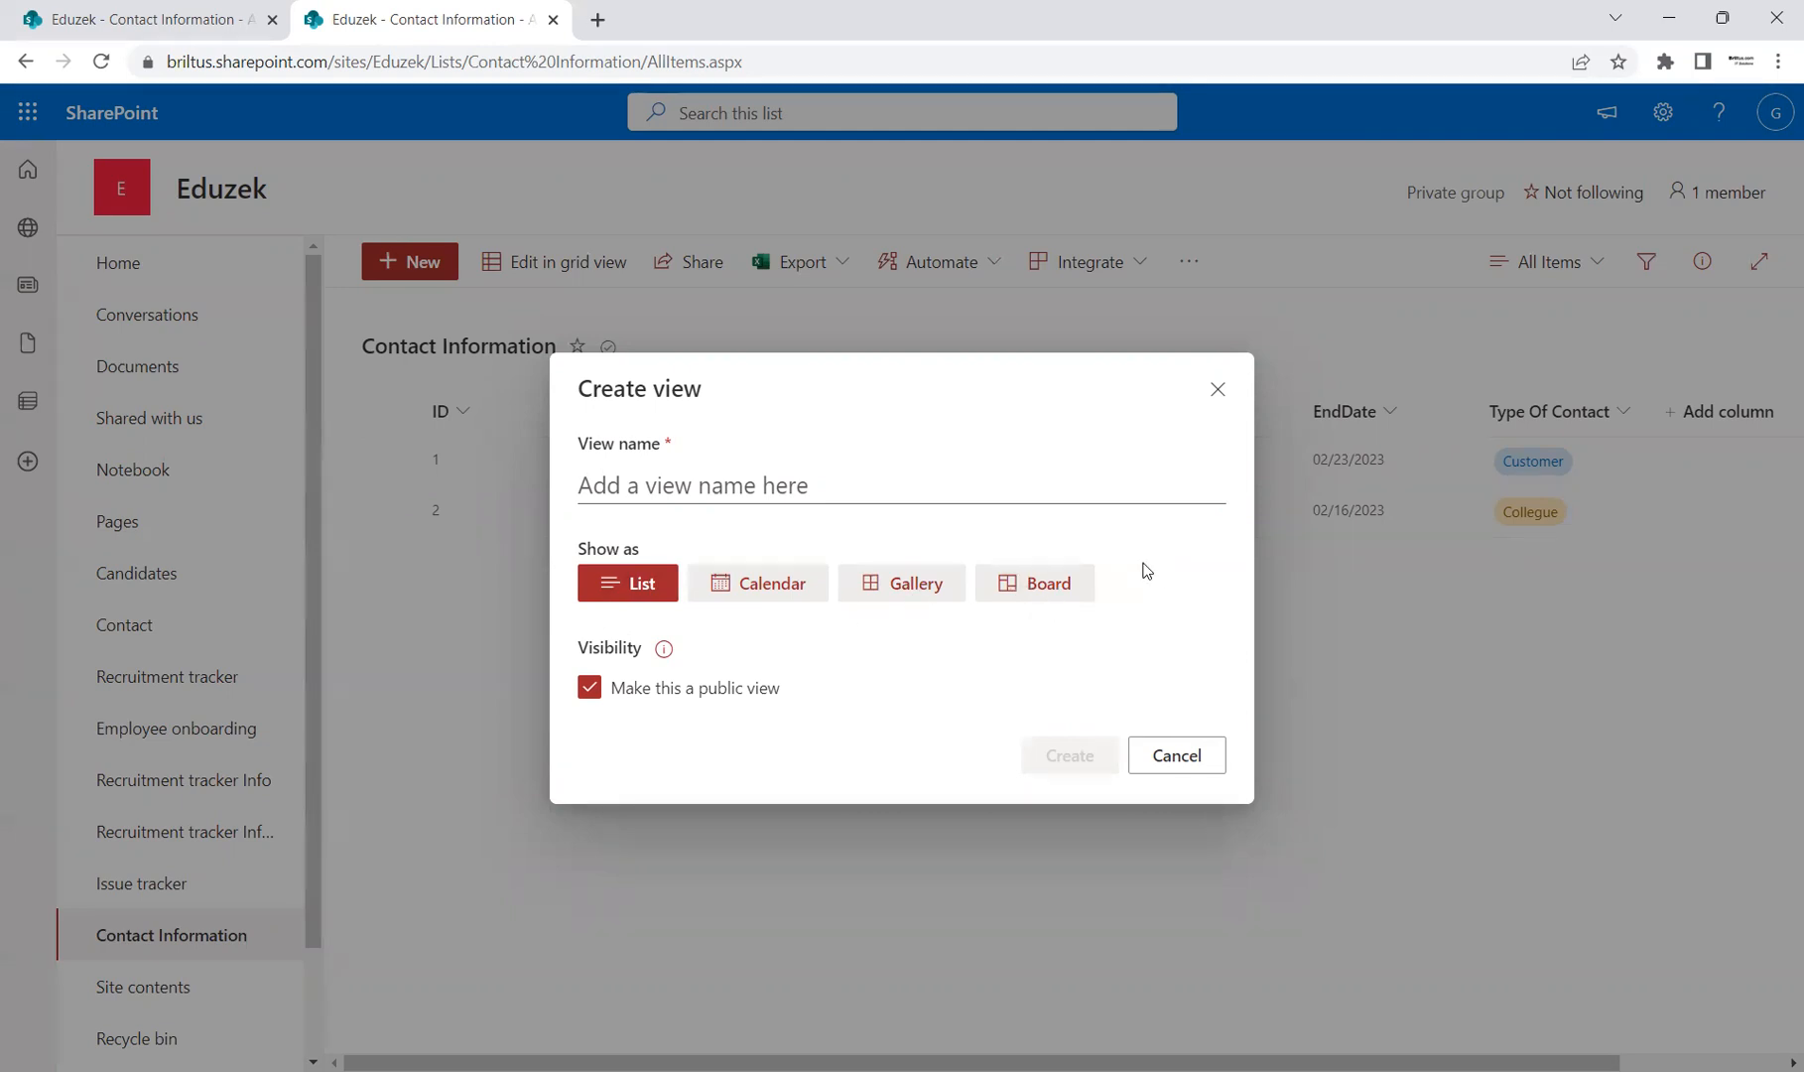
{"action": "left_click", "coordinate": [746, 485]}
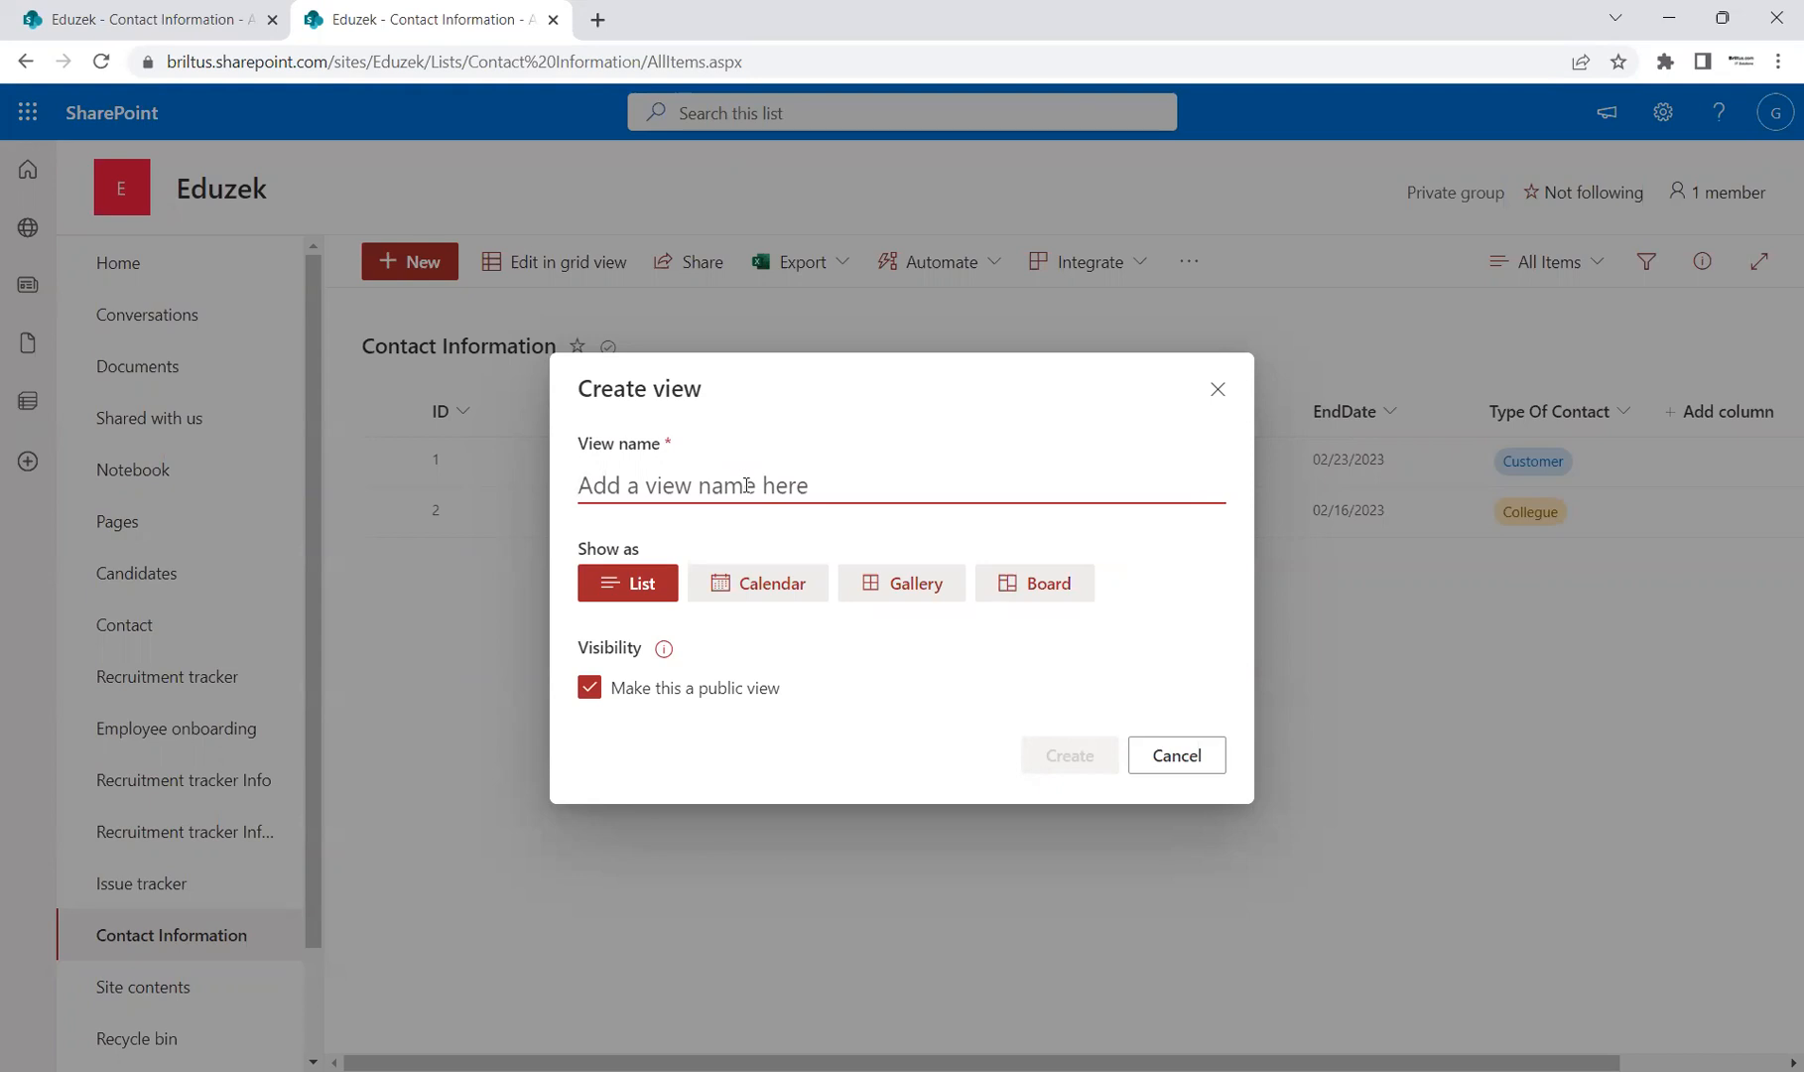
{"action": "type", "text": "Custom"}
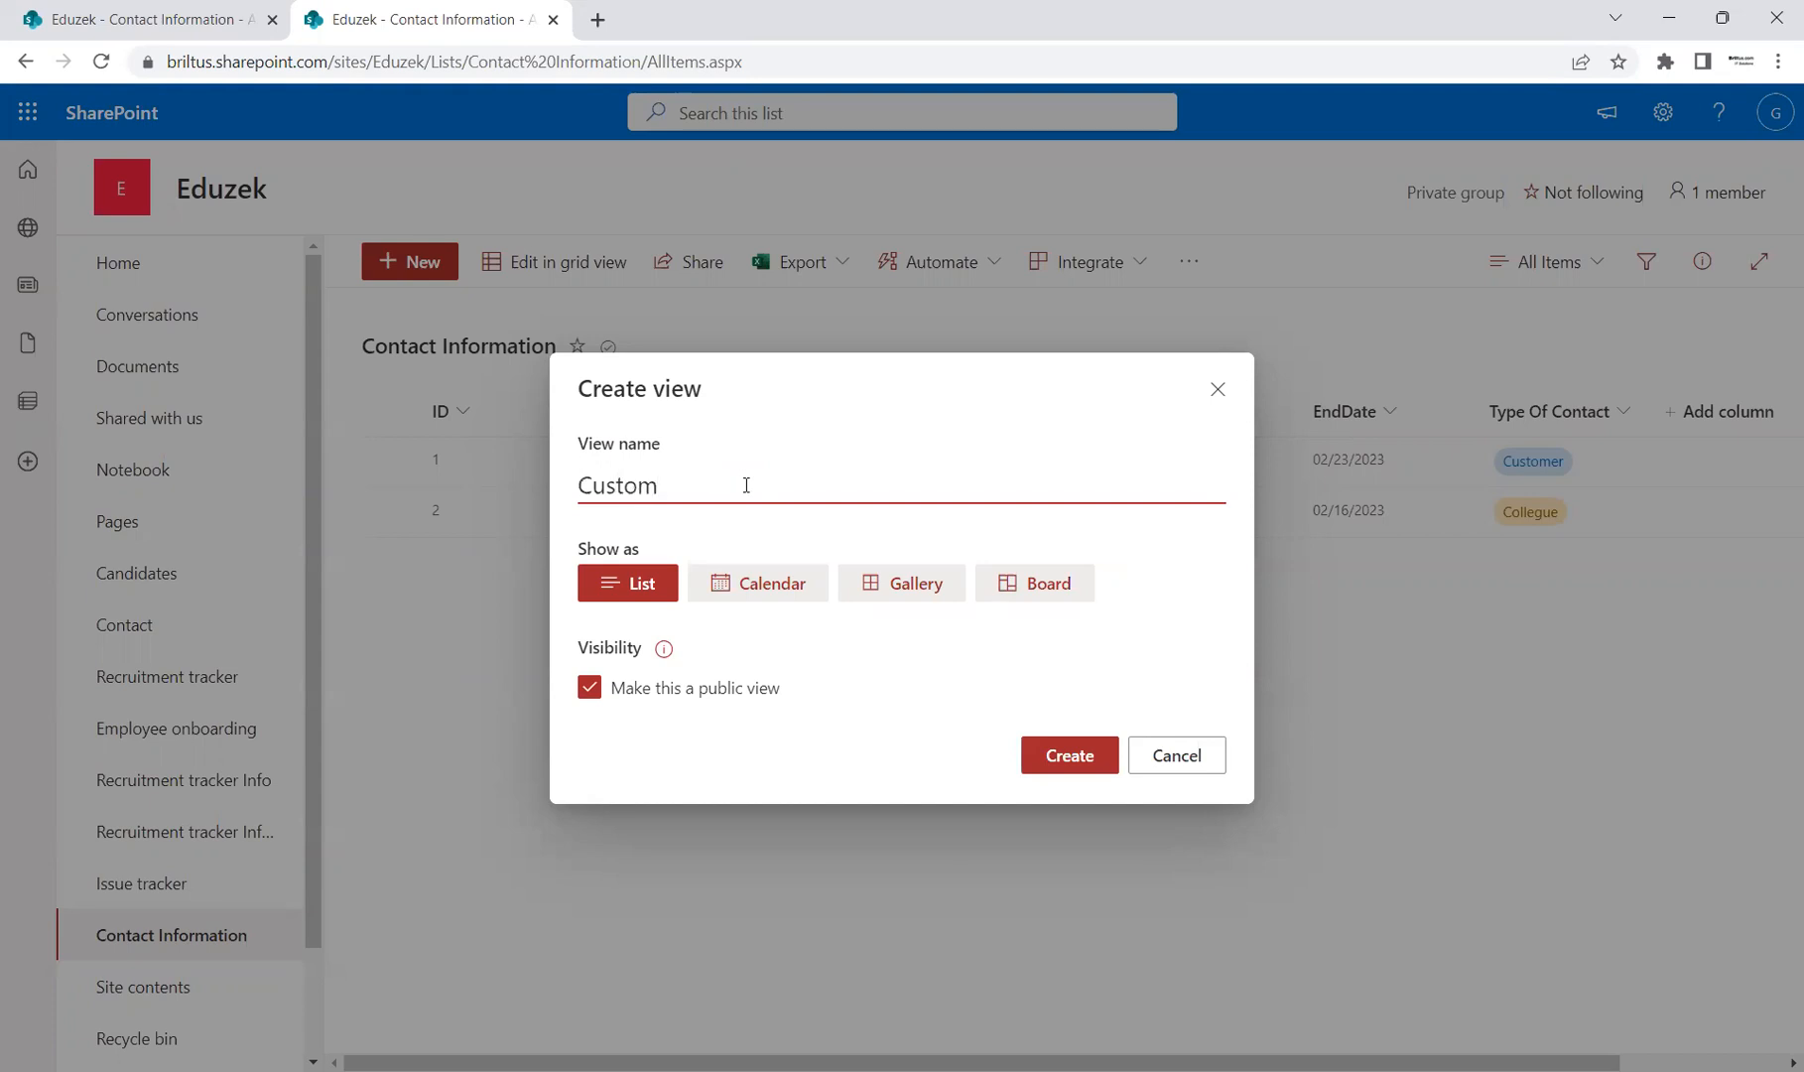
{"action": "type", "text": " List Vie"}
{"action": "key", "text": "BackSpace"}
{"action": "key", "text": "BackSpace"}
{"action": "key", "text": "BackSpace"}
{"action": "type", "text": "View 1"}
{"action": "key", "text": "BackSpace"}
{"action": "key", "text": "BackSpace"}
Step: Keep the new view public and create it
{"action": "left_click", "coordinate": [592, 693]}
{"action": "left_click", "coordinate": [591, 693]}
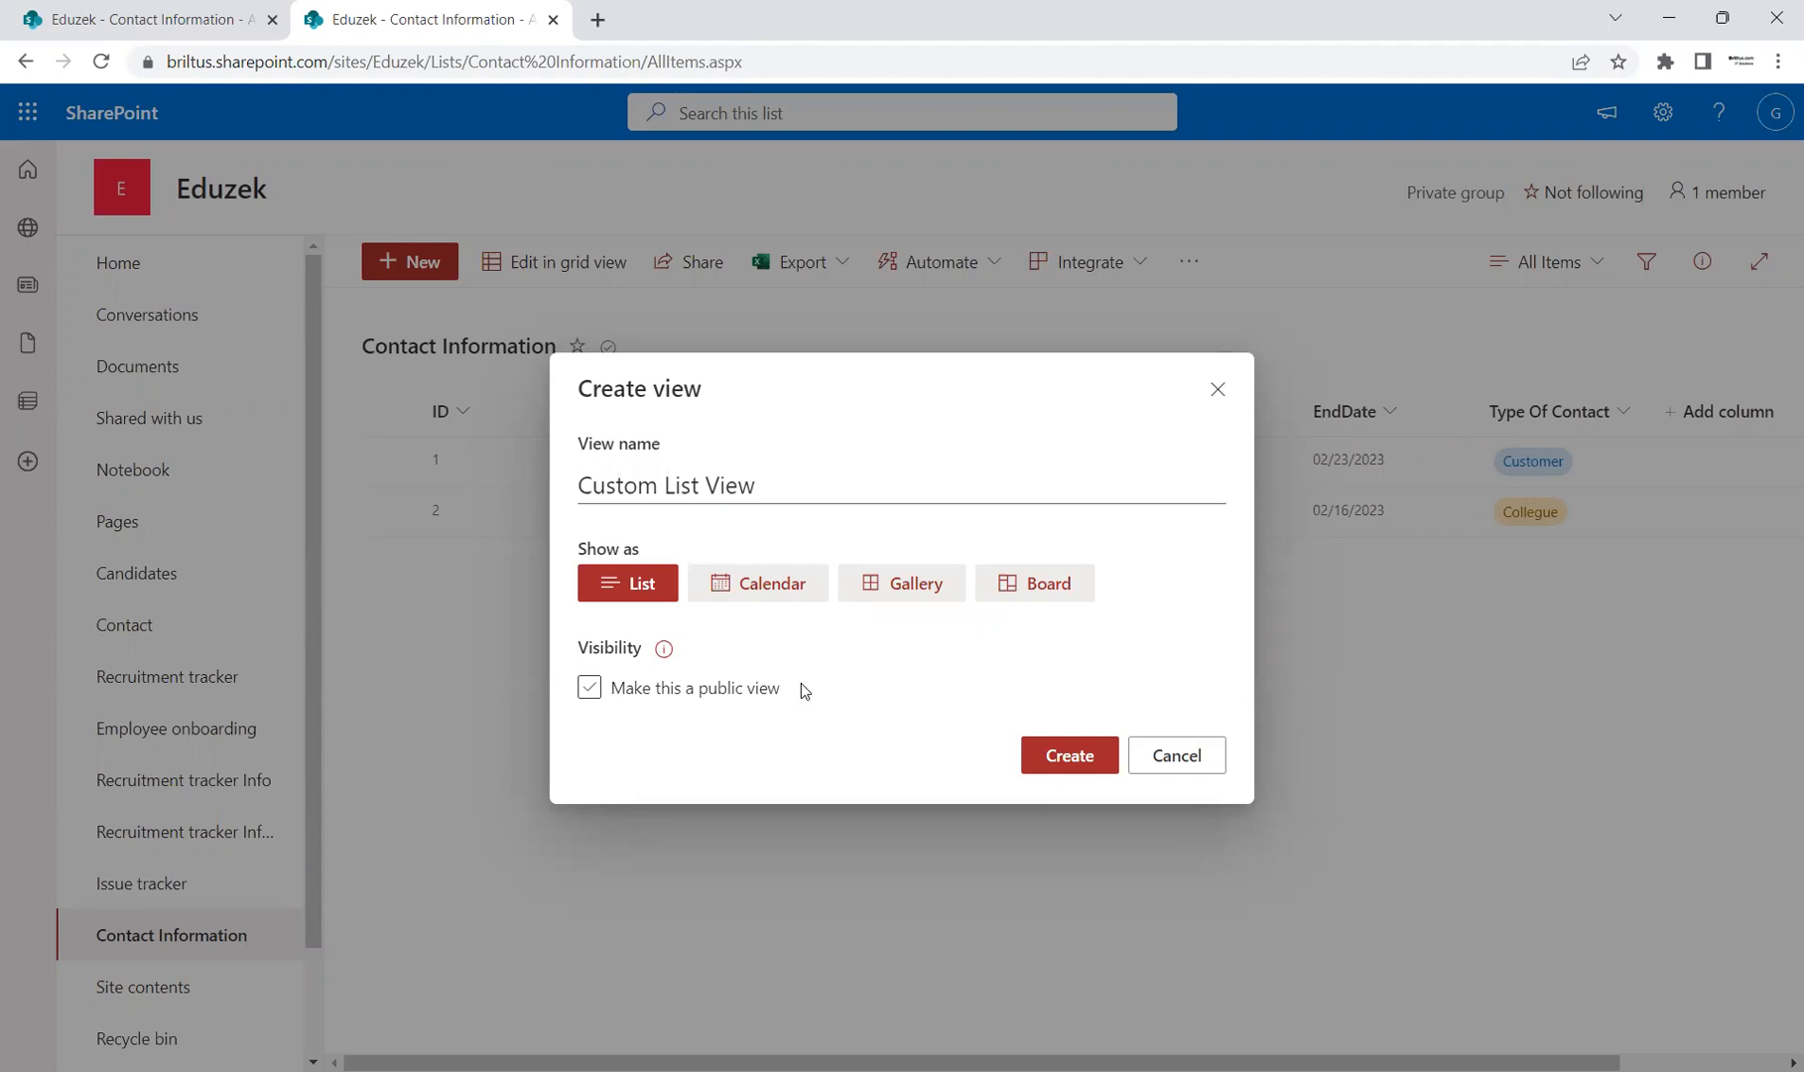
{"action": "left_click", "coordinate": [716, 687]}
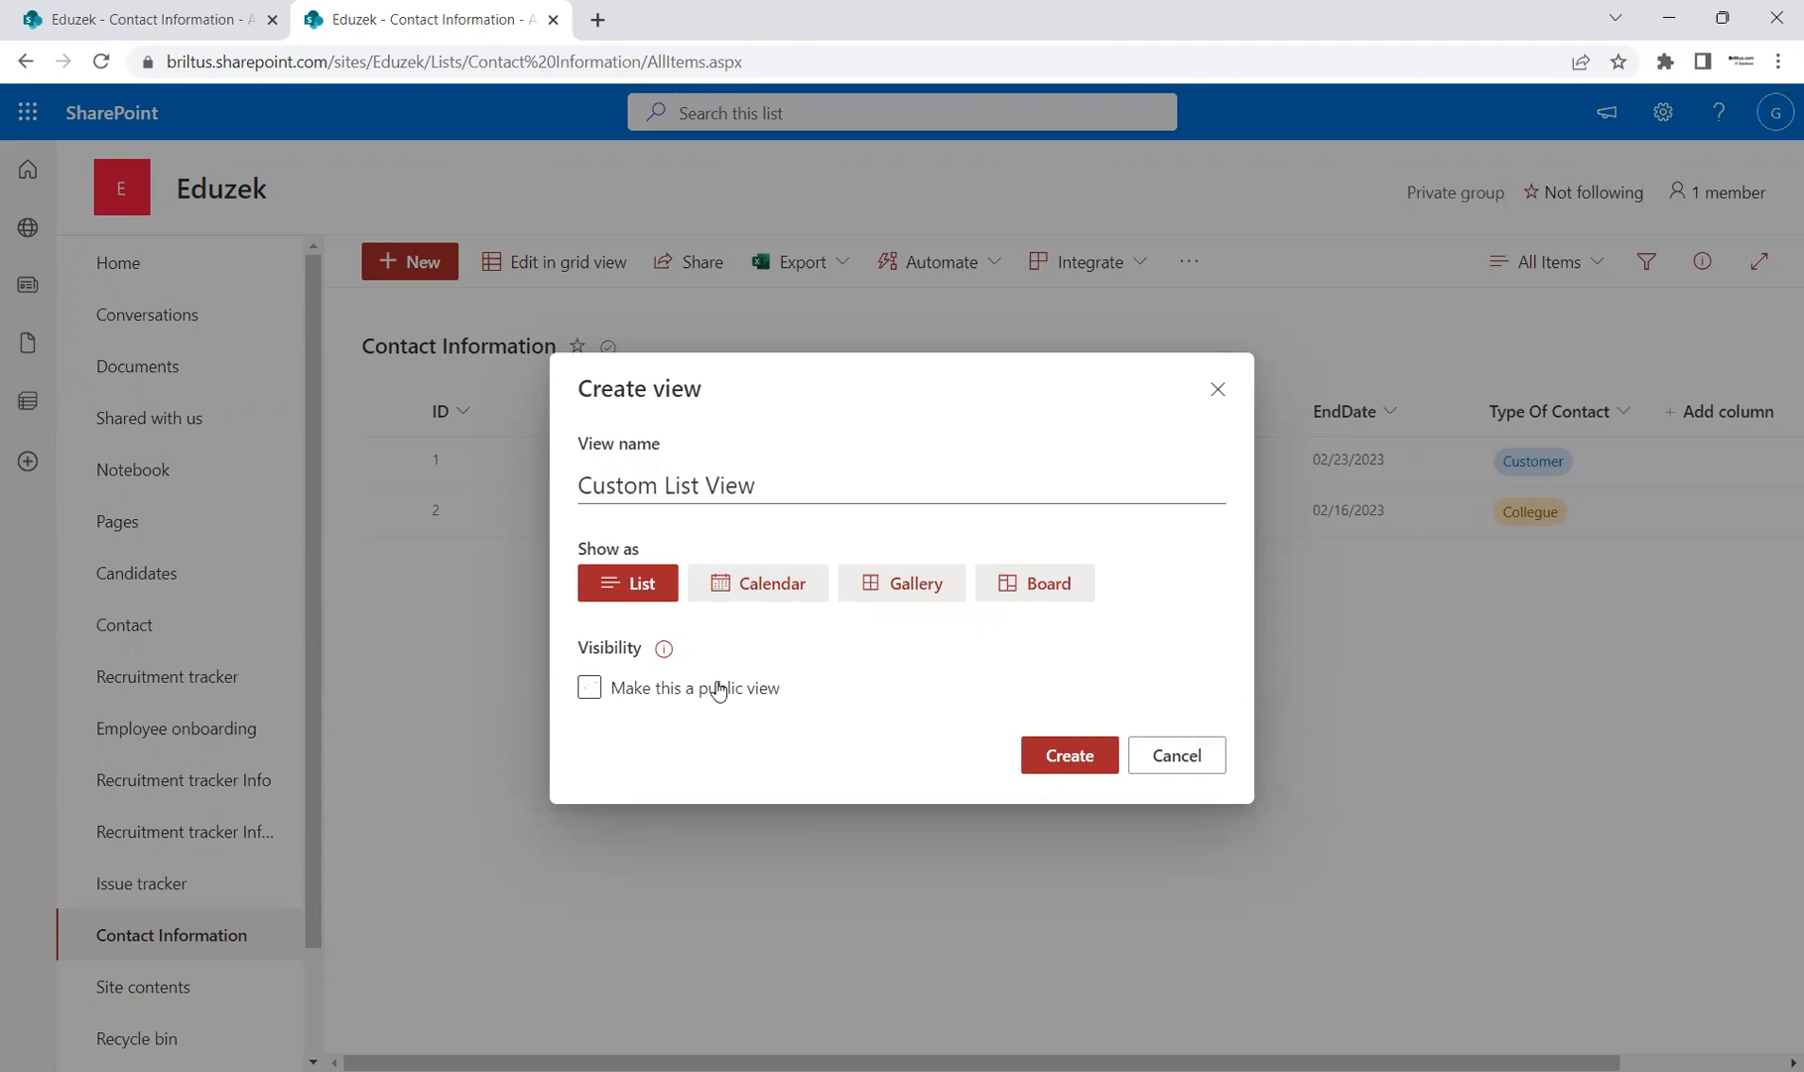
{"action": "left_click", "coordinate": [590, 692]}
{"action": "left_click", "coordinate": [591, 692]}
{"action": "left_click", "coordinate": [1053, 760]}
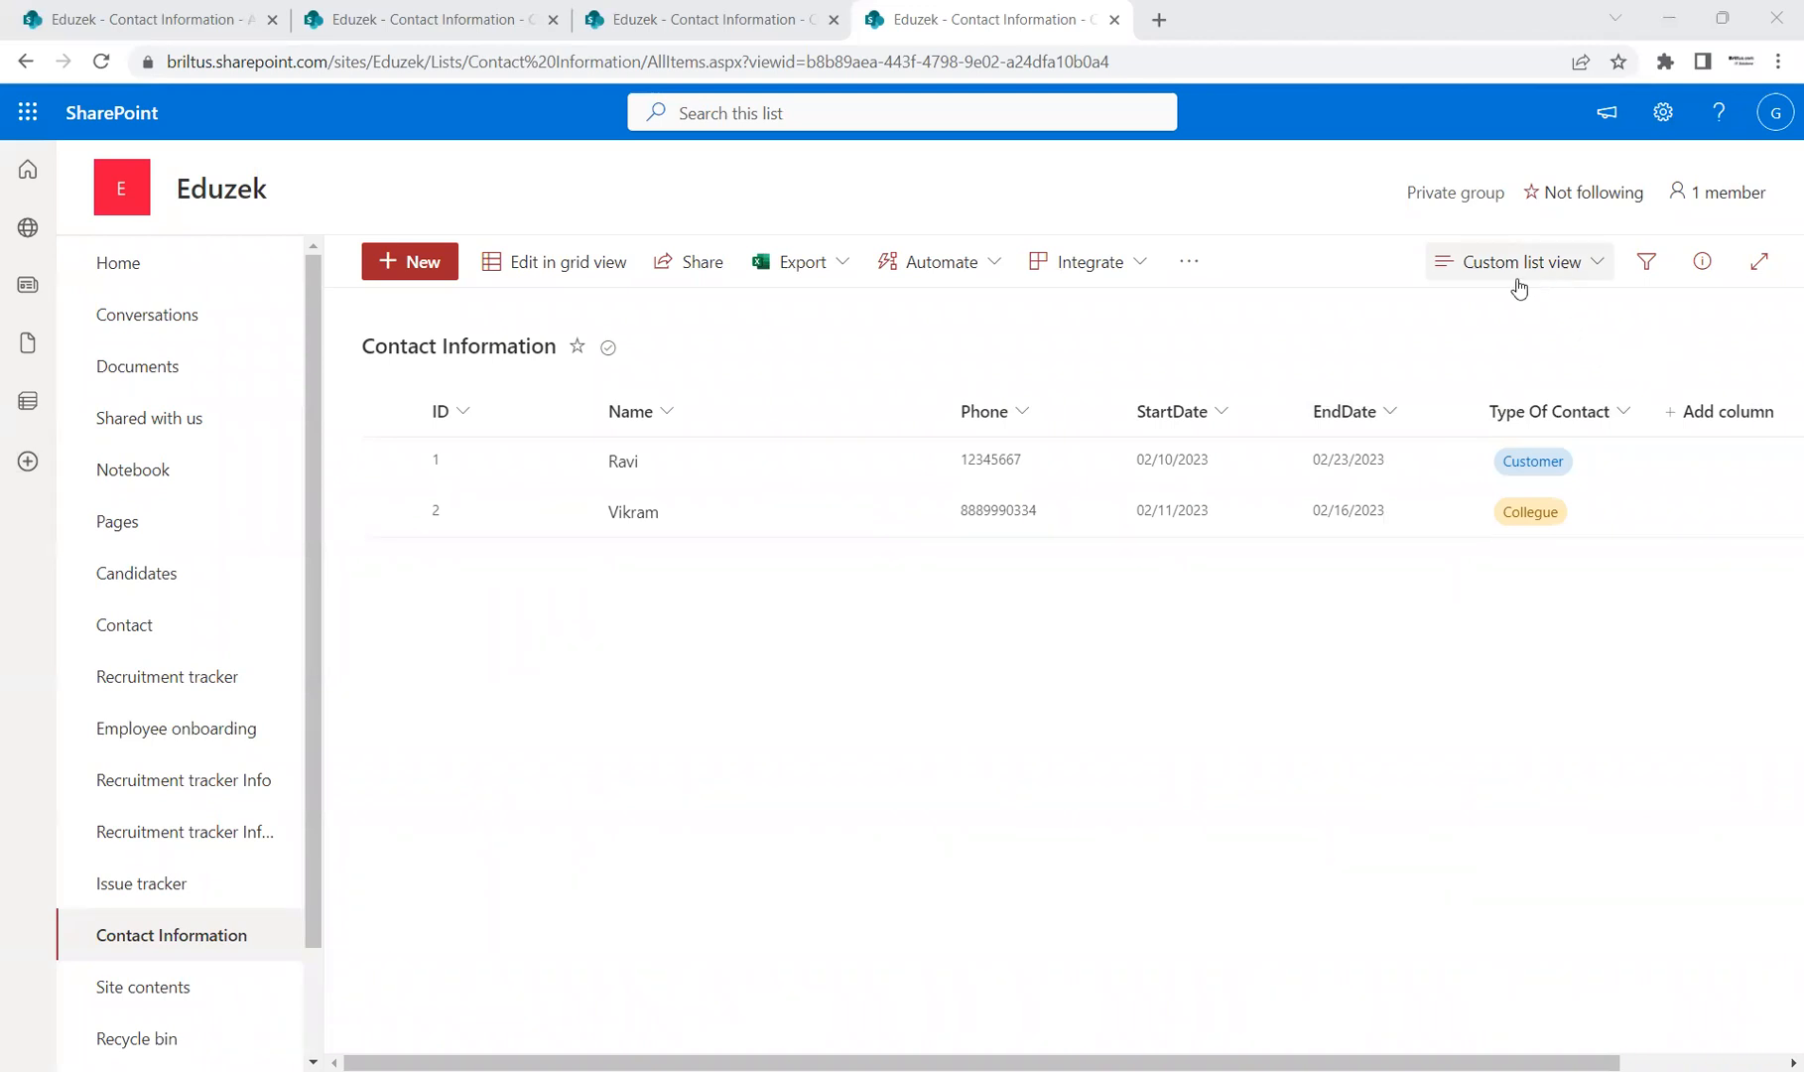
Step: Open Edit current view for the Custom list view from the view switcher
{"action": "left_click", "coordinate": [1594, 268]}
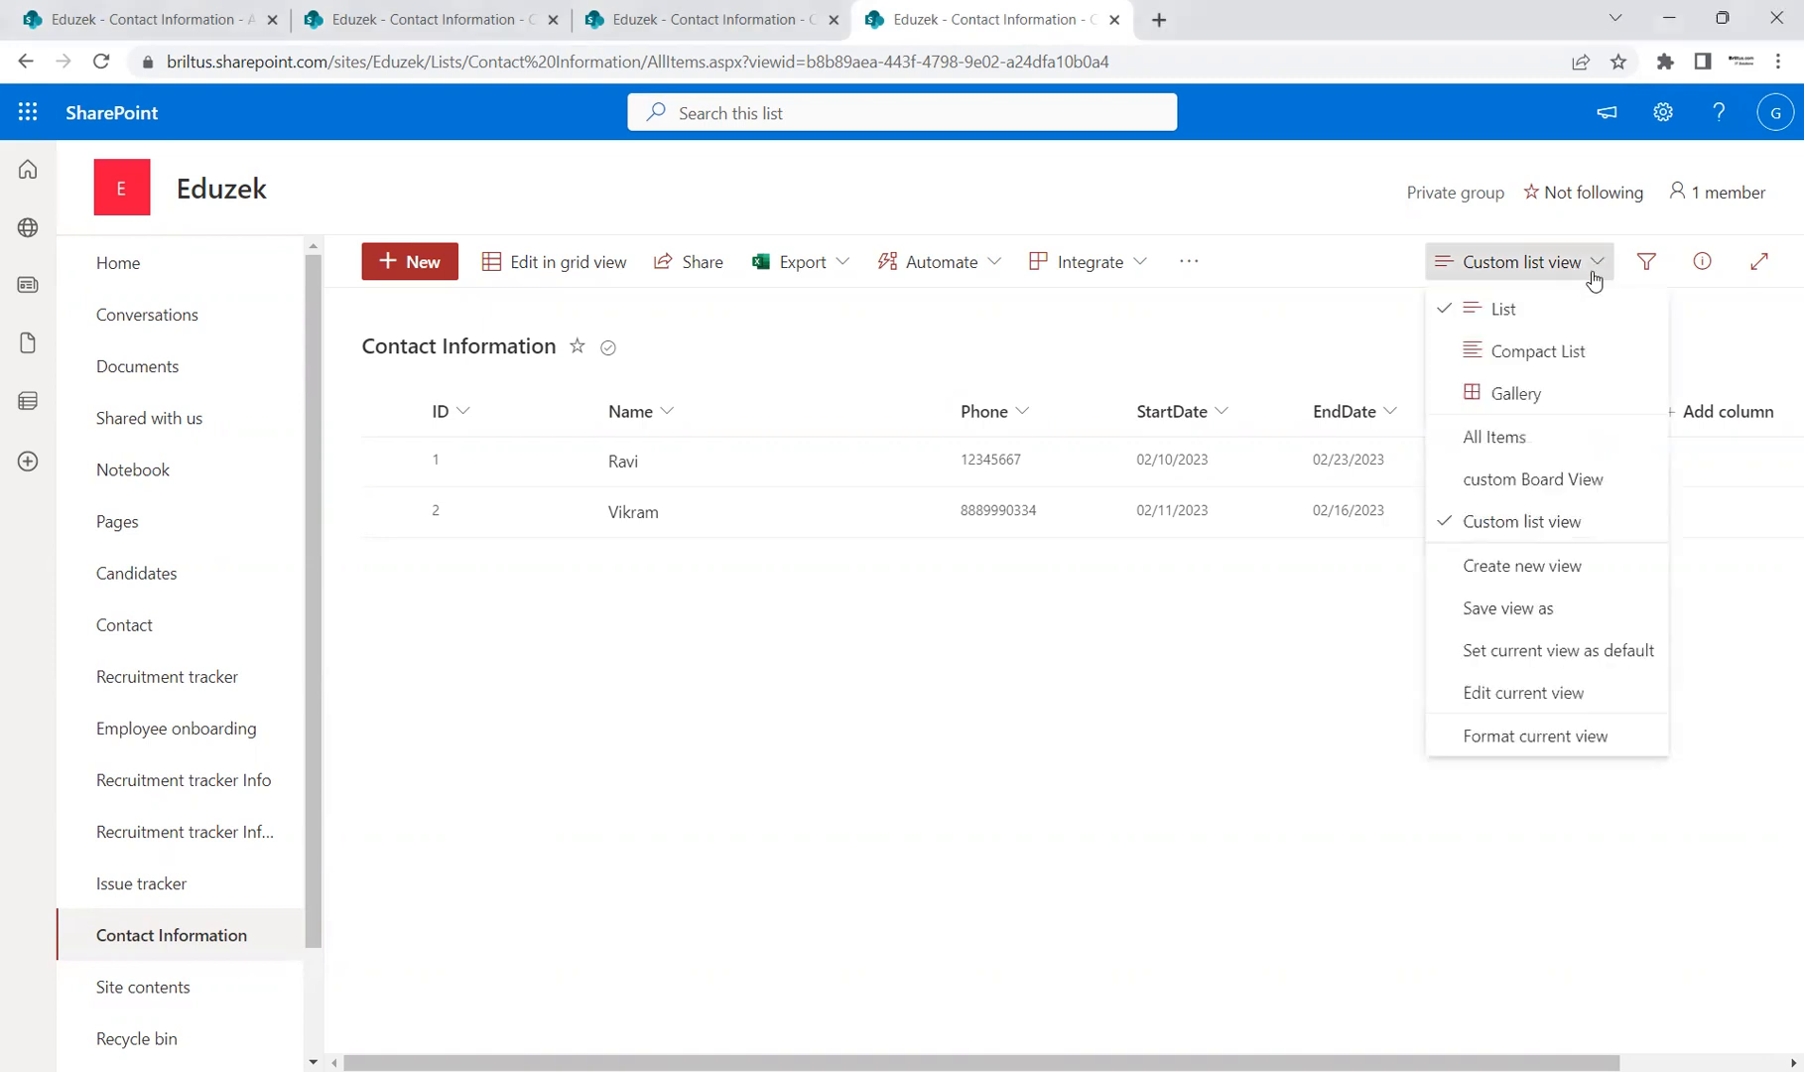
{"action": "left_click", "coordinate": [1533, 699]}
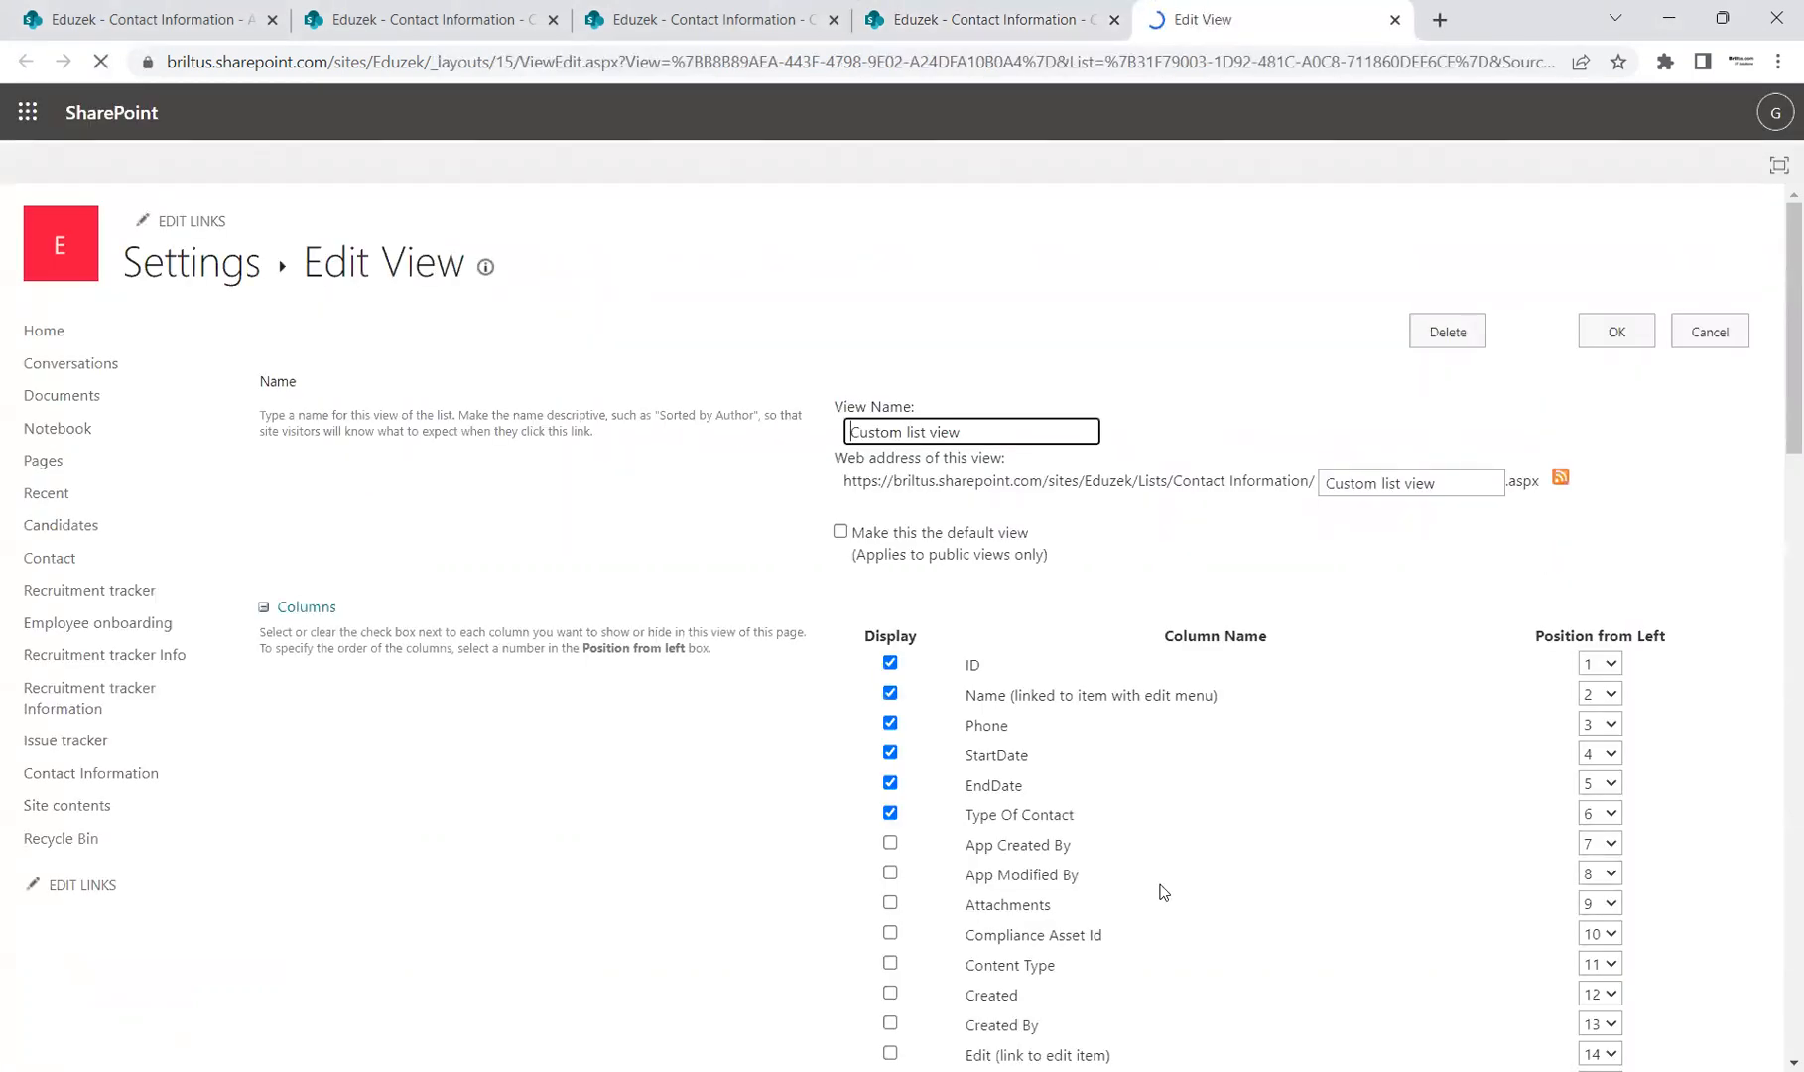
Step: Add the Created and Modified columns to the custom view
{"action": "left_click_drag", "start_coordinate": [1780, 317], "coordinate": [1774, 395]}
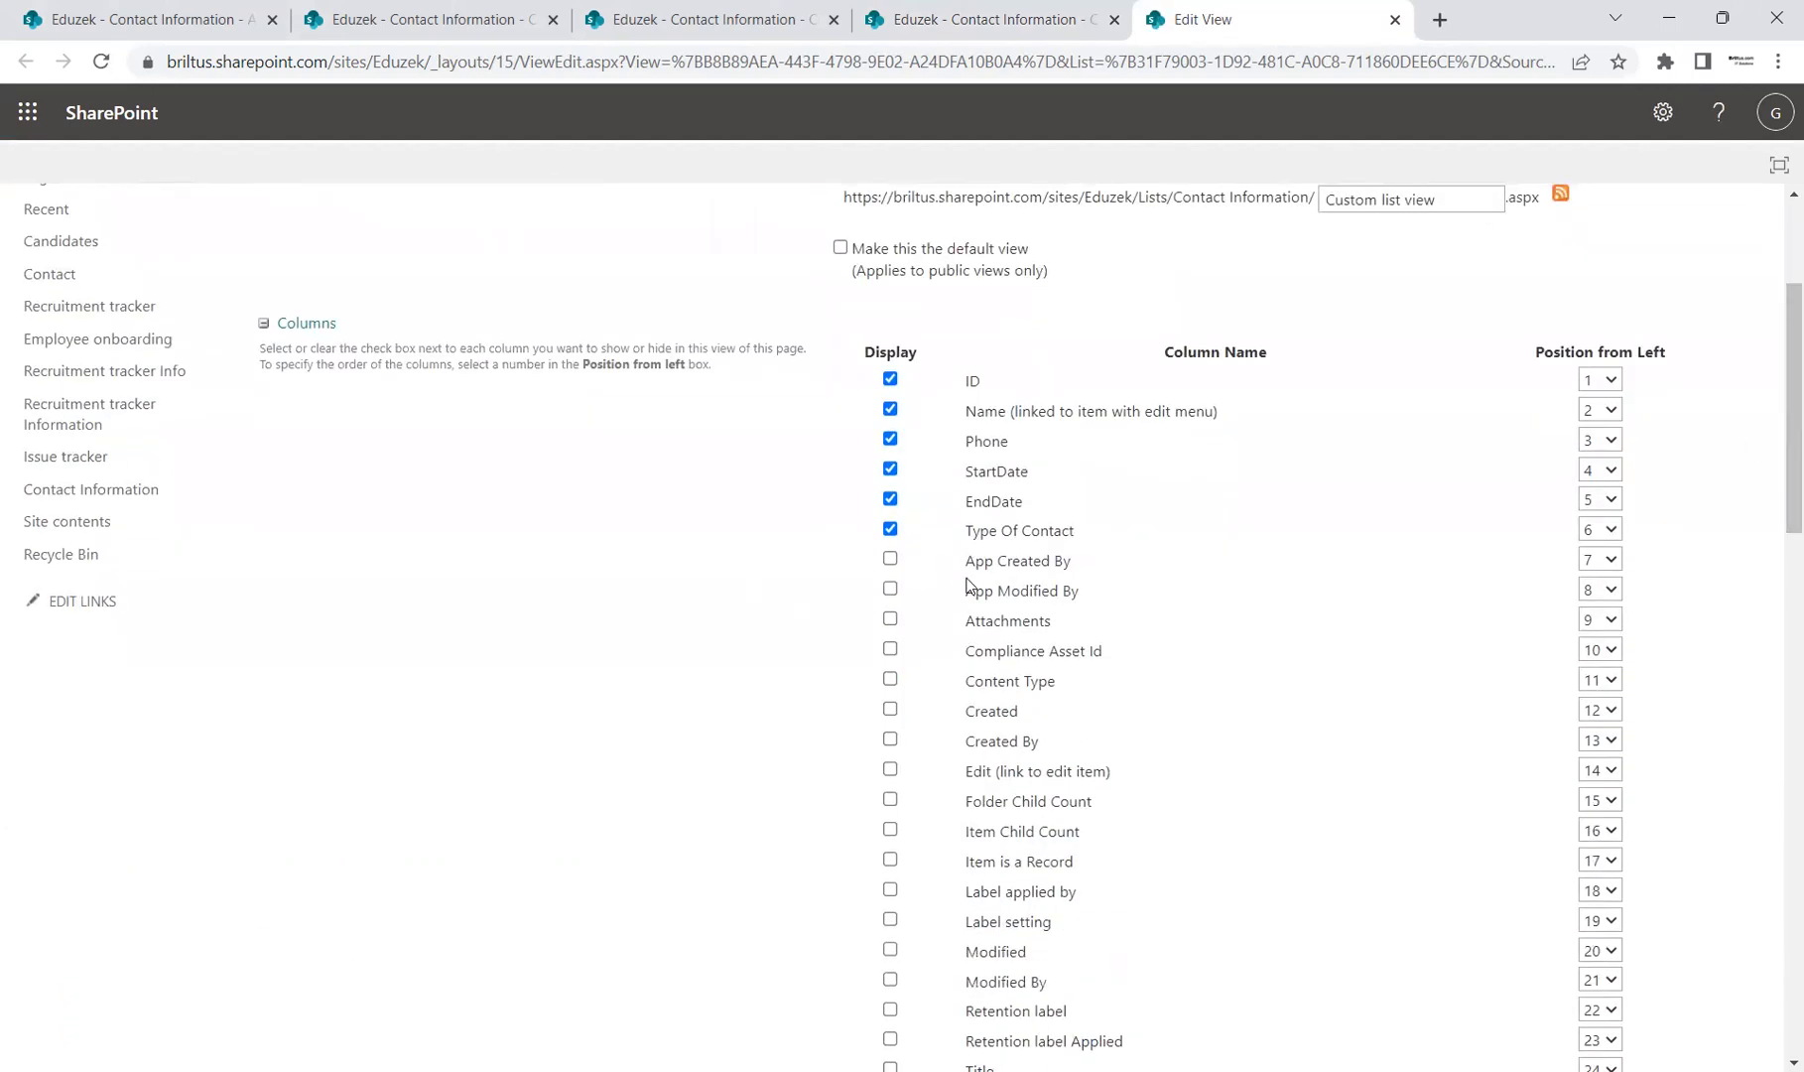
{"action": "left_click", "coordinate": [890, 711]}
{"action": "scroll", "coordinate": [900, 857], "scroll_direction": "down", "scroll_amount": 1}
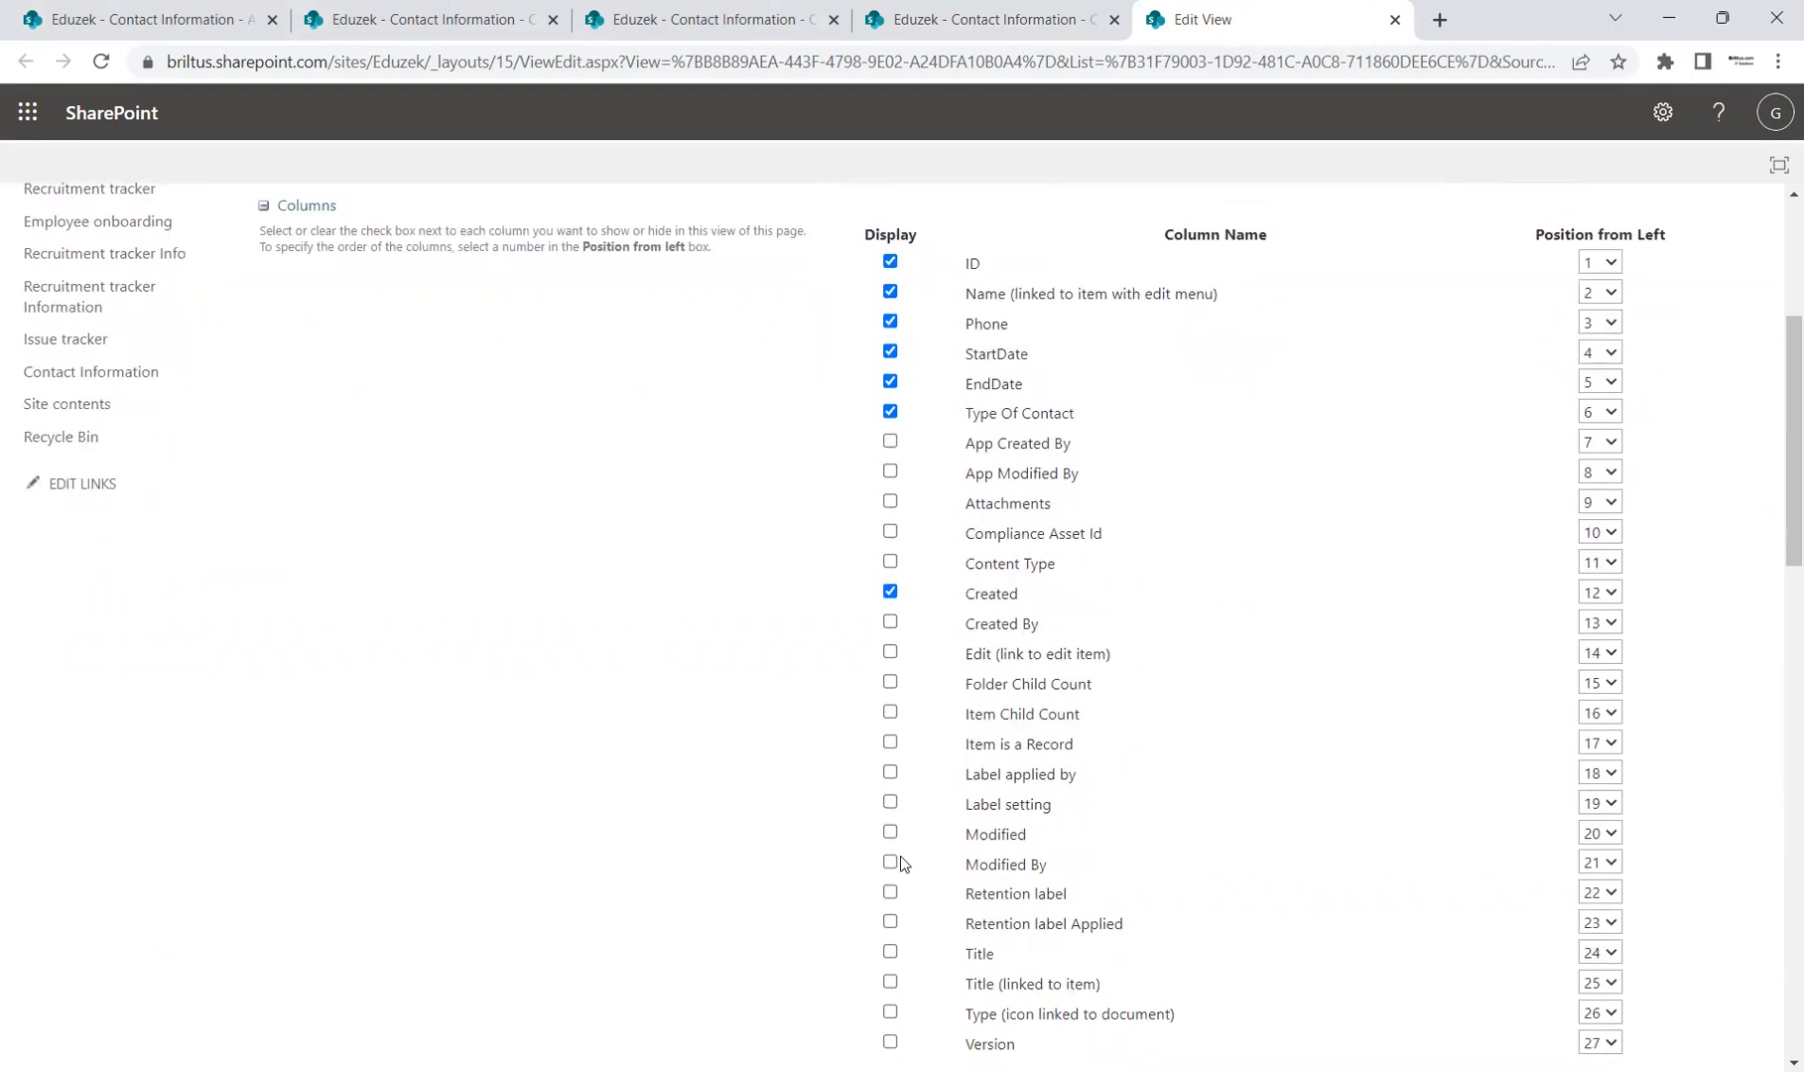
{"action": "left_click", "coordinate": [890, 831]}
{"action": "scroll", "coordinate": [1275, 683], "scroll_direction": "down", "scroll_amount": 5}
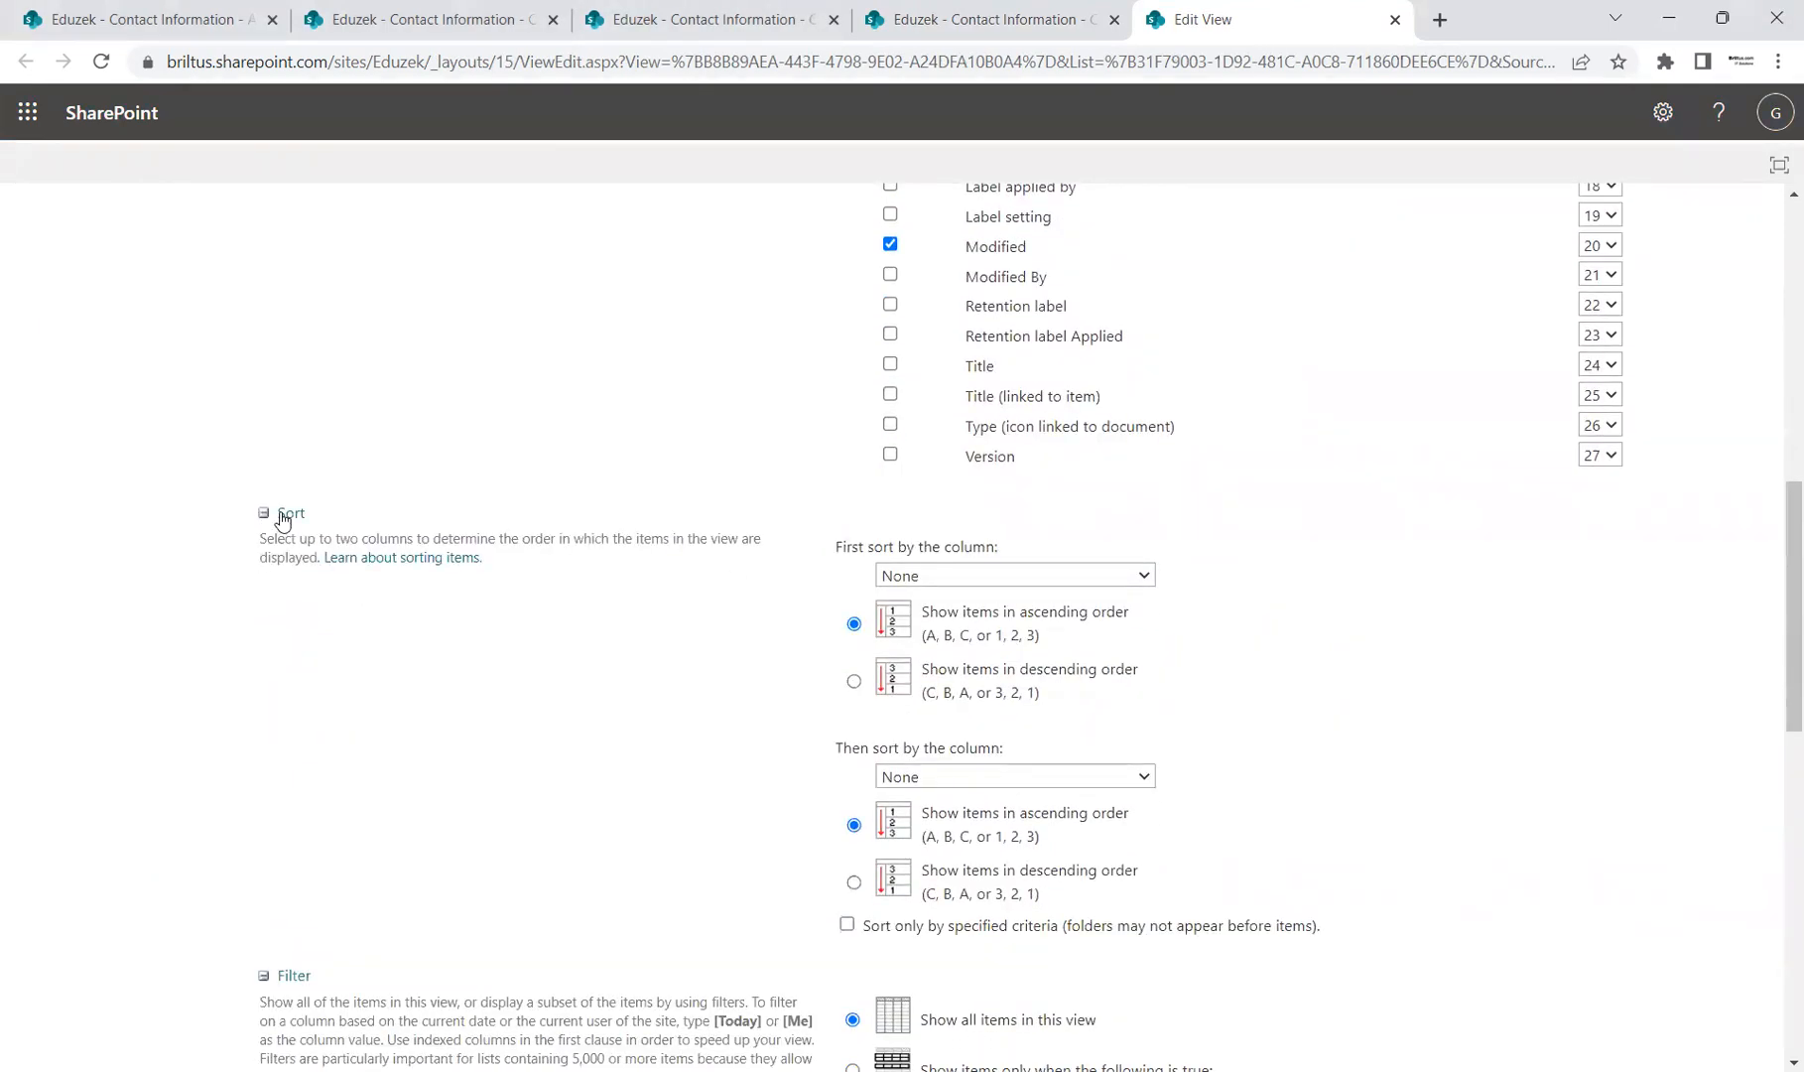
{"action": "scroll", "coordinate": [535, 523], "scroll_direction": "up", "scroll_amount": 8}
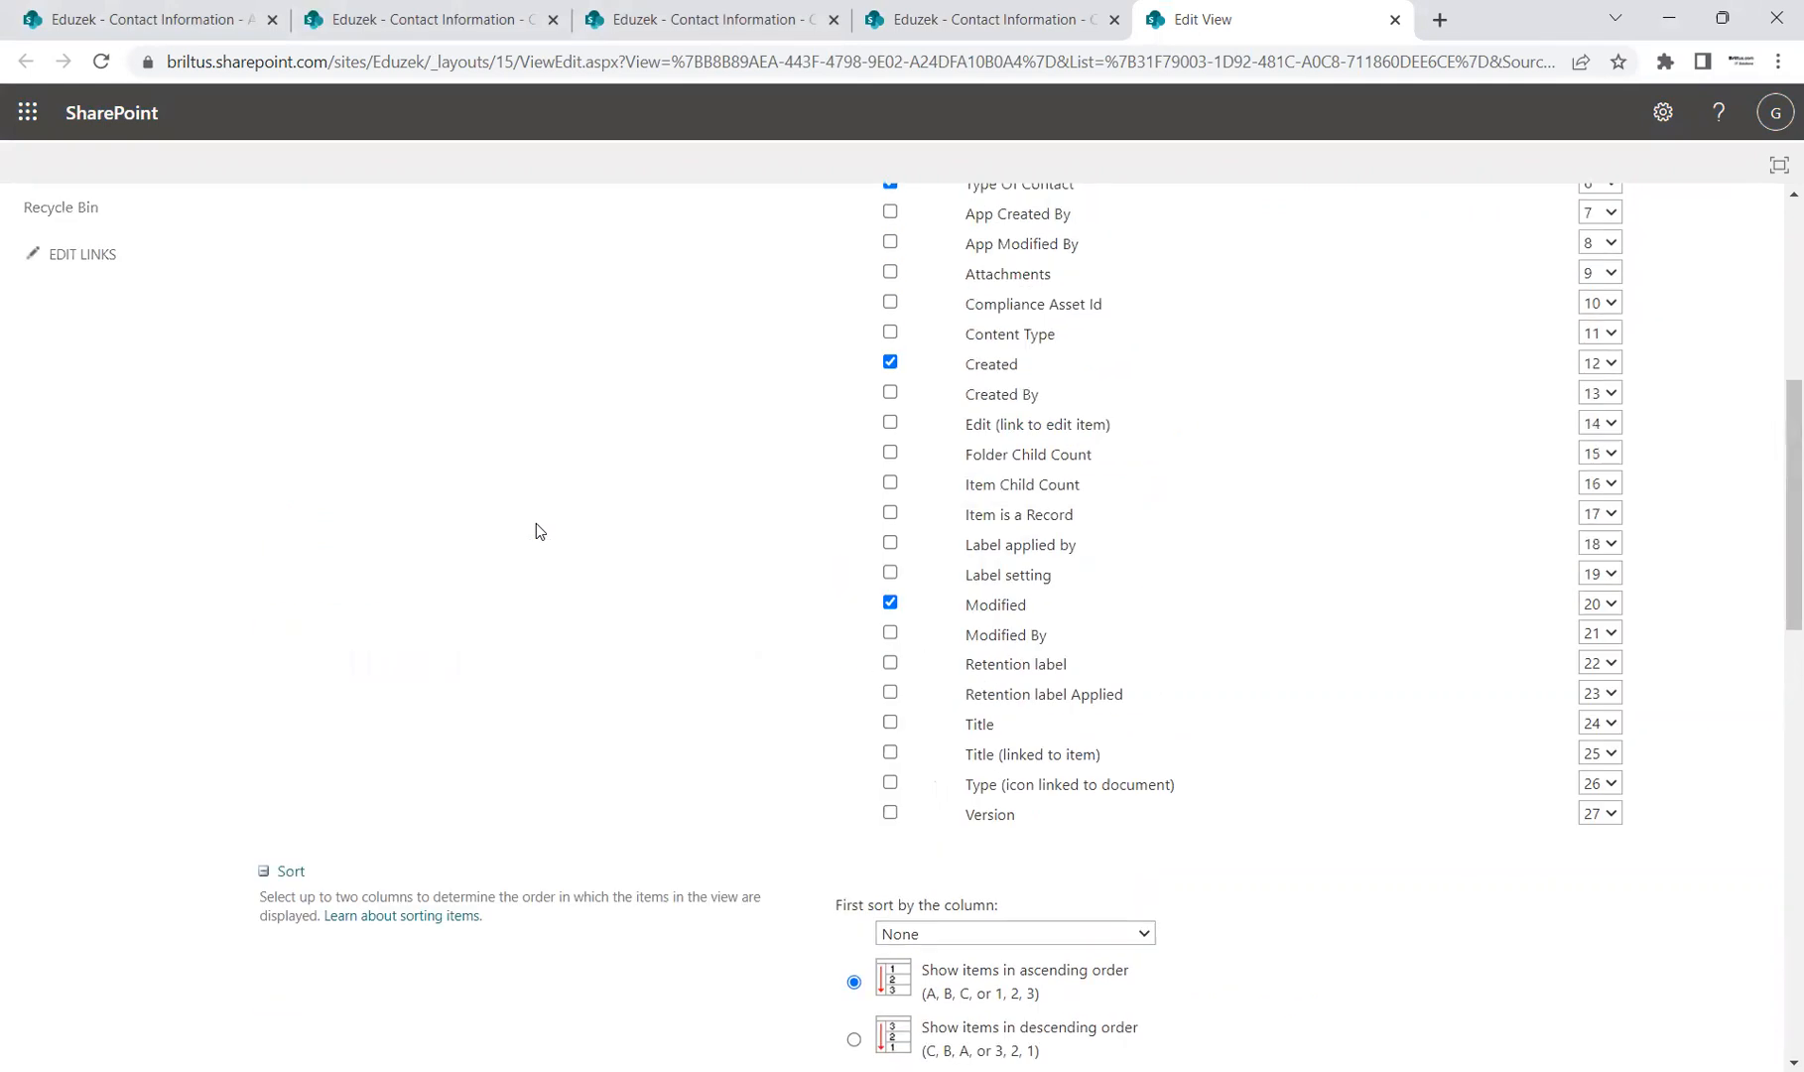
{"action": "scroll", "coordinate": [536, 523], "scroll_direction": "down", "scroll_amount": 8}
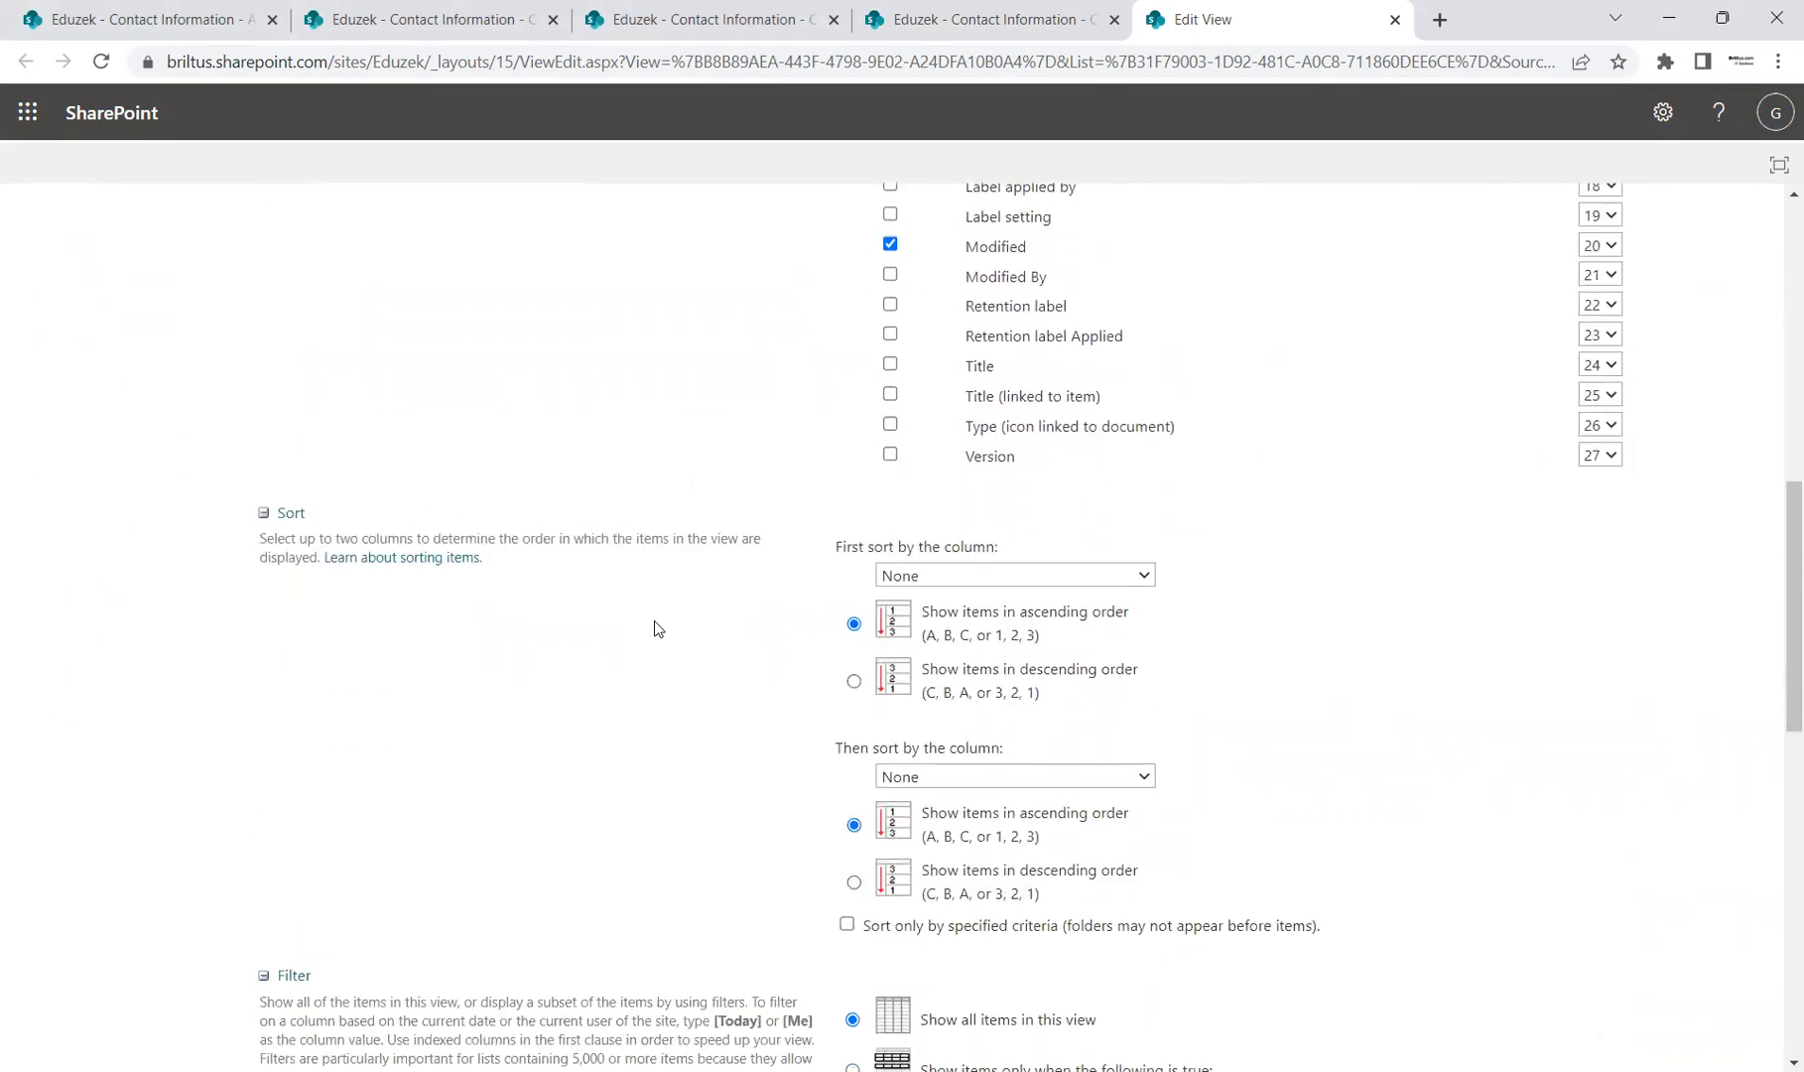
{"action": "scroll", "coordinate": [653, 625], "scroll_direction": "down", "scroll_amount": 4}
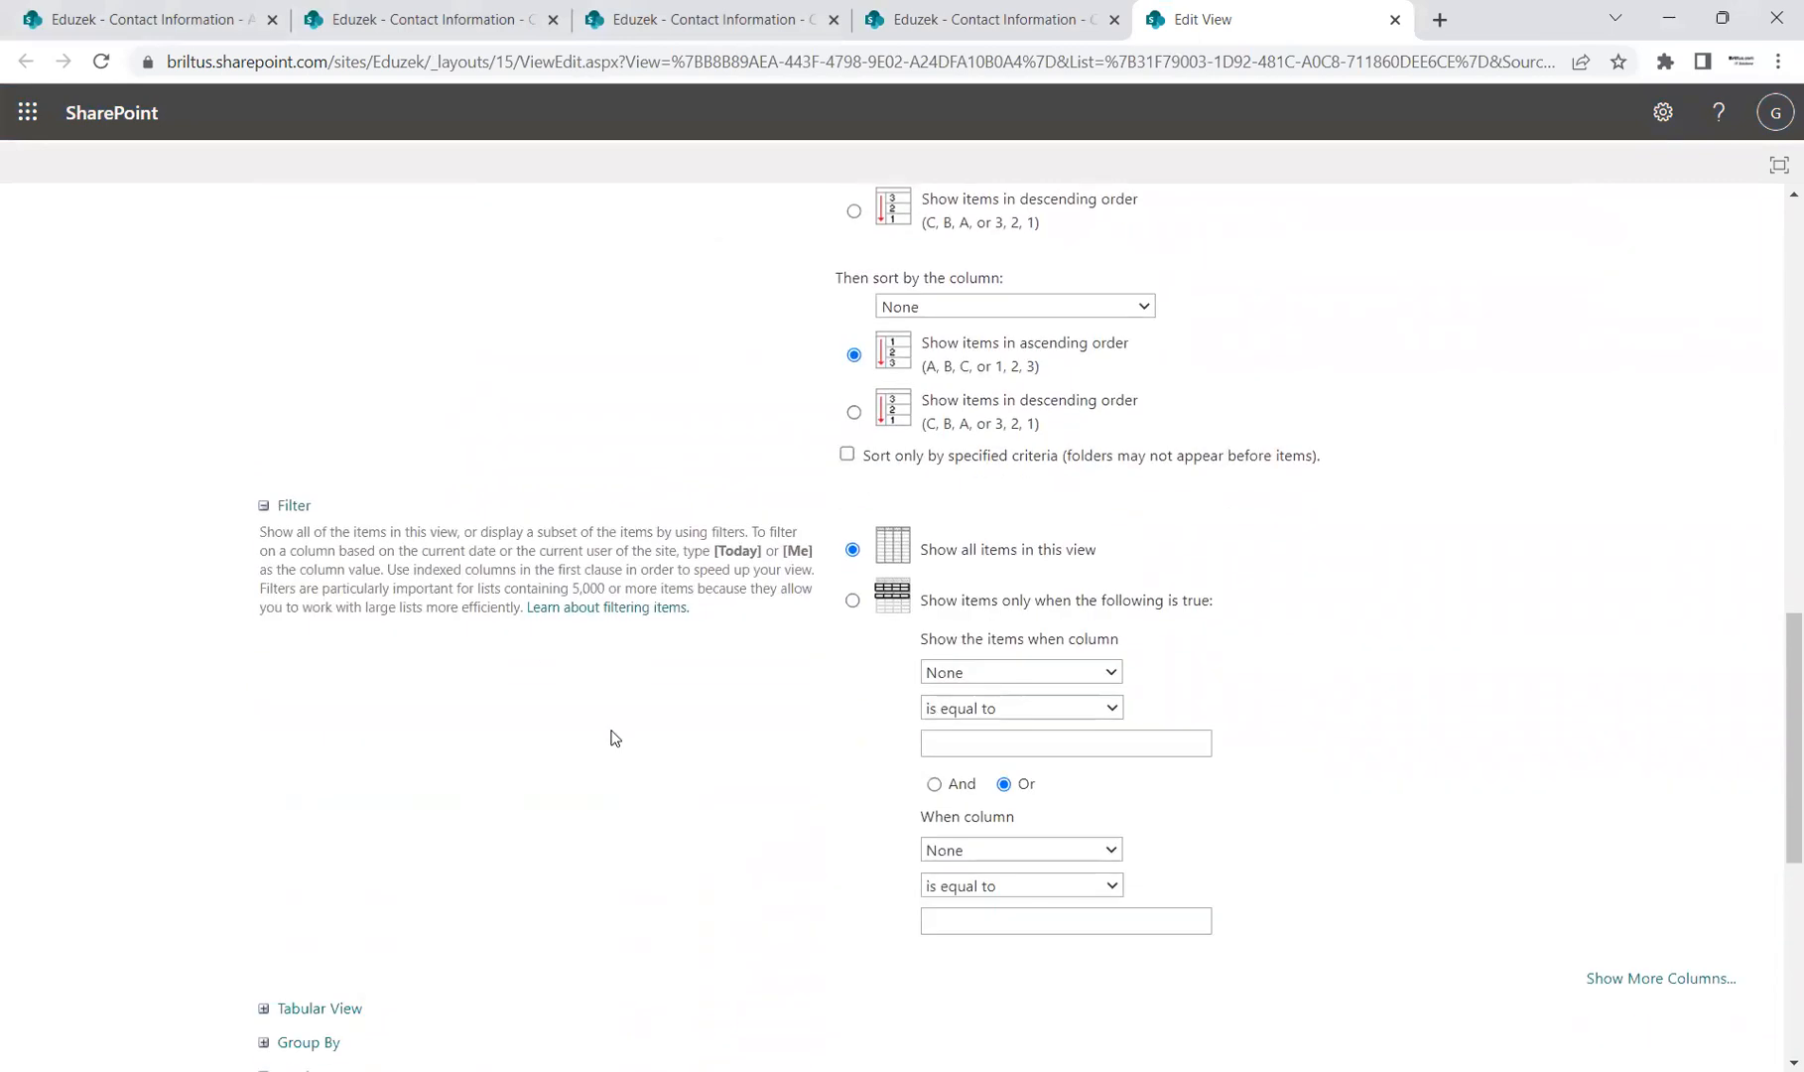
{"action": "scroll", "coordinate": [590, 696], "scroll_direction": "down", "scroll_amount": 2}
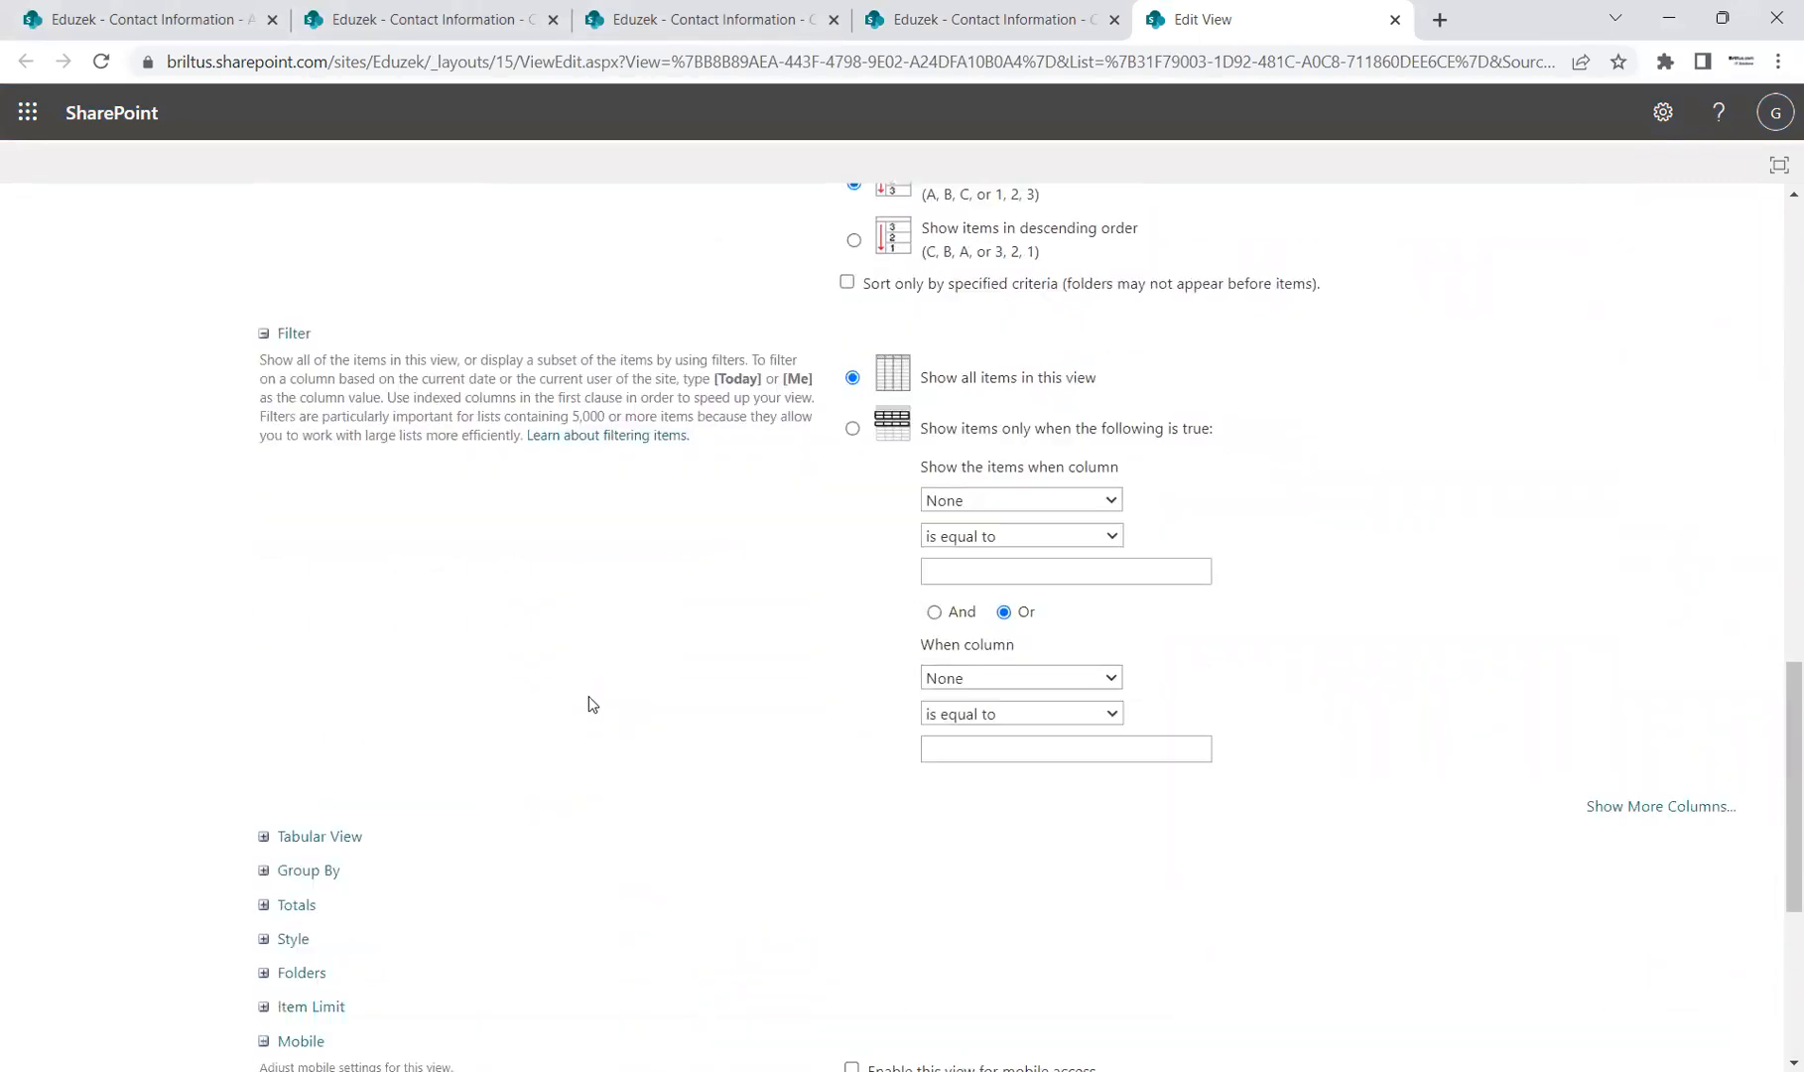
{"action": "scroll", "coordinate": [590, 696], "scroll_direction": "up", "scroll_amount": 5}
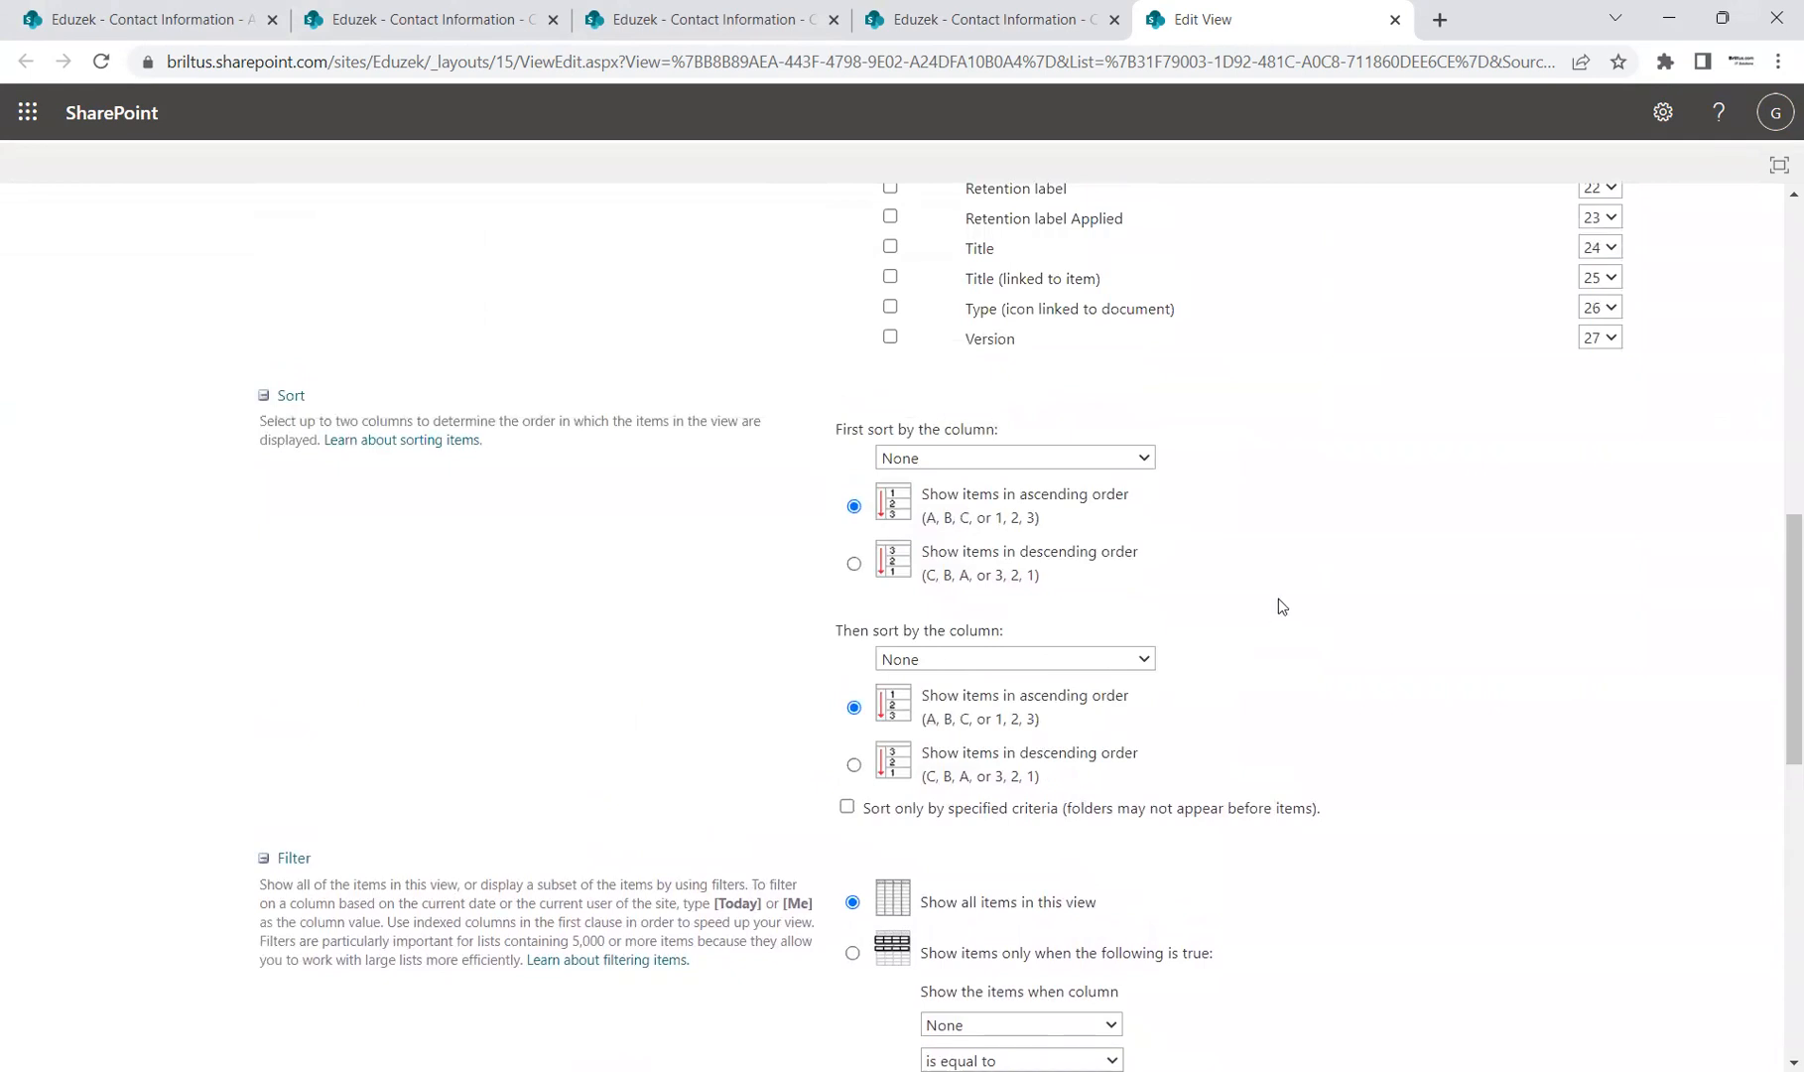
{"action": "scroll", "coordinate": [286, 776], "scroll_direction": "down", "scroll_amount": 6}
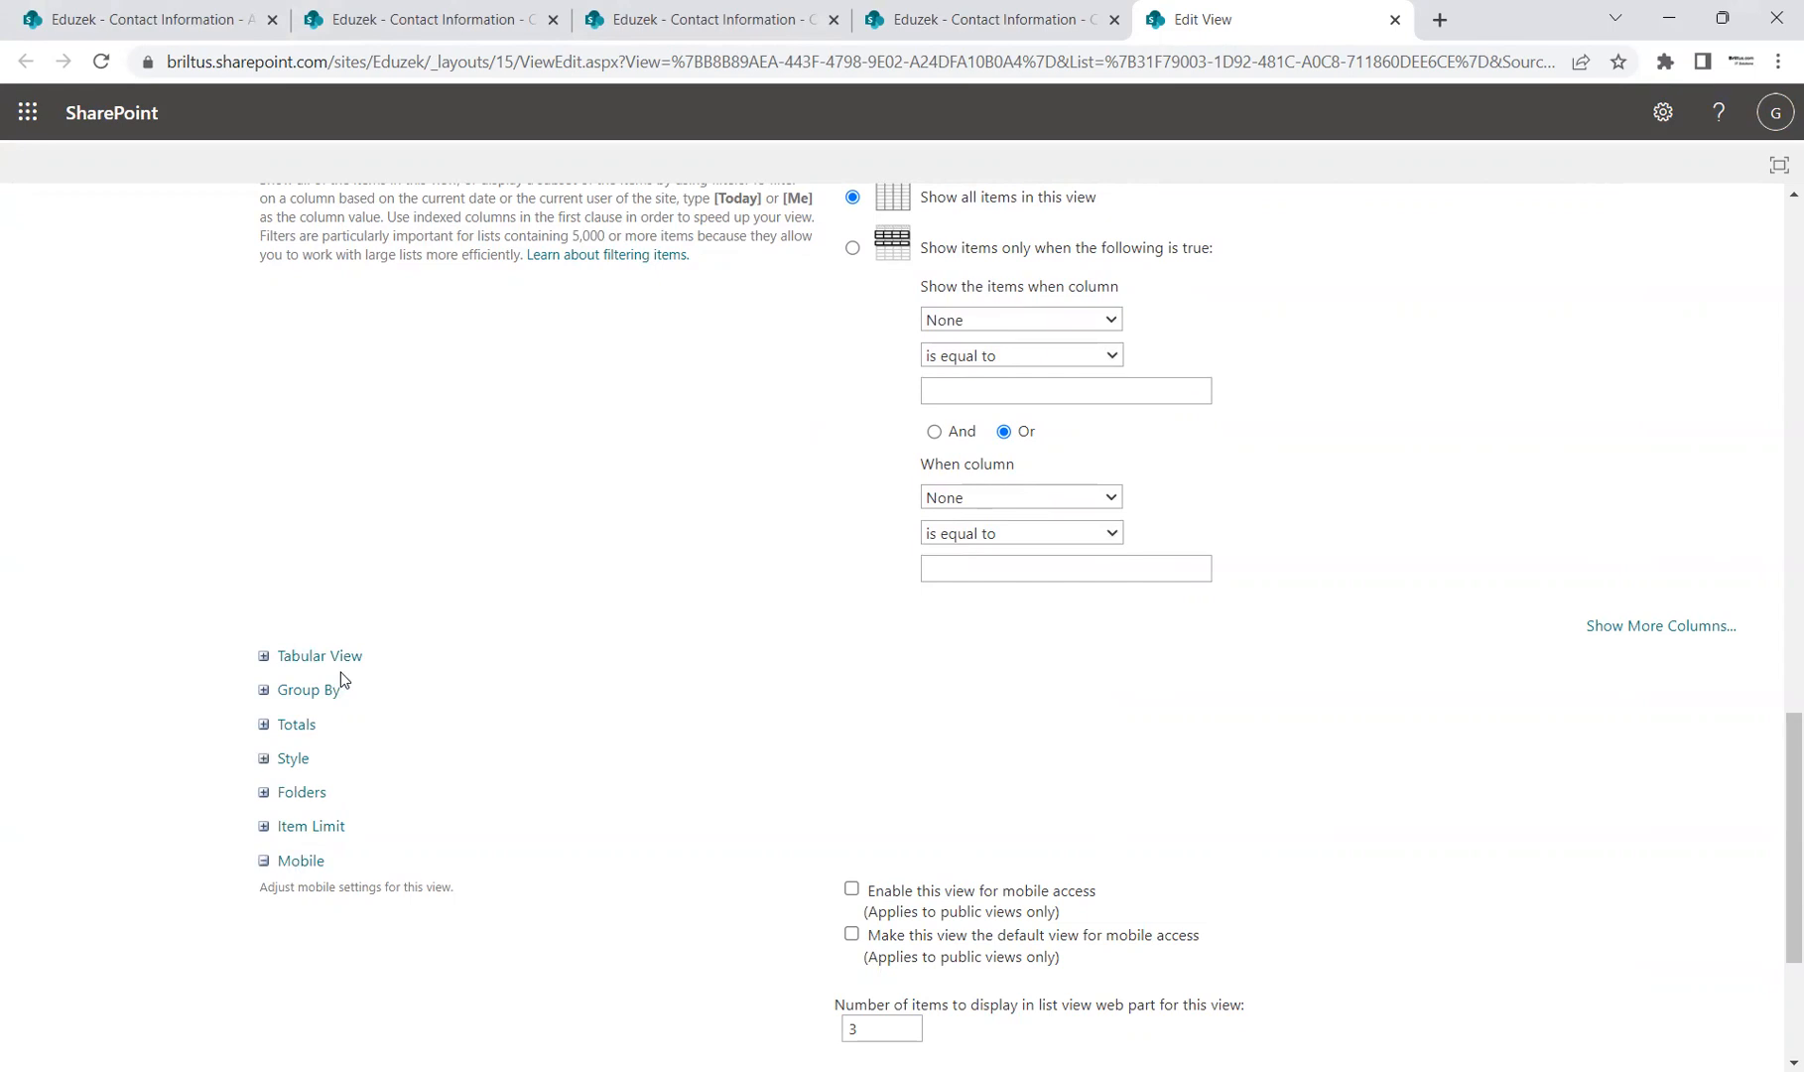
{"action": "scroll", "coordinate": [474, 699], "scroll_direction": "up", "scroll_amount": 1}
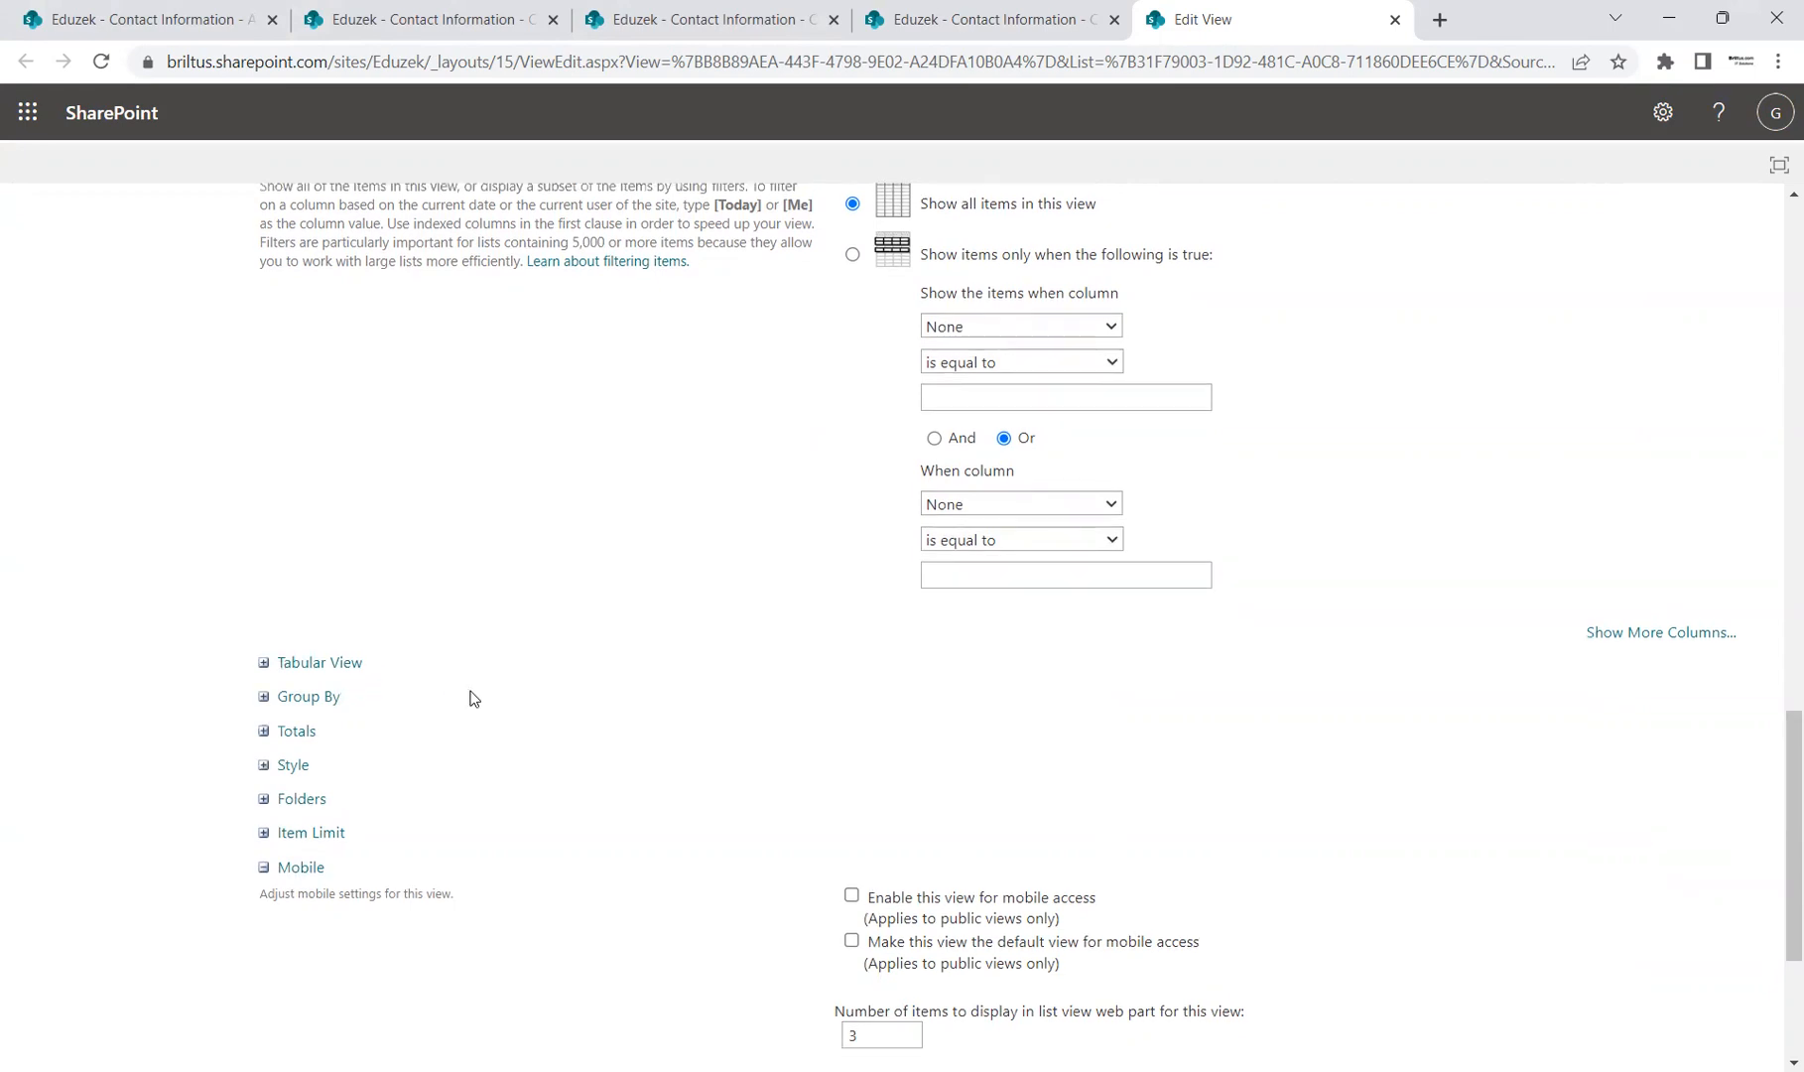
{"action": "scroll", "coordinate": [474, 699], "scroll_direction": "up", "scroll_amount": 5}
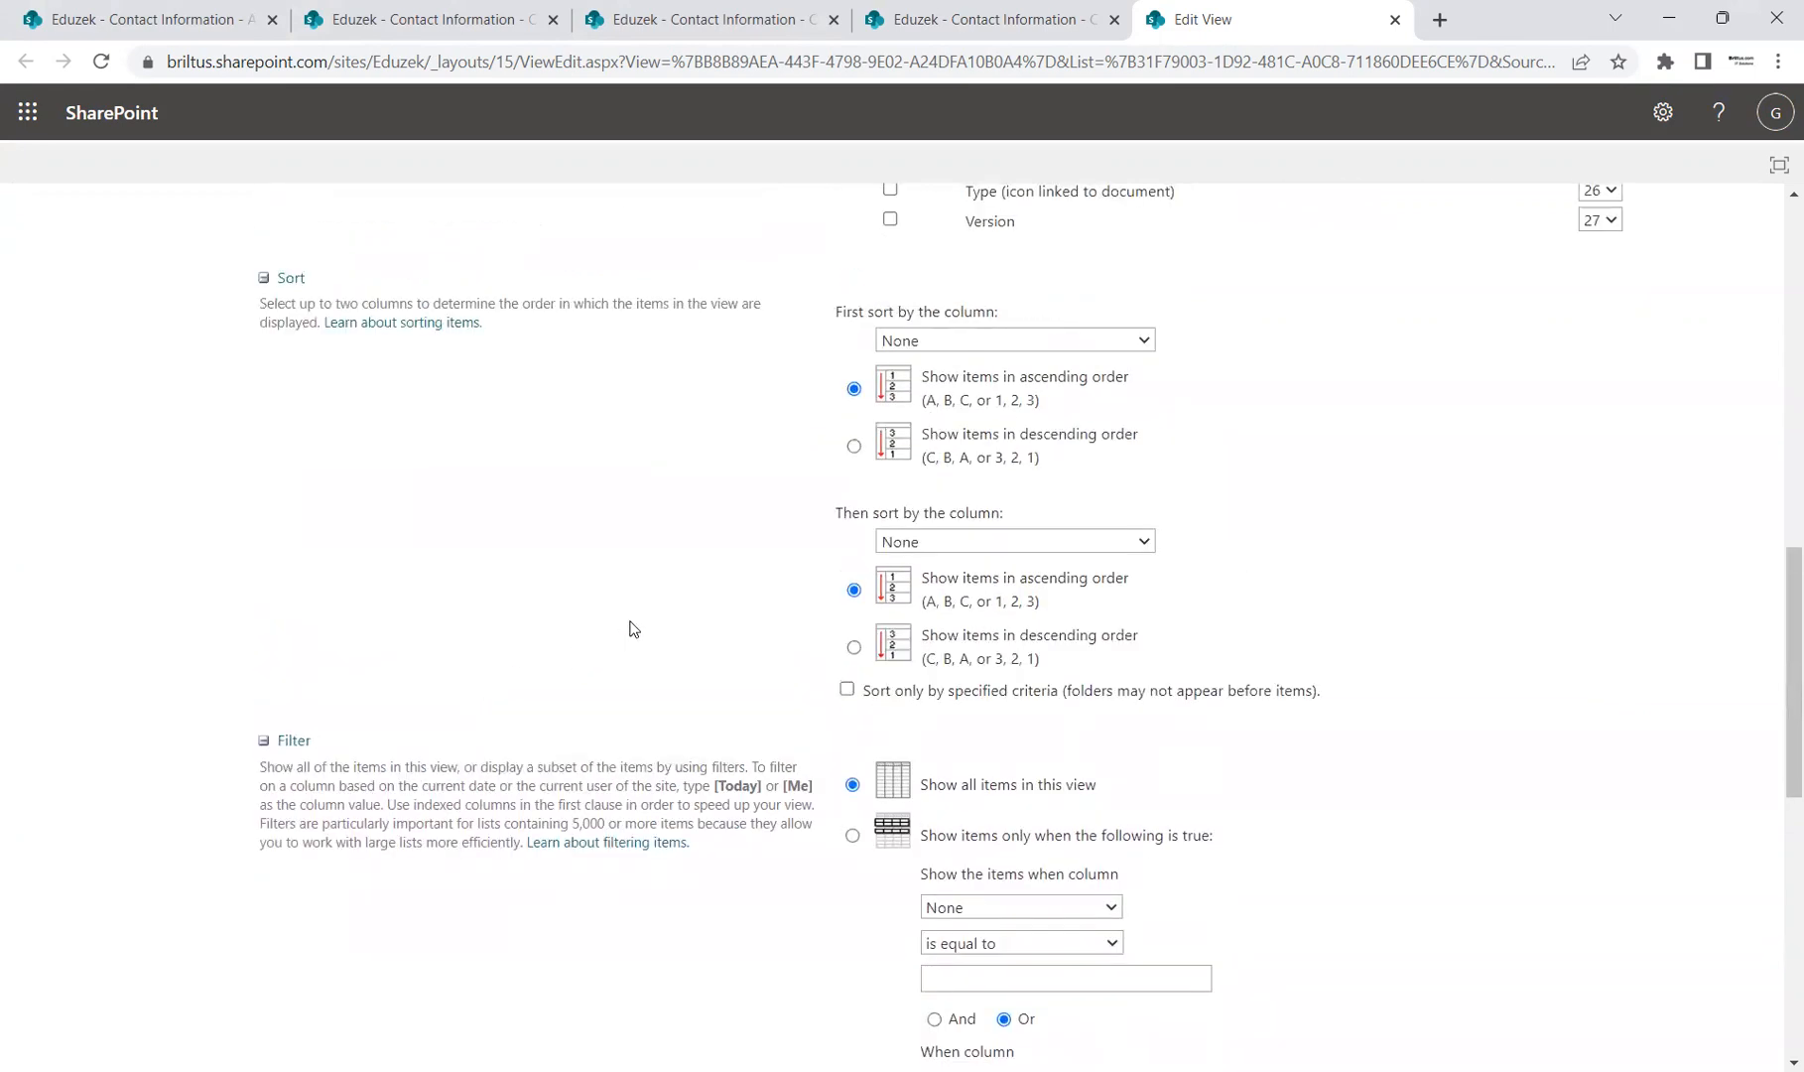
{"action": "scroll", "coordinate": [628, 625], "scroll_direction": "up", "scroll_amount": 1}
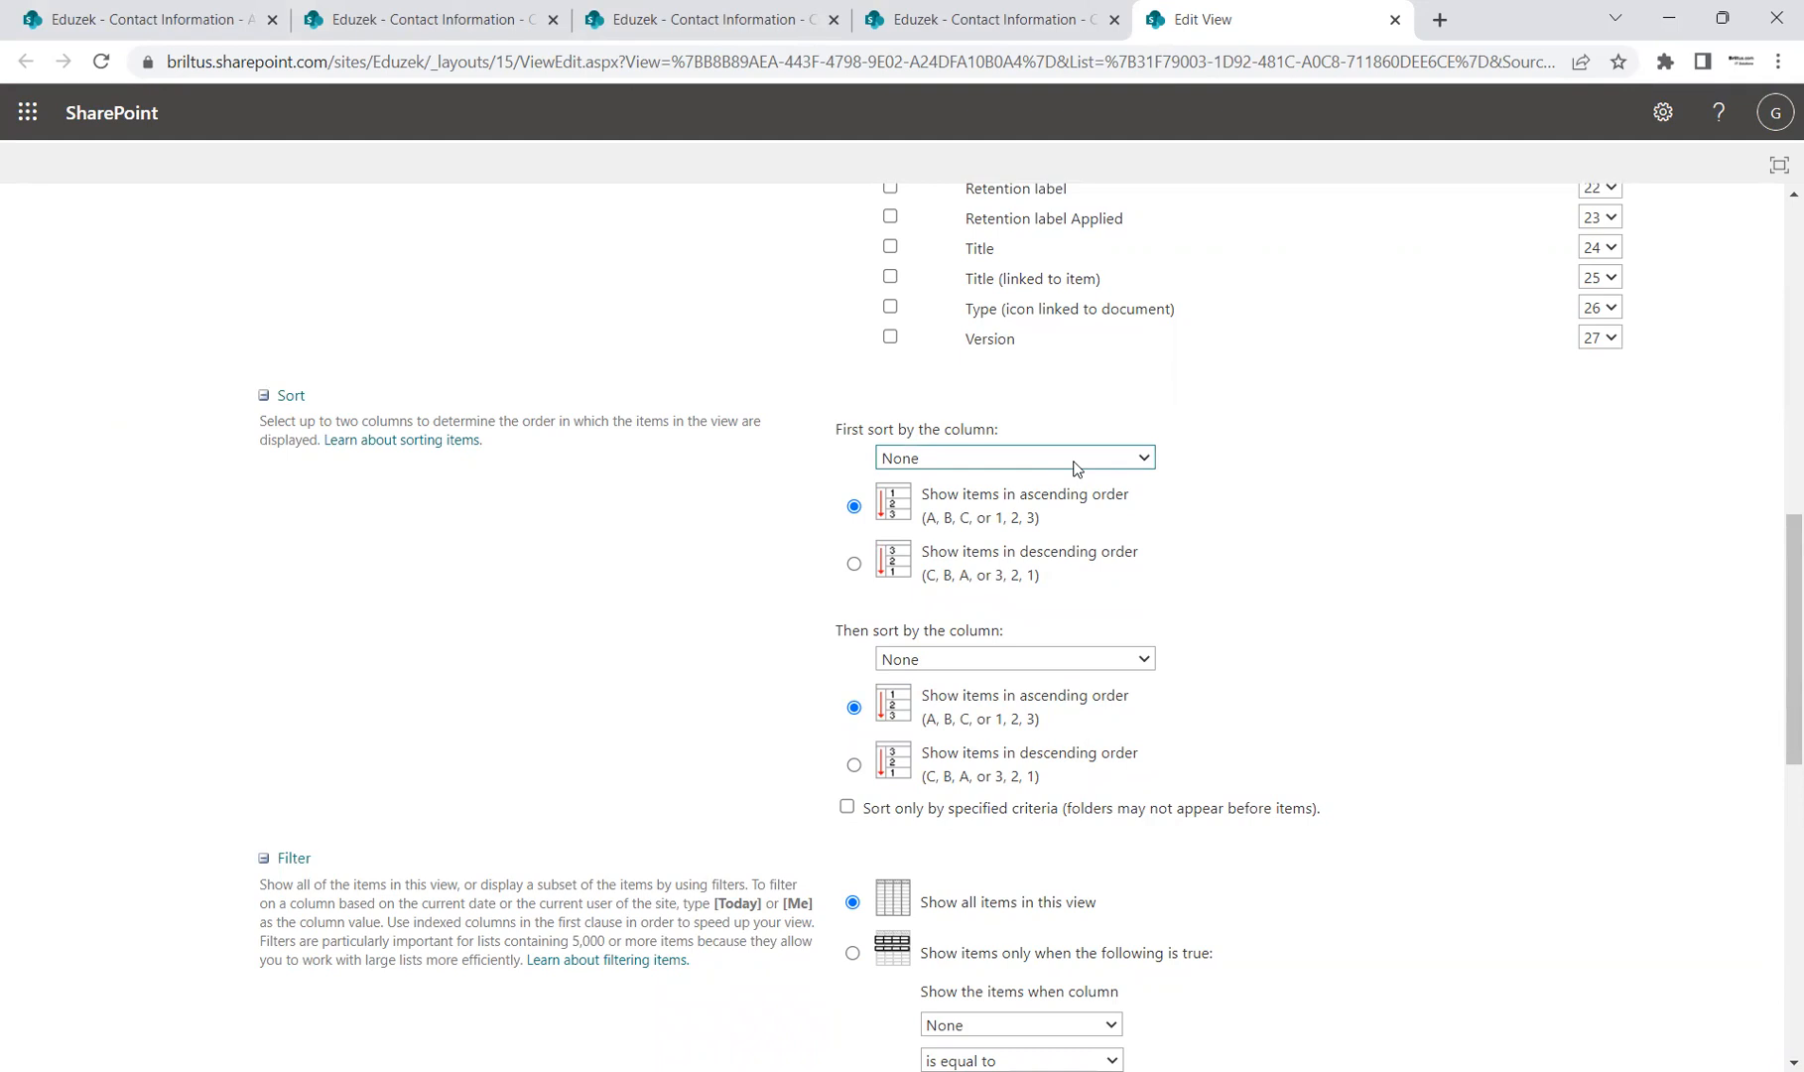
Step: Set the first sort column to Title, ascending
{"action": "left_click", "coordinate": [1109, 538]}
{"action": "scroll", "coordinate": [968, 552], "scroll_direction": "up", "scroll_amount": 1}
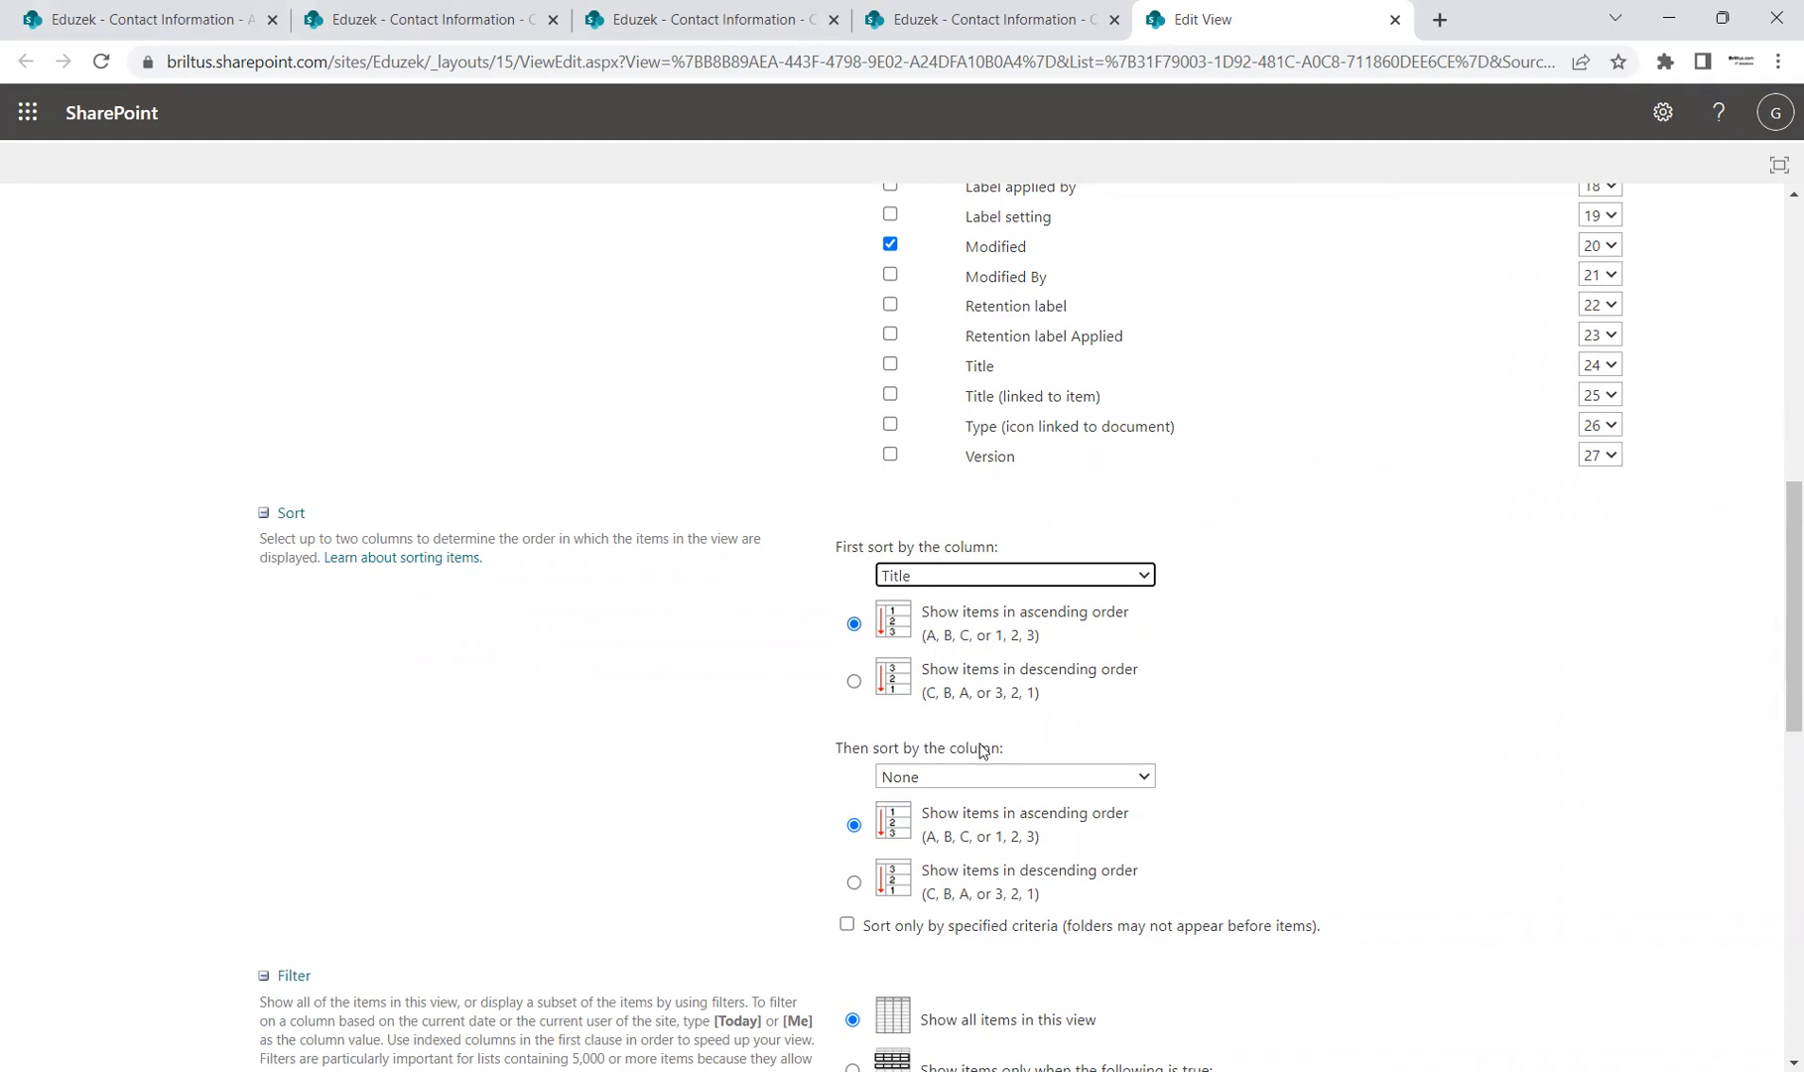
{"action": "scroll", "coordinate": [992, 737], "scroll_direction": "down", "scroll_amount": 1}
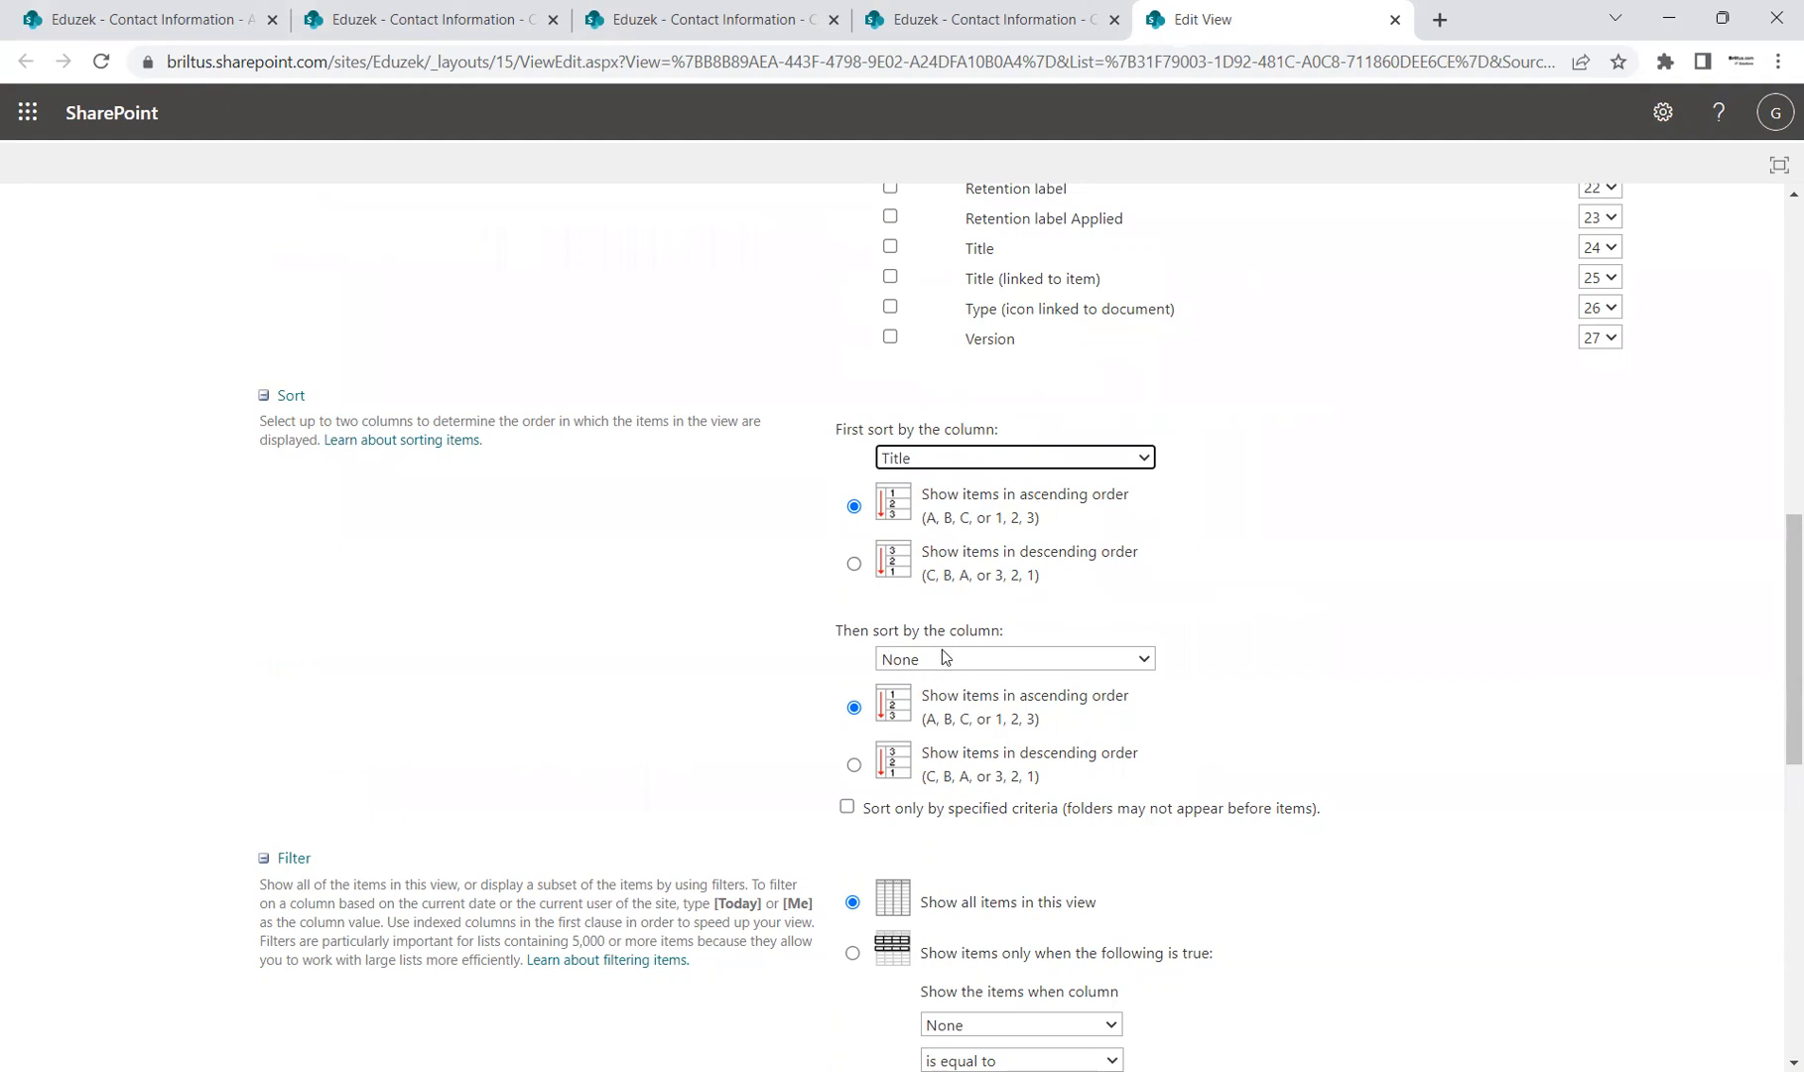
{"action": "left_click", "coordinate": [1008, 657]}
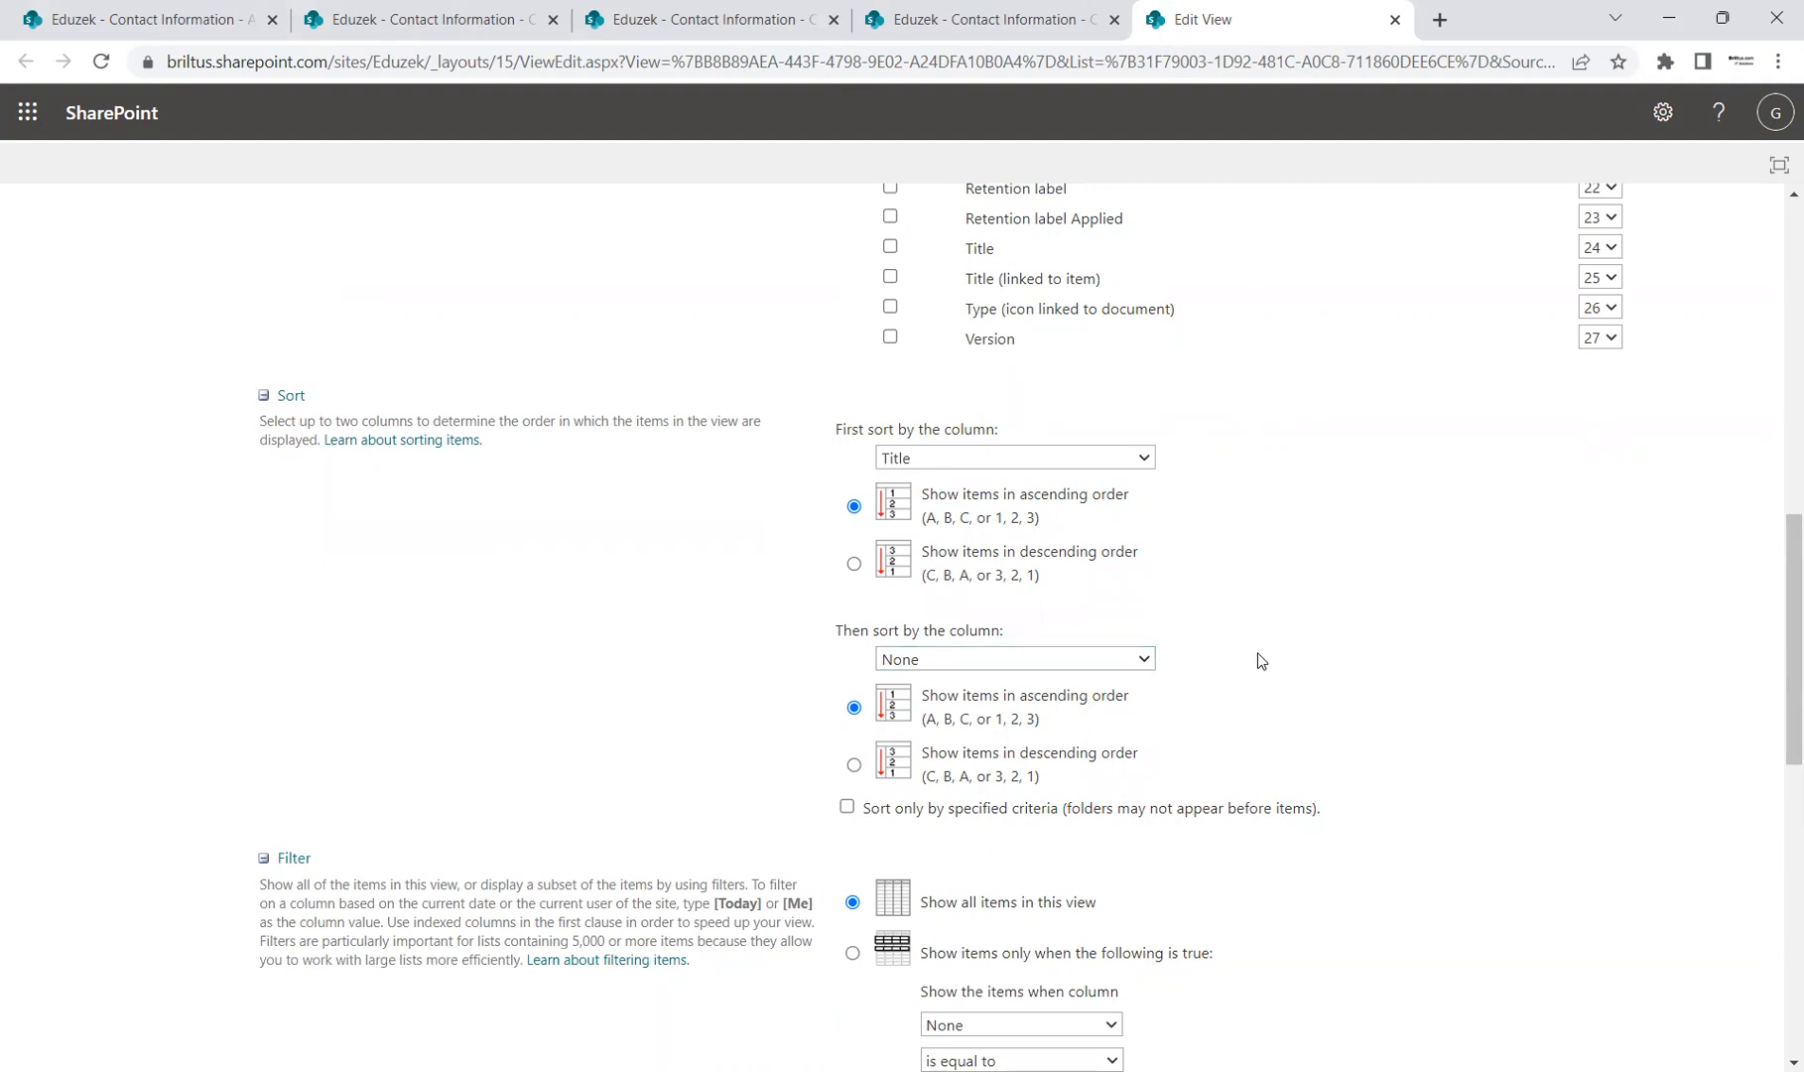
{"action": "scroll", "coordinate": [1258, 657], "scroll_direction": "down", "scroll_amount": 2}
{"action": "scroll", "coordinate": [1258, 660], "scroll_direction": "down", "scroll_amount": 1}
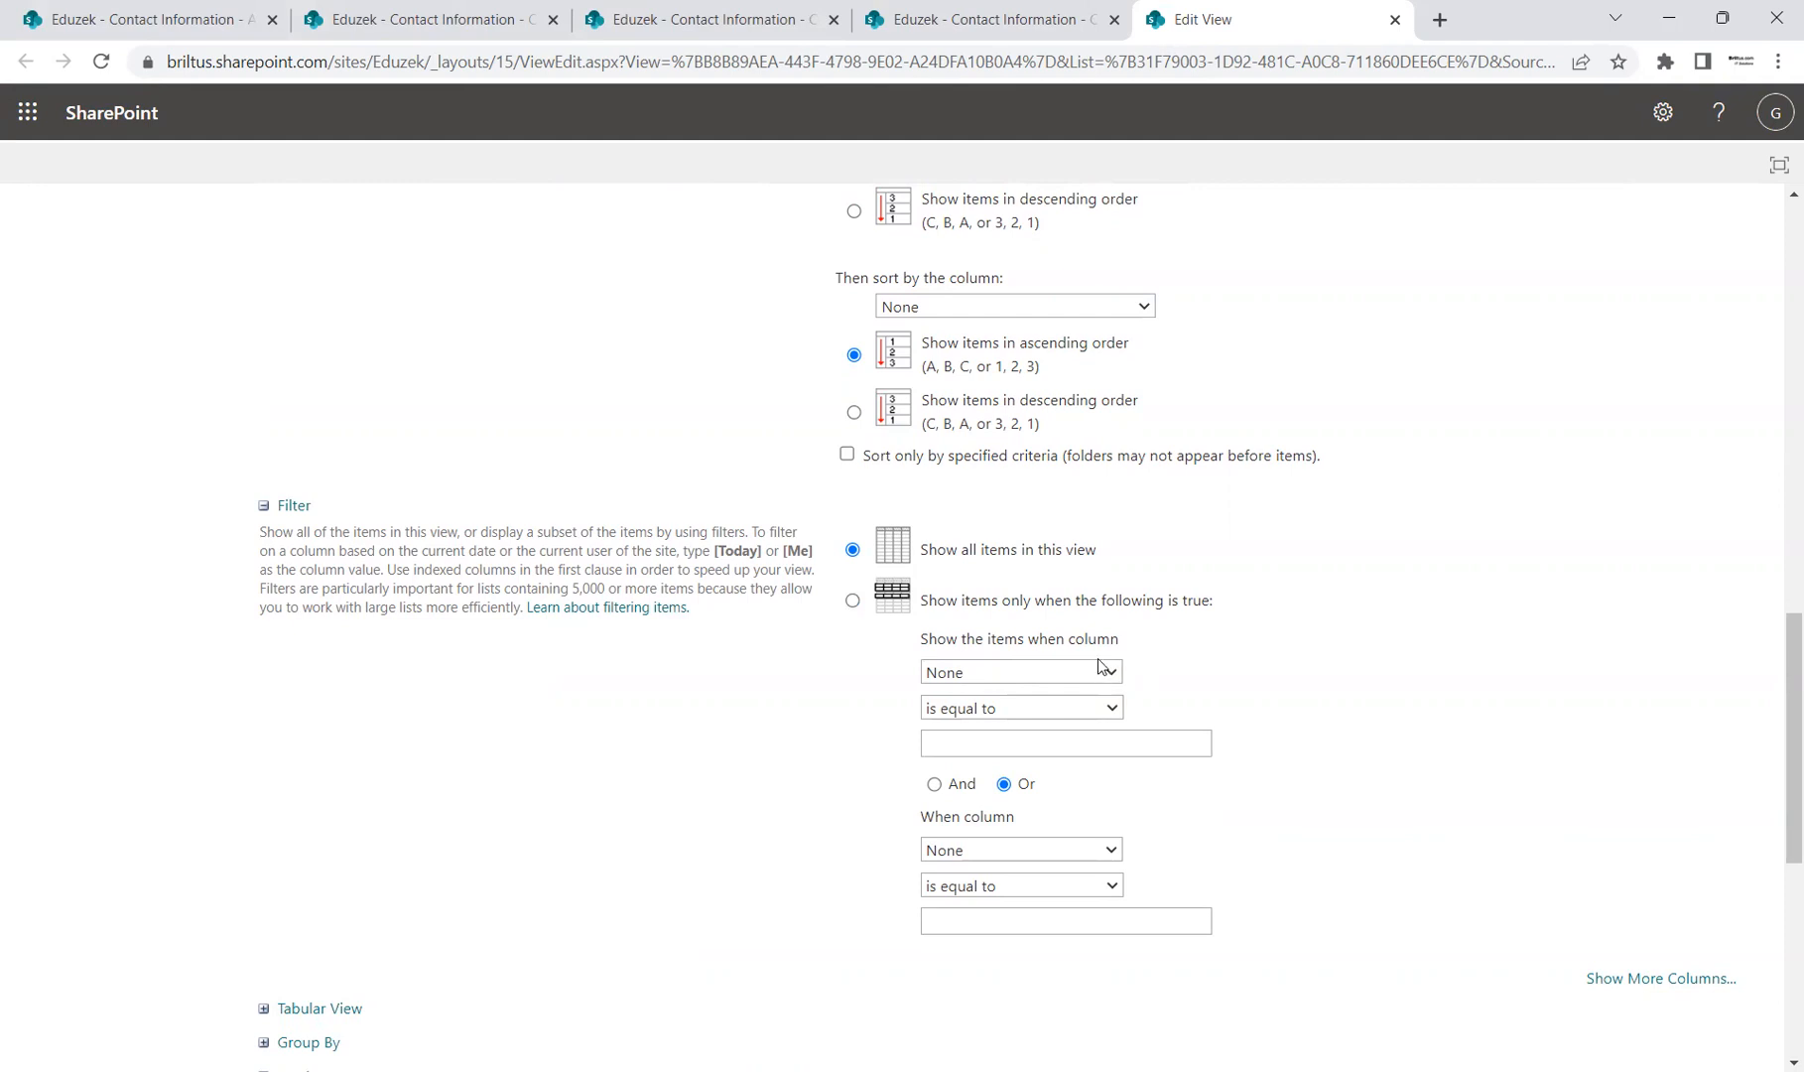
Step: Start a filter on Created with [Today] pasted as the value
{"action": "double_click", "coordinate": [736, 556]}
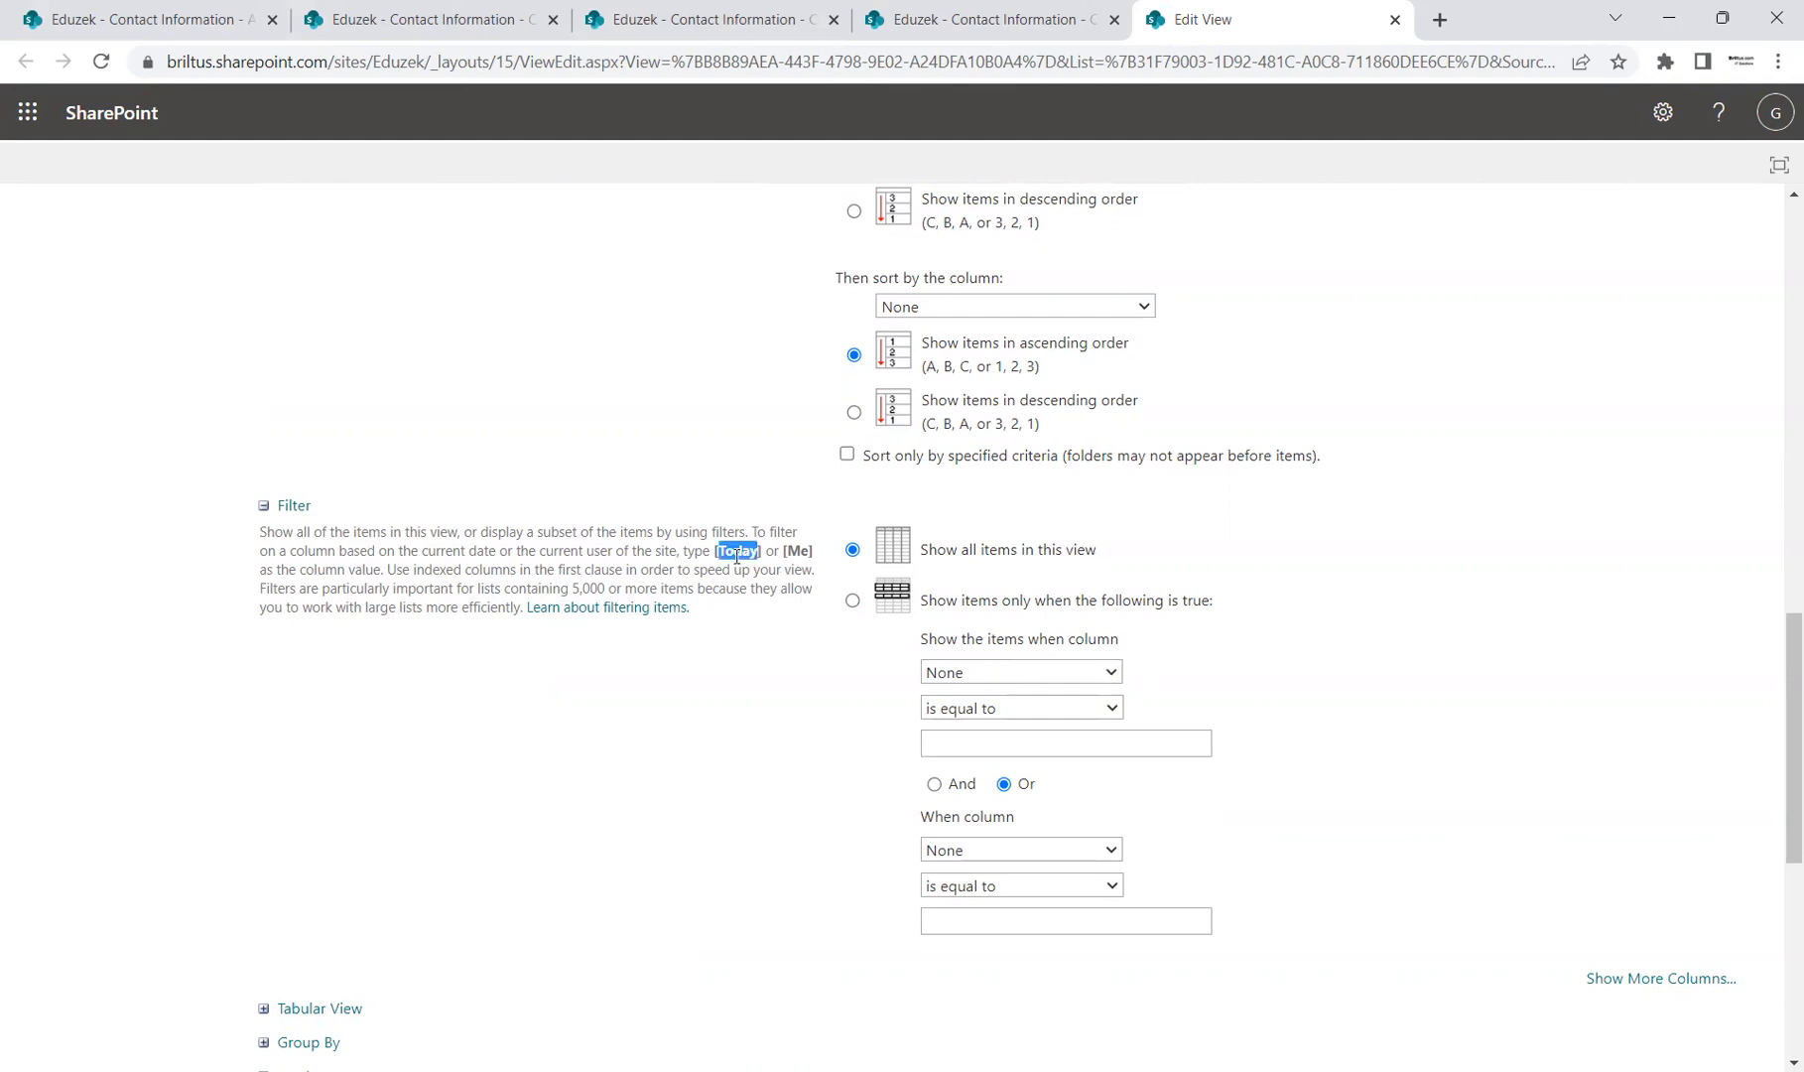
{"action": "double_click", "coordinate": [795, 554]}
{"action": "double_click", "coordinate": [736, 552]}
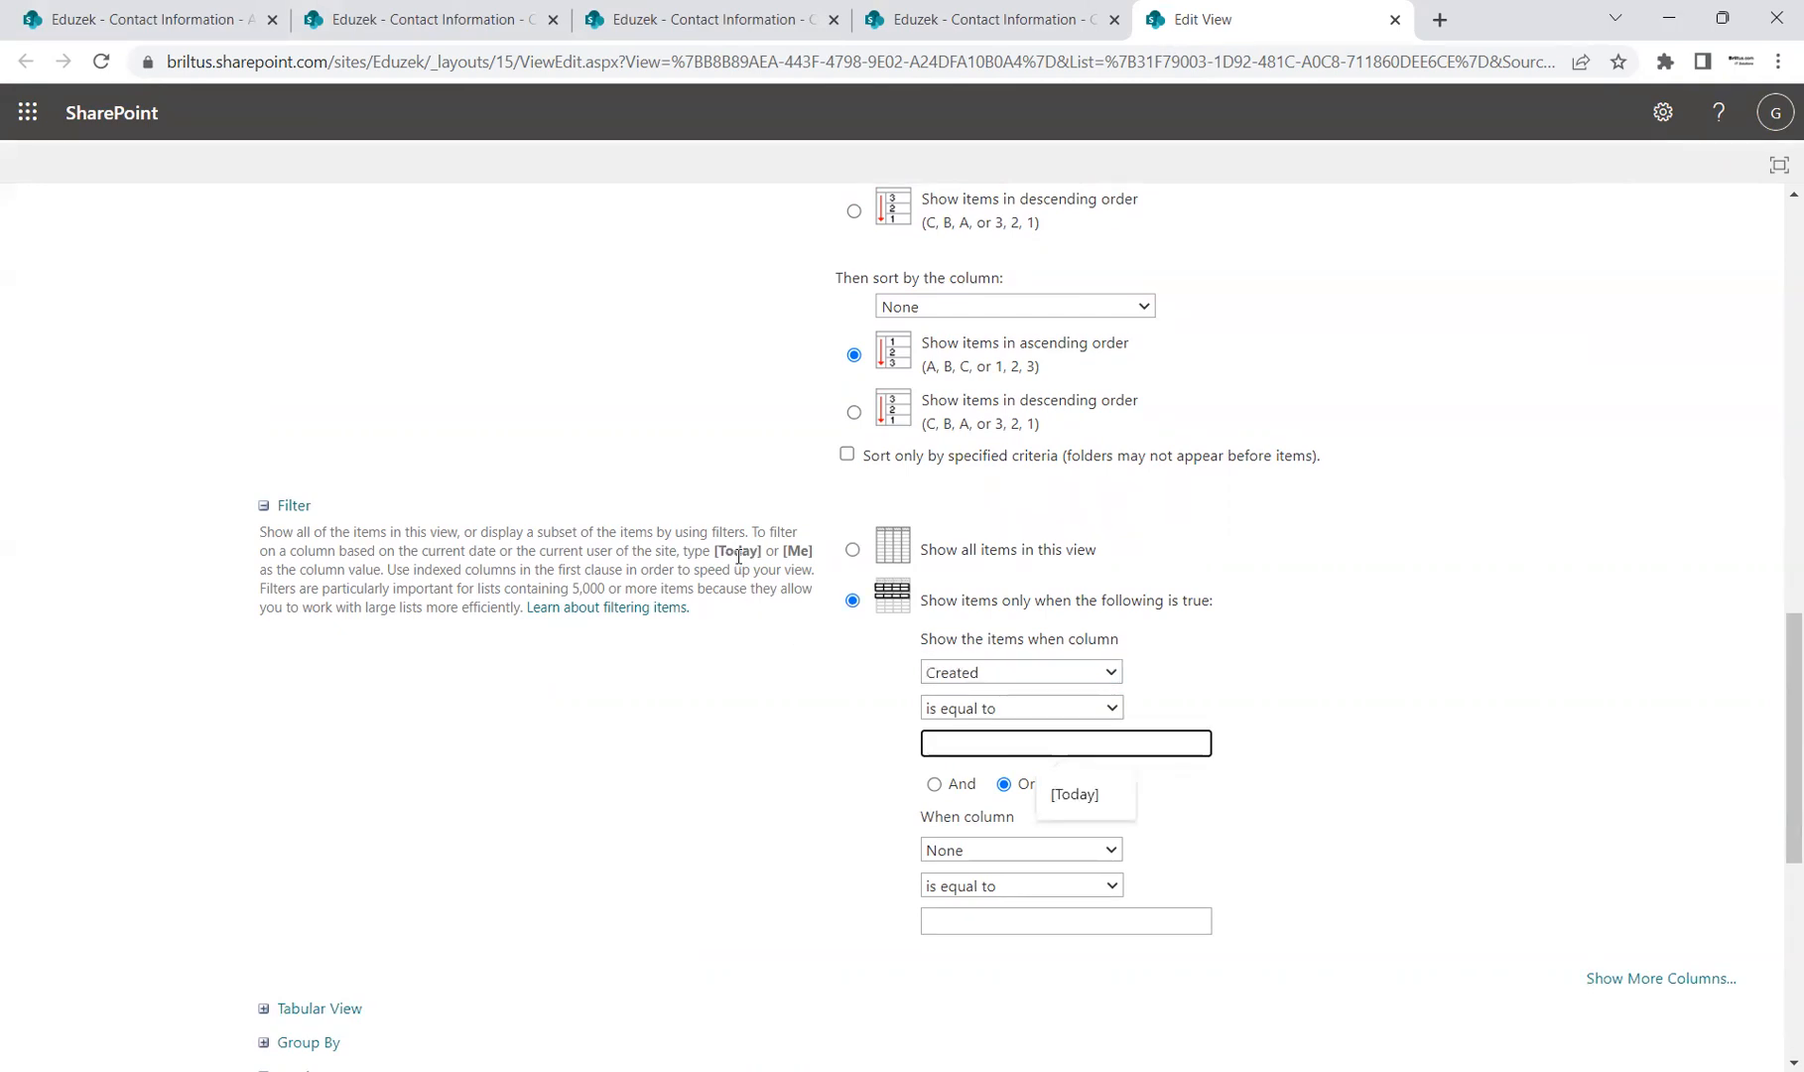
{"action": "left_click", "coordinate": [739, 555]}
{"action": "left_click_drag", "start_coordinate": [715, 553], "coordinate": [766, 556]}
{"action": "key", "text": "ctrl+c"}
{"action": "left_click", "coordinate": [968, 738]}
{"action": "key", "text": "ctrl+v"}
{"action": "scroll", "coordinate": [1058, 604], "scroll_direction": "down", "scroll_amount": 1}
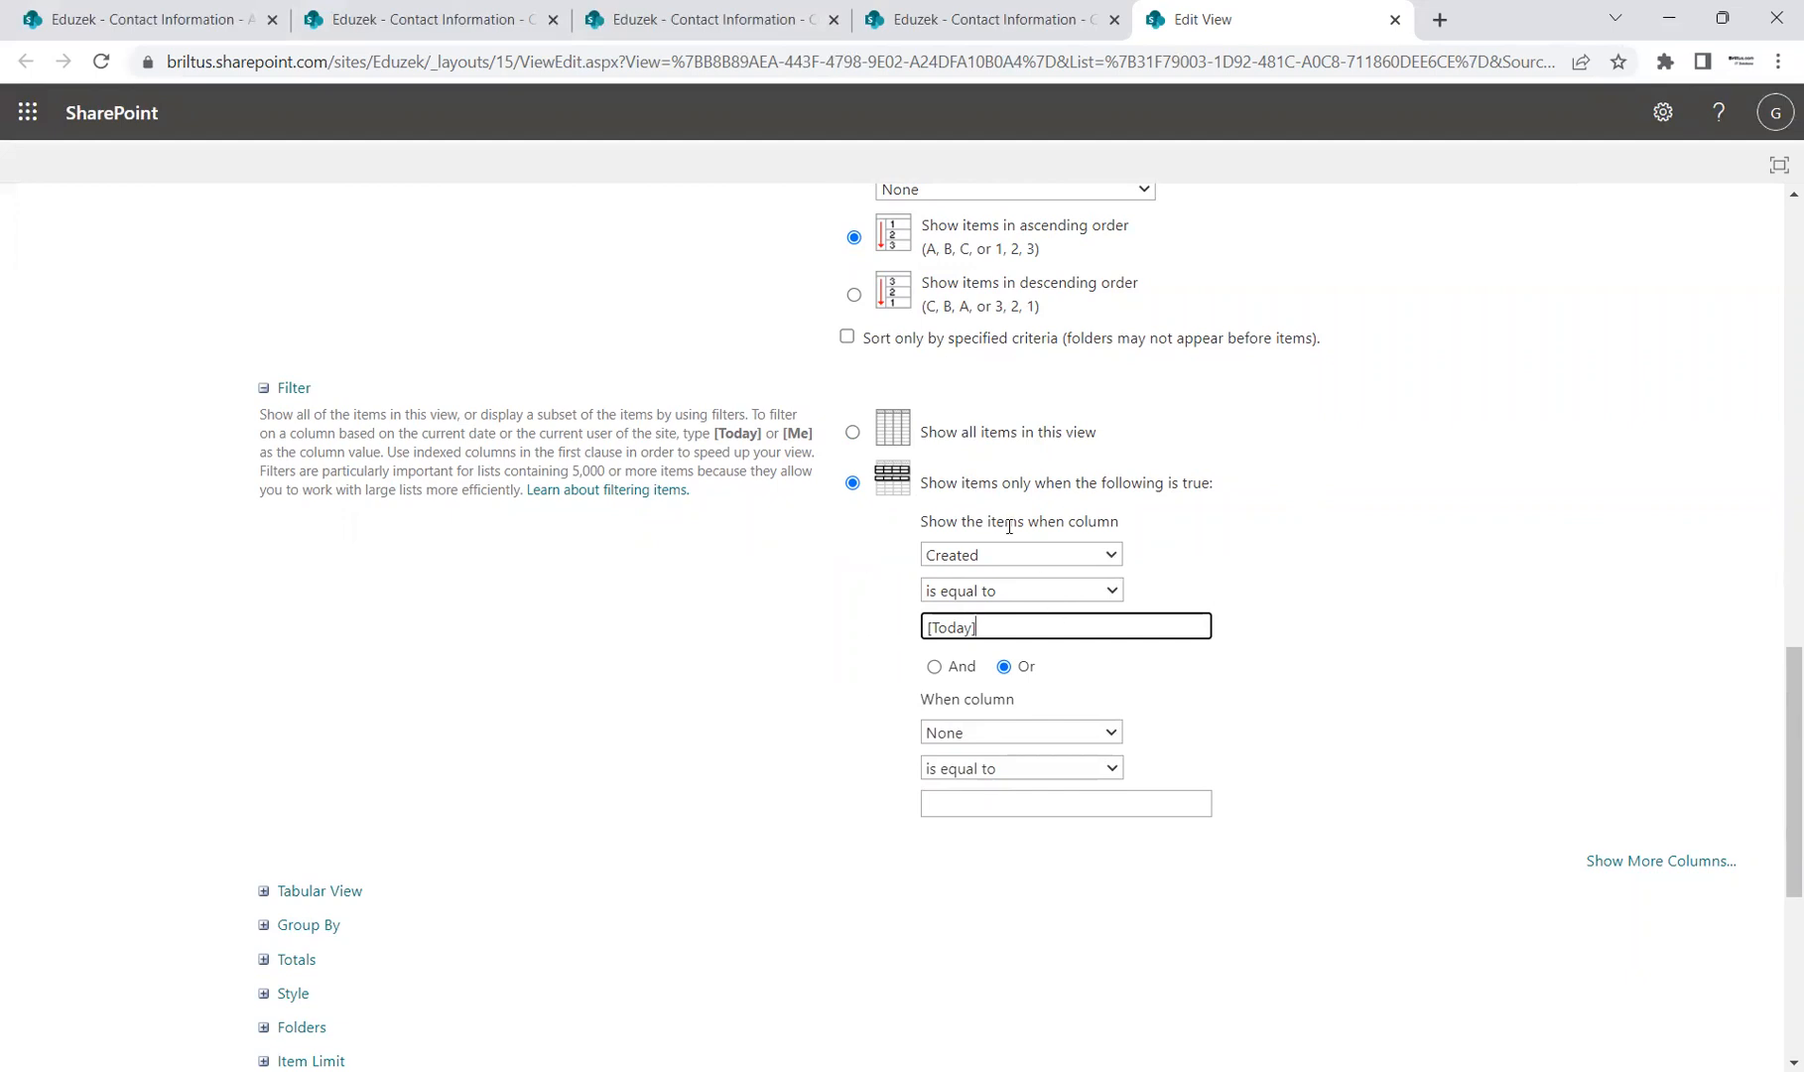
Step: Change the filter to Created By is equal to [Me]
{"action": "double_click", "coordinate": [796, 433]}
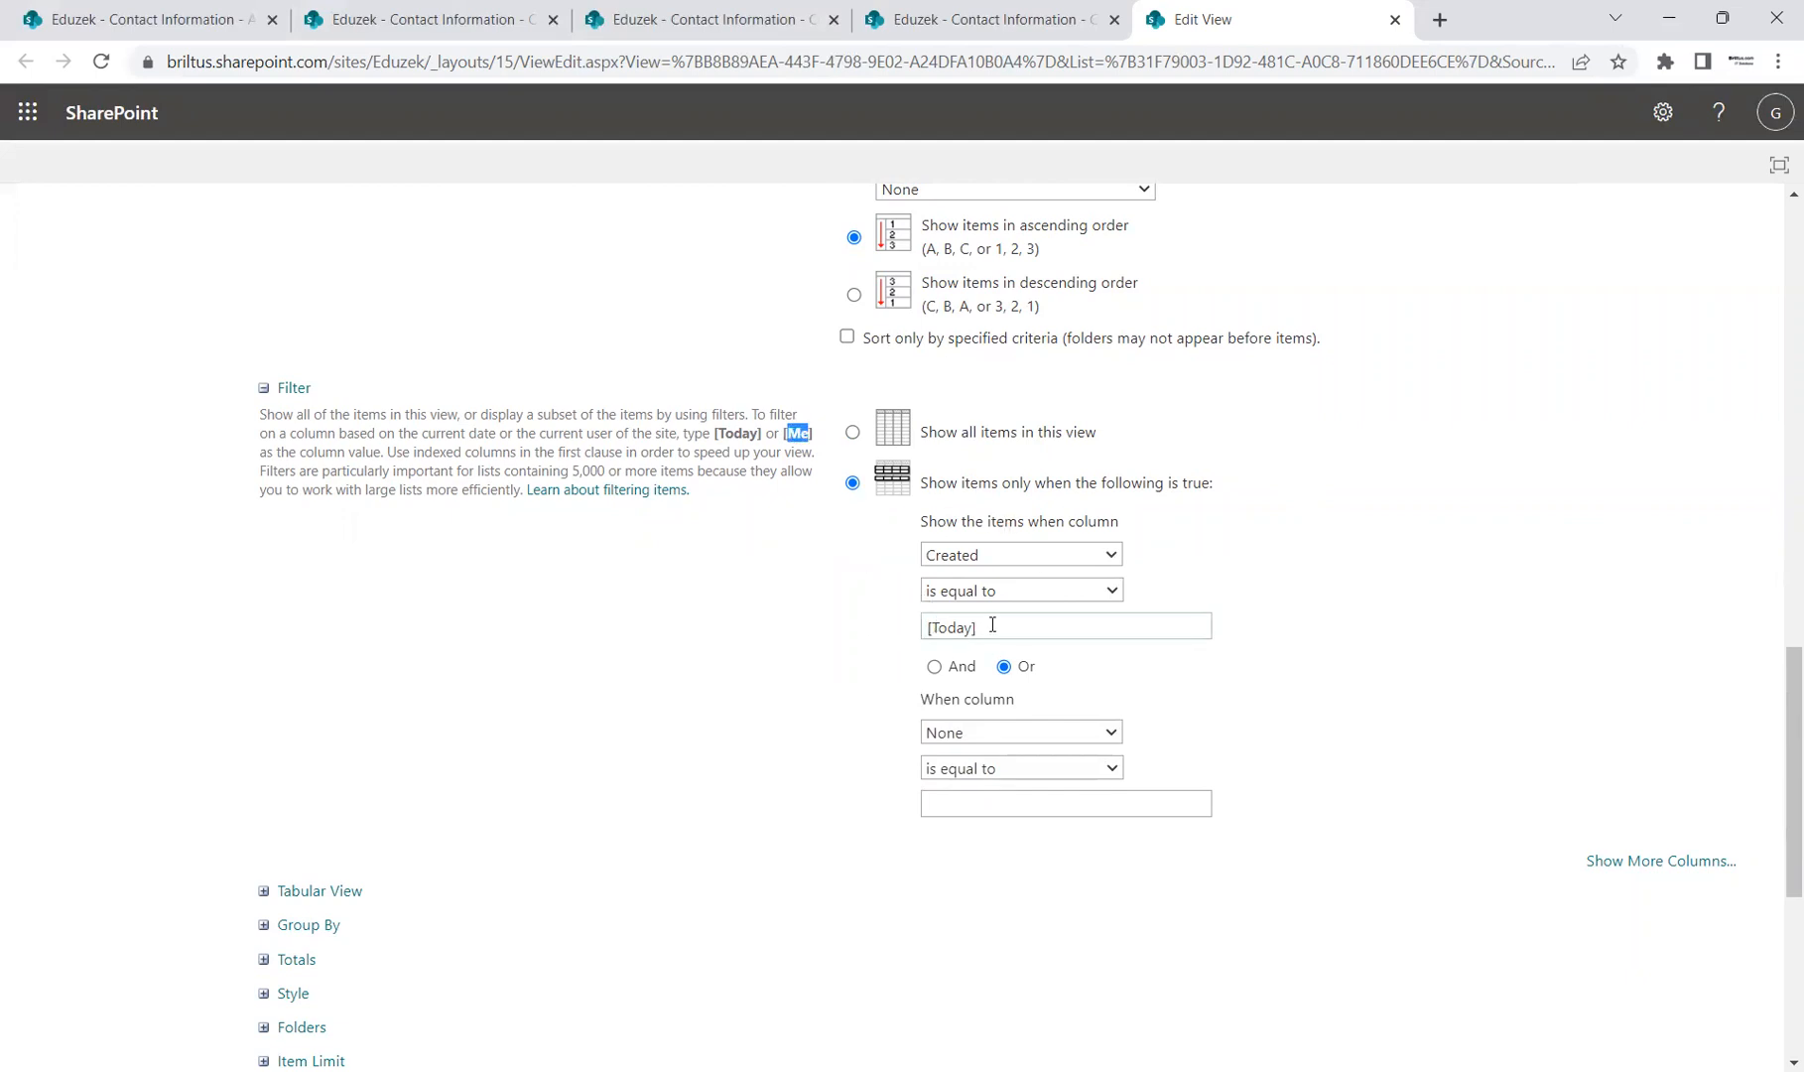
{"action": "left_click", "coordinate": [948, 629]}
{"action": "triple_click", "coordinate": [948, 629]}
{"action": "type", "text": "[Me]"}
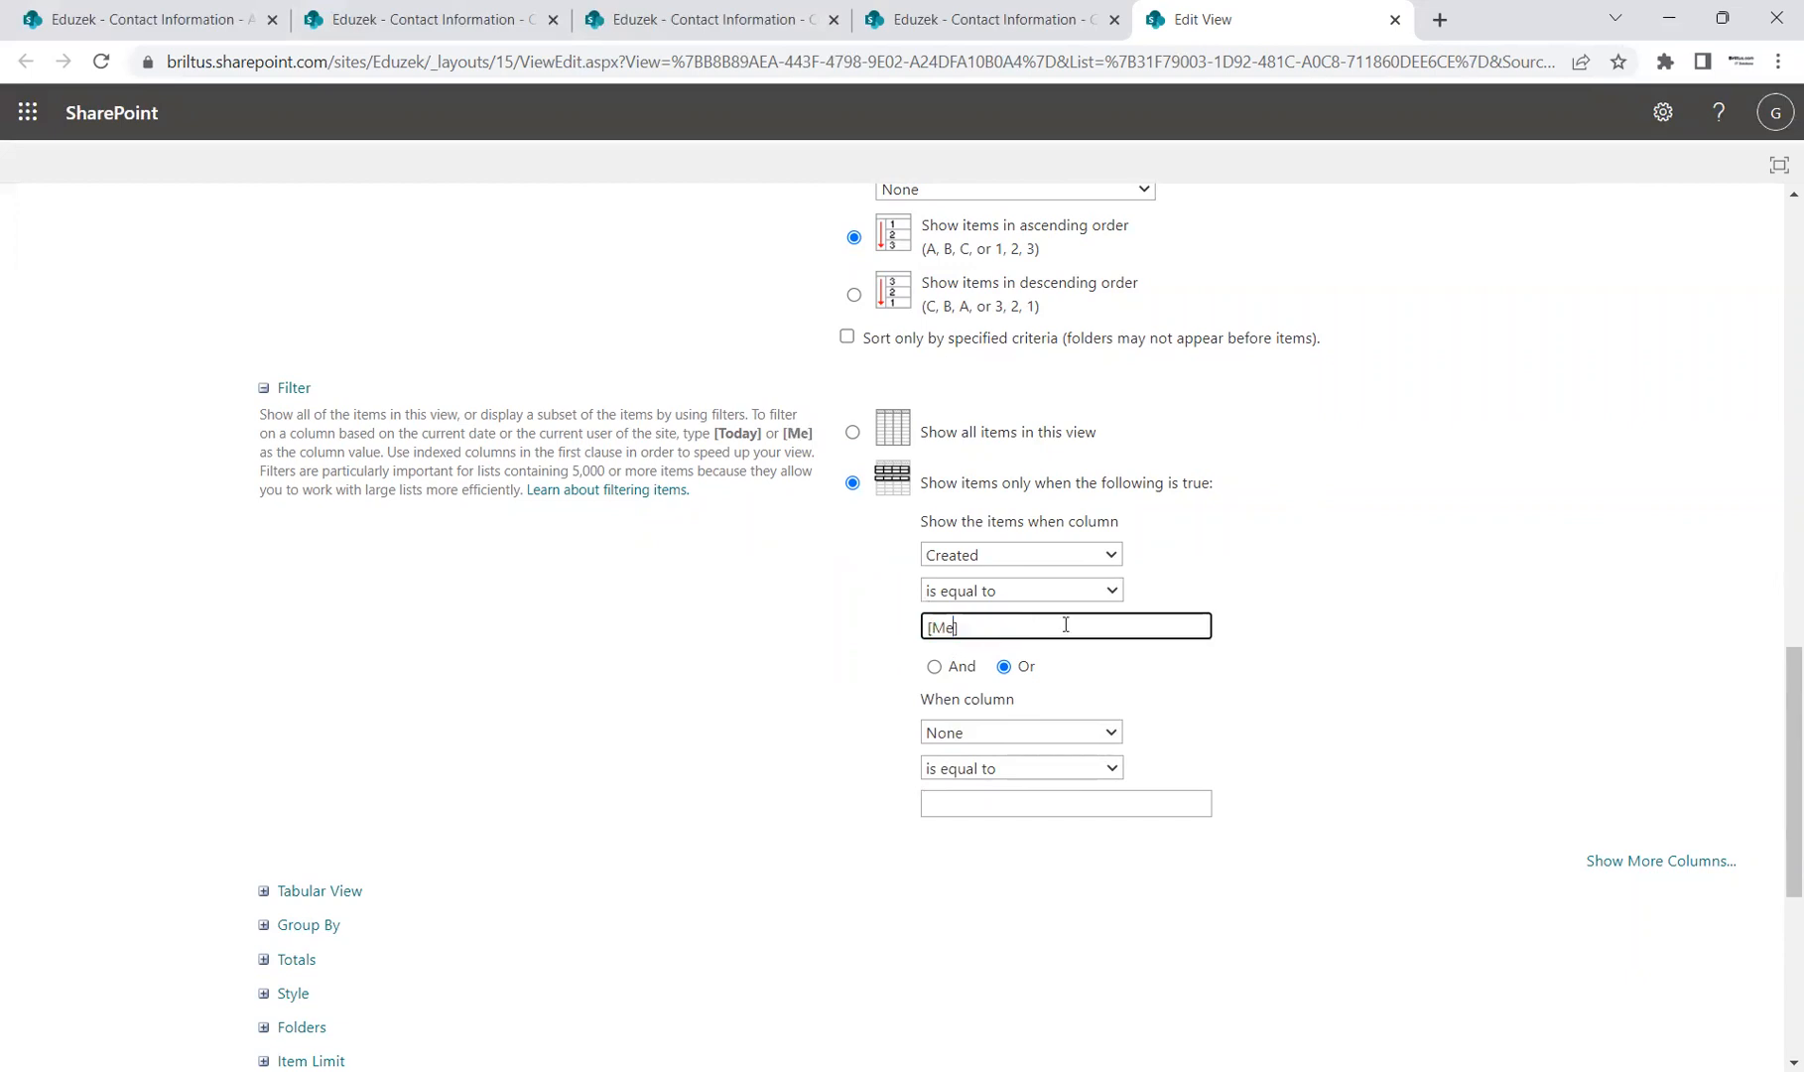
{"action": "left_click", "coordinate": [1073, 559]}
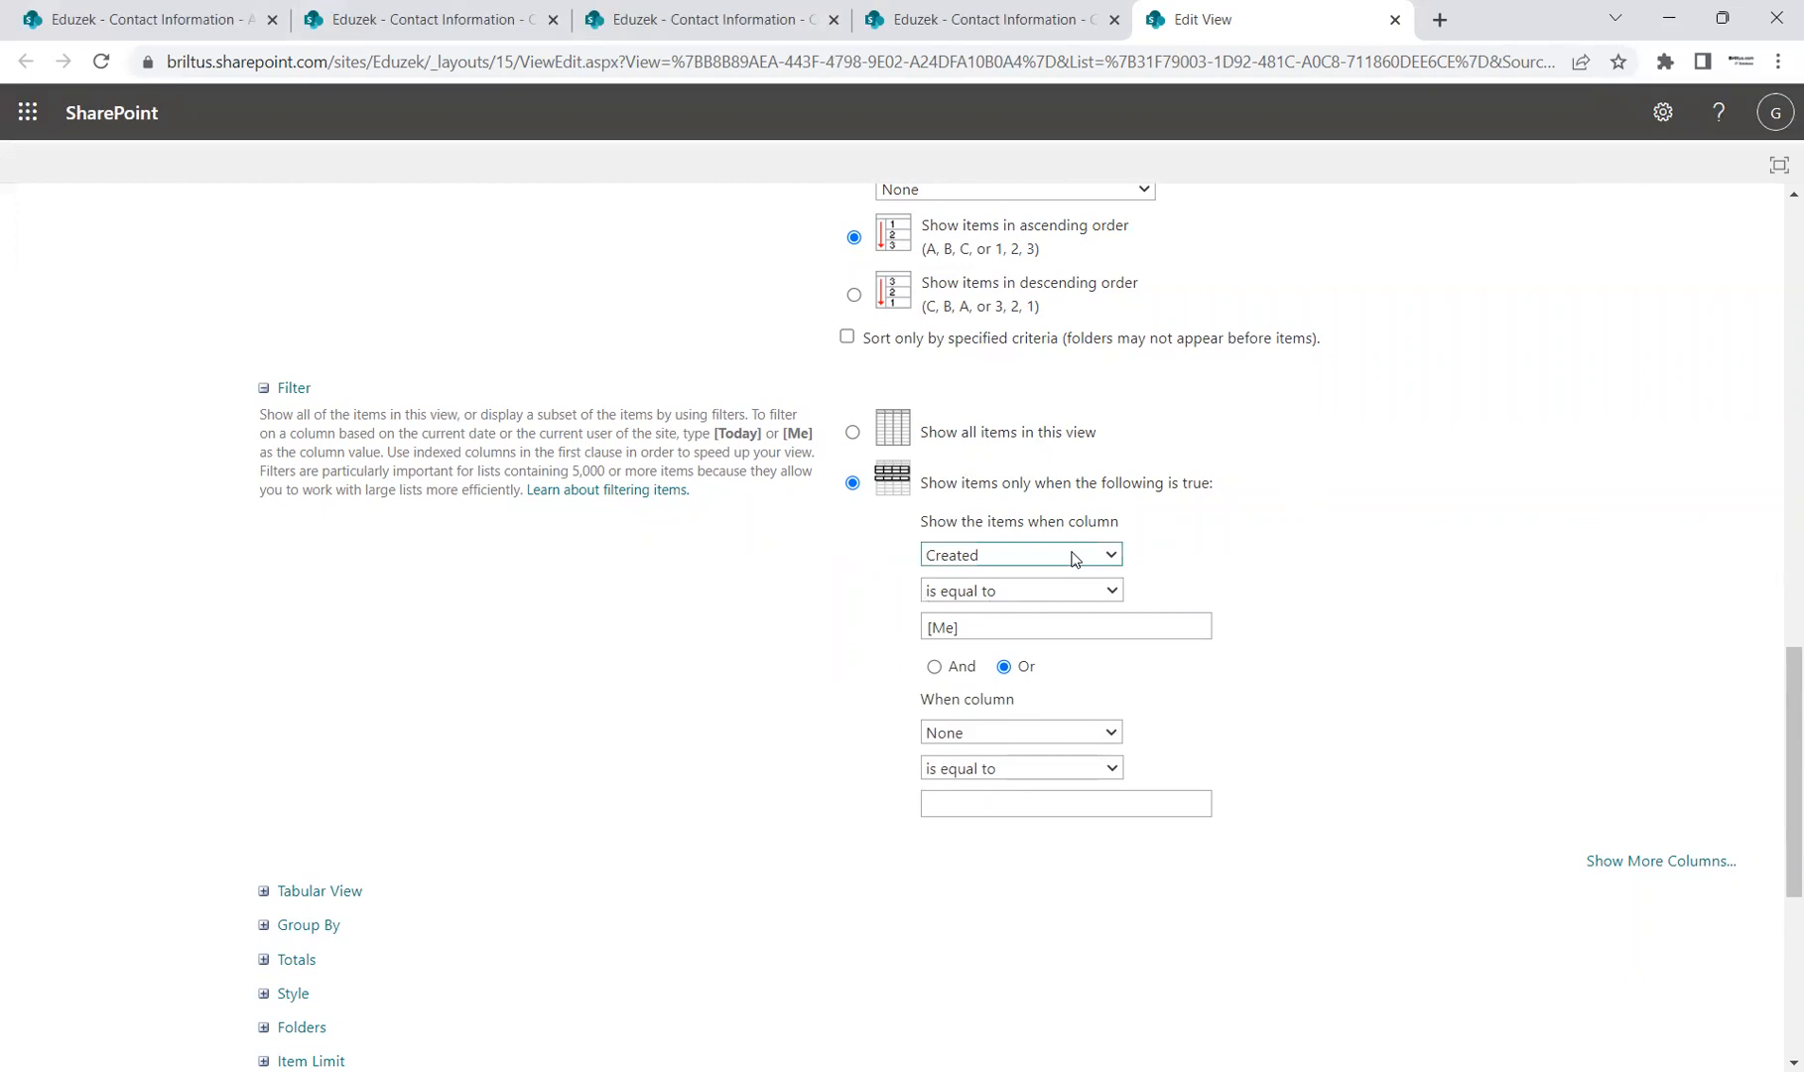
{"action": "left_click", "coordinate": [1043, 587]}
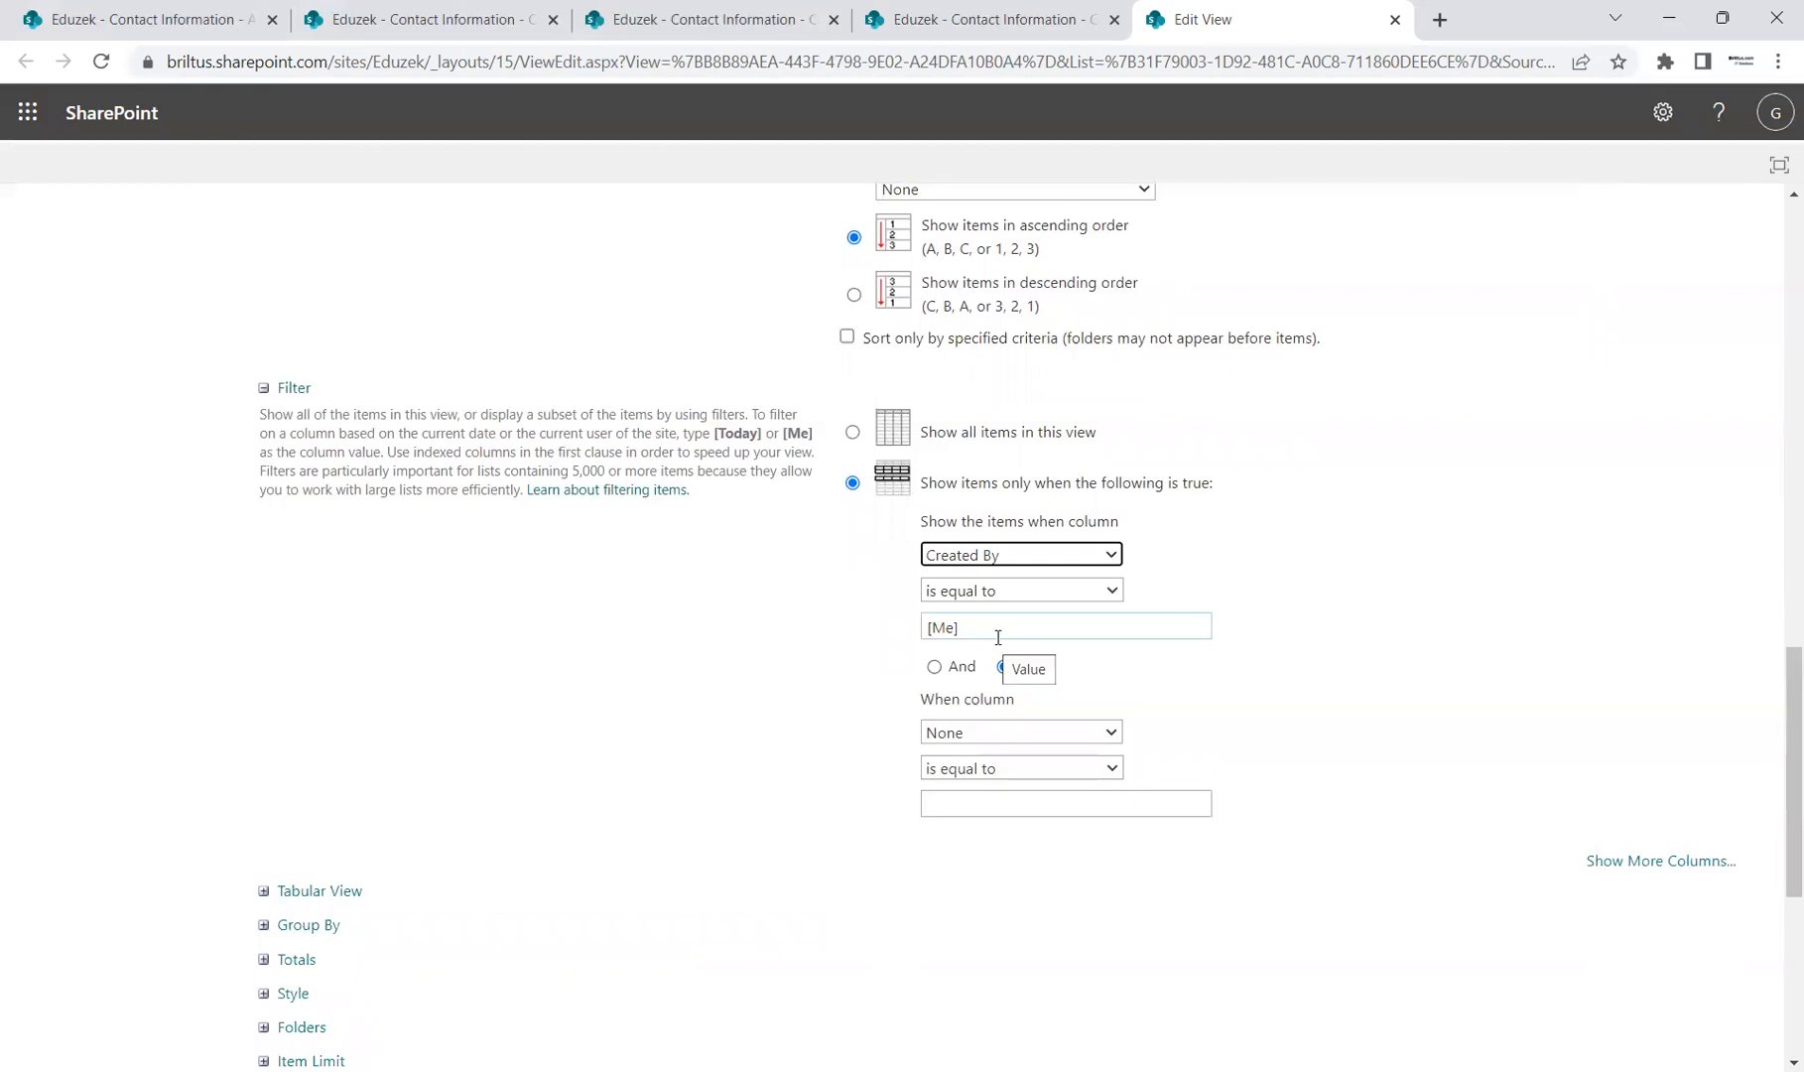
{"action": "scroll", "coordinate": [1515, 685], "scroll_direction": "down", "scroll_amount": 5}
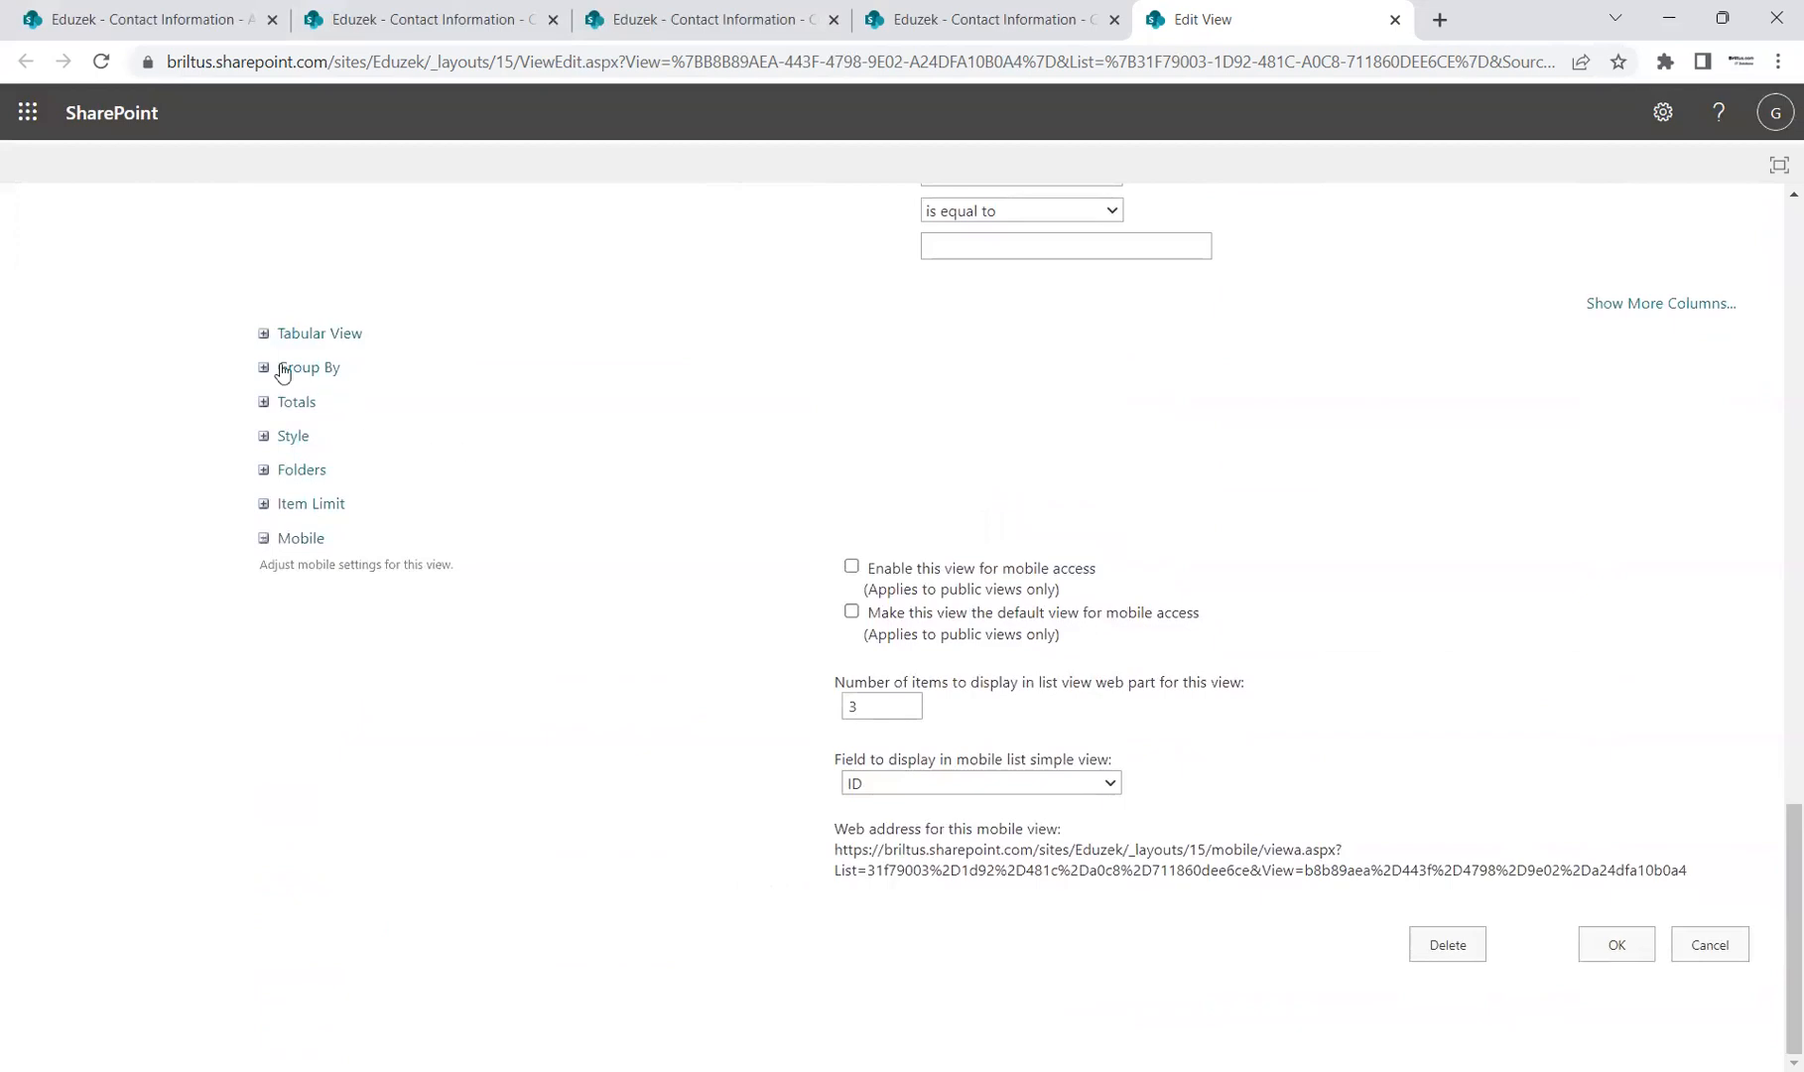
Step: Review the Group By and Tabular View sections, then save the view with OK
{"action": "left_click", "coordinate": [264, 368]}
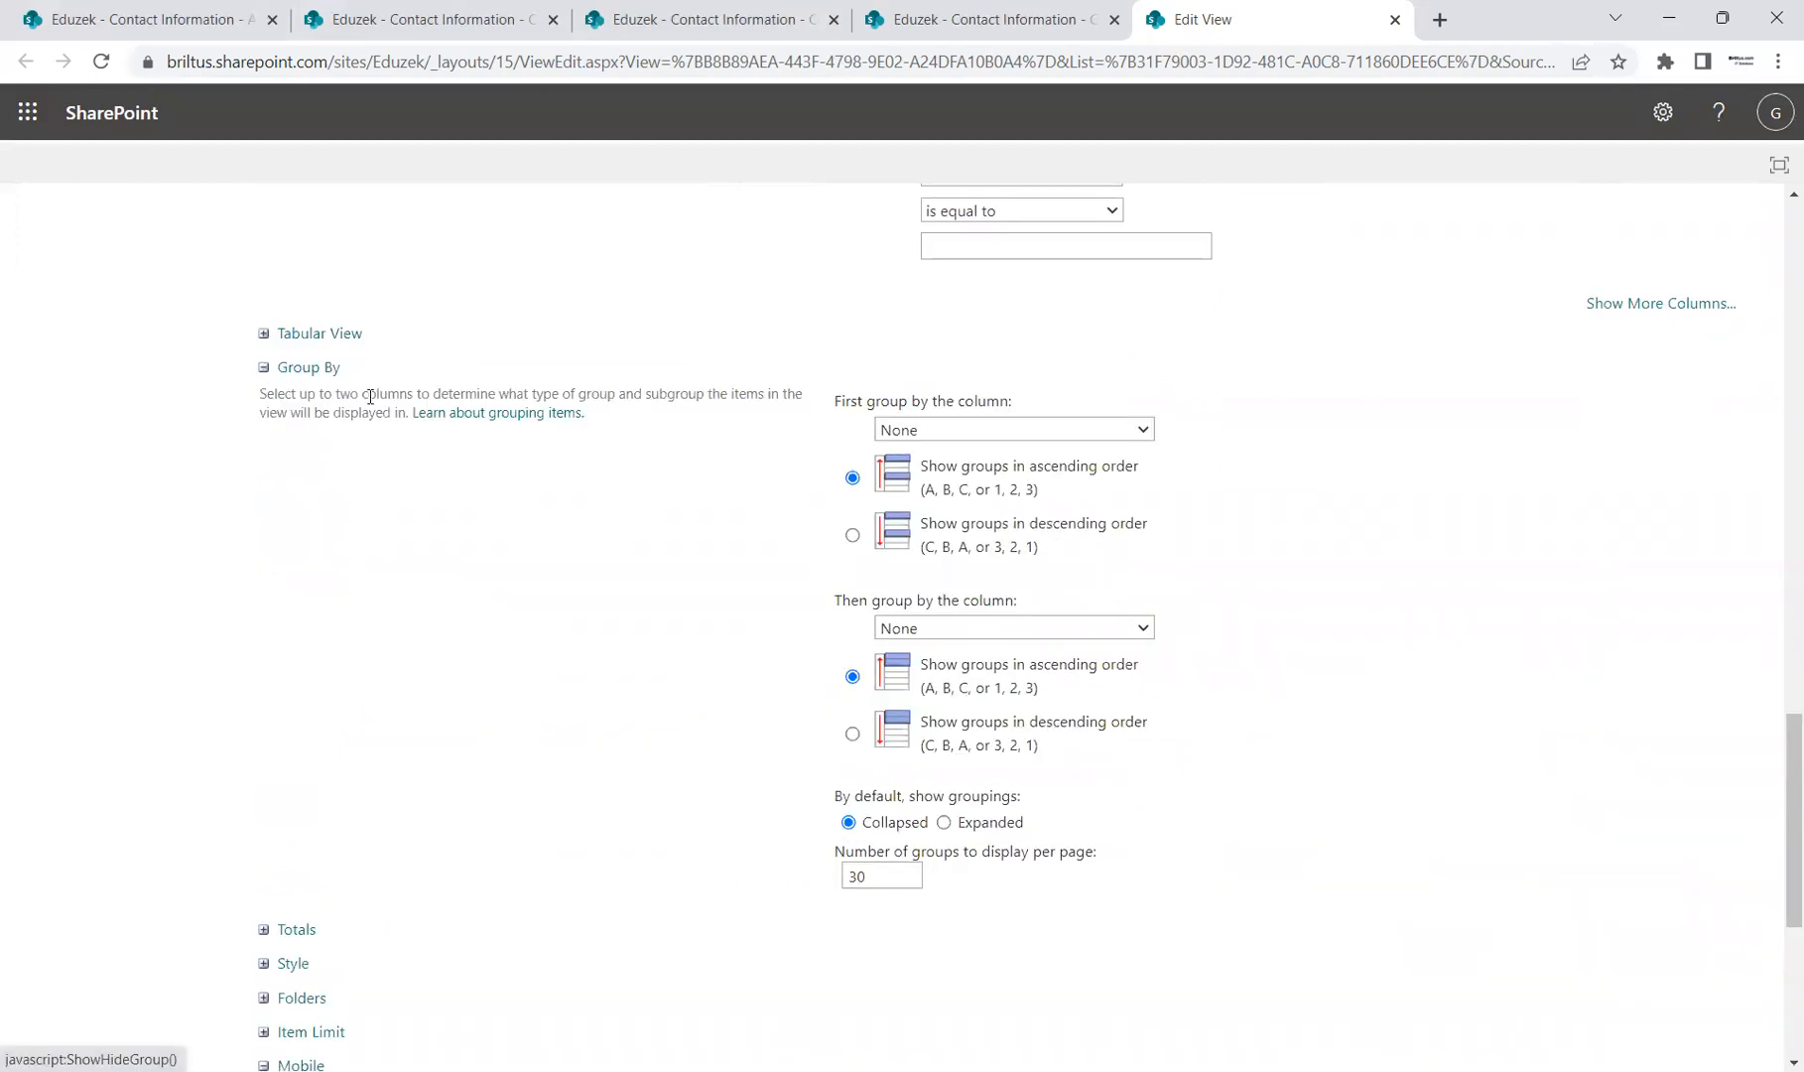
{"action": "left_click", "coordinate": [264, 335]}
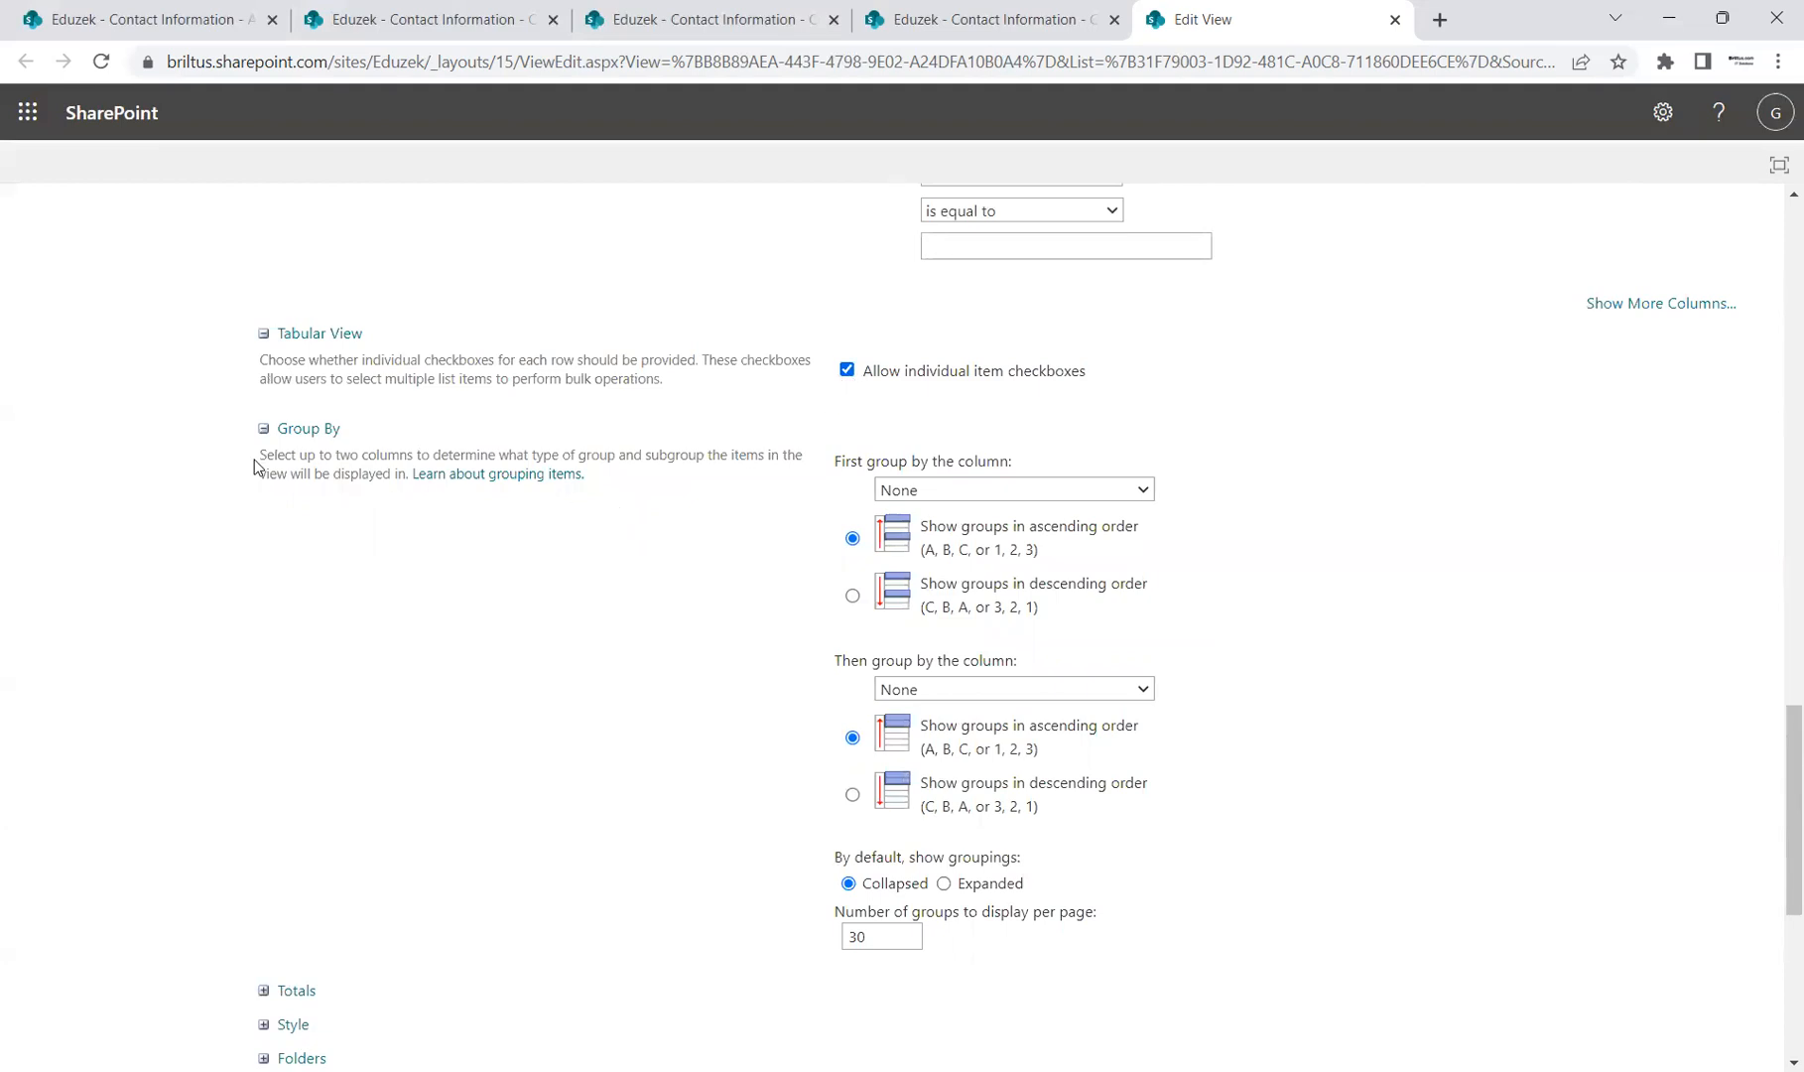
{"action": "scroll", "coordinate": [300, 458], "scroll_direction": "down", "scroll_amount": 1}
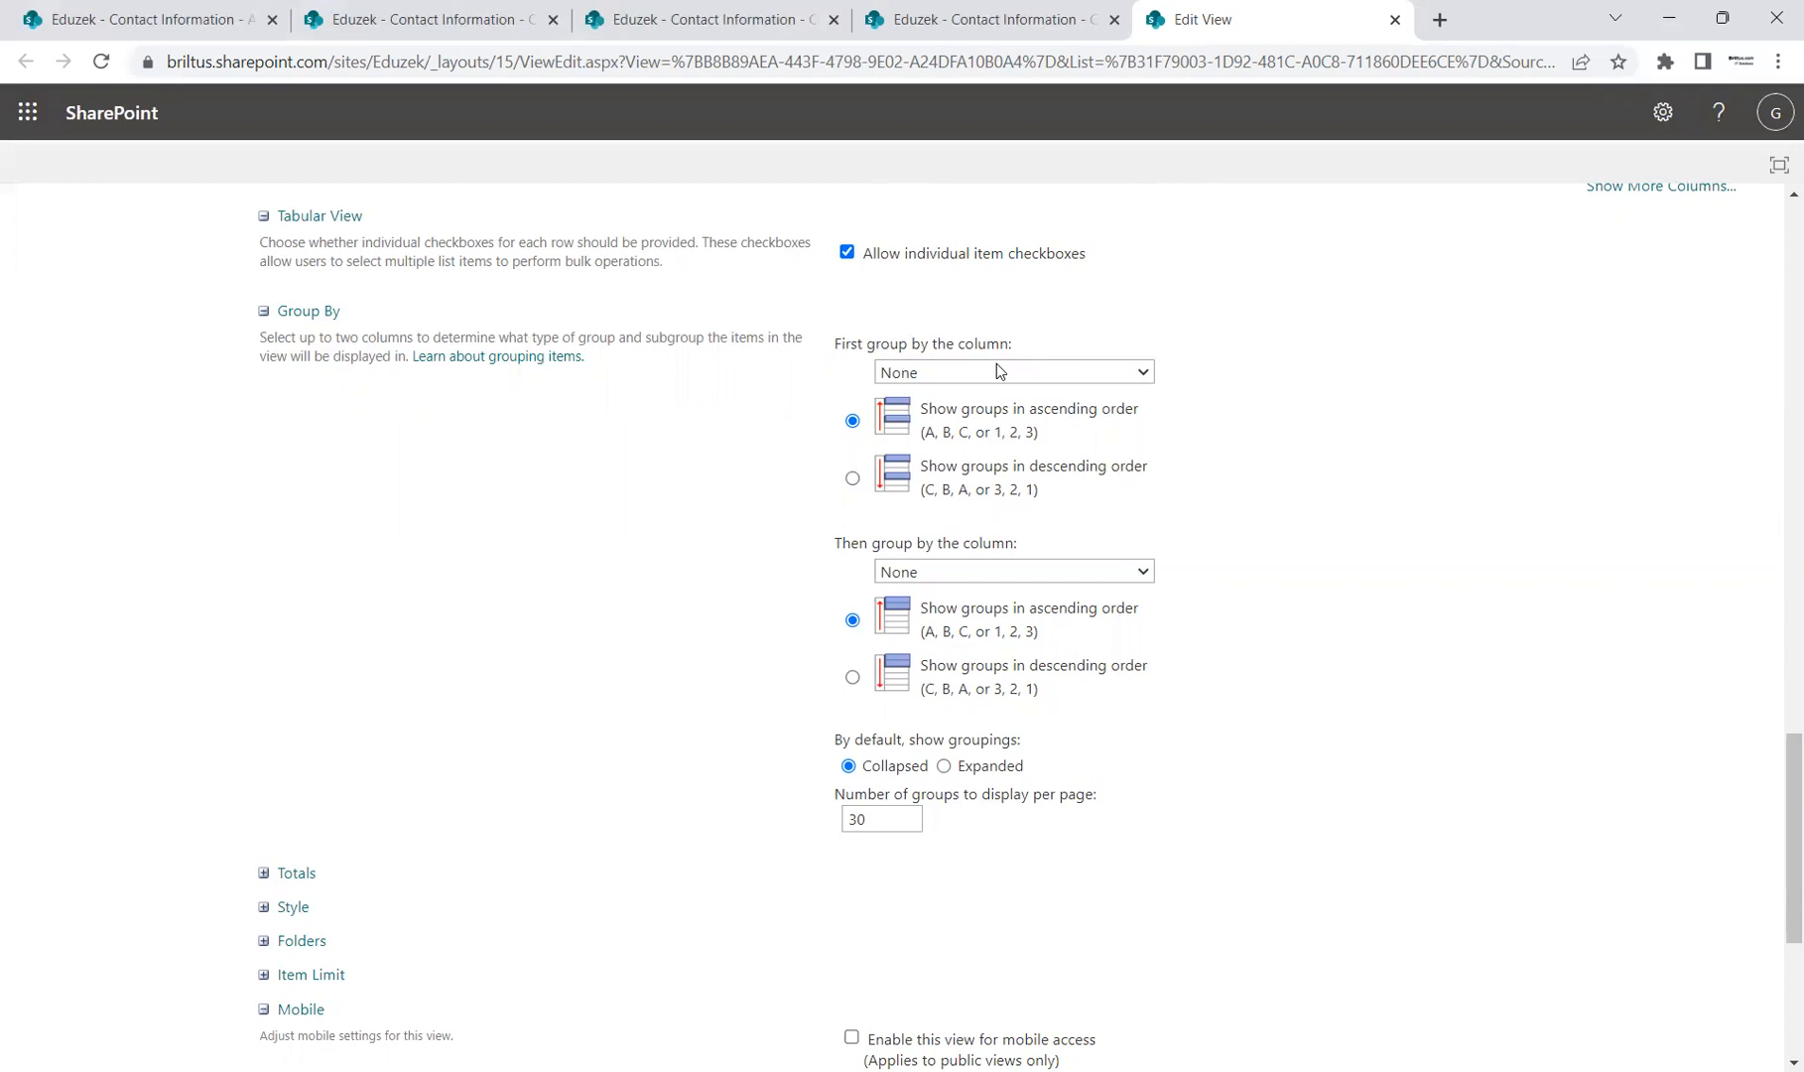
{"action": "scroll", "coordinate": [1425, 566], "scroll_direction": "down", "scroll_amount": 4}
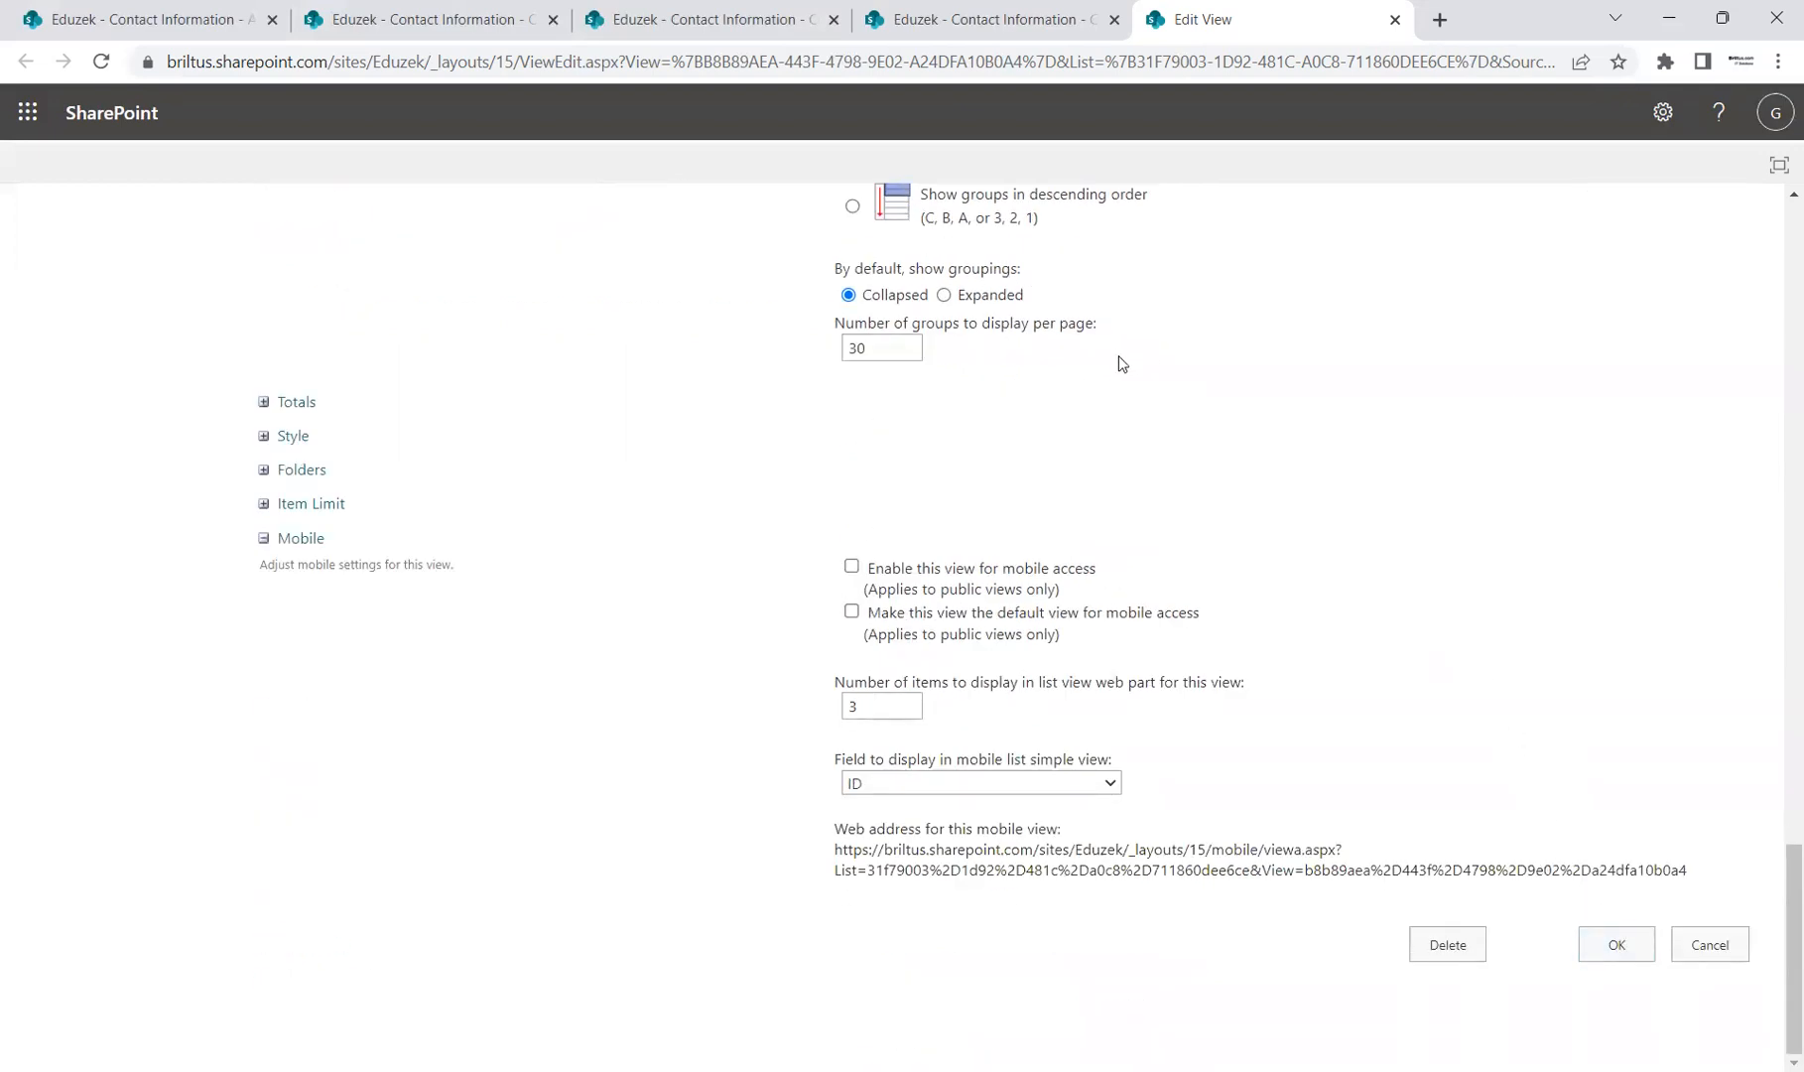
{"action": "scroll", "coordinate": [1308, 429], "scroll_direction": "up", "scroll_amount": 2}
{"action": "scroll", "coordinate": [1059, 356], "scroll_direction": "up", "scroll_amount": 2}
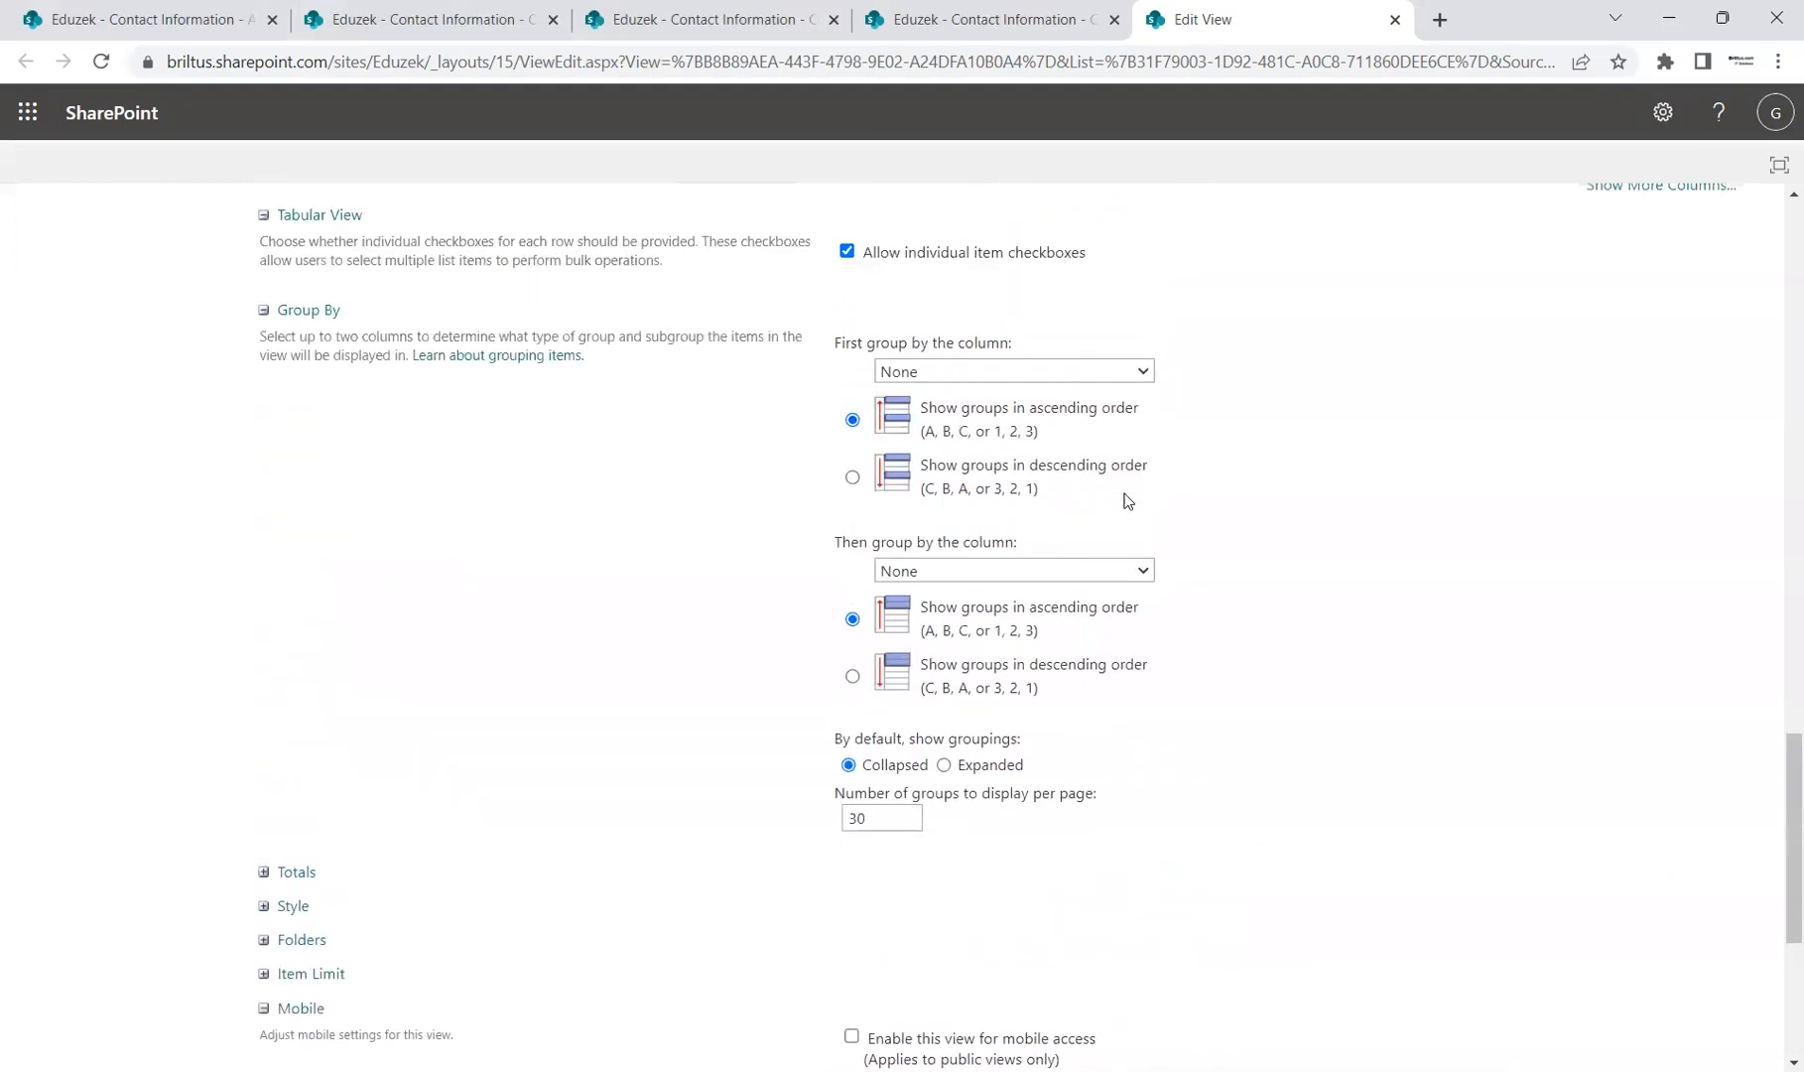
{"action": "scroll", "coordinate": [1125, 499], "scroll_direction": "down", "scroll_amount": 4}
{"action": "left_click", "coordinate": [1618, 945]}
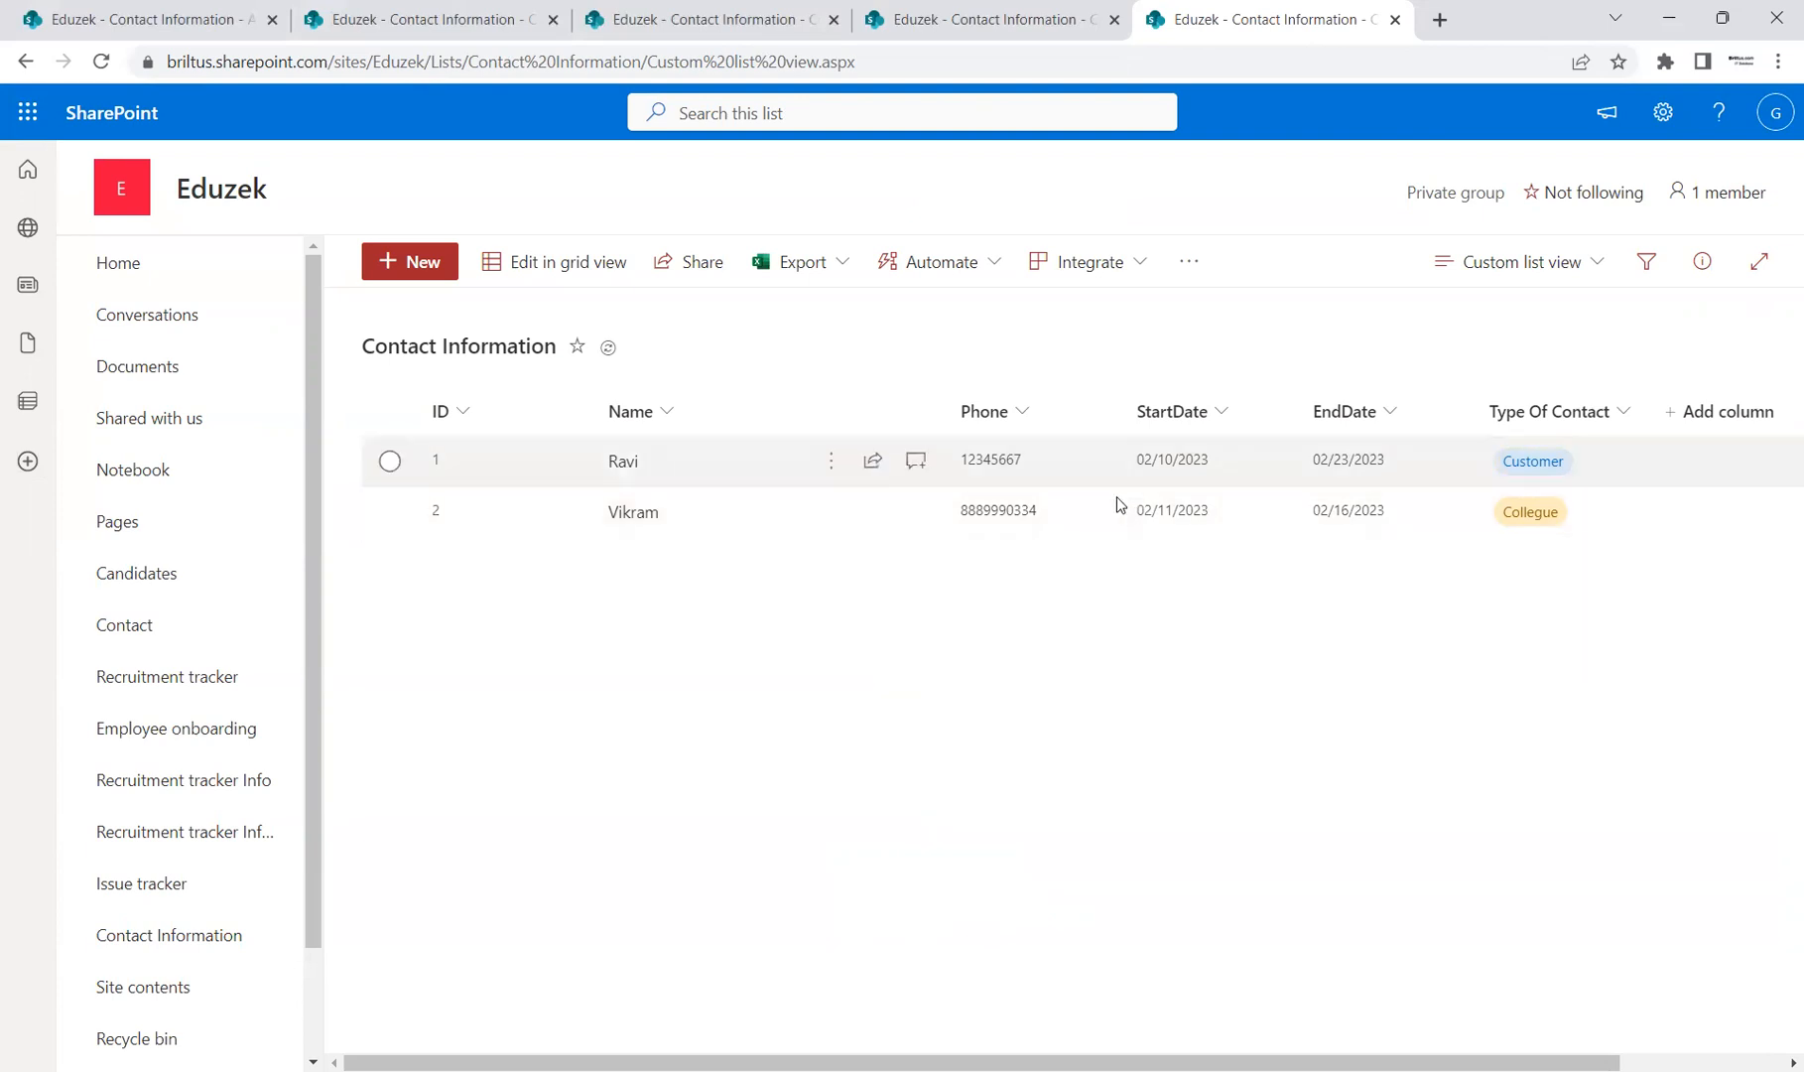
Step: Reload the Contact Information list so the Created column shows, then bring up the view selector
{"action": "left_click_drag", "start_coordinate": [1441, 1060], "coordinate": [1341, 1052]}
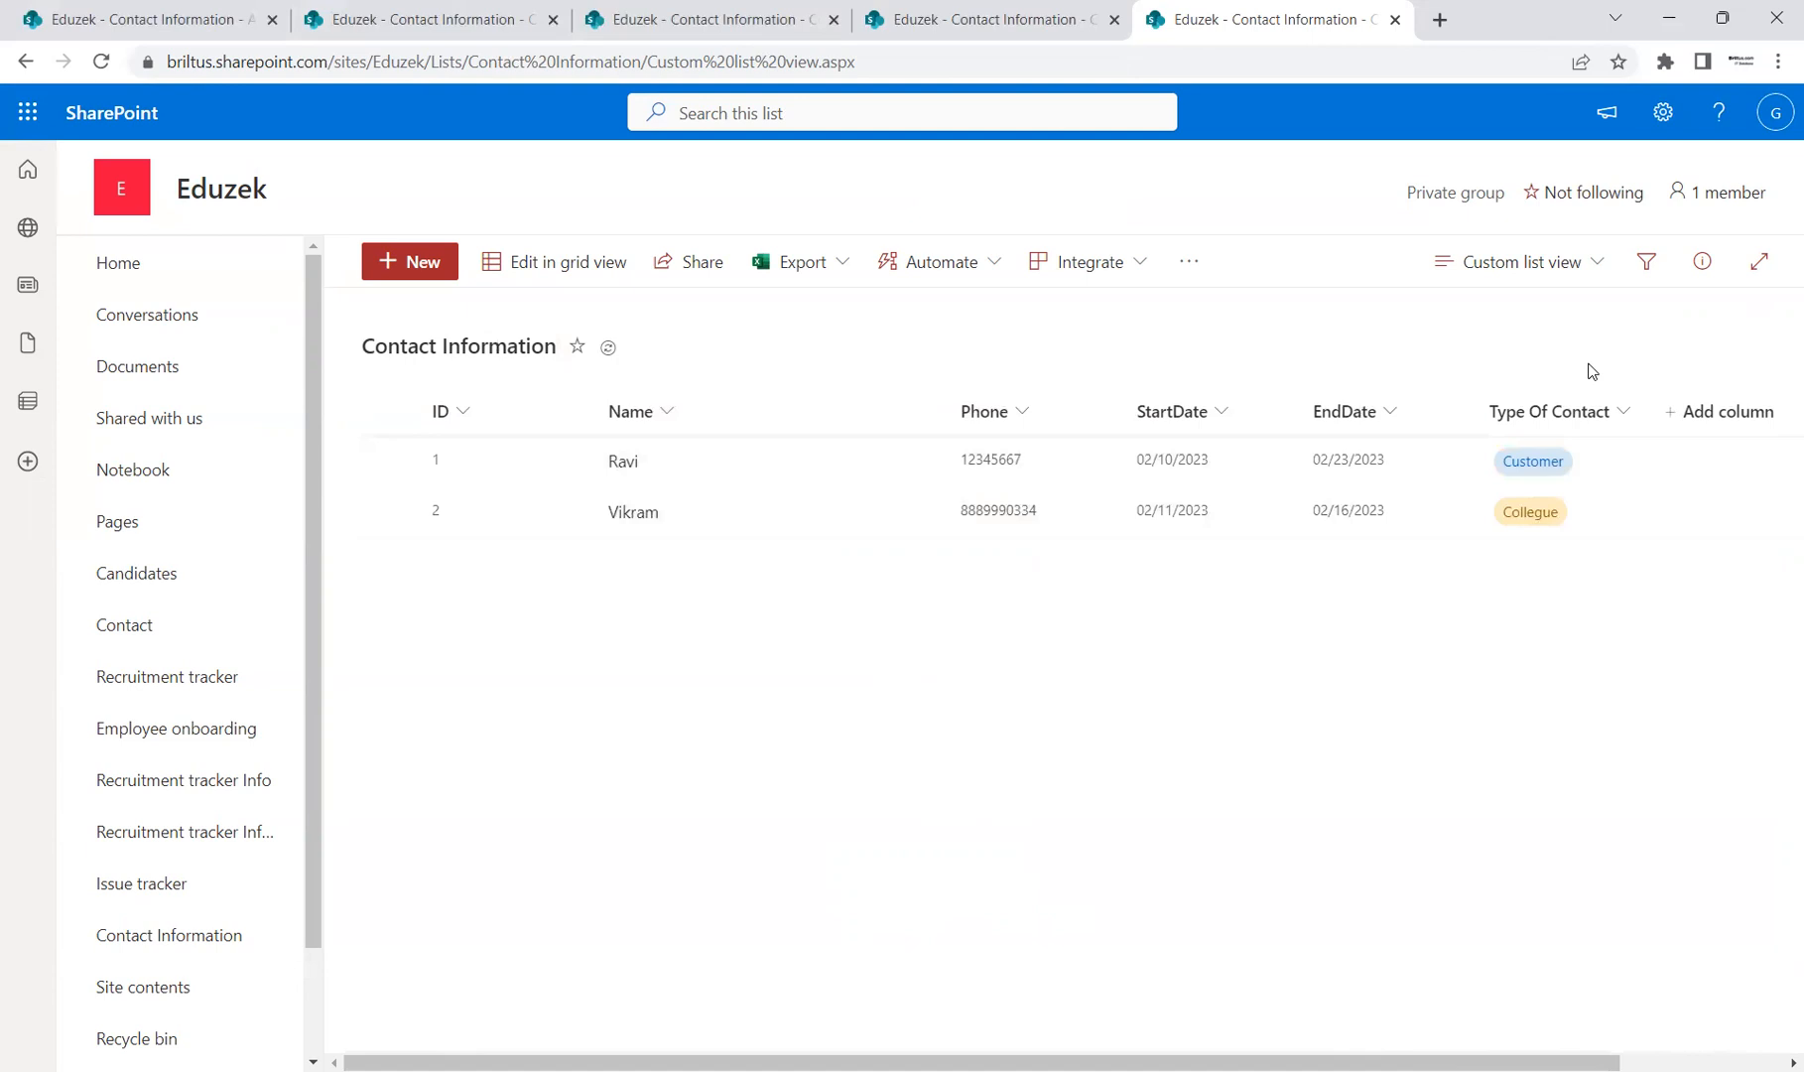
{"action": "left_click", "coordinate": [1581, 264]}
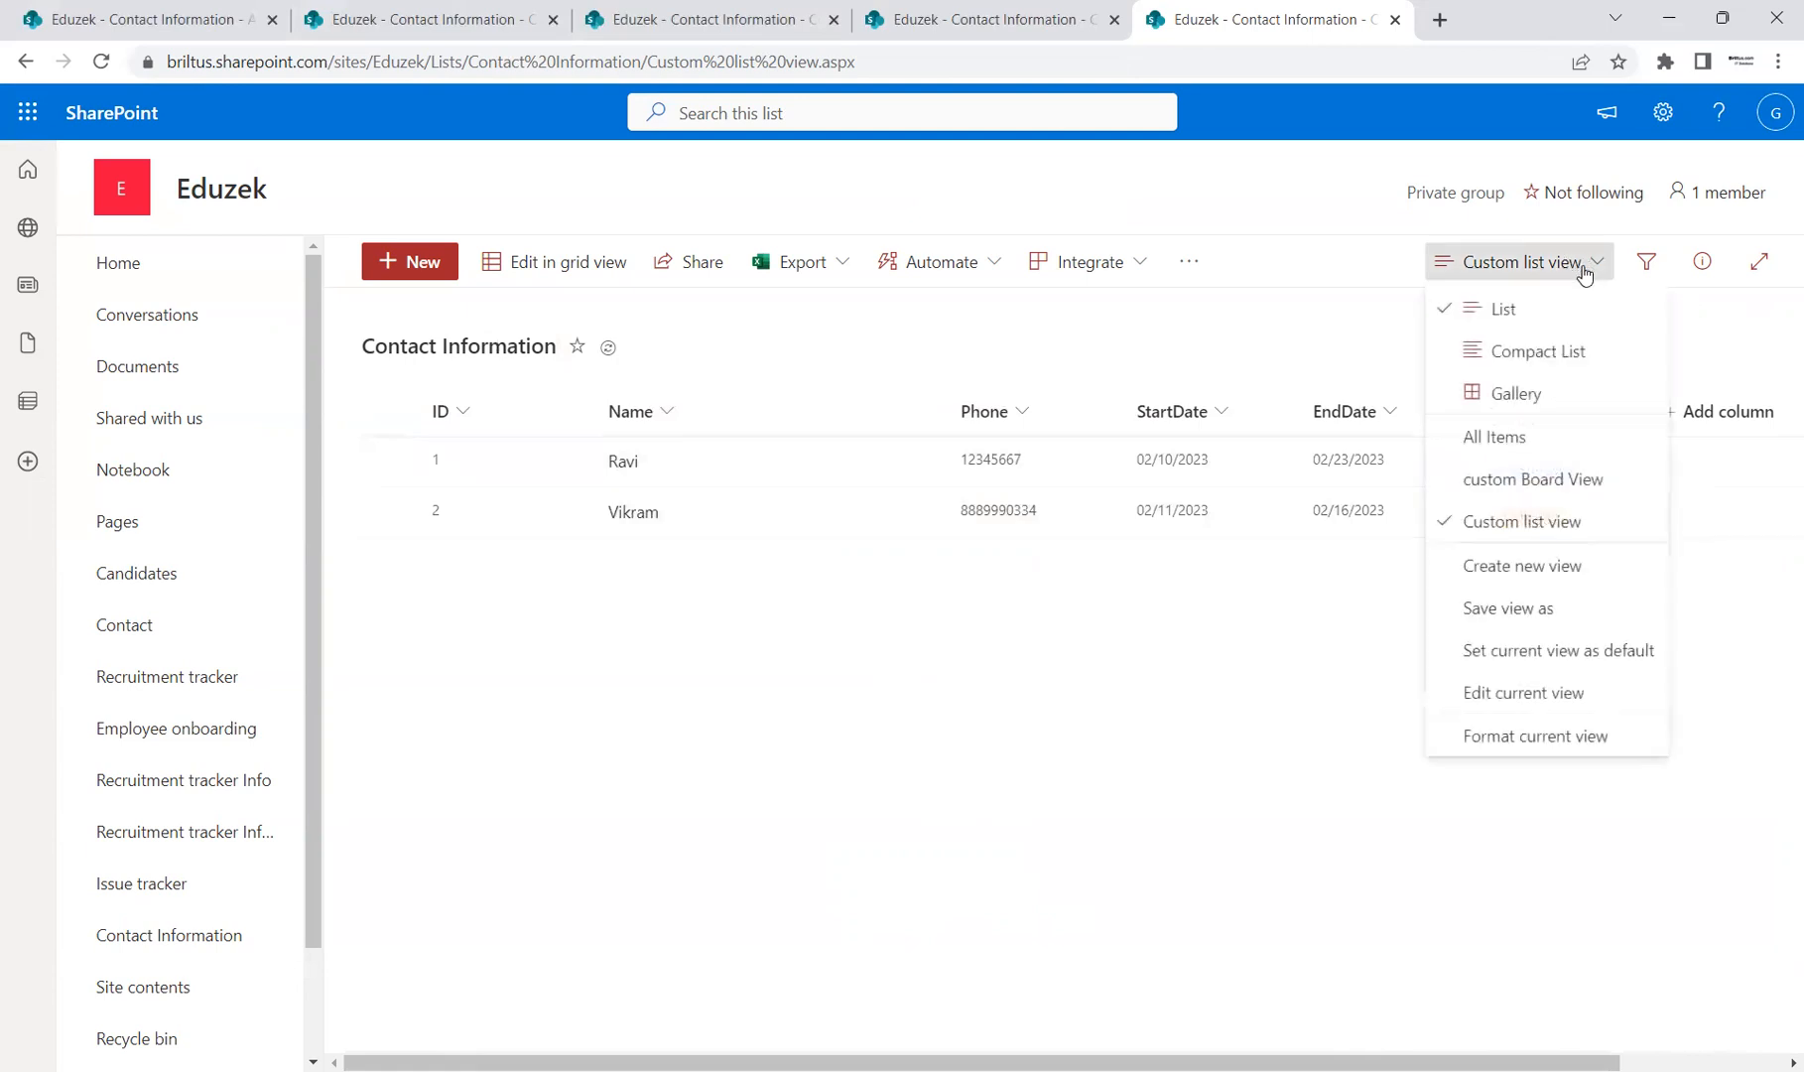
{"action": "left_click", "coordinate": [998, 741]}
{"action": "left_click", "coordinate": [107, 61]}
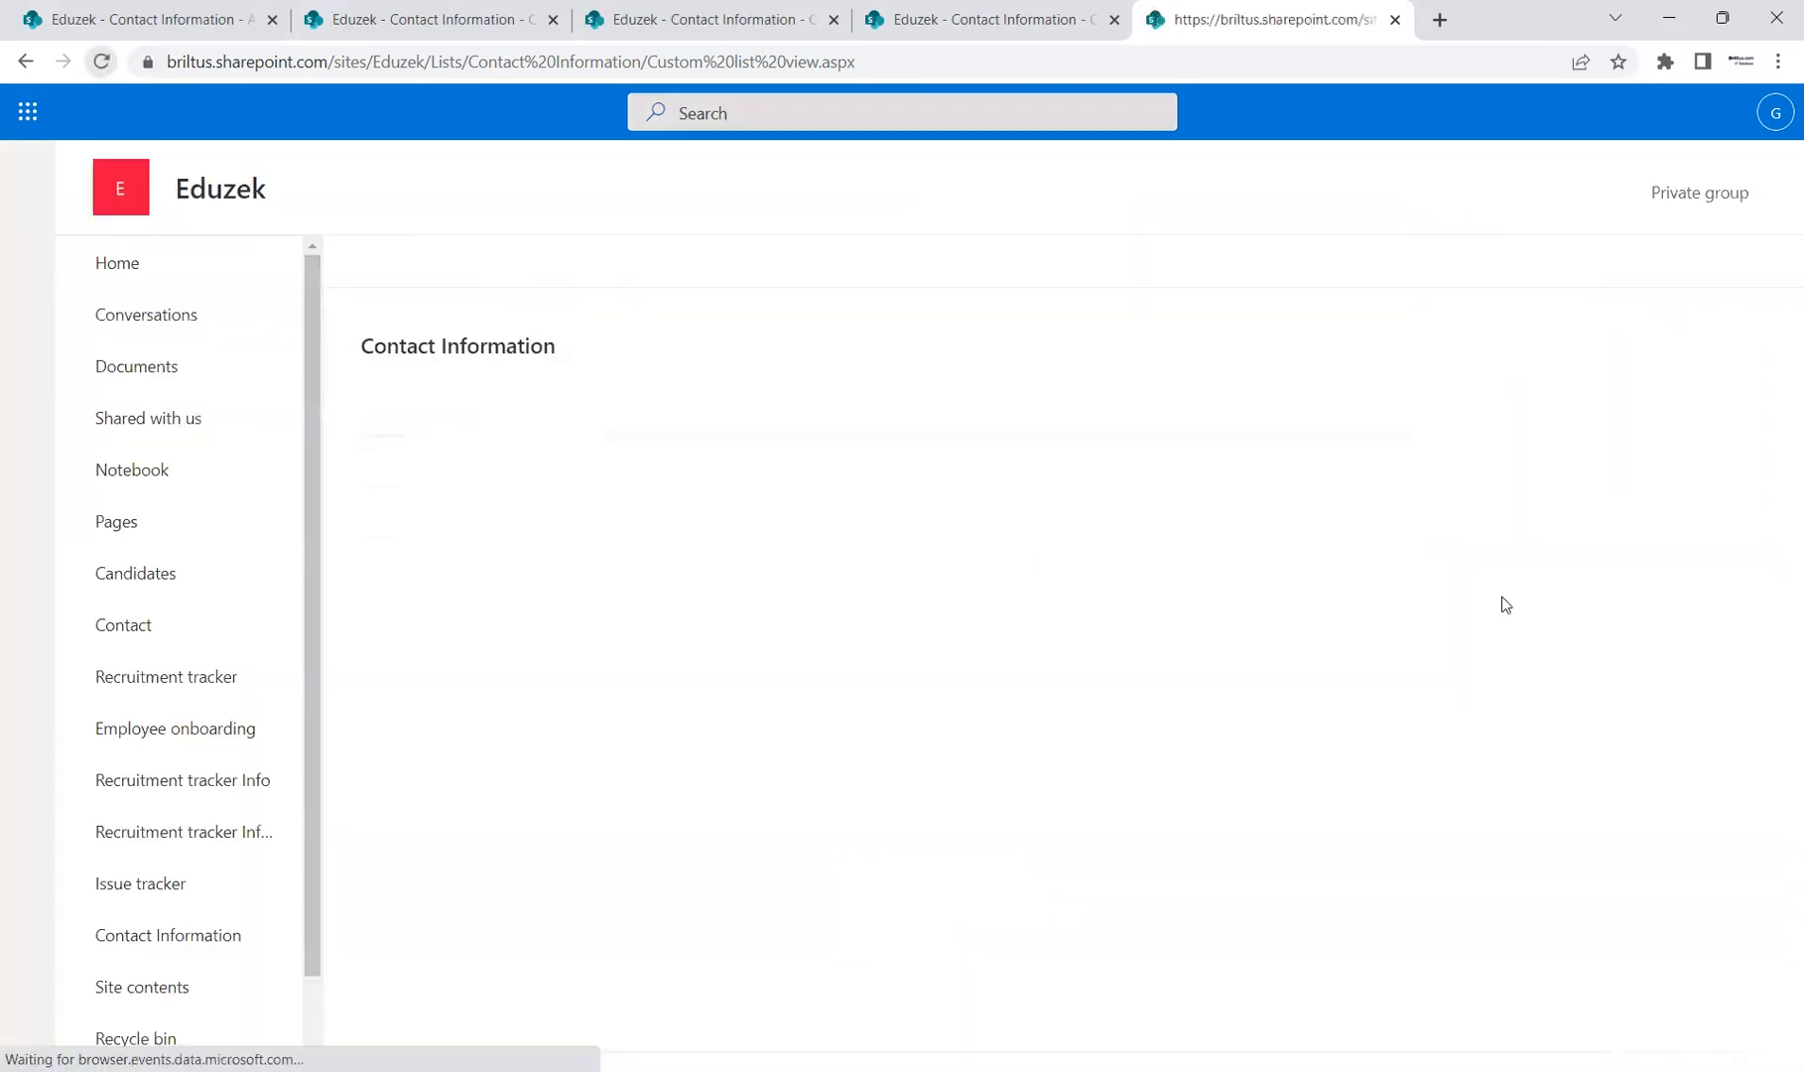
{"action": "left_click_drag", "start_coordinate": [1161, 1062], "coordinate": [1337, 1041]}
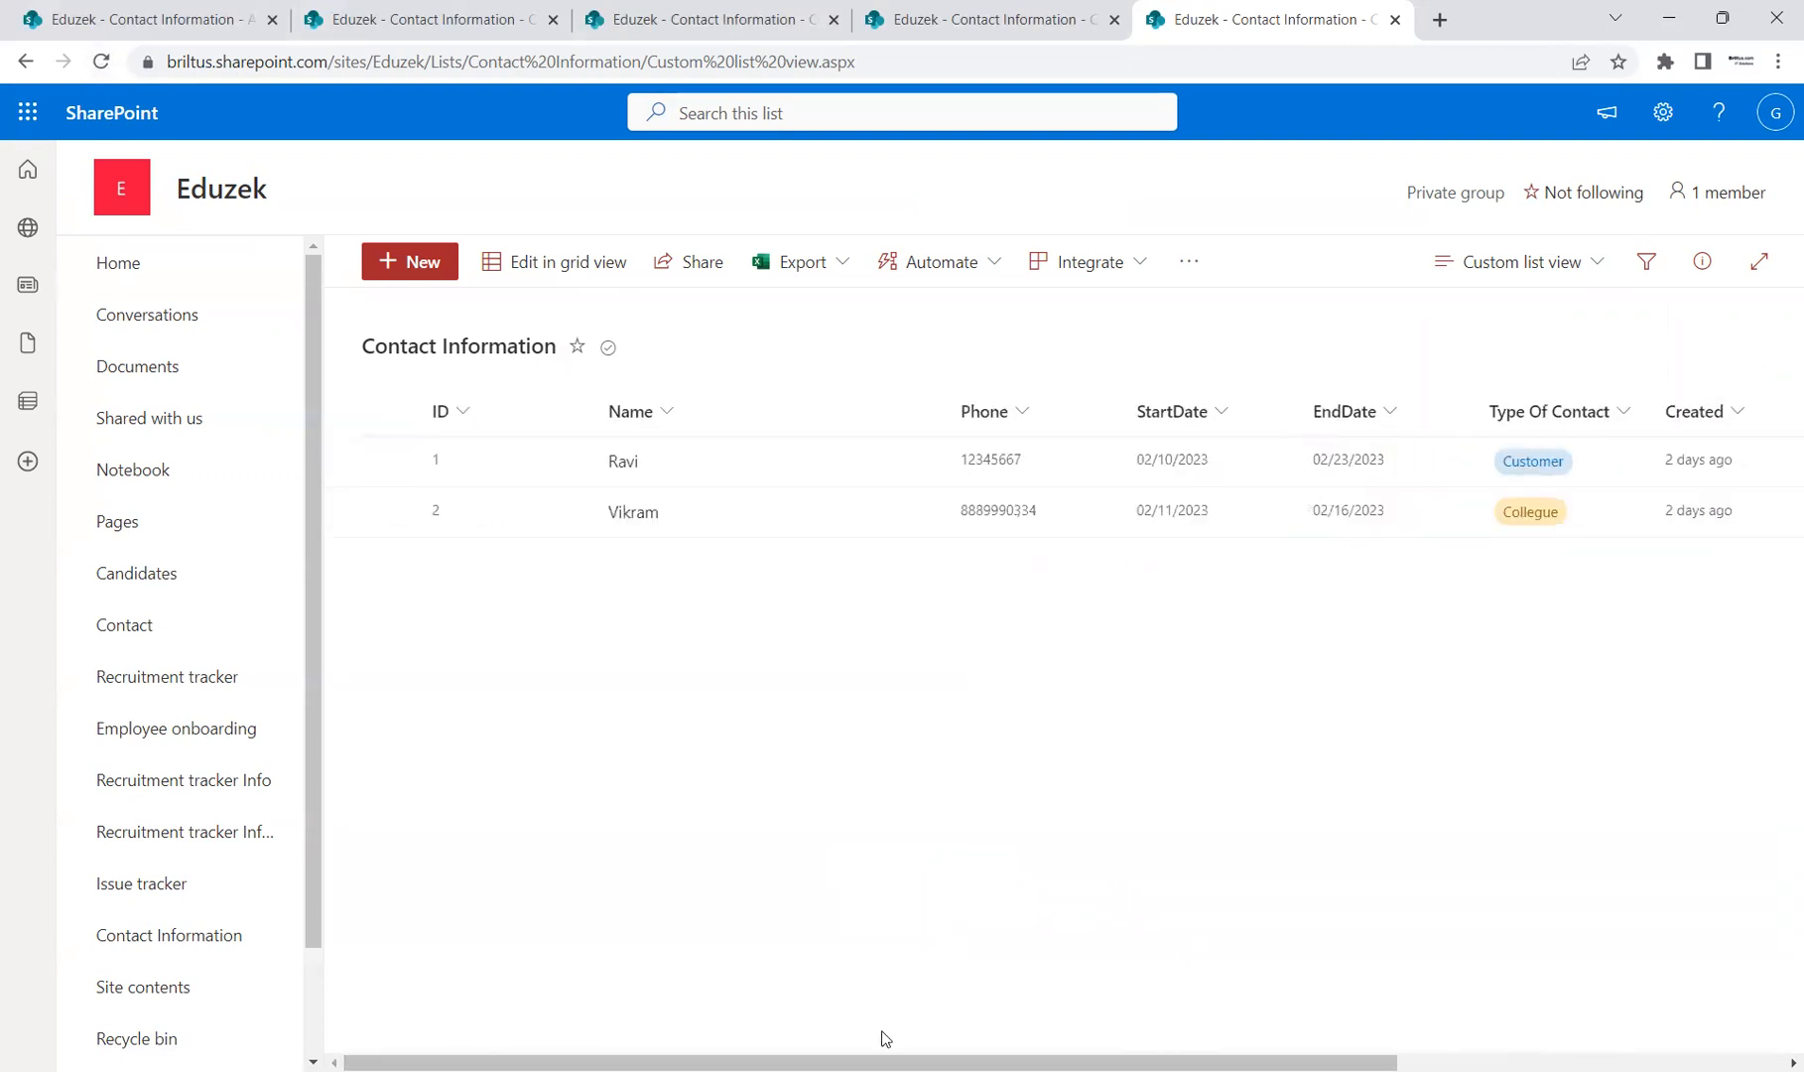
{"action": "left_click", "coordinate": [1581, 278]}
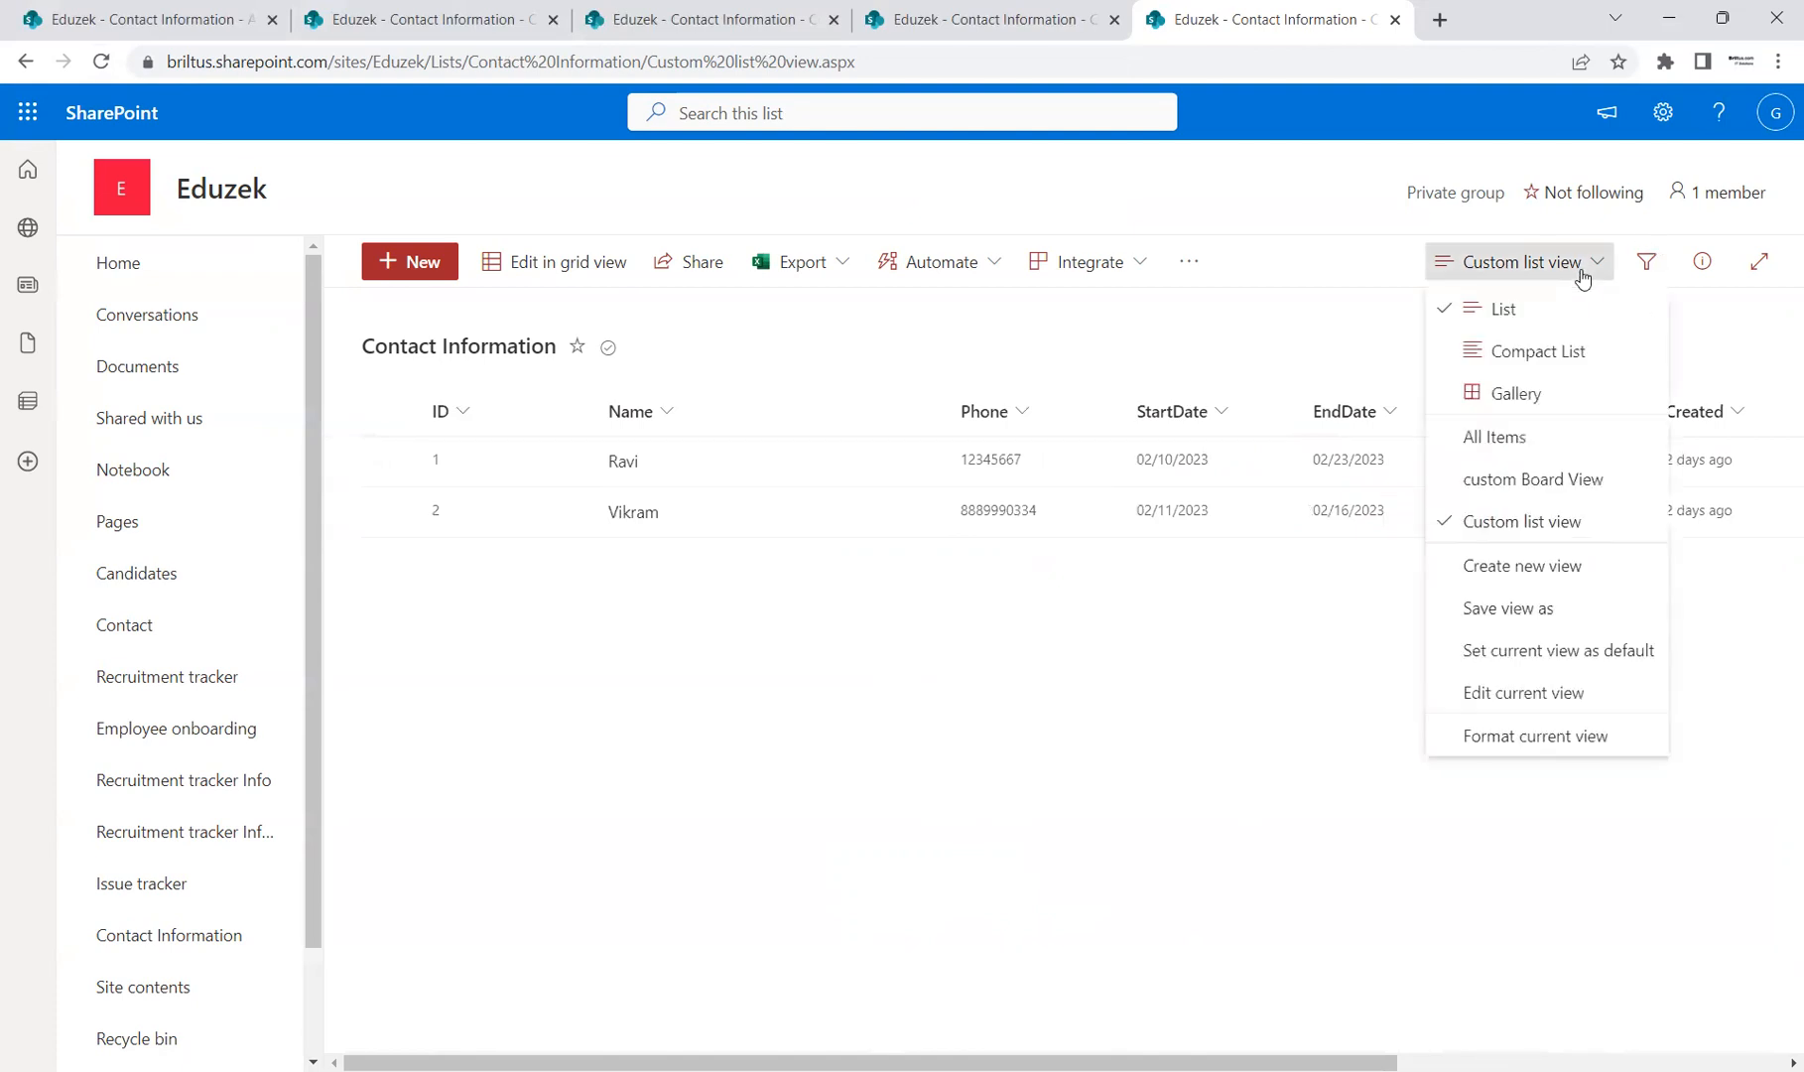
Step: Edit the Custom list view to group items by the Created column, and save it
{"action": "left_click", "coordinate": [1533, 701]}
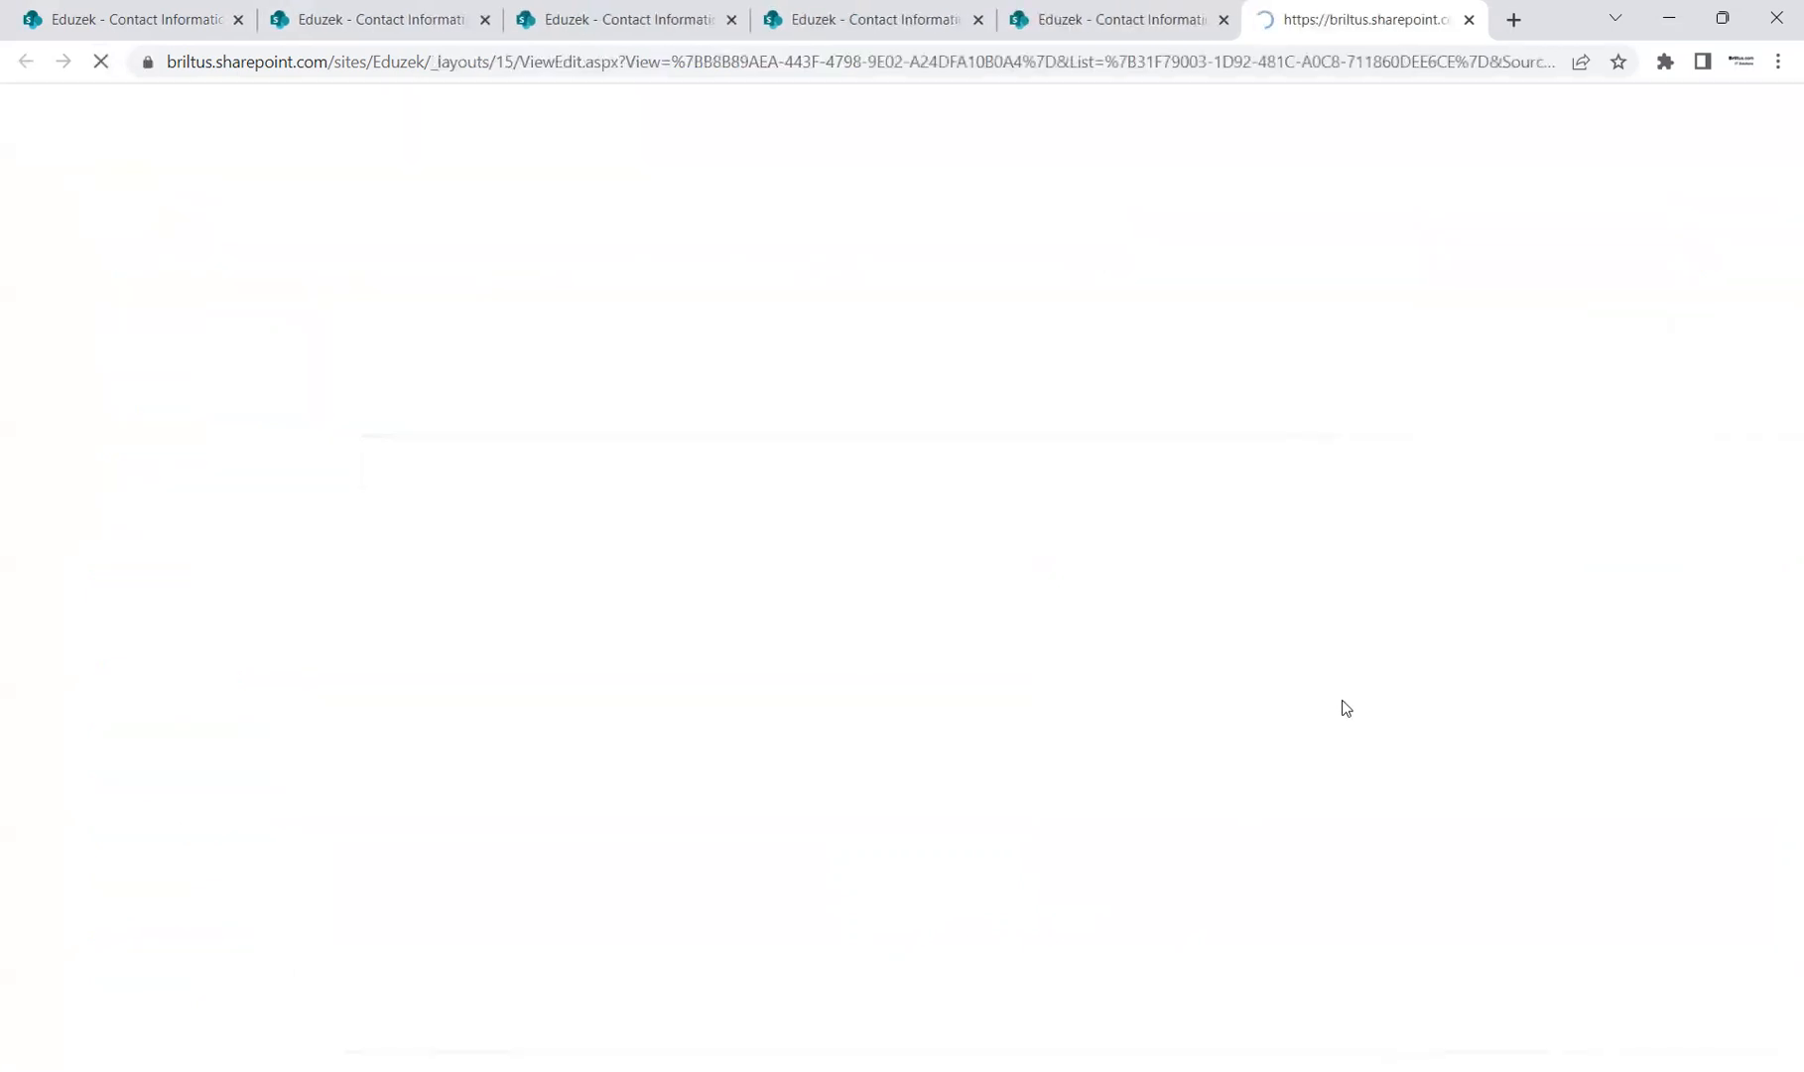
{"action": "scroll", "coordinate": [1697, 603], "scroll_direction": "down", "scroll_amount": 13}
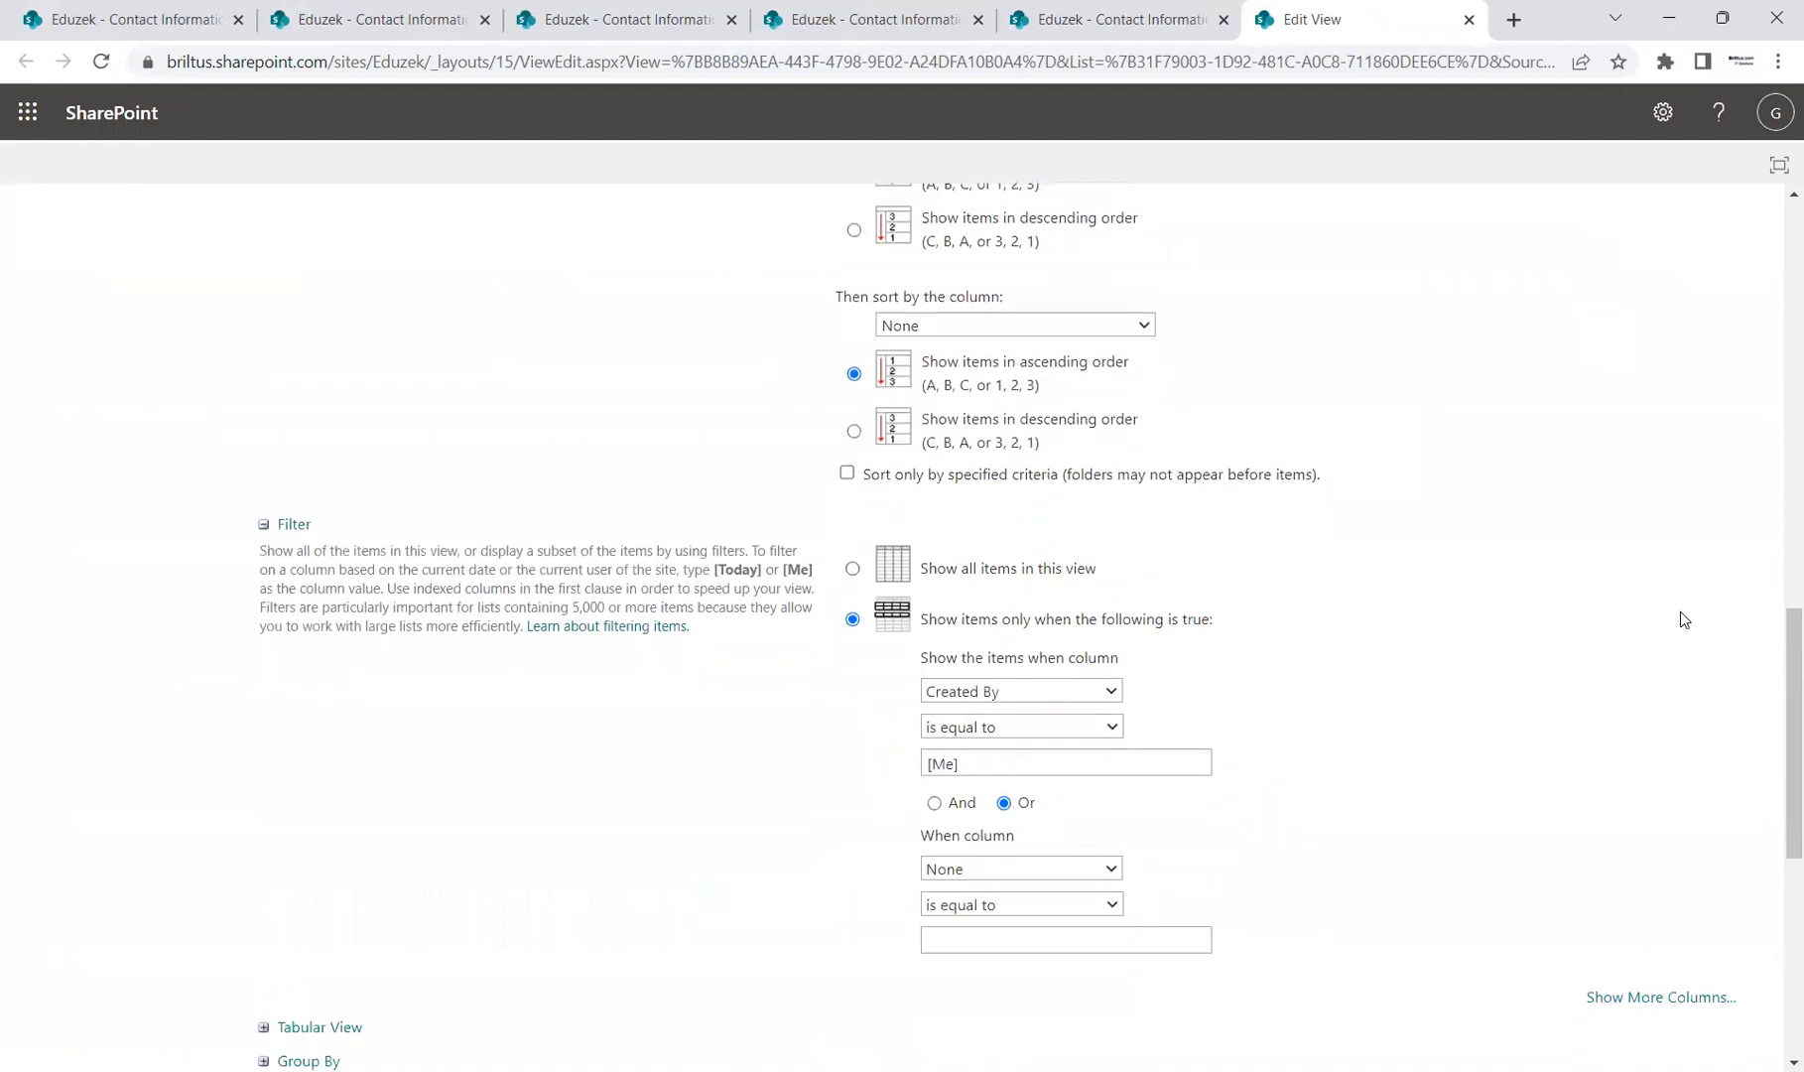
{"action": "scroll", "coordinate": [1679, 611], "scroll_direction": "down", "scroll_amount": 7}
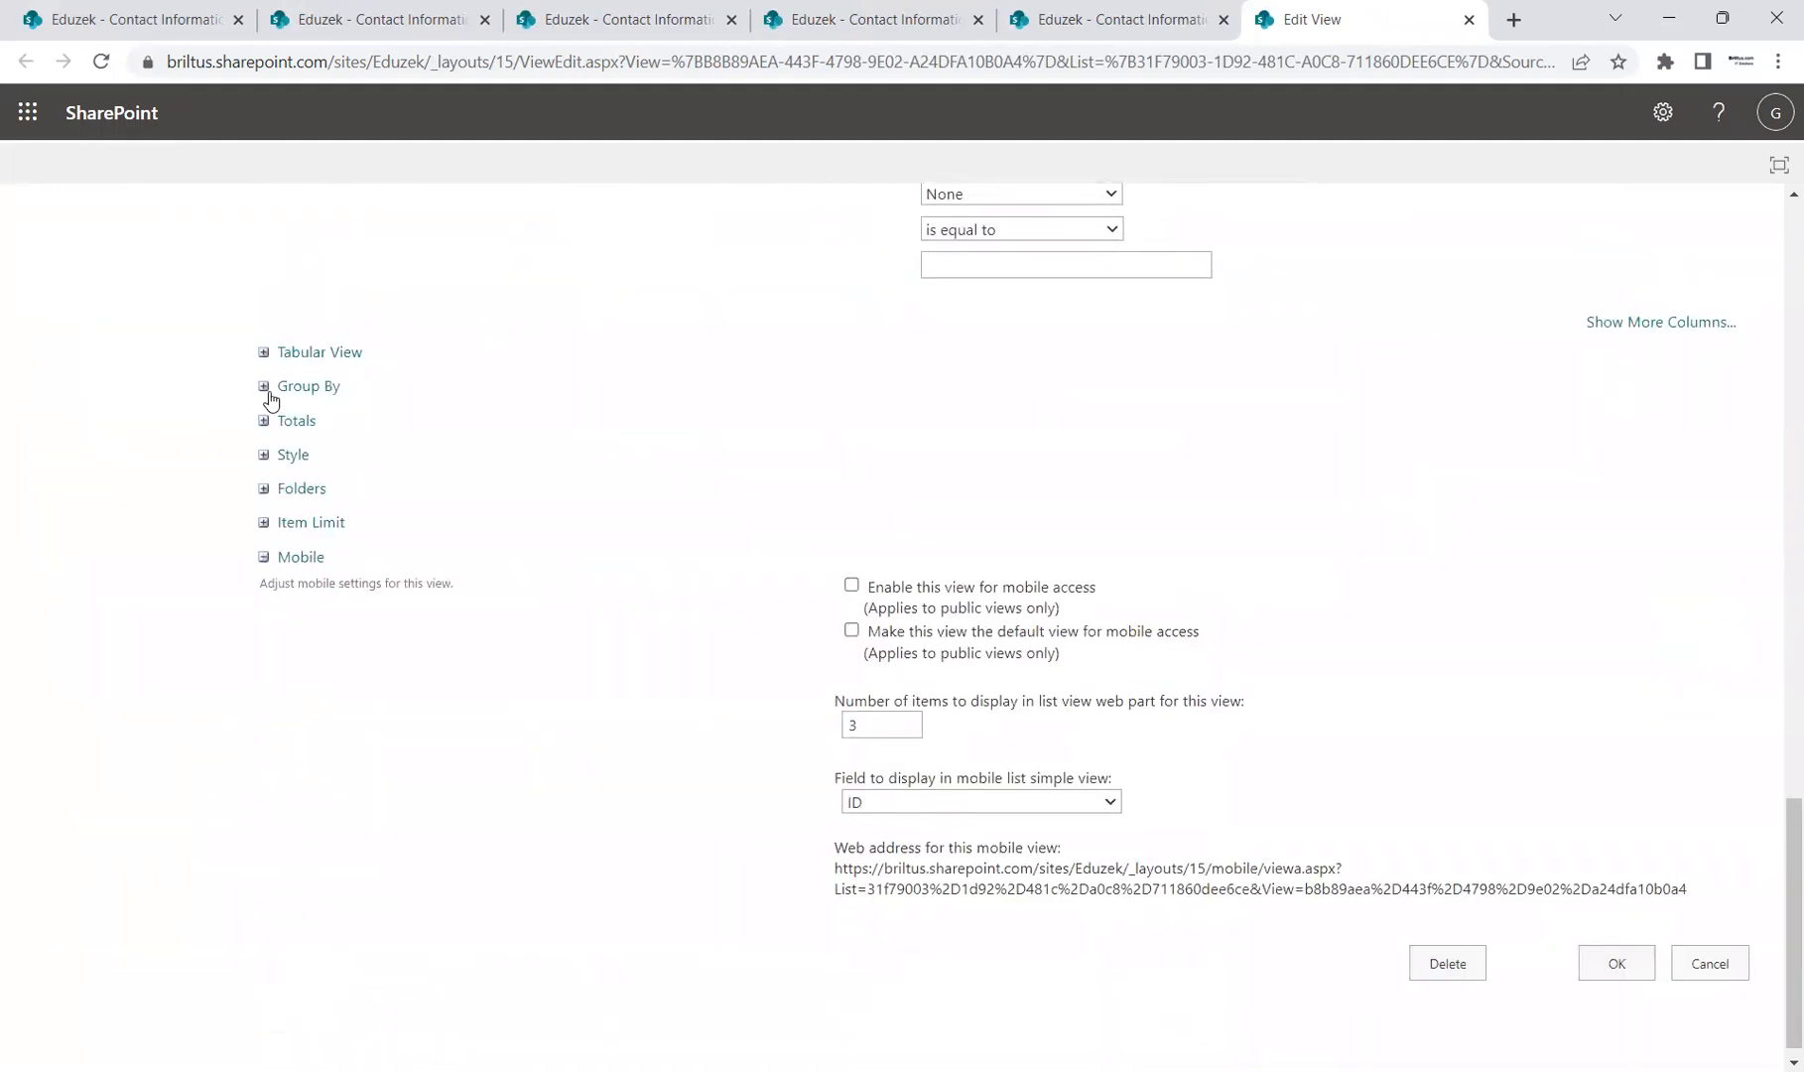
{"action": "left_click", "coordinate": [265, 387]}
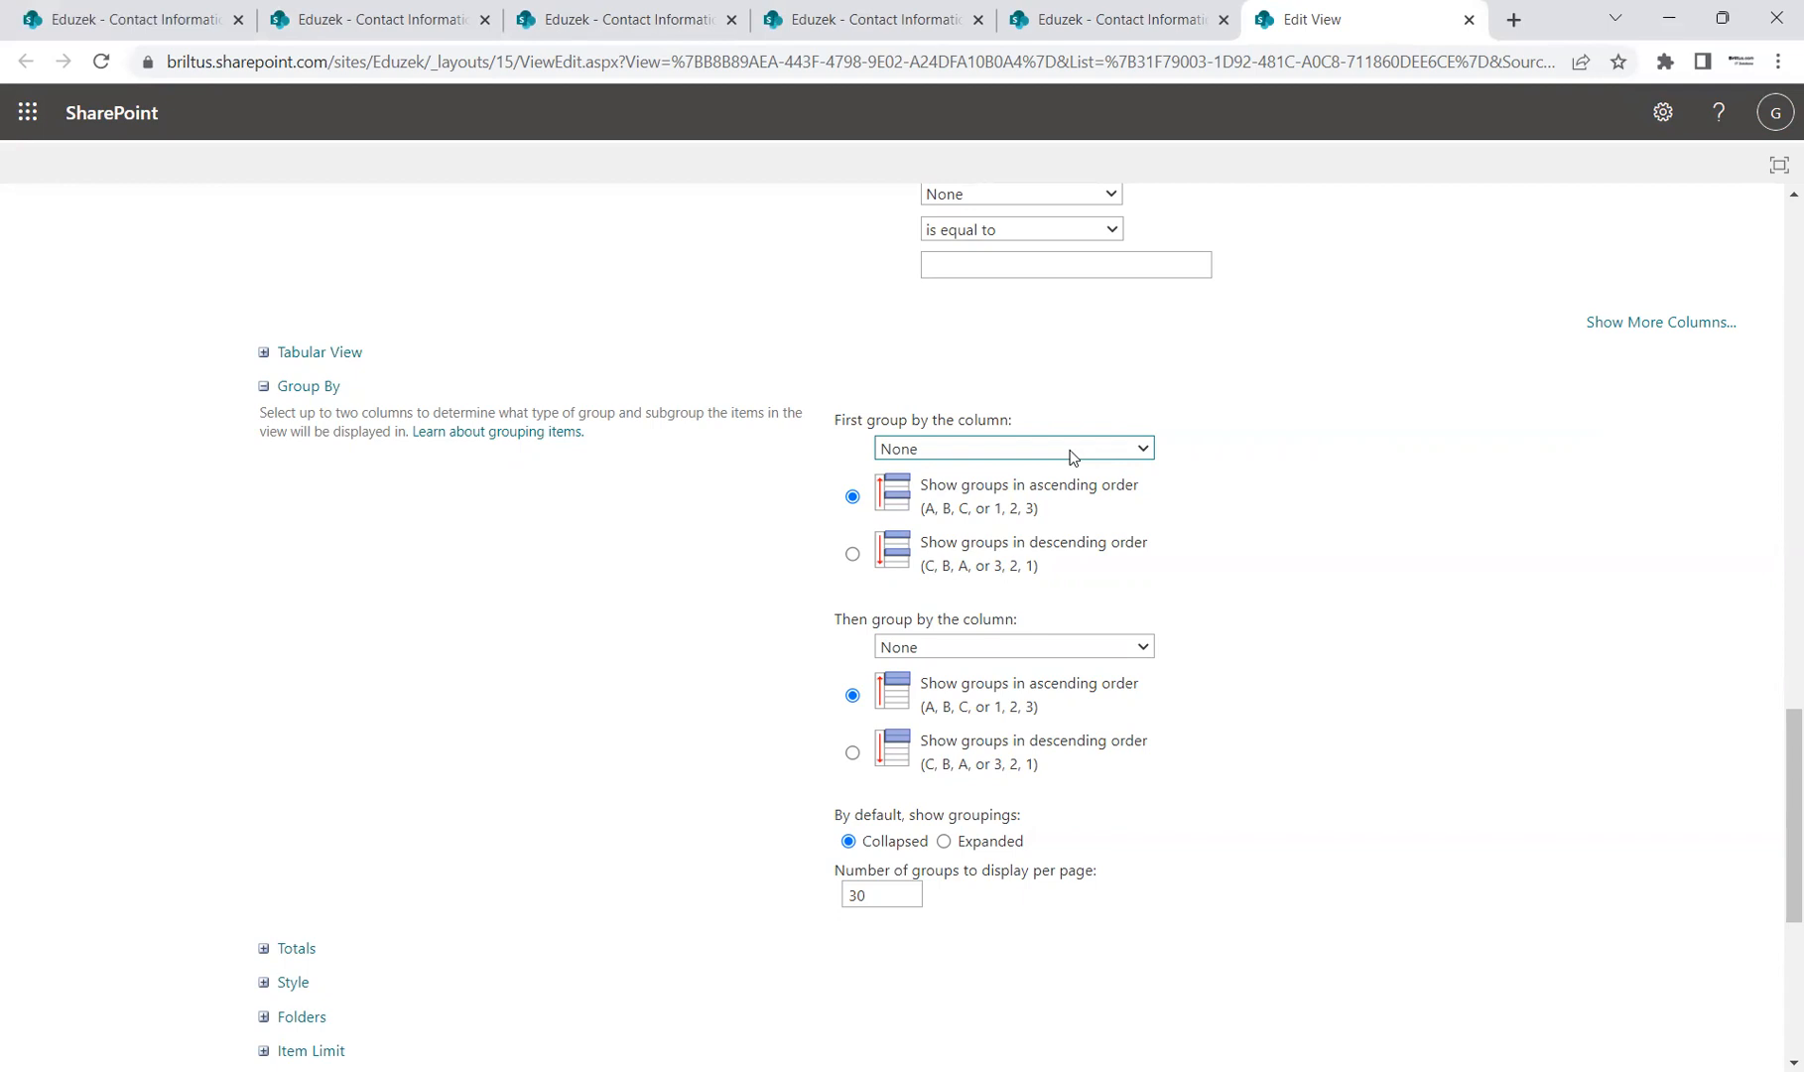
{"action": "scroll", "coordinate": [1389, 694], "scroll_direction": "down", "scroll_amount": 5}
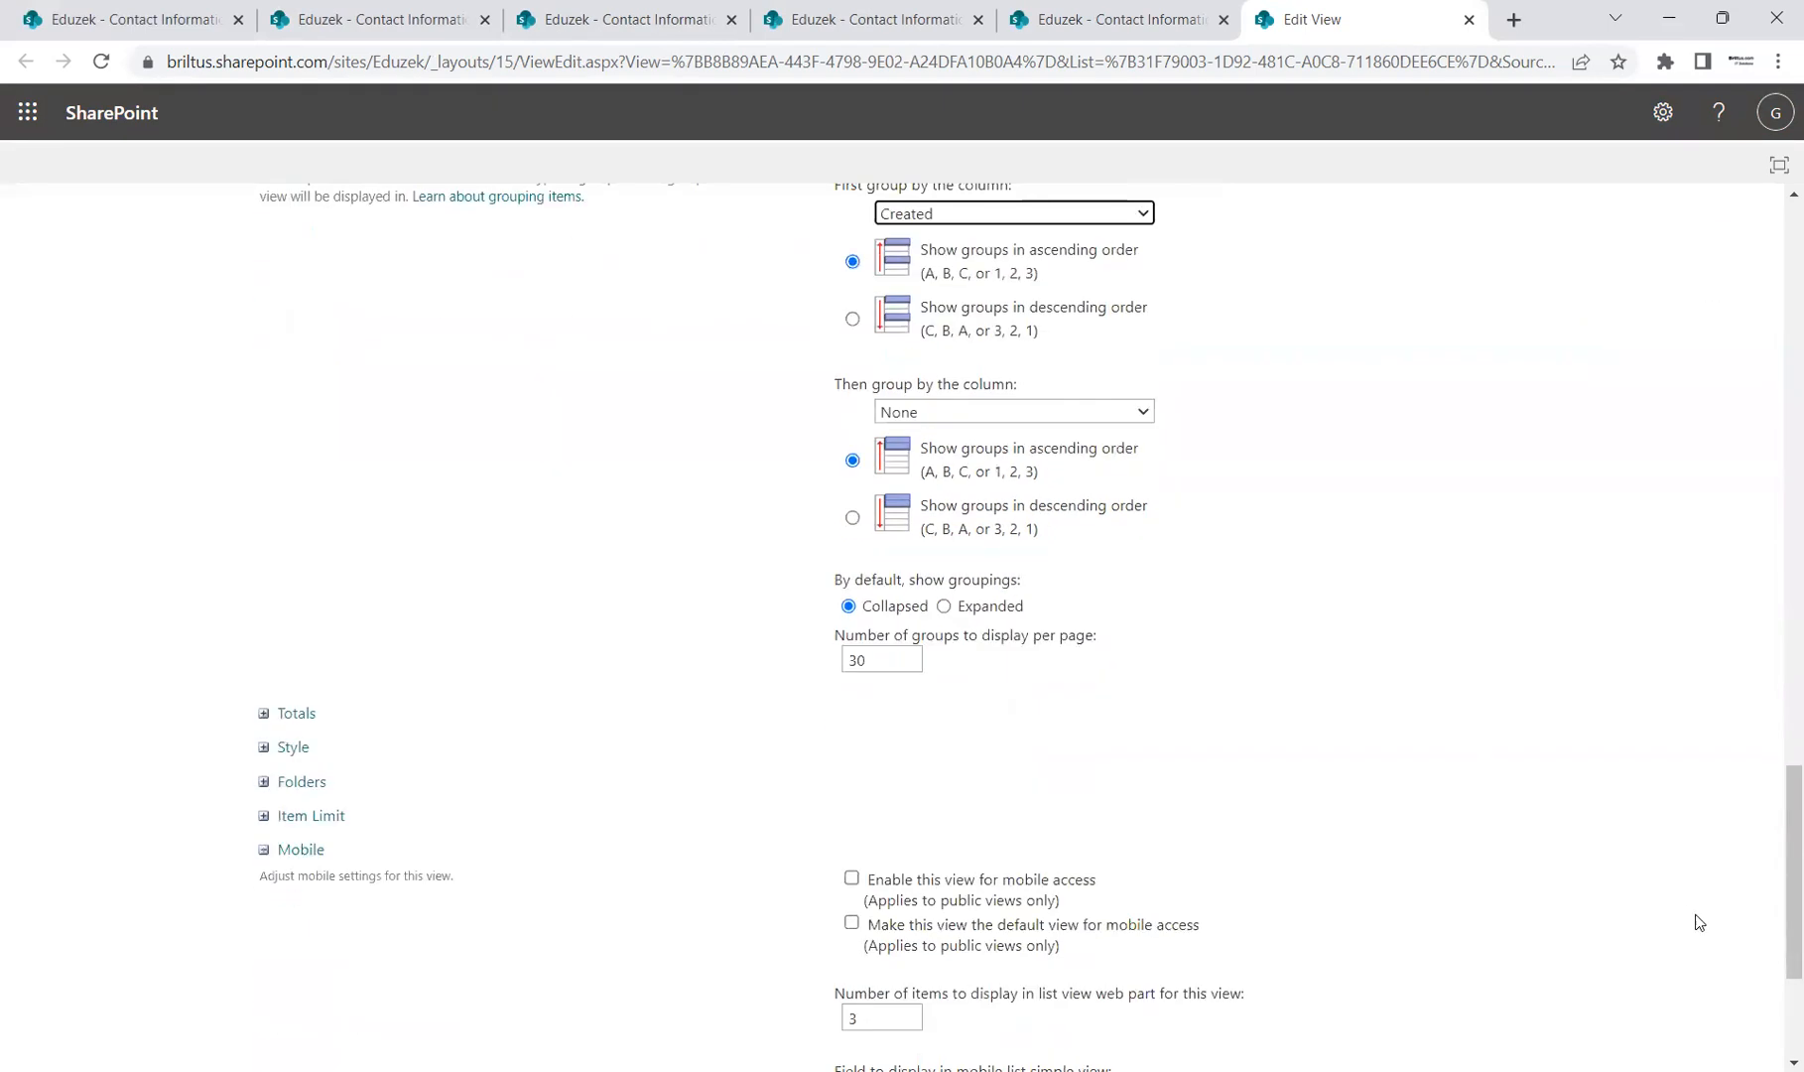
{"action": "left_click", "coordinate": [1619, 945]}
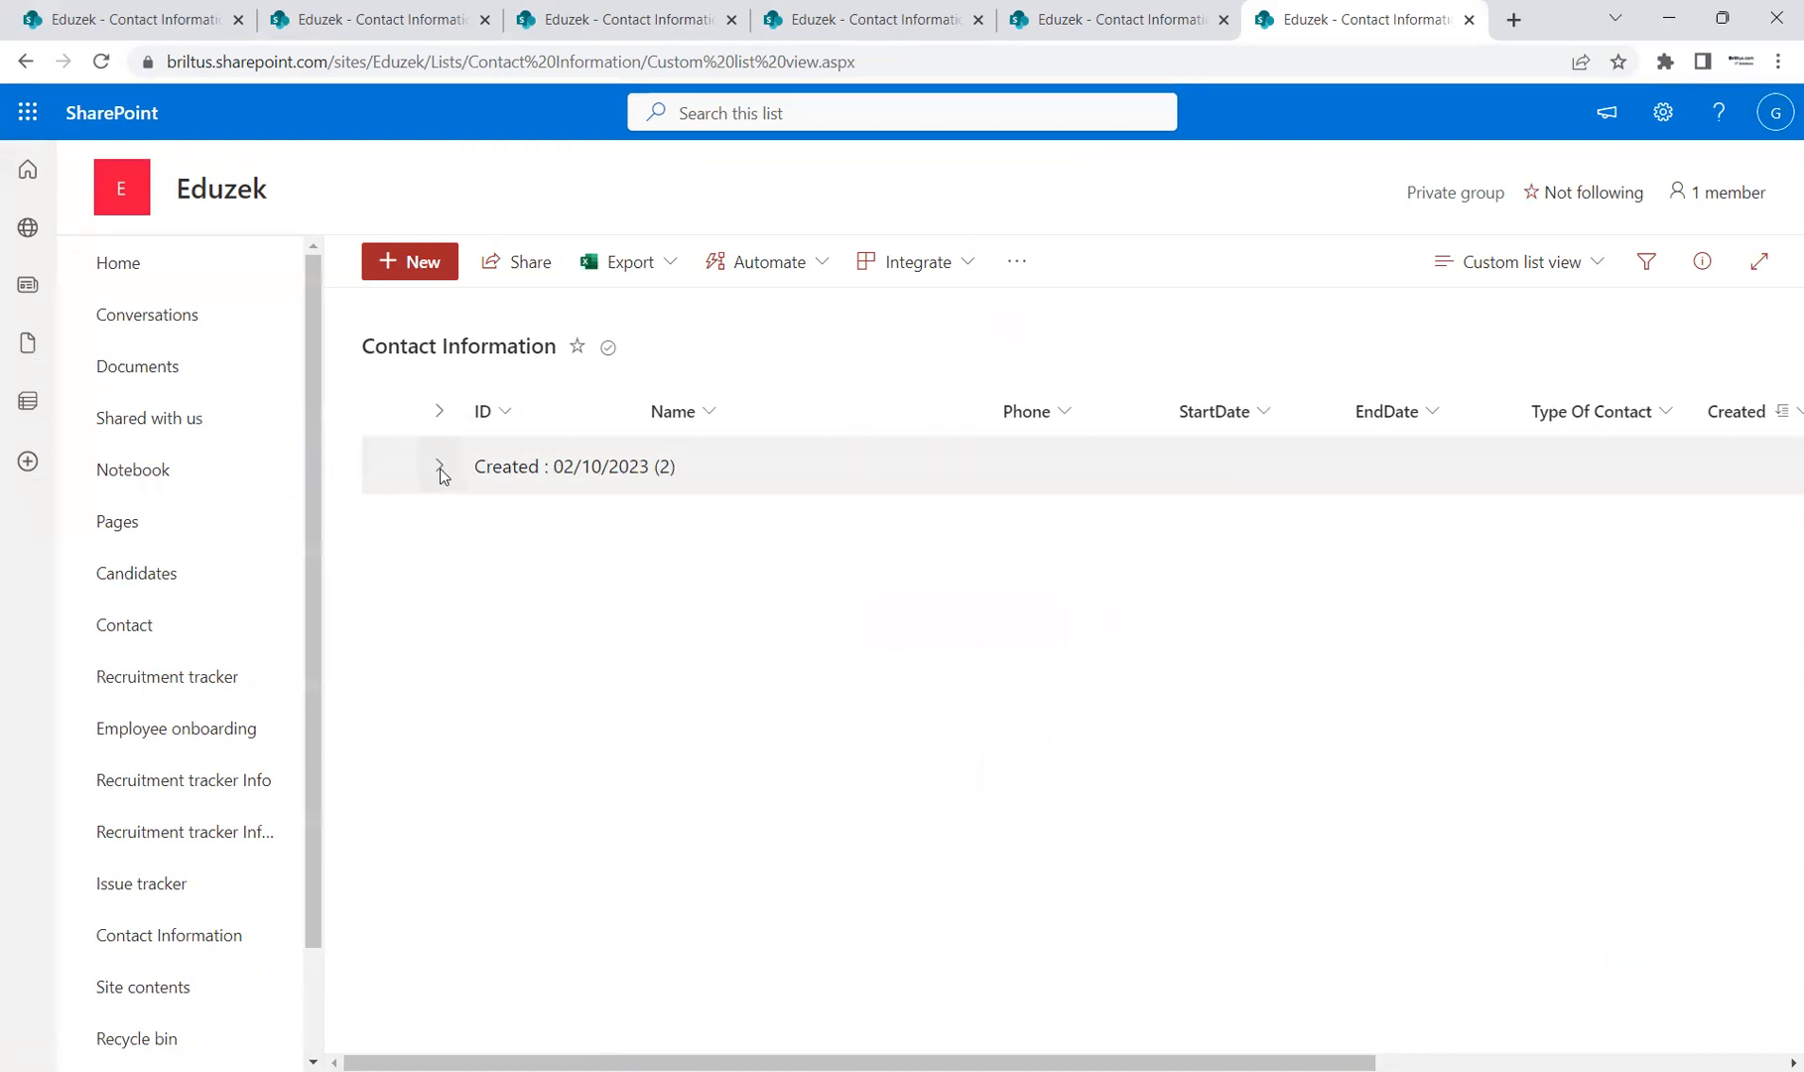
{"action": "left_click", "coordinate": [441, 474]}
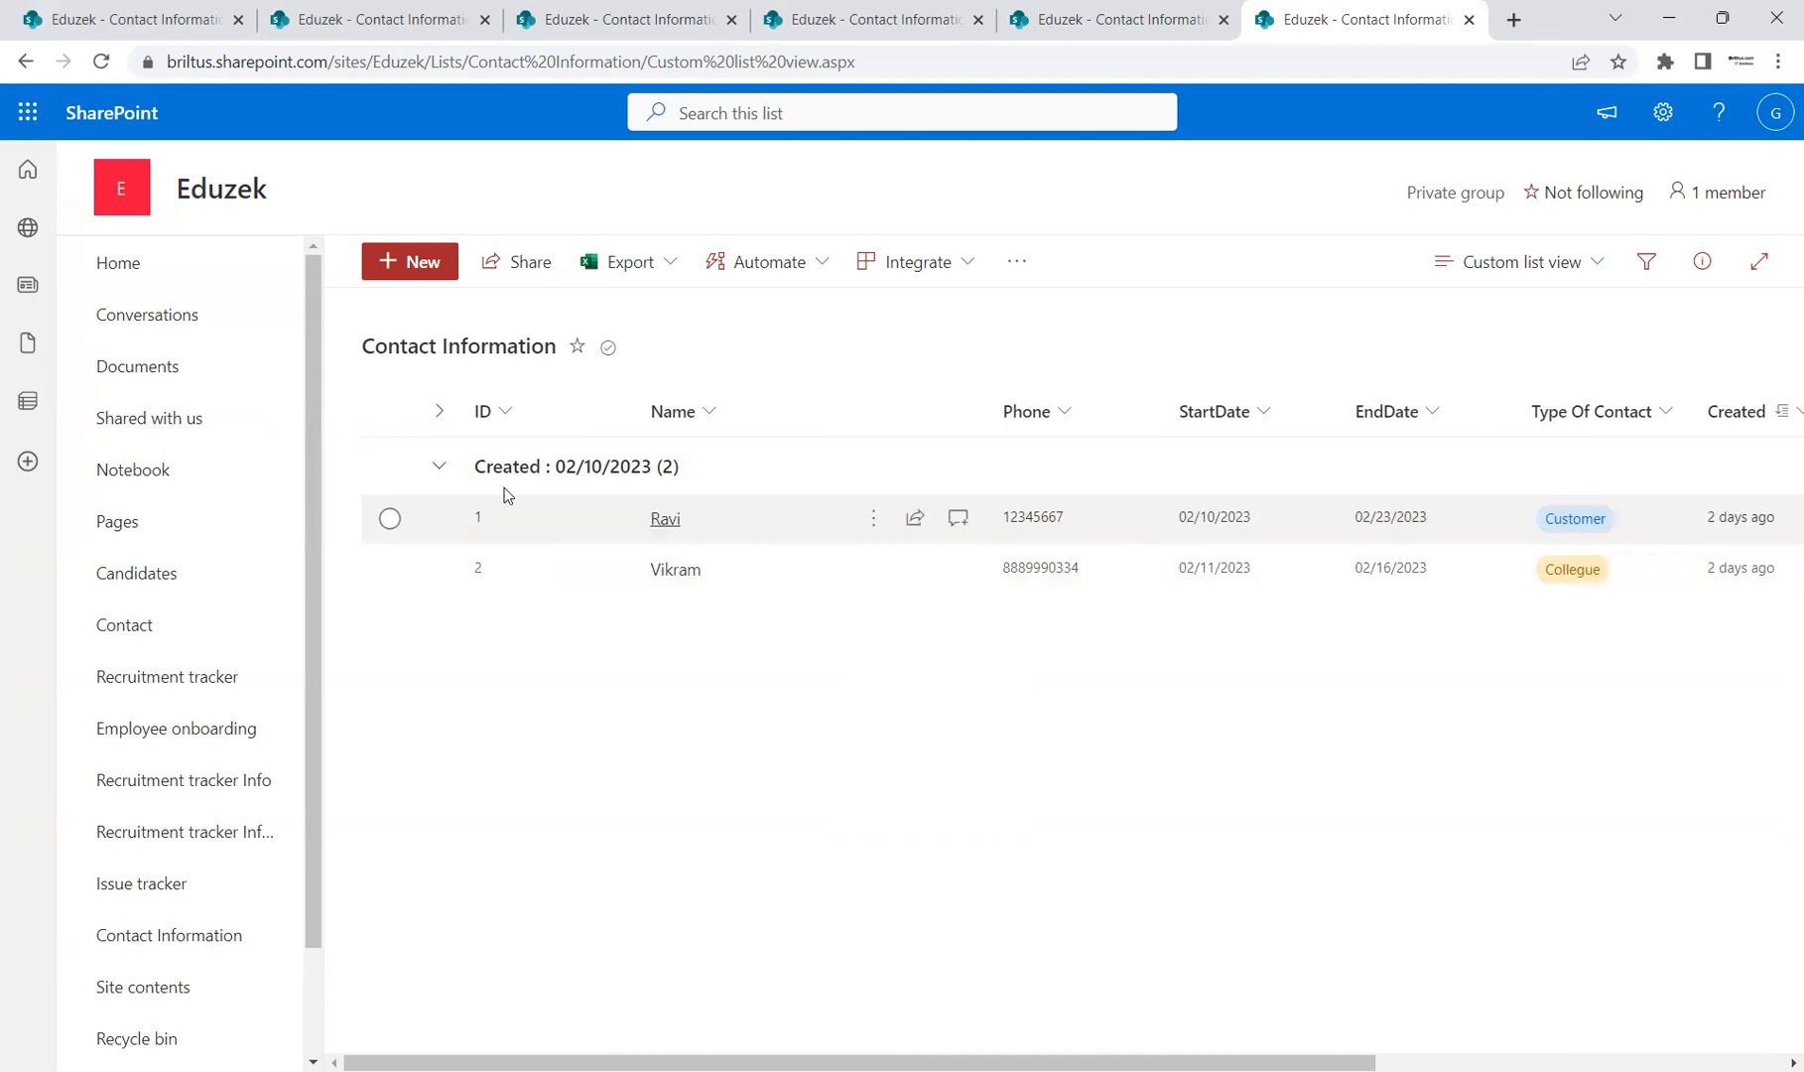
{"action": "left_click", "coordinate": [438, 465]}
{"action": "left_click", "coordinate": [1601, 276]}
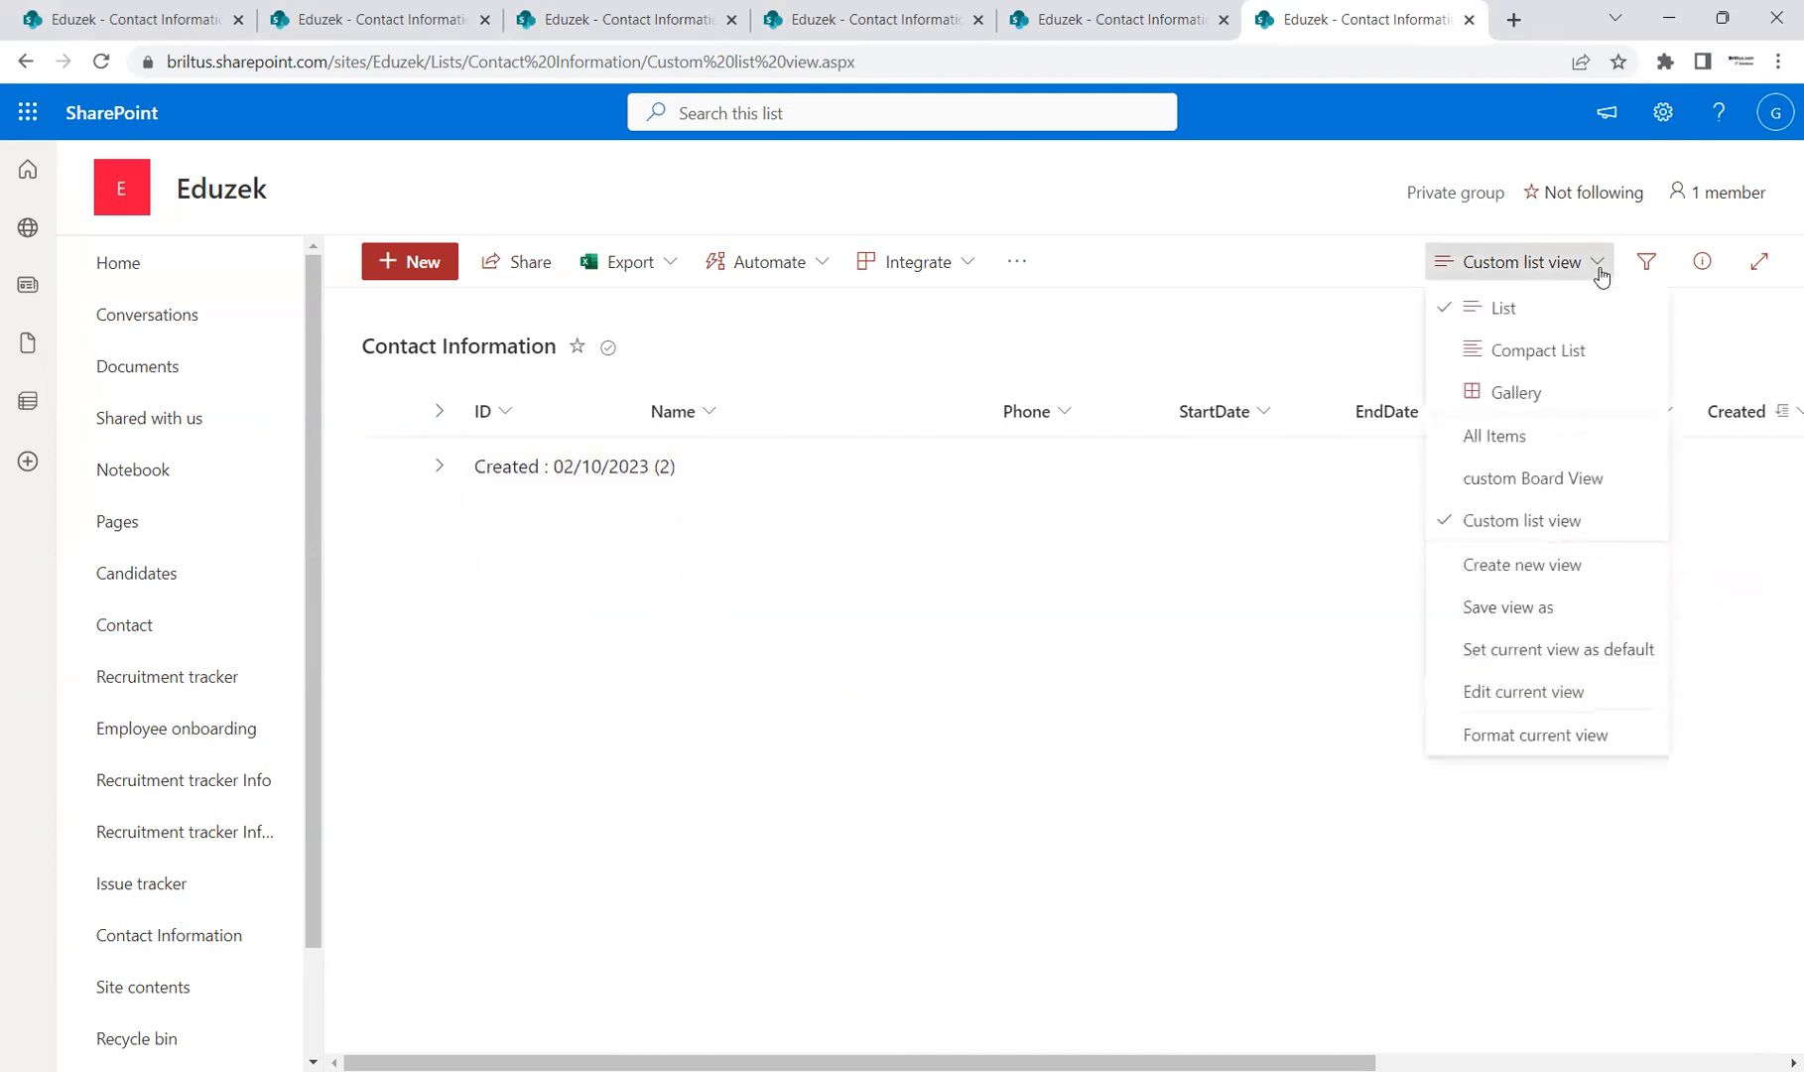
{"action": "left_click", "coordinate": [1588, 696]}
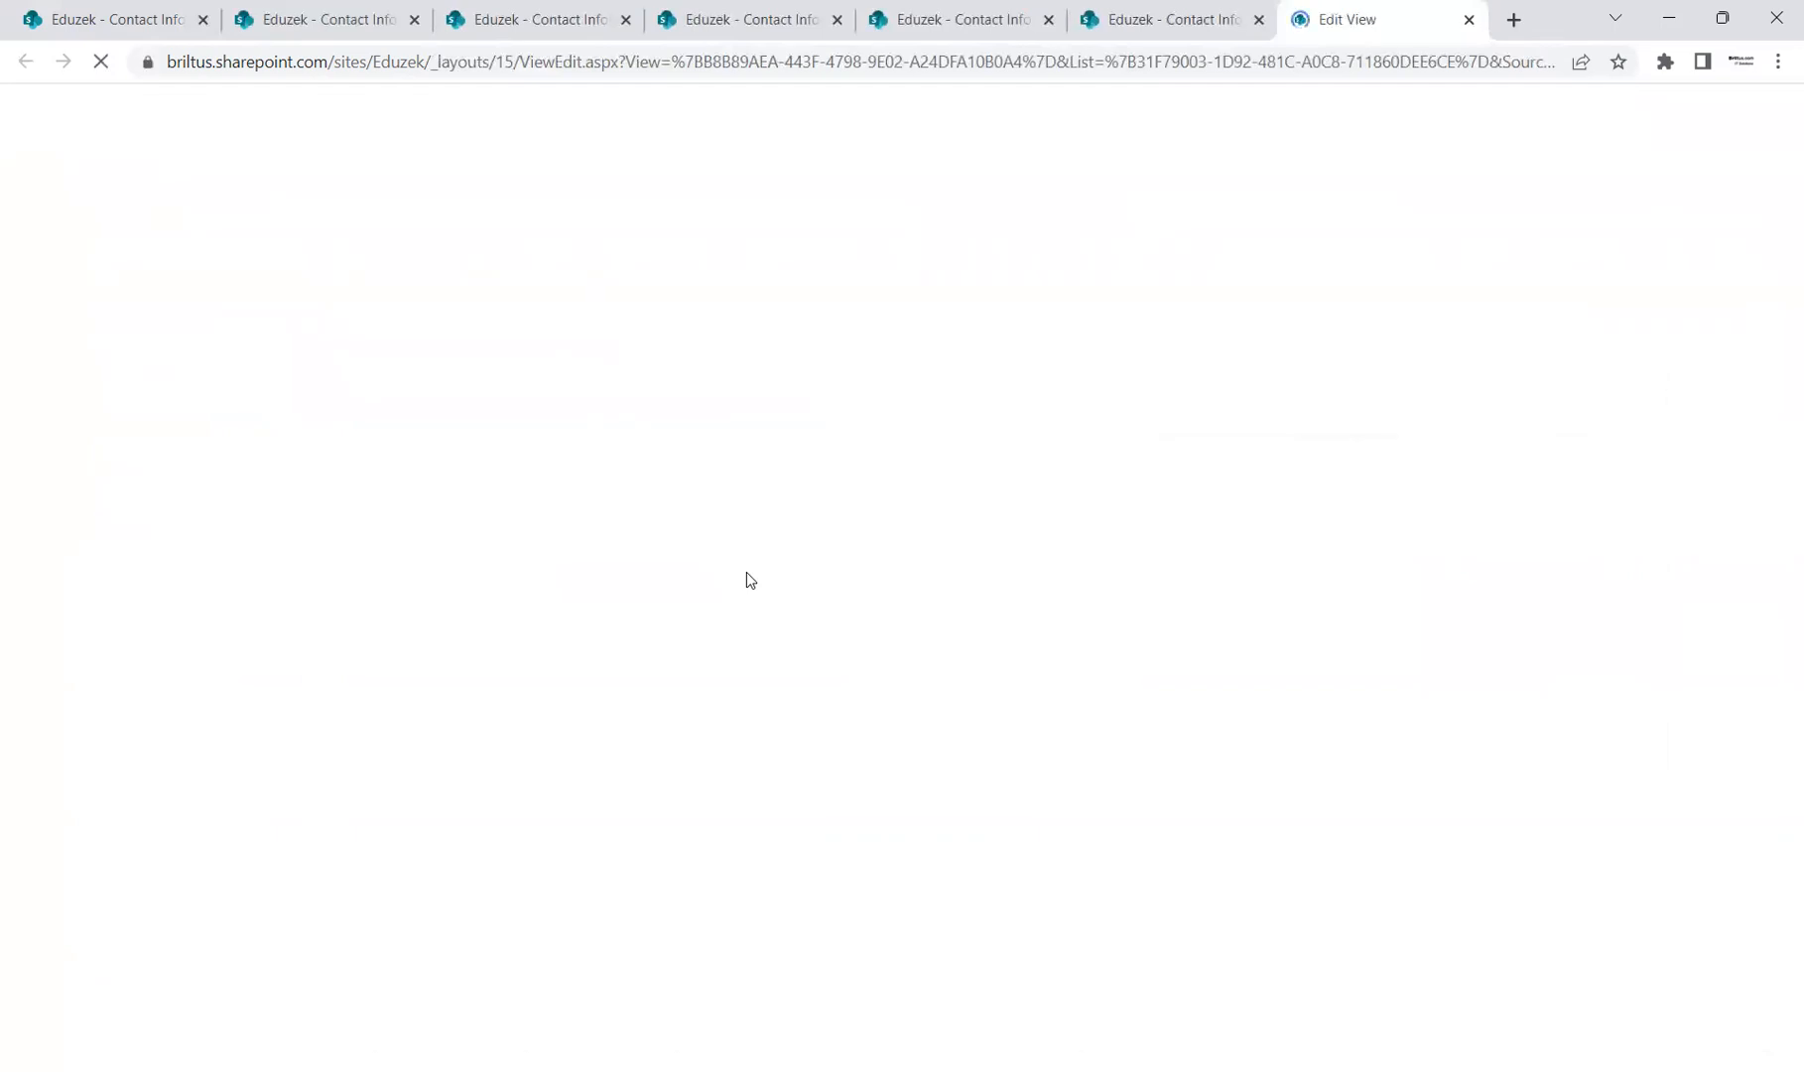
{"action": "scroll", "coordinate": [749, 635], "scroll_direction": "down", "scroll_amount": 10}
{"action": "scroll", "coordinate": [749, 653], "scroll_direction": "down", "scroll_amount": 10}
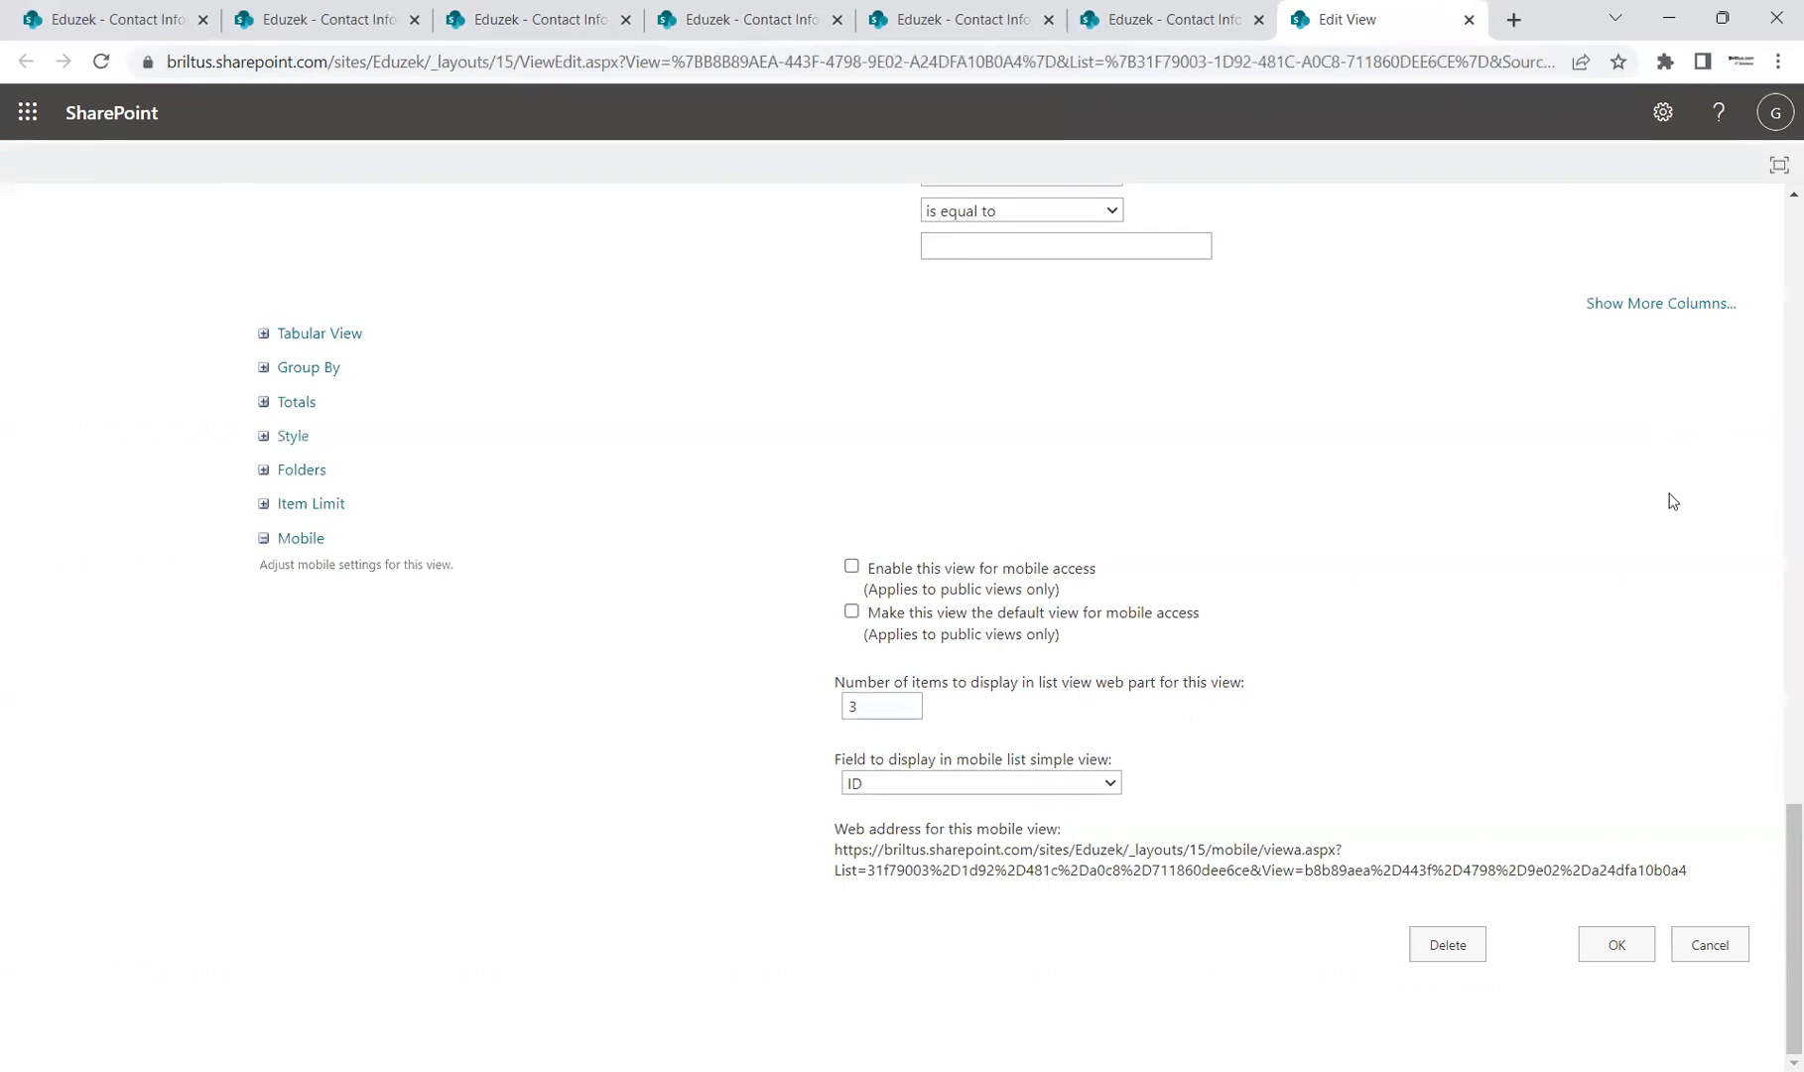
{"action": "scroll", "coordinate": [1675, 501], "scroll_direction": "up", "scroll_amount": 3}
{"action": "scroll", "coordinate": [1680, 506], "scroll_direction": "up", "scroll_amount": 15}
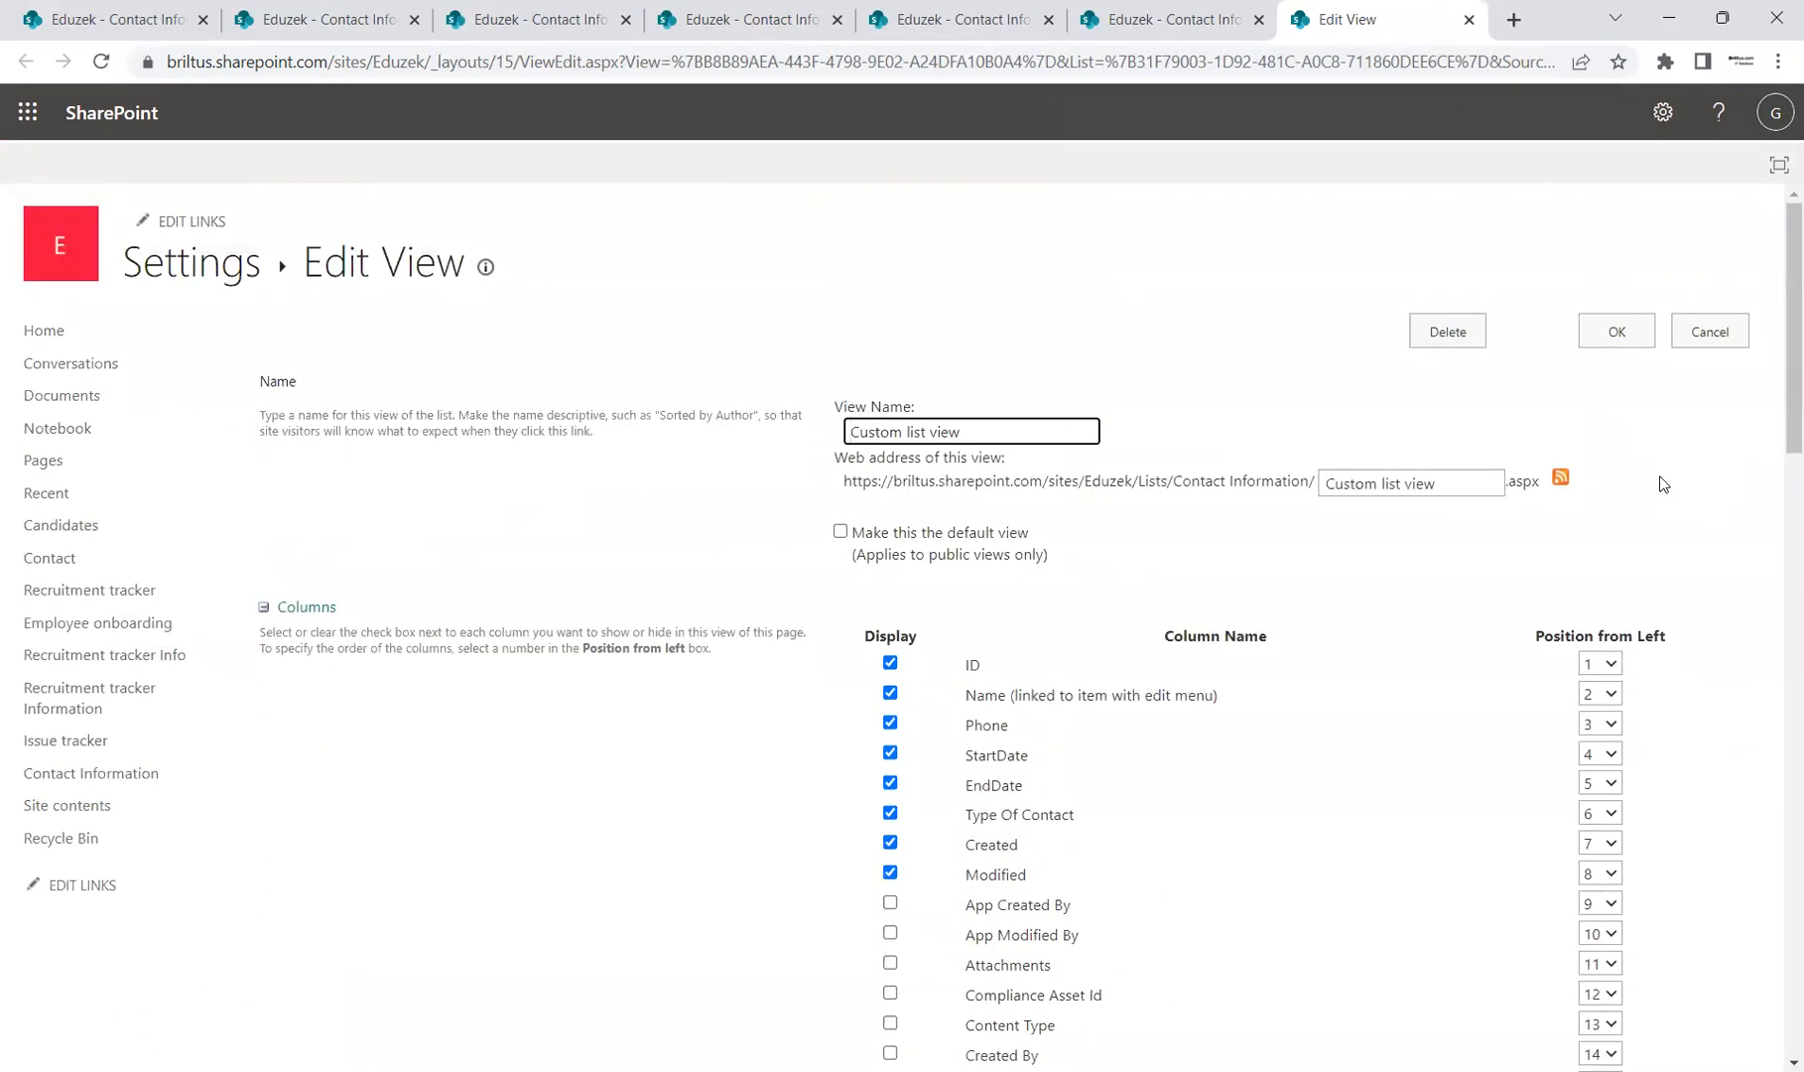
{"action": "left_click", "coordinate": [1702, 336]}
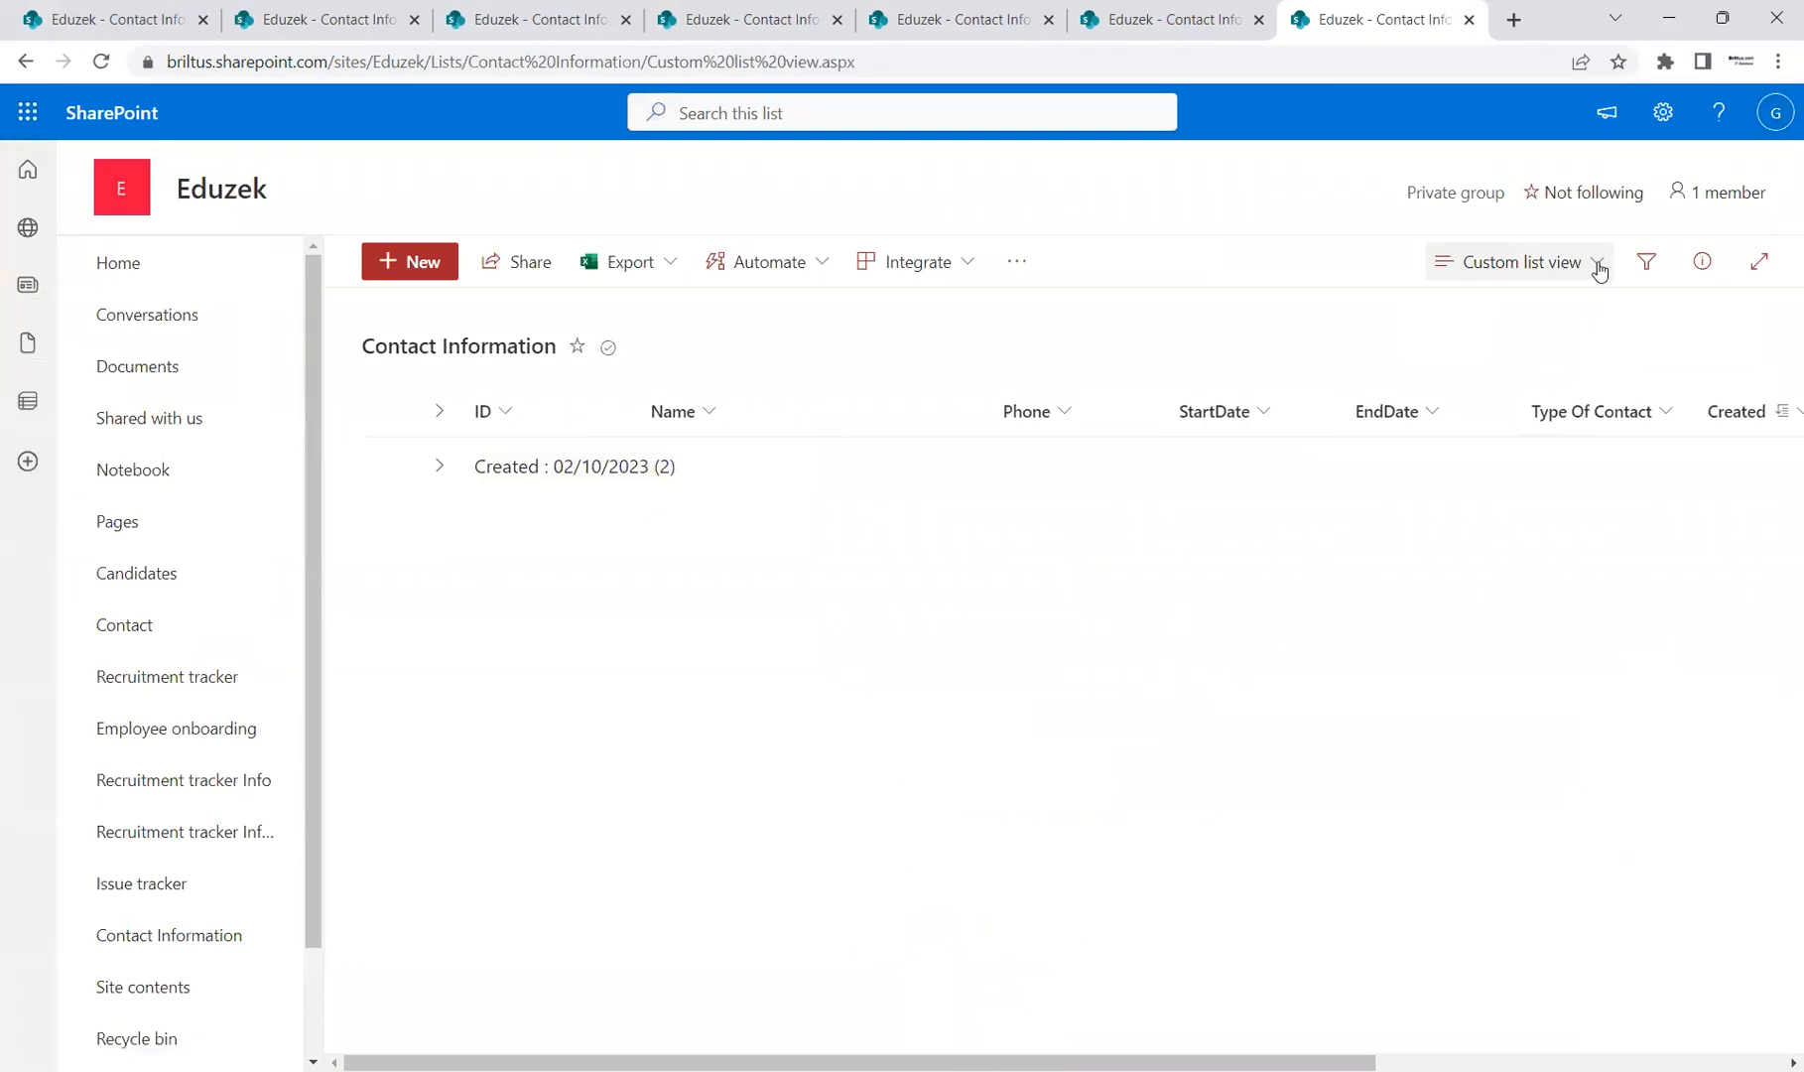
Step: Start a new Calendar view named 'Custom Calendar View'
{"action": "left_click", "coordinate": [1597, 262]}
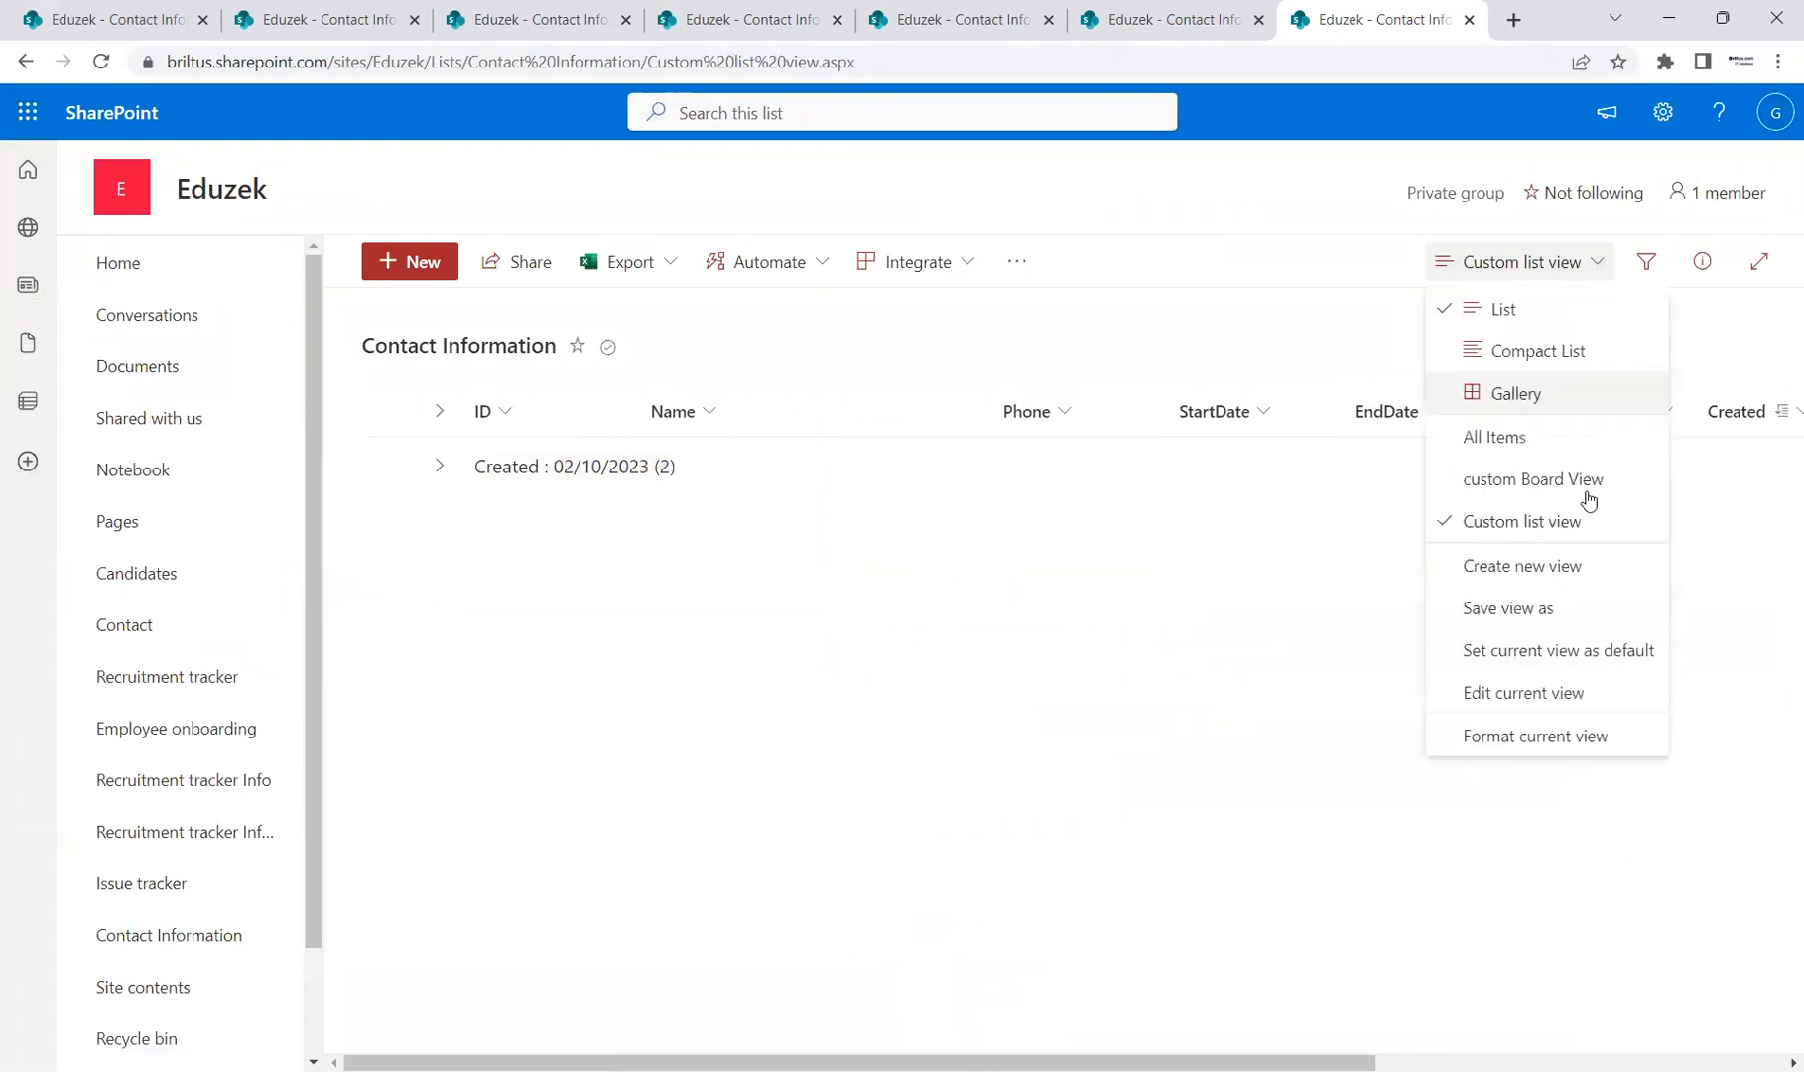
{"action": "left_click", "coordinate": [1576, 574]}
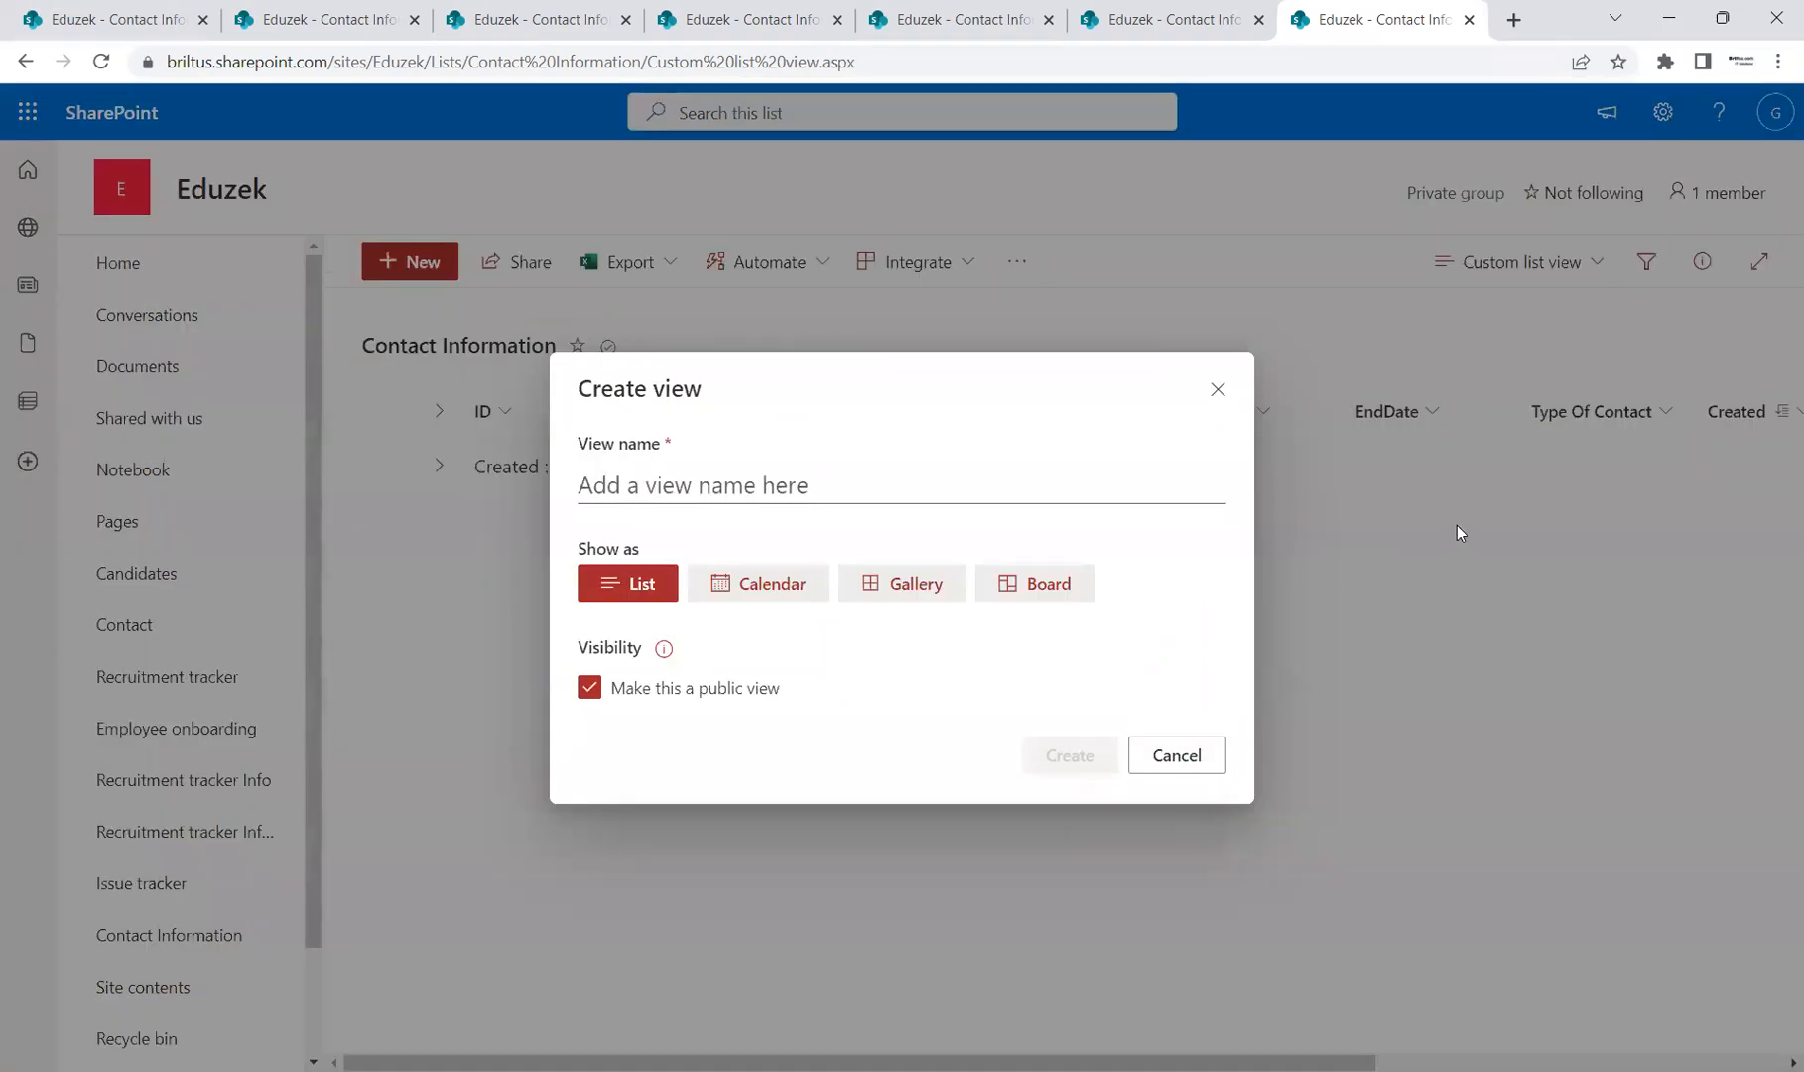
{"action": "left_click", "coordinate": [750, 588]}
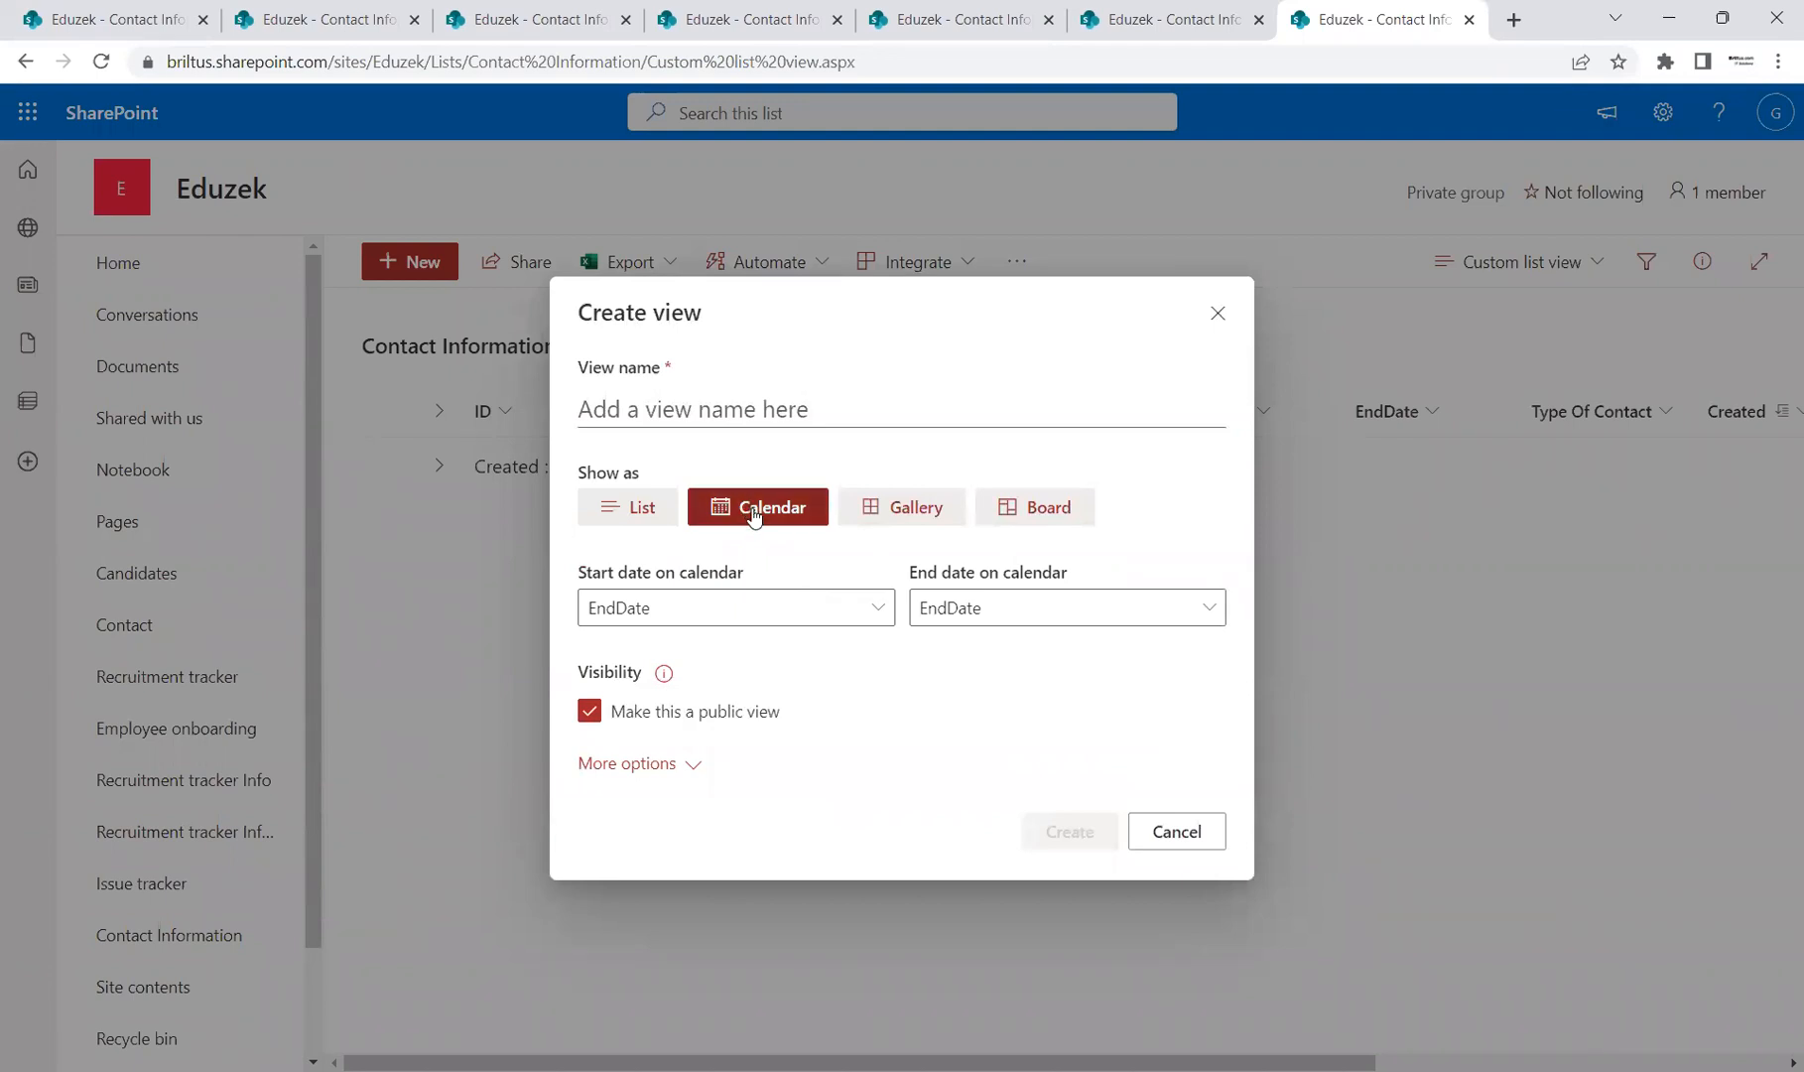
{"action": "left_click", "coordinate": [728, 406]}
{"action": "type", "text": "custom"}
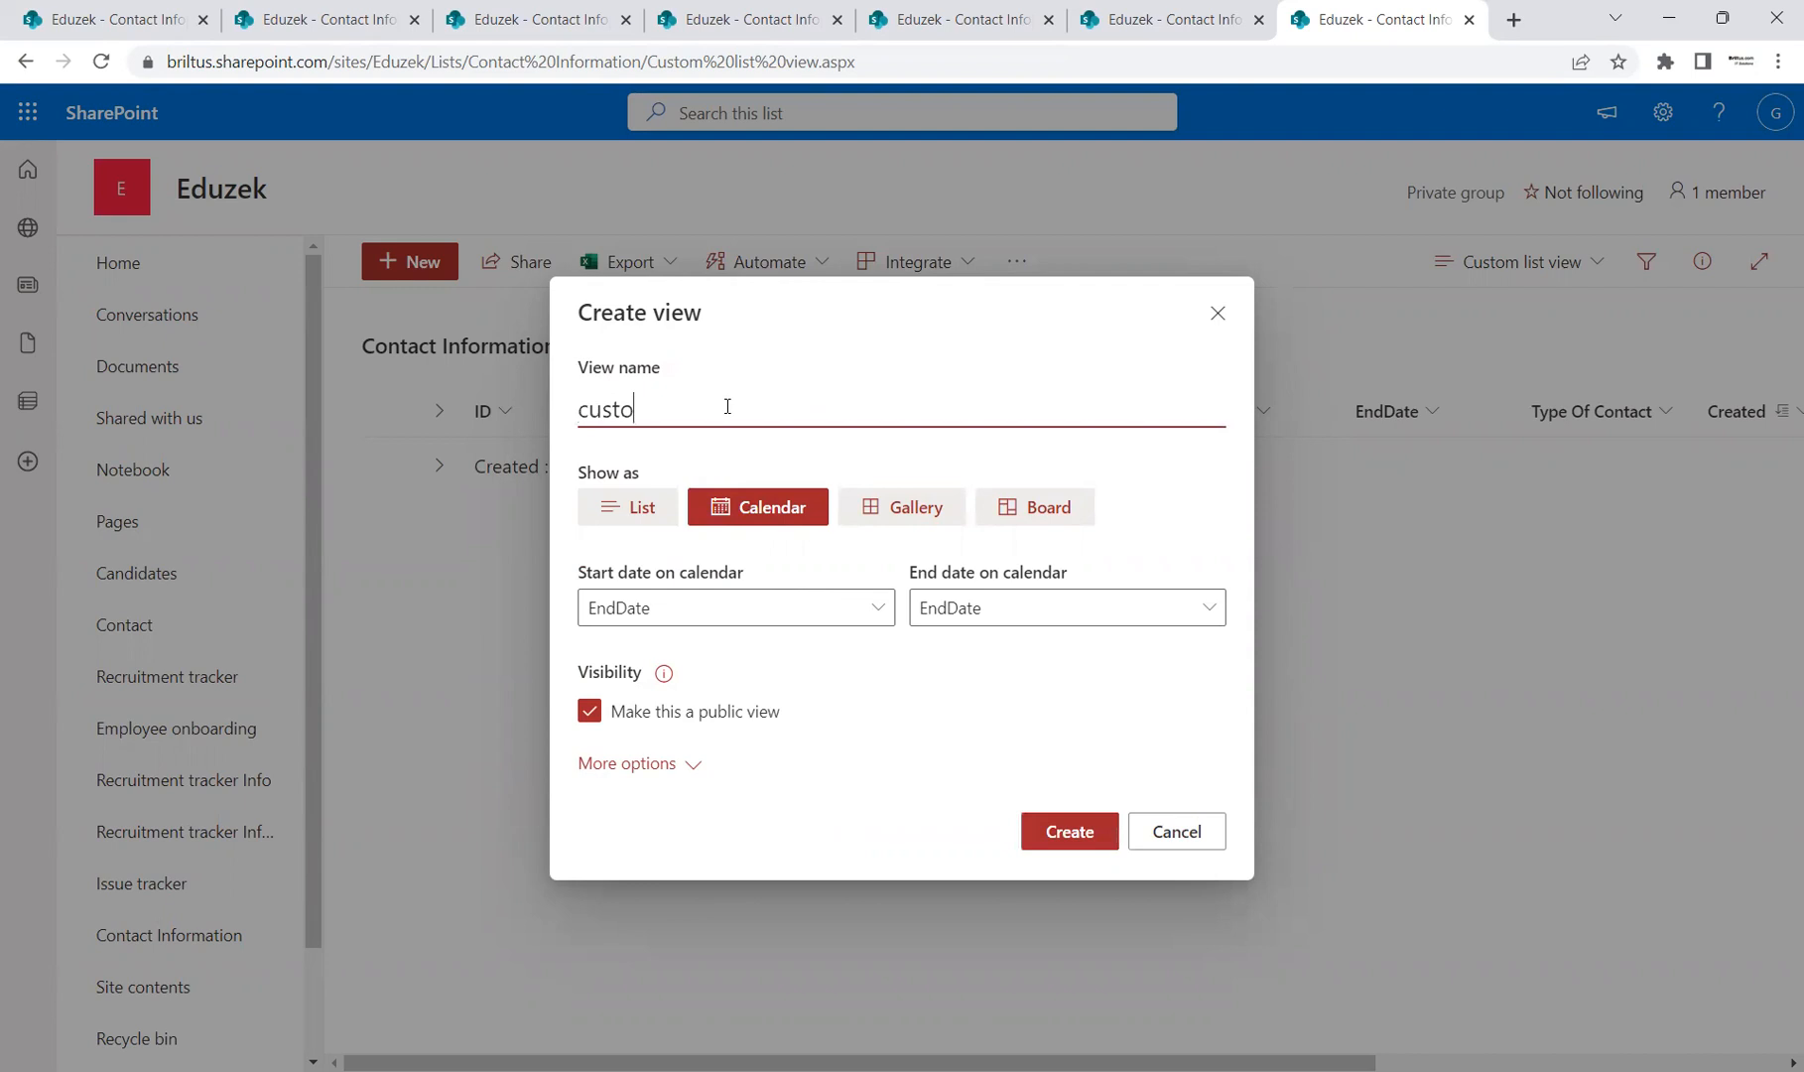
{"action": "key", "text": "BackSpace"}
{"action": "key", "text": "BackSpace"}
{"action": "key", "text": "BackSpace"}
{"action": "key", "text": "BackSpace"}
{"action": "key", "text": "BackSpace"}
{"action": "key", "text": "BackSpace"}
{"action": "type", "text": "Custom Calendar View"}
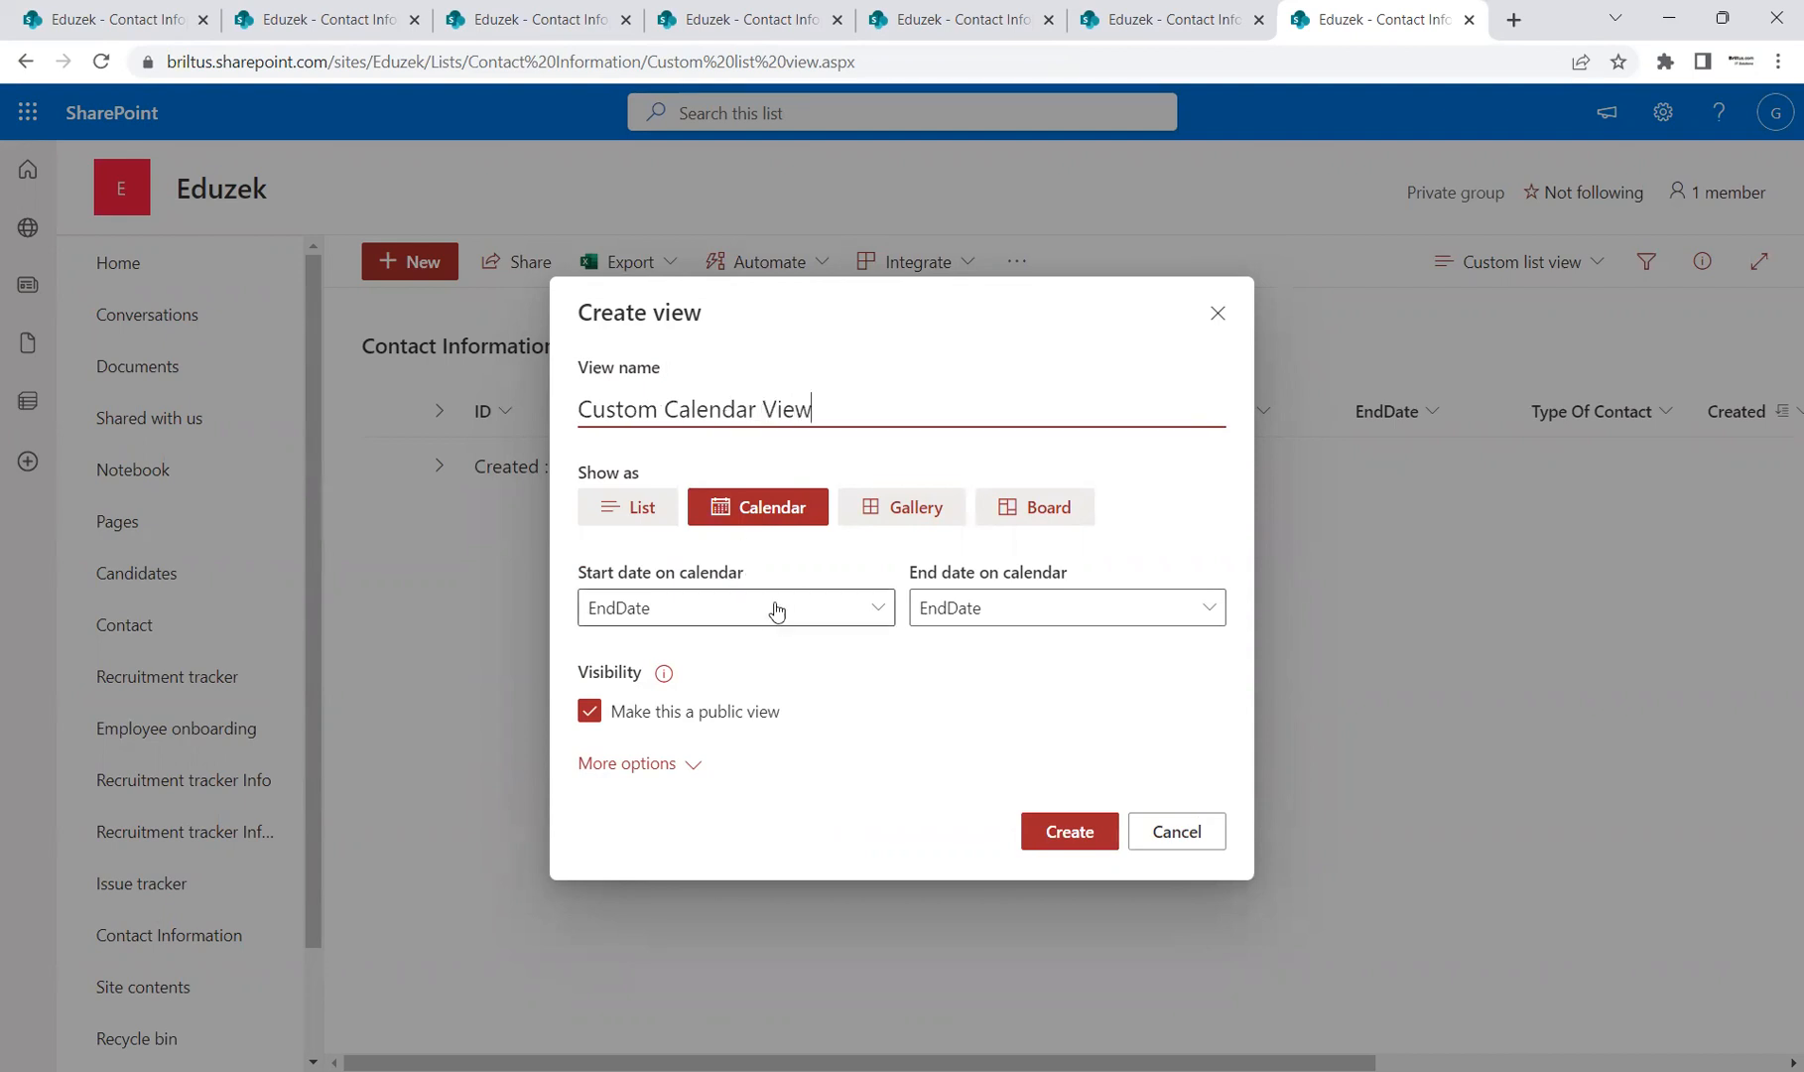
Step: Set the calendar's start date to Created and end date to Modified
{"action": "left_click", "coordinate": [776, 609]}
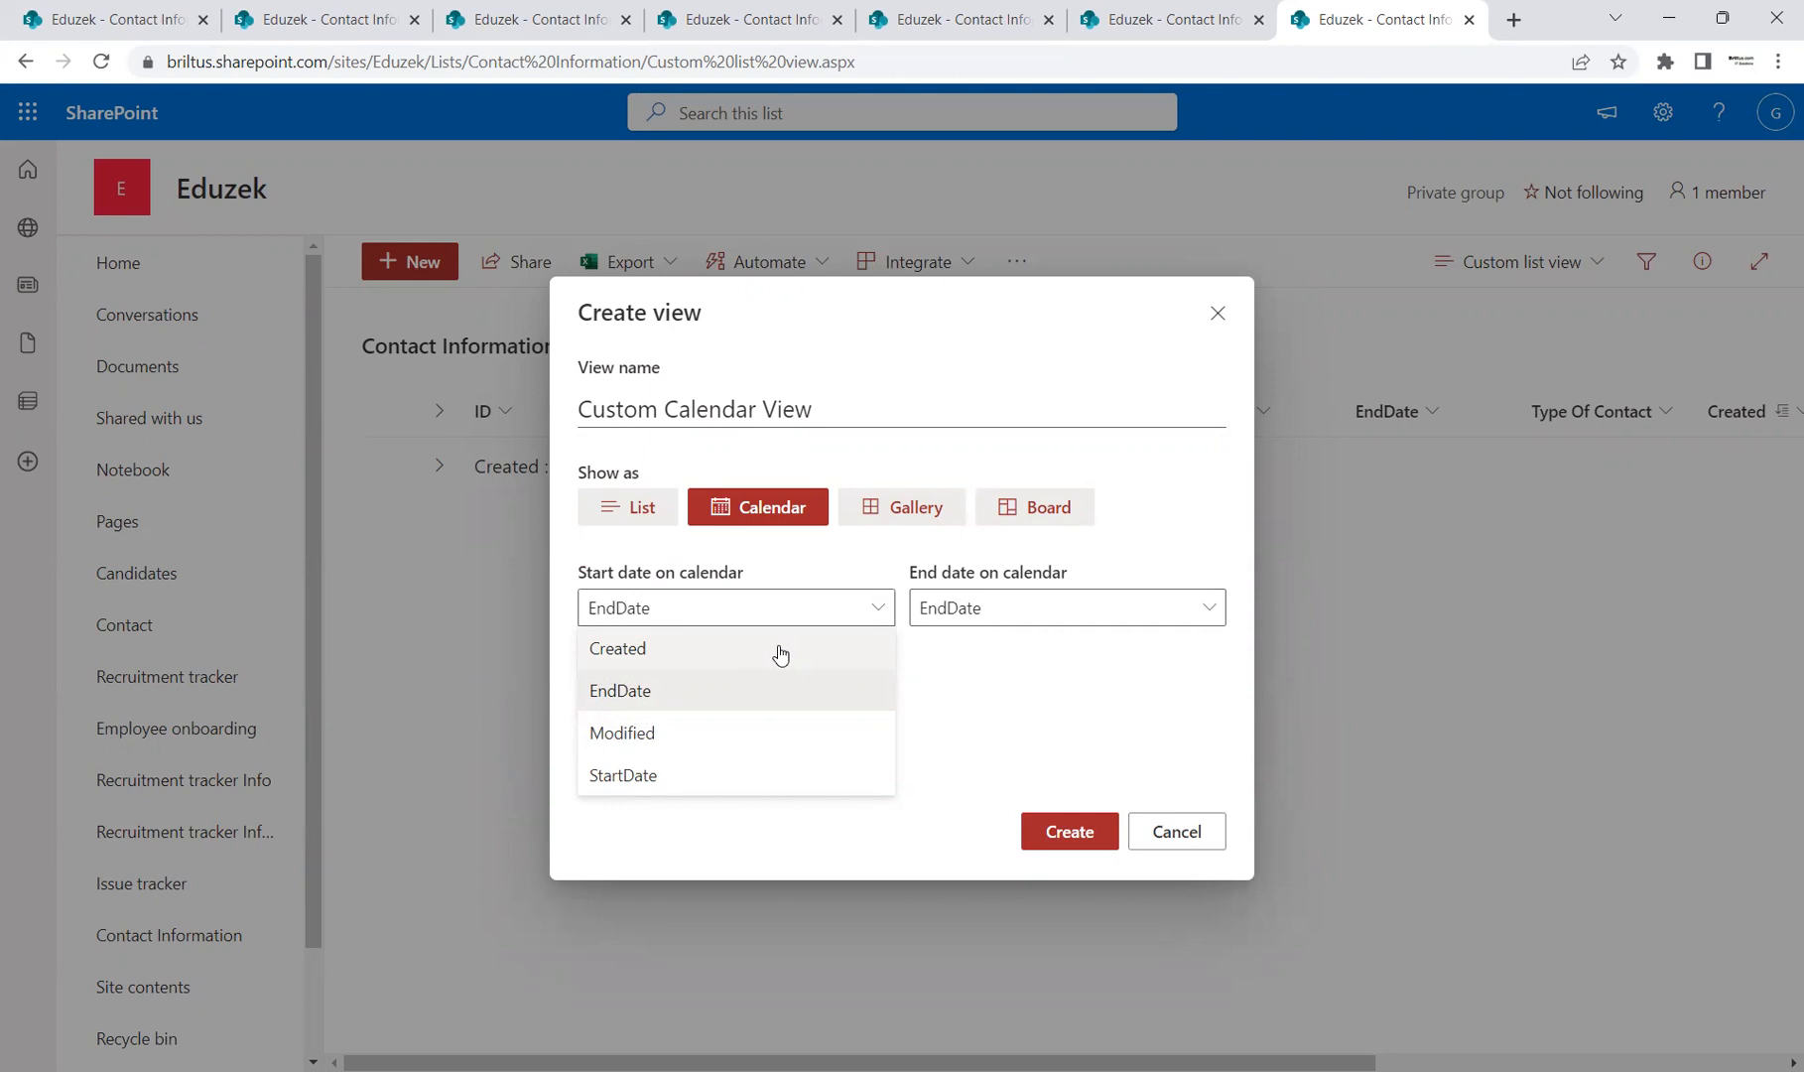
{"action": "left_click", "coordinate": [670, 648]}
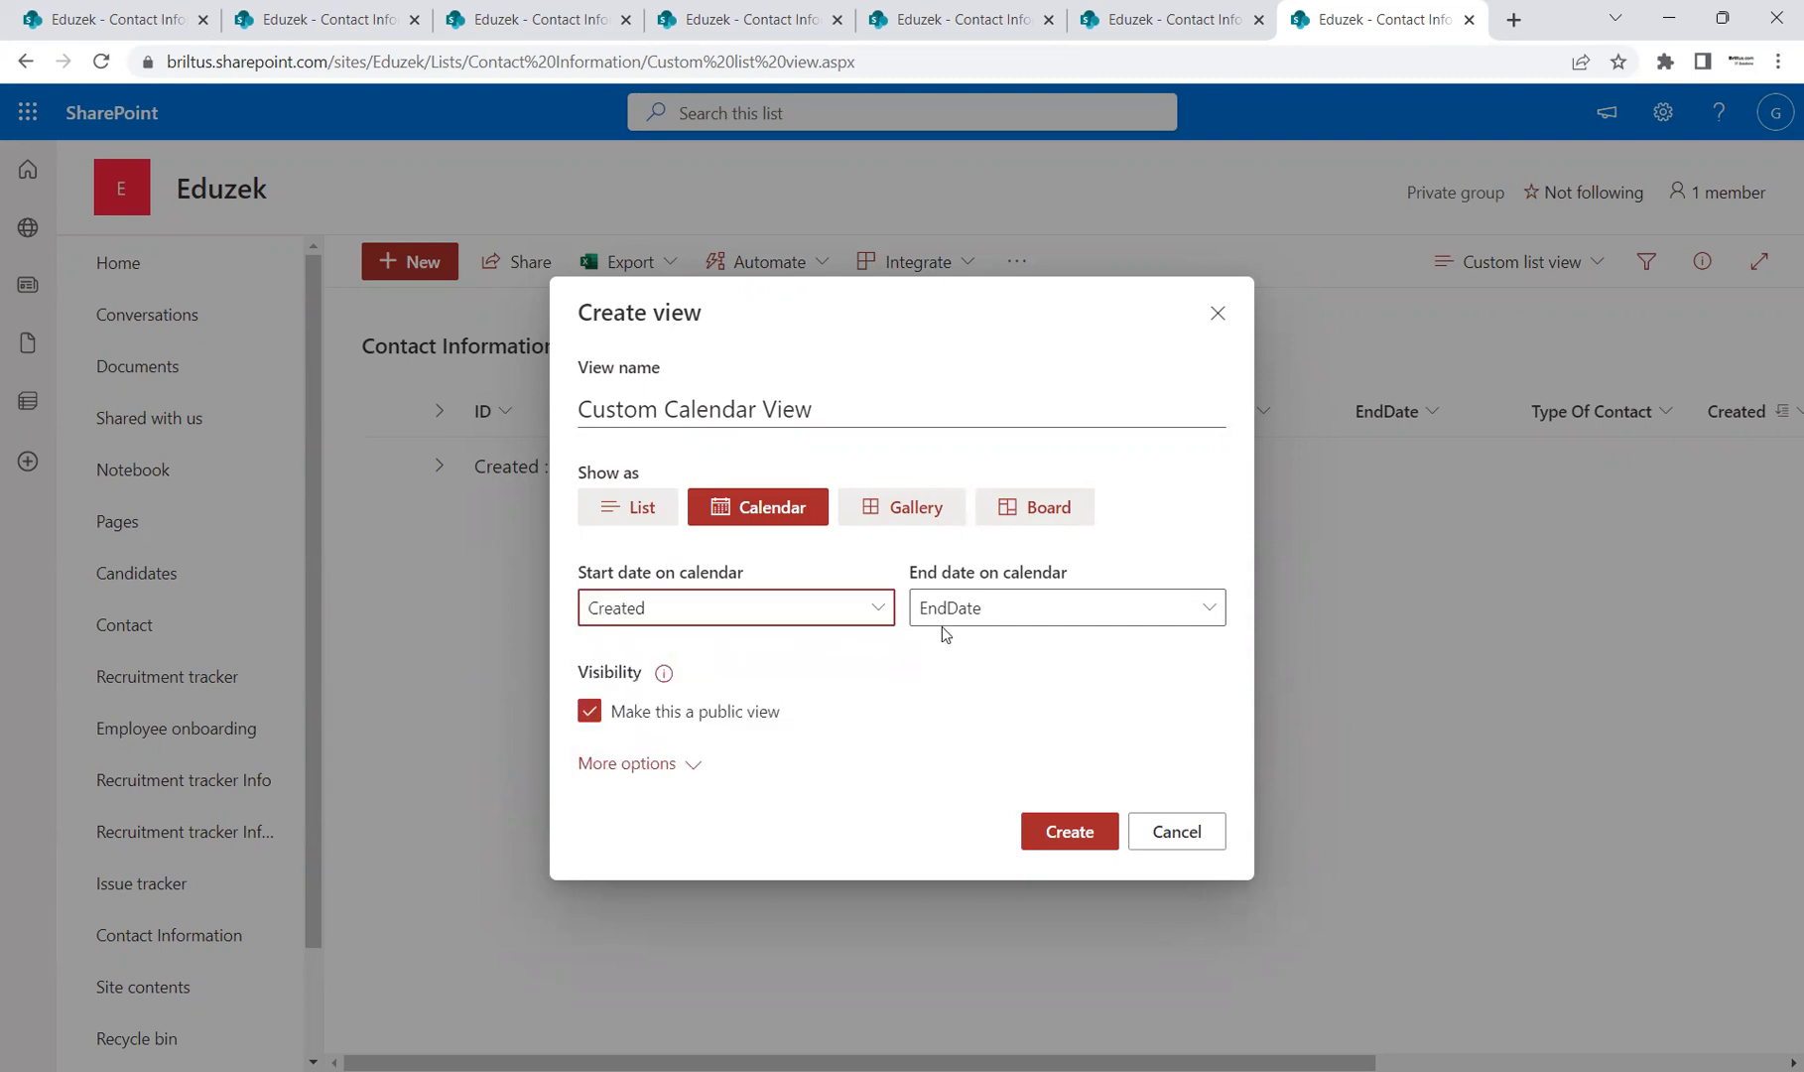
{"action": "left_click", "coordinate": [1030, 616]}
{"action": "left_click", "coordinate": [968, 733]}
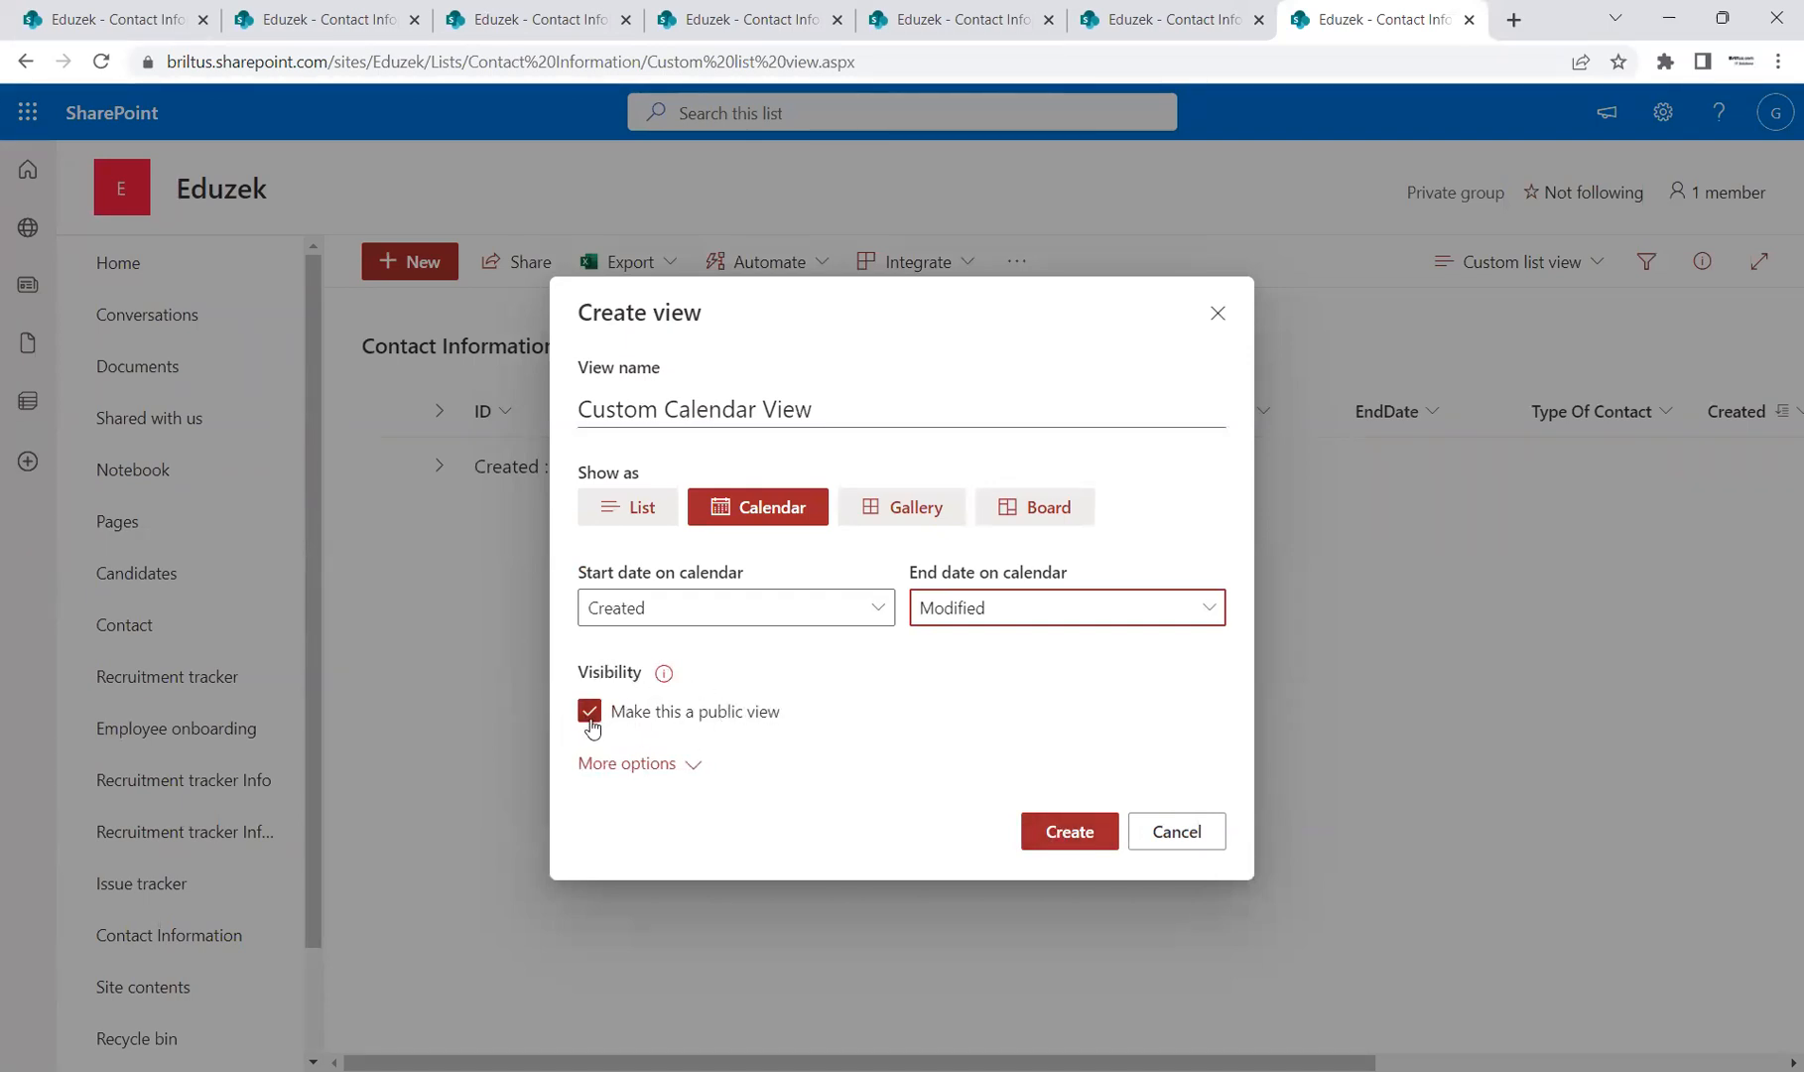
Step: Create the Custom Calendar View and open the first contact on February 10
{"action": "left_click", "coordinate": [1050, 835]}
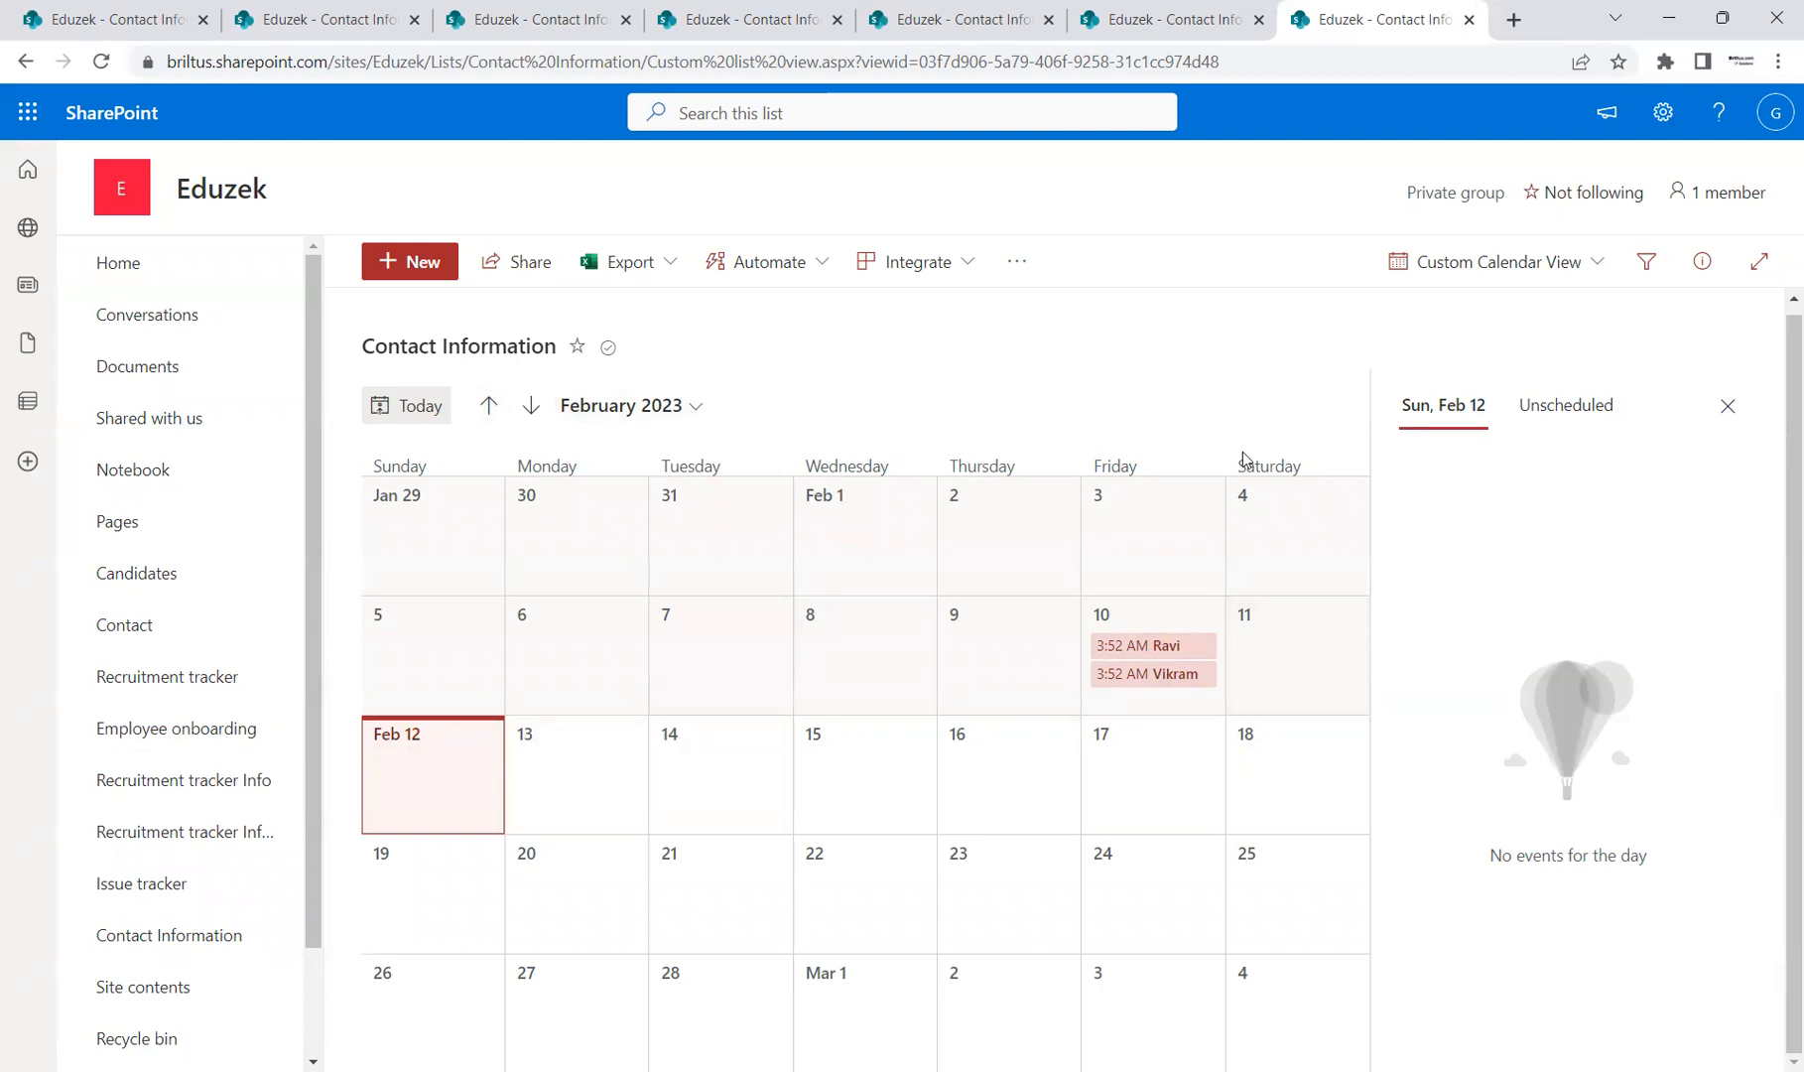
{"action": "left_click", "coordinate": [1152, 653]}
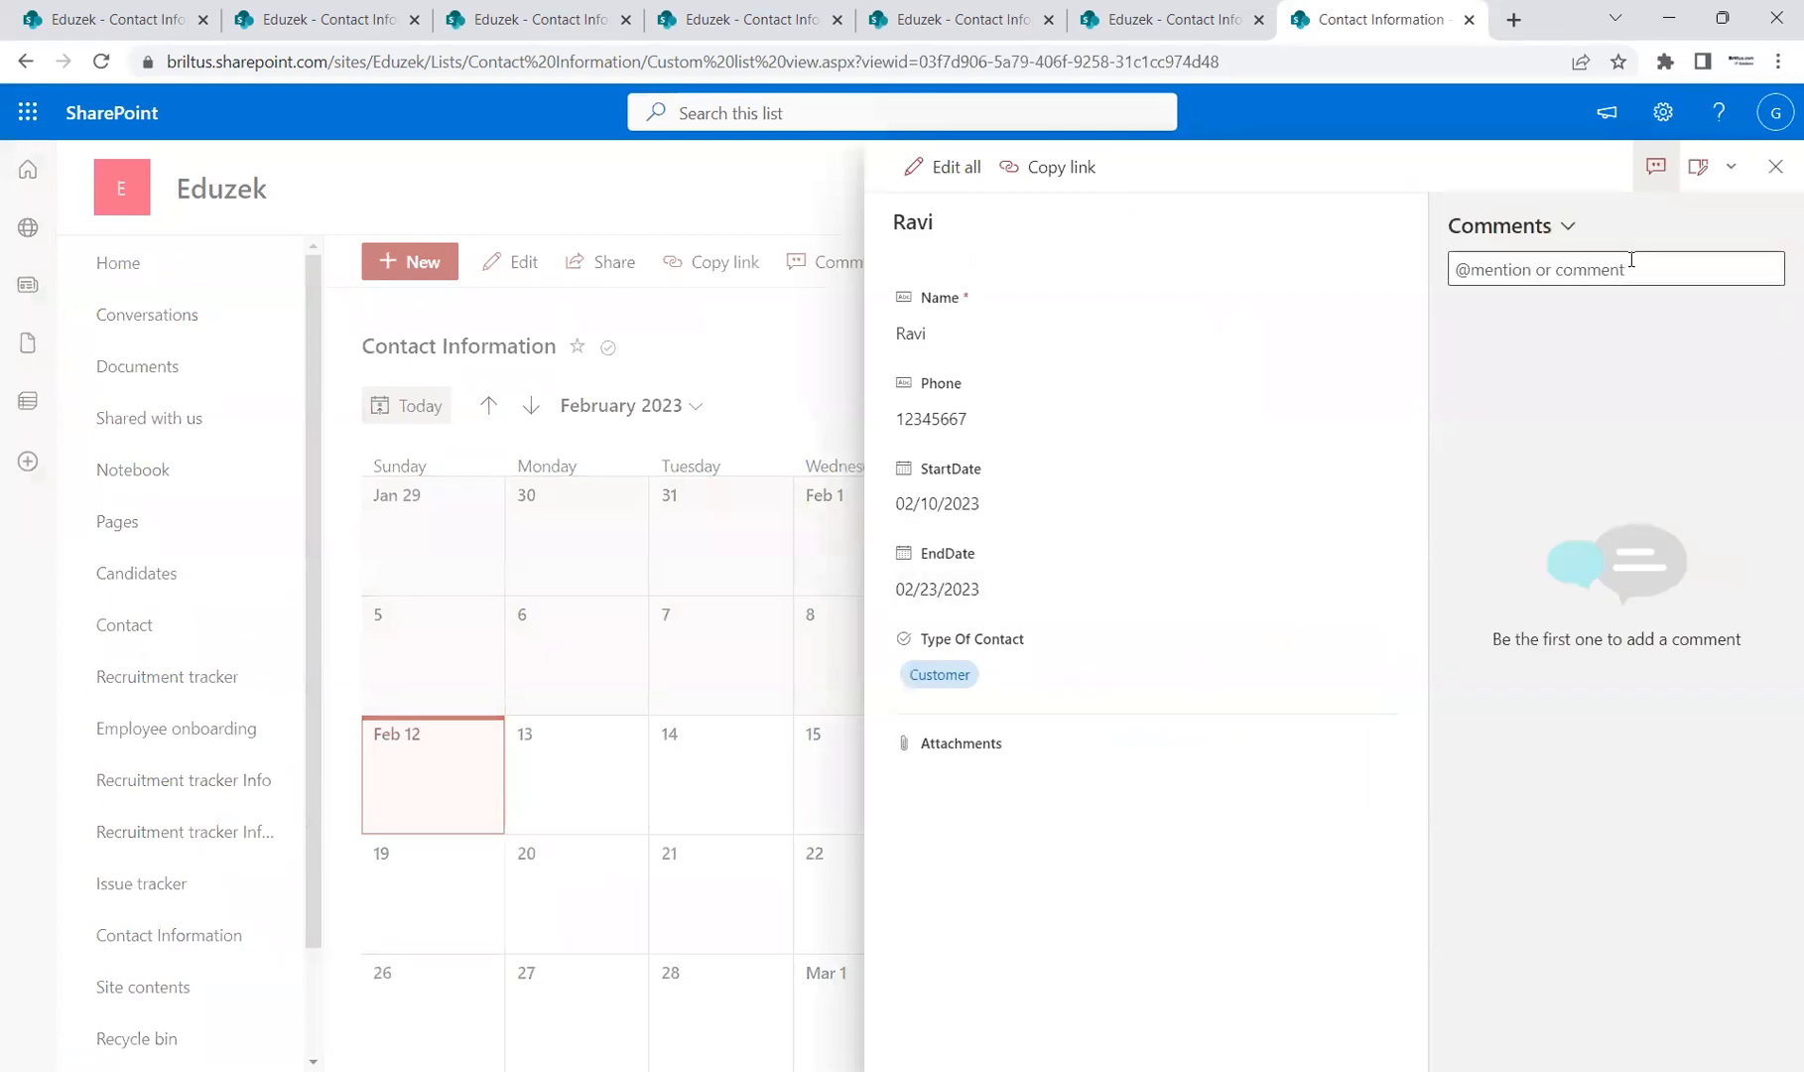
Step: Append the contact's surname to its Name field, save, and close the details panel
{"action": "left_click", "coordinate": [1775, 167]}
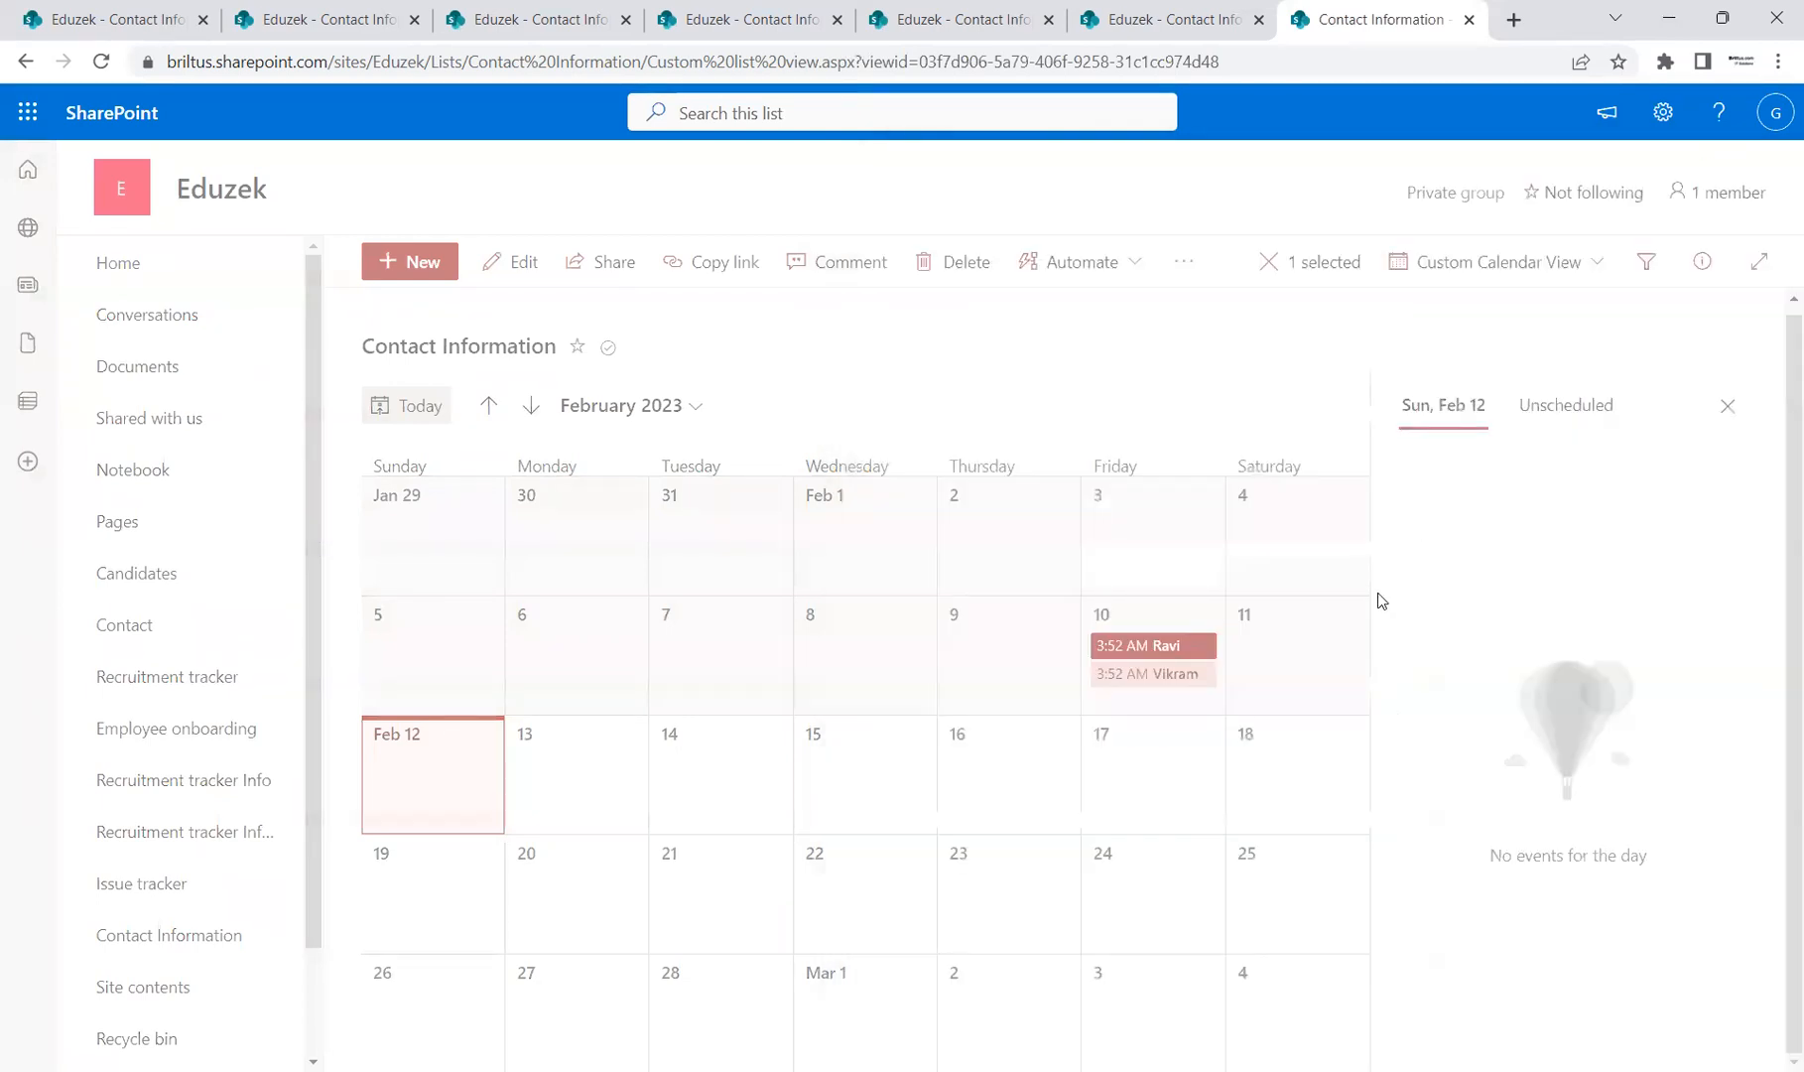
{"action": "left_click", "coordinate": [1152, 647]}
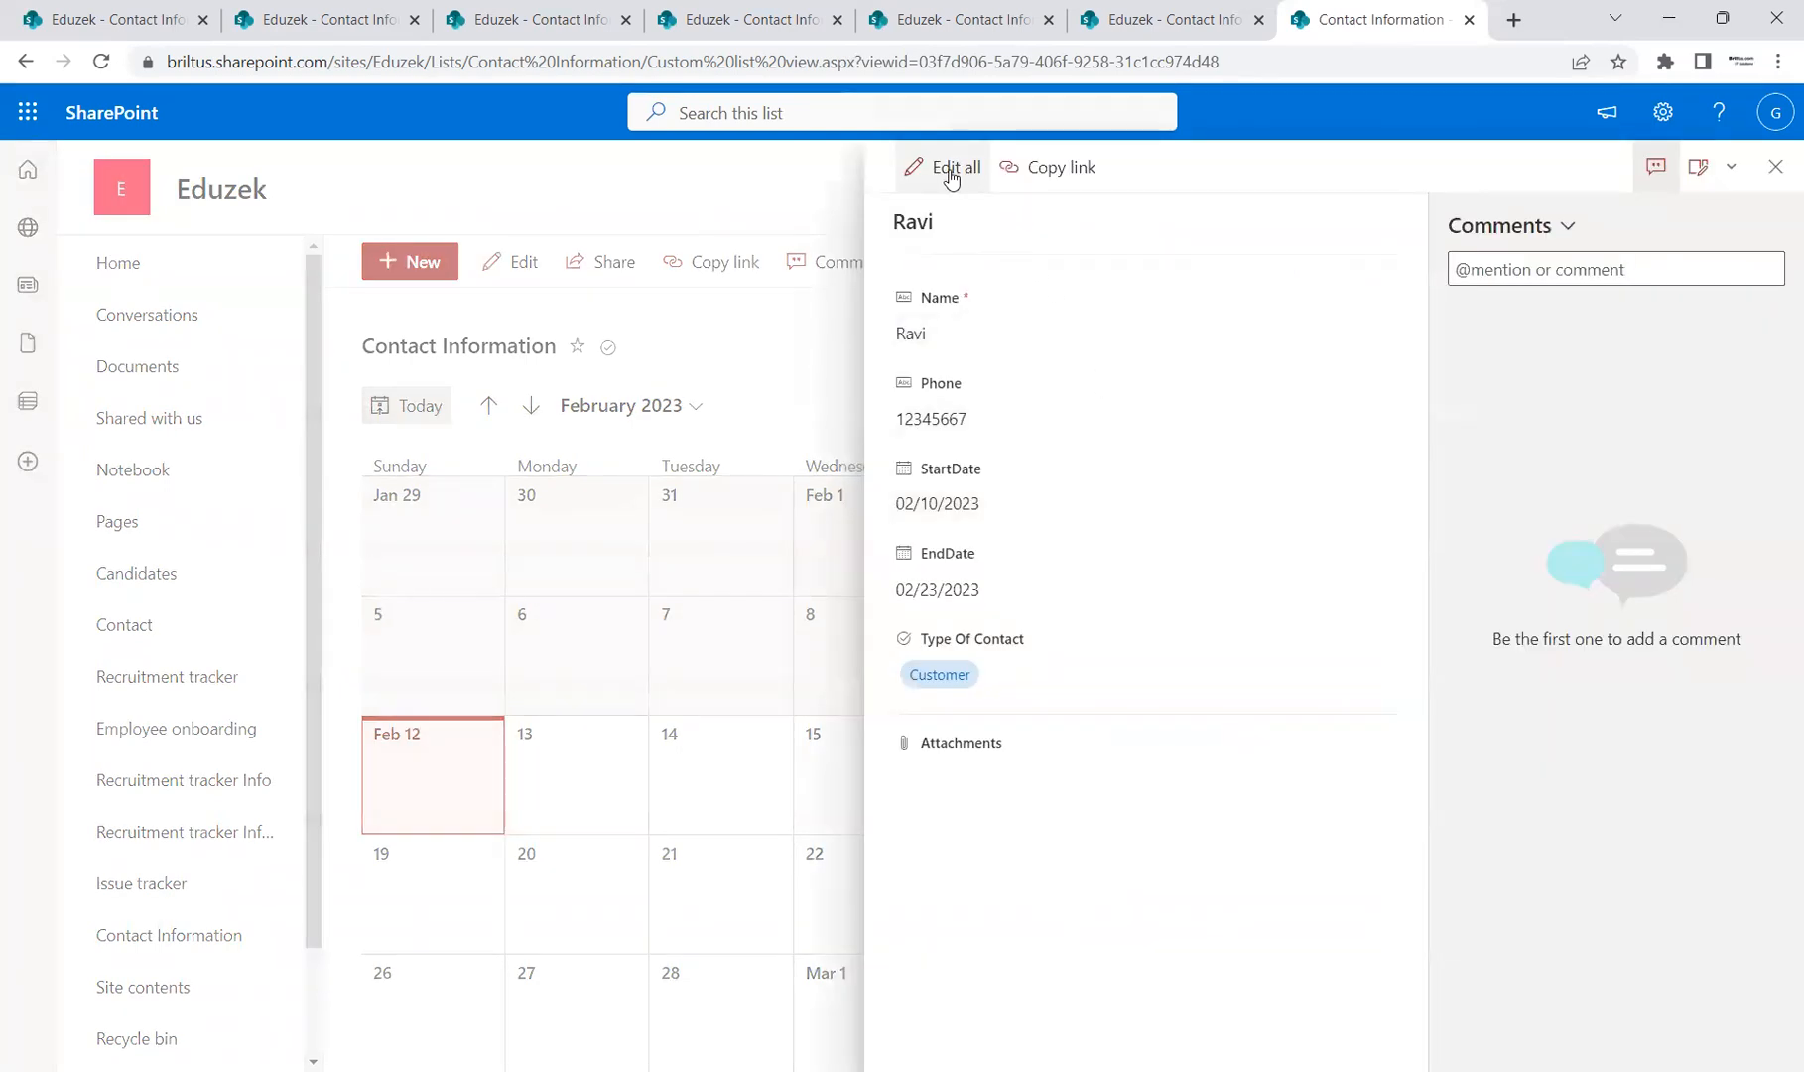
{"action": "left_click", "coordinate": [951, 169]}
{"action": "left_click", "coordinate": [1007, 339]}
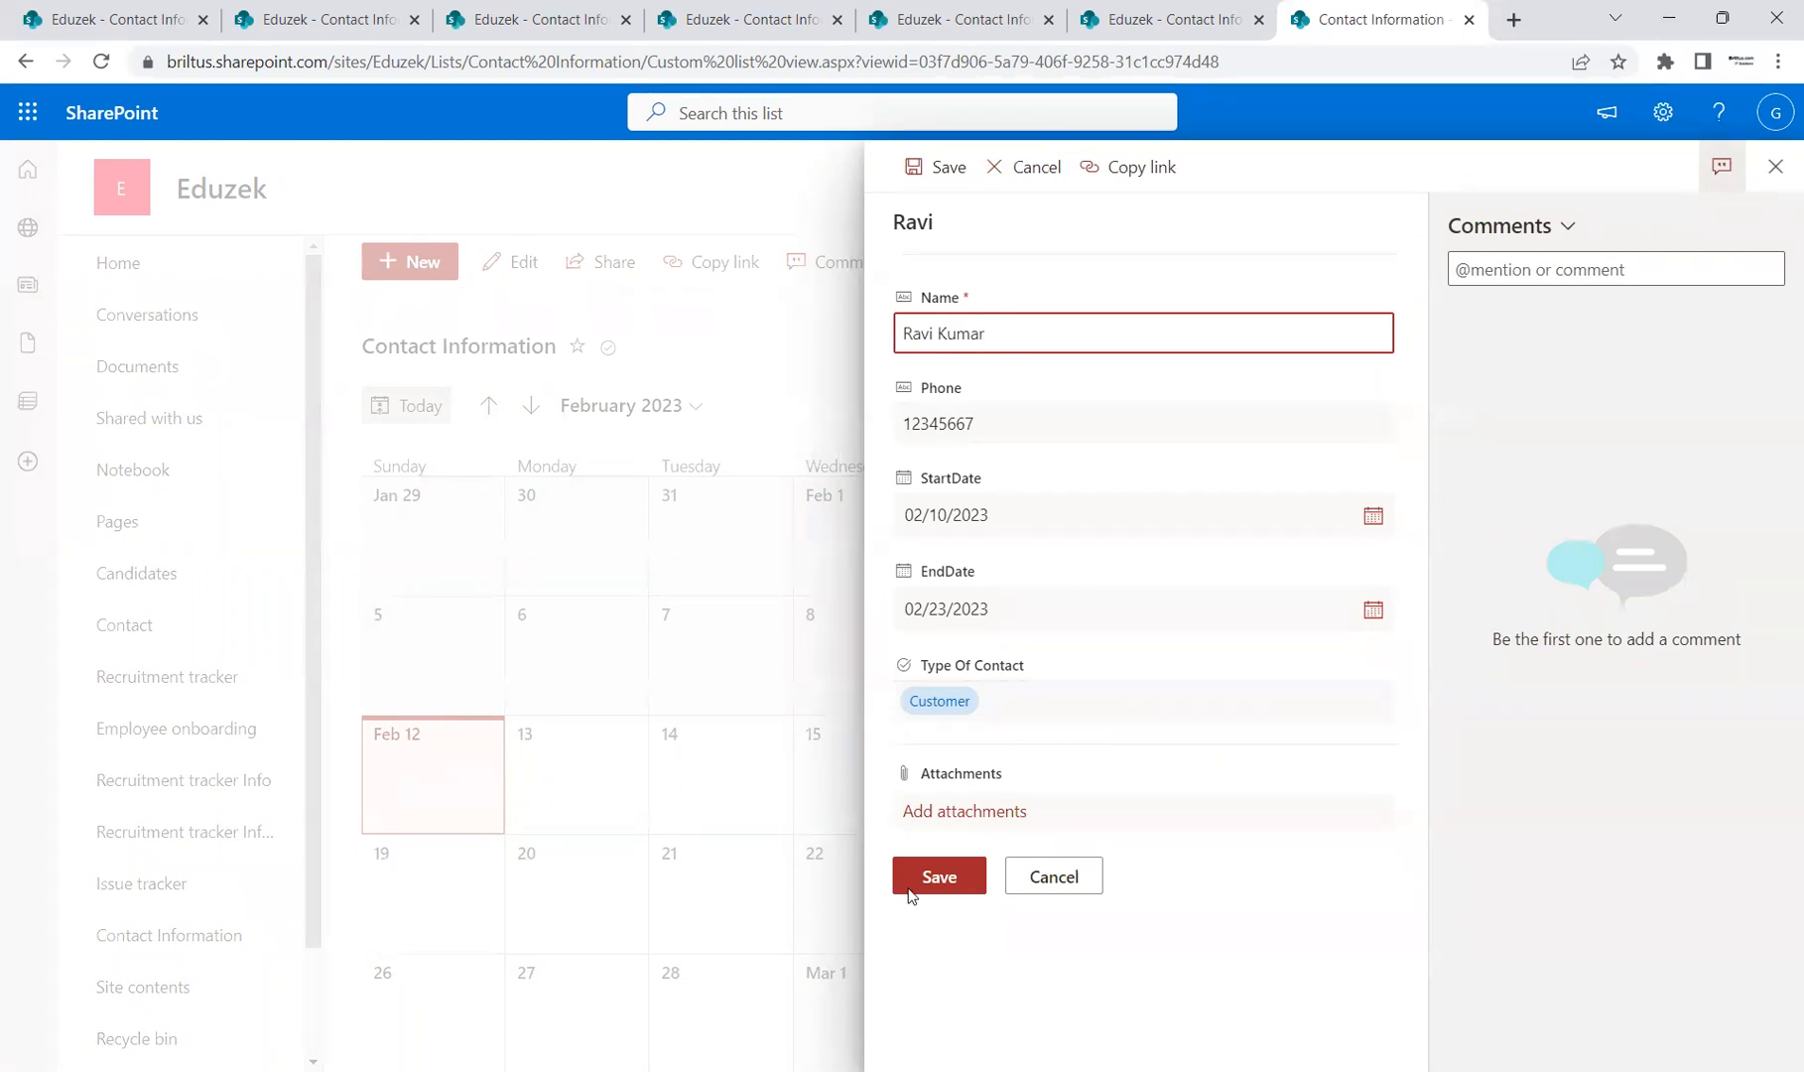
{"action": "left_click", "coordinate": [940, 878]}
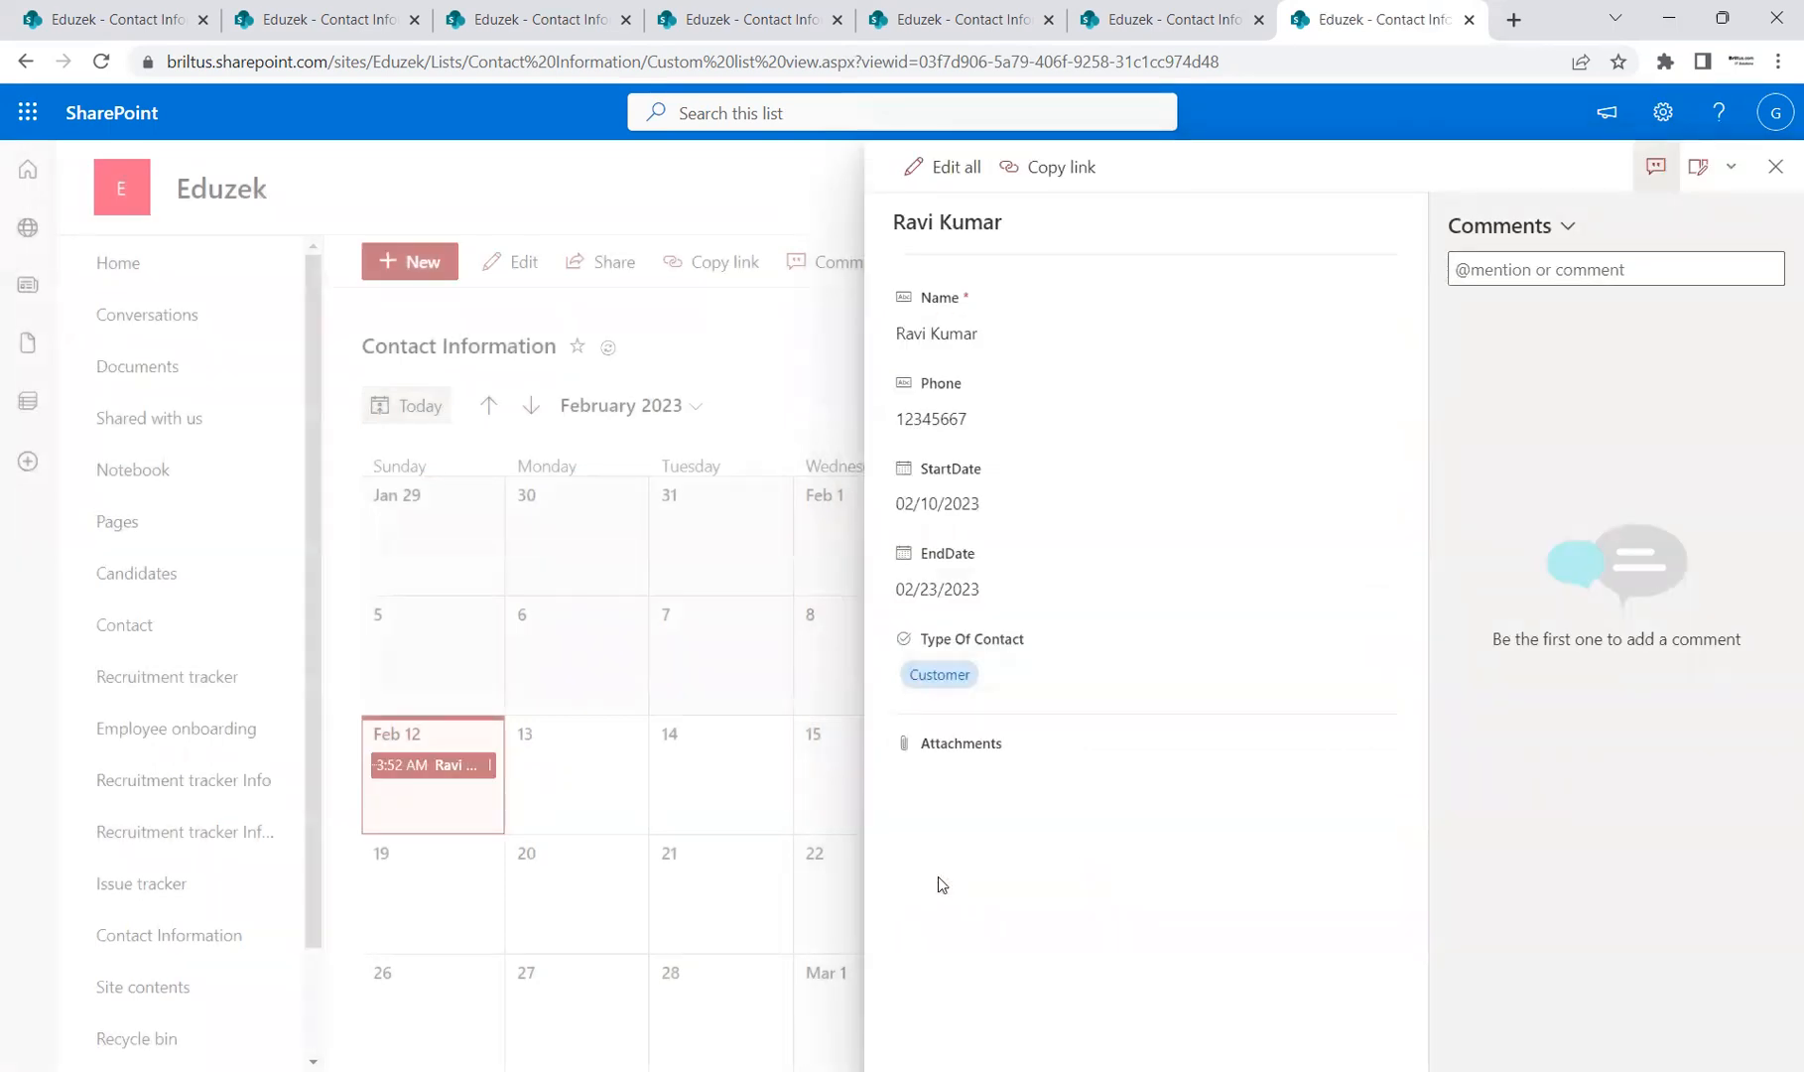
{"action": "left_click", "coordinate": [1774, 166]}
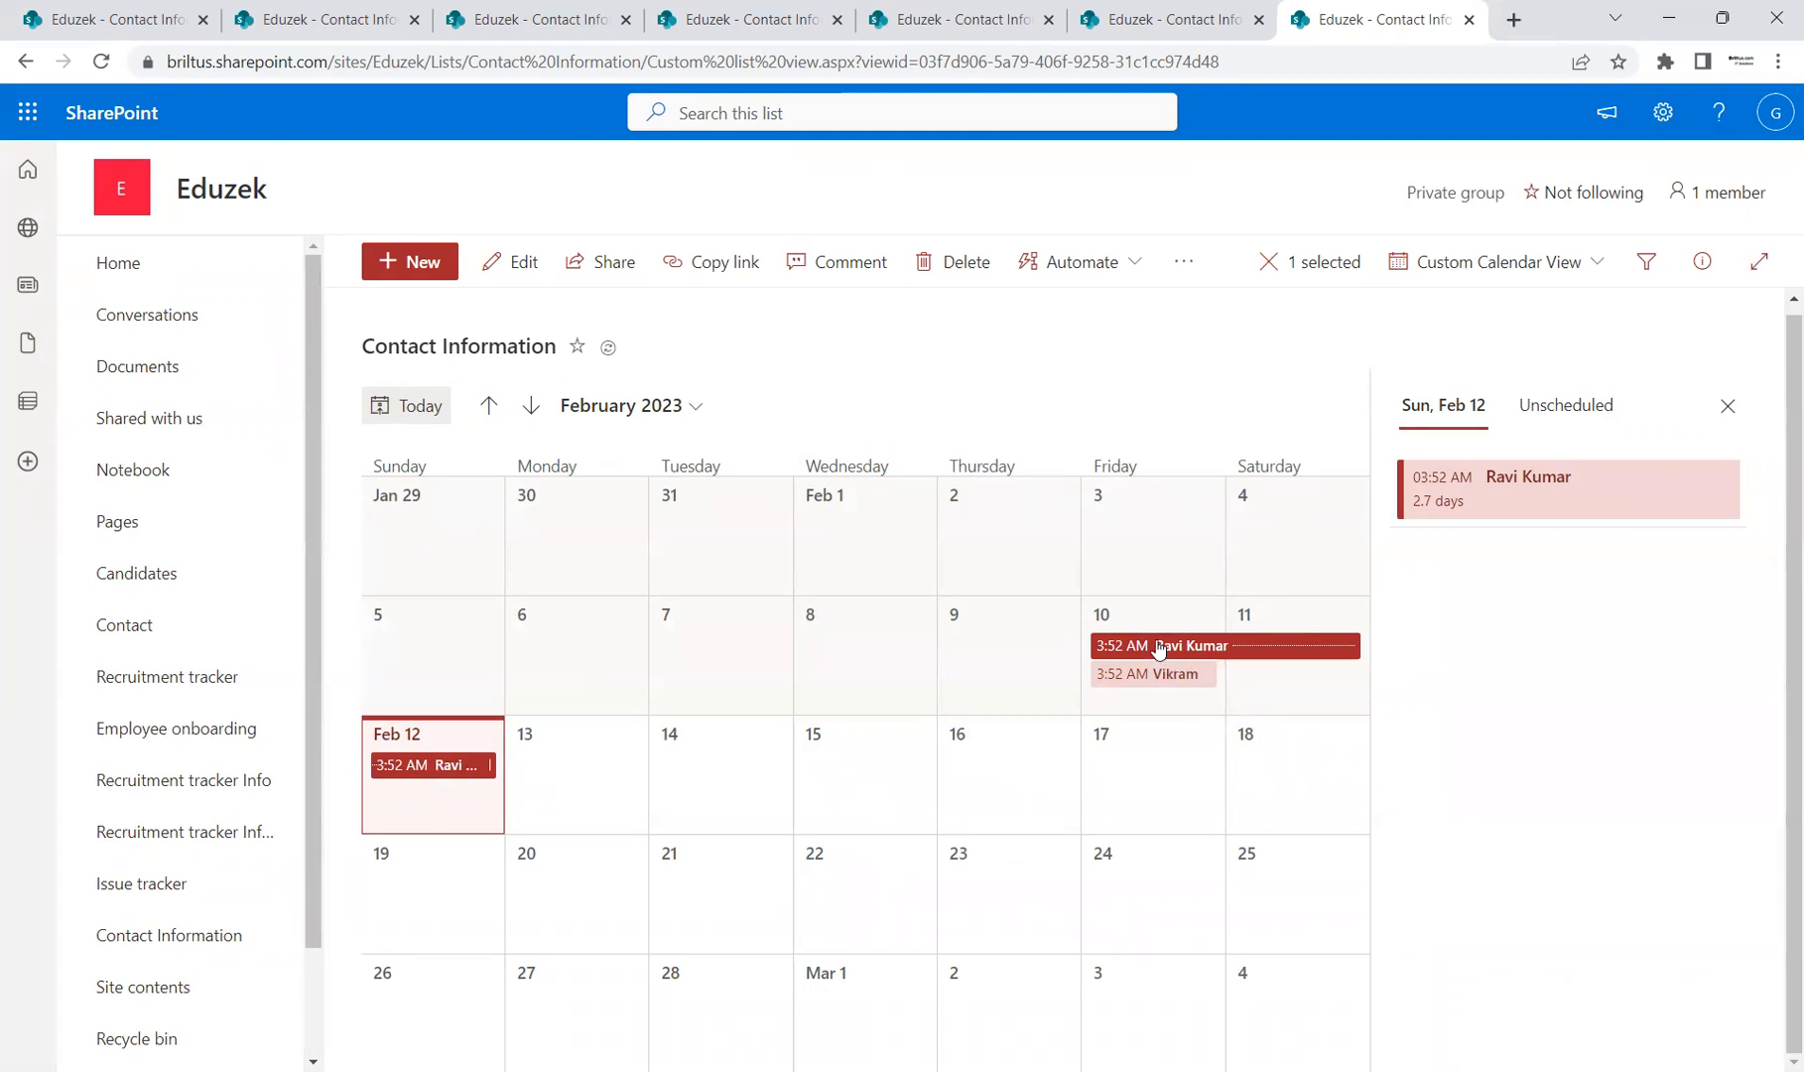
Step: Change the Custom Calendar View's start date to StartDate and end date to EndDate, and save
{"action": "left_click", "coordinate": [1577, 281]}
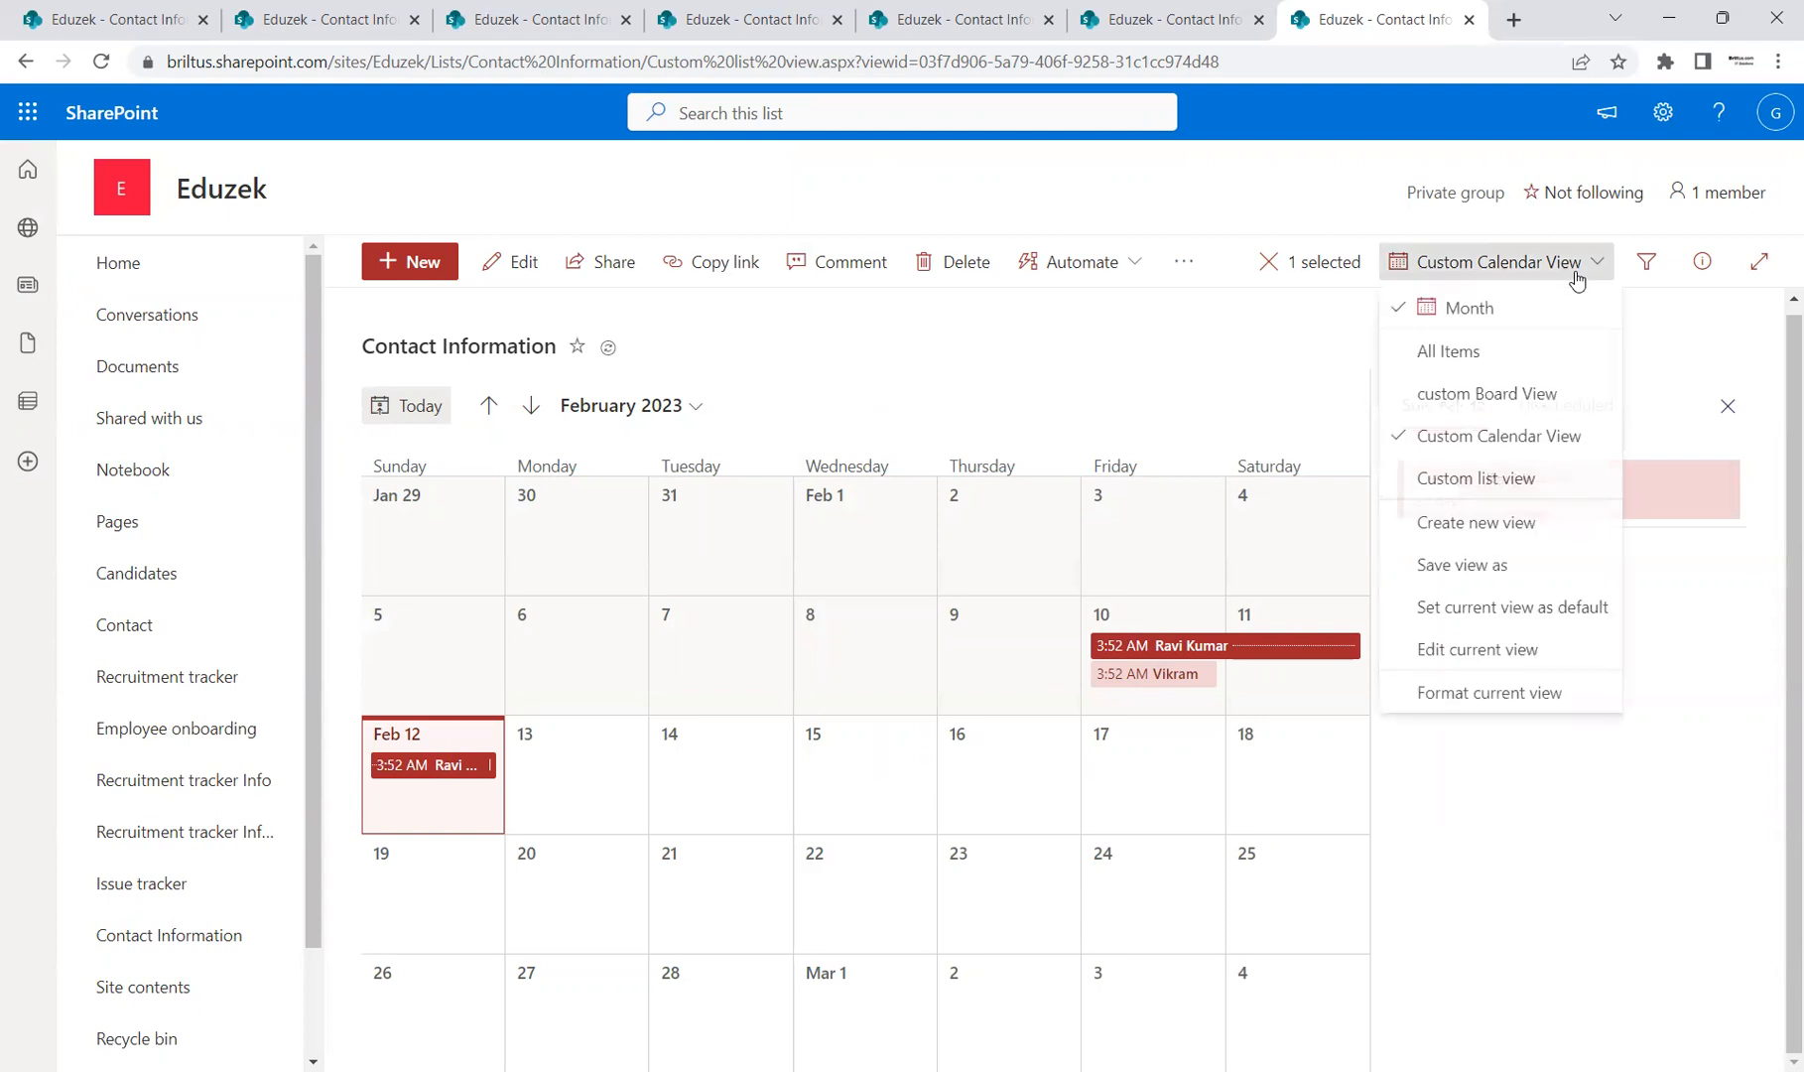
{"action": "left_click", "coordinate": [1503, 657]}
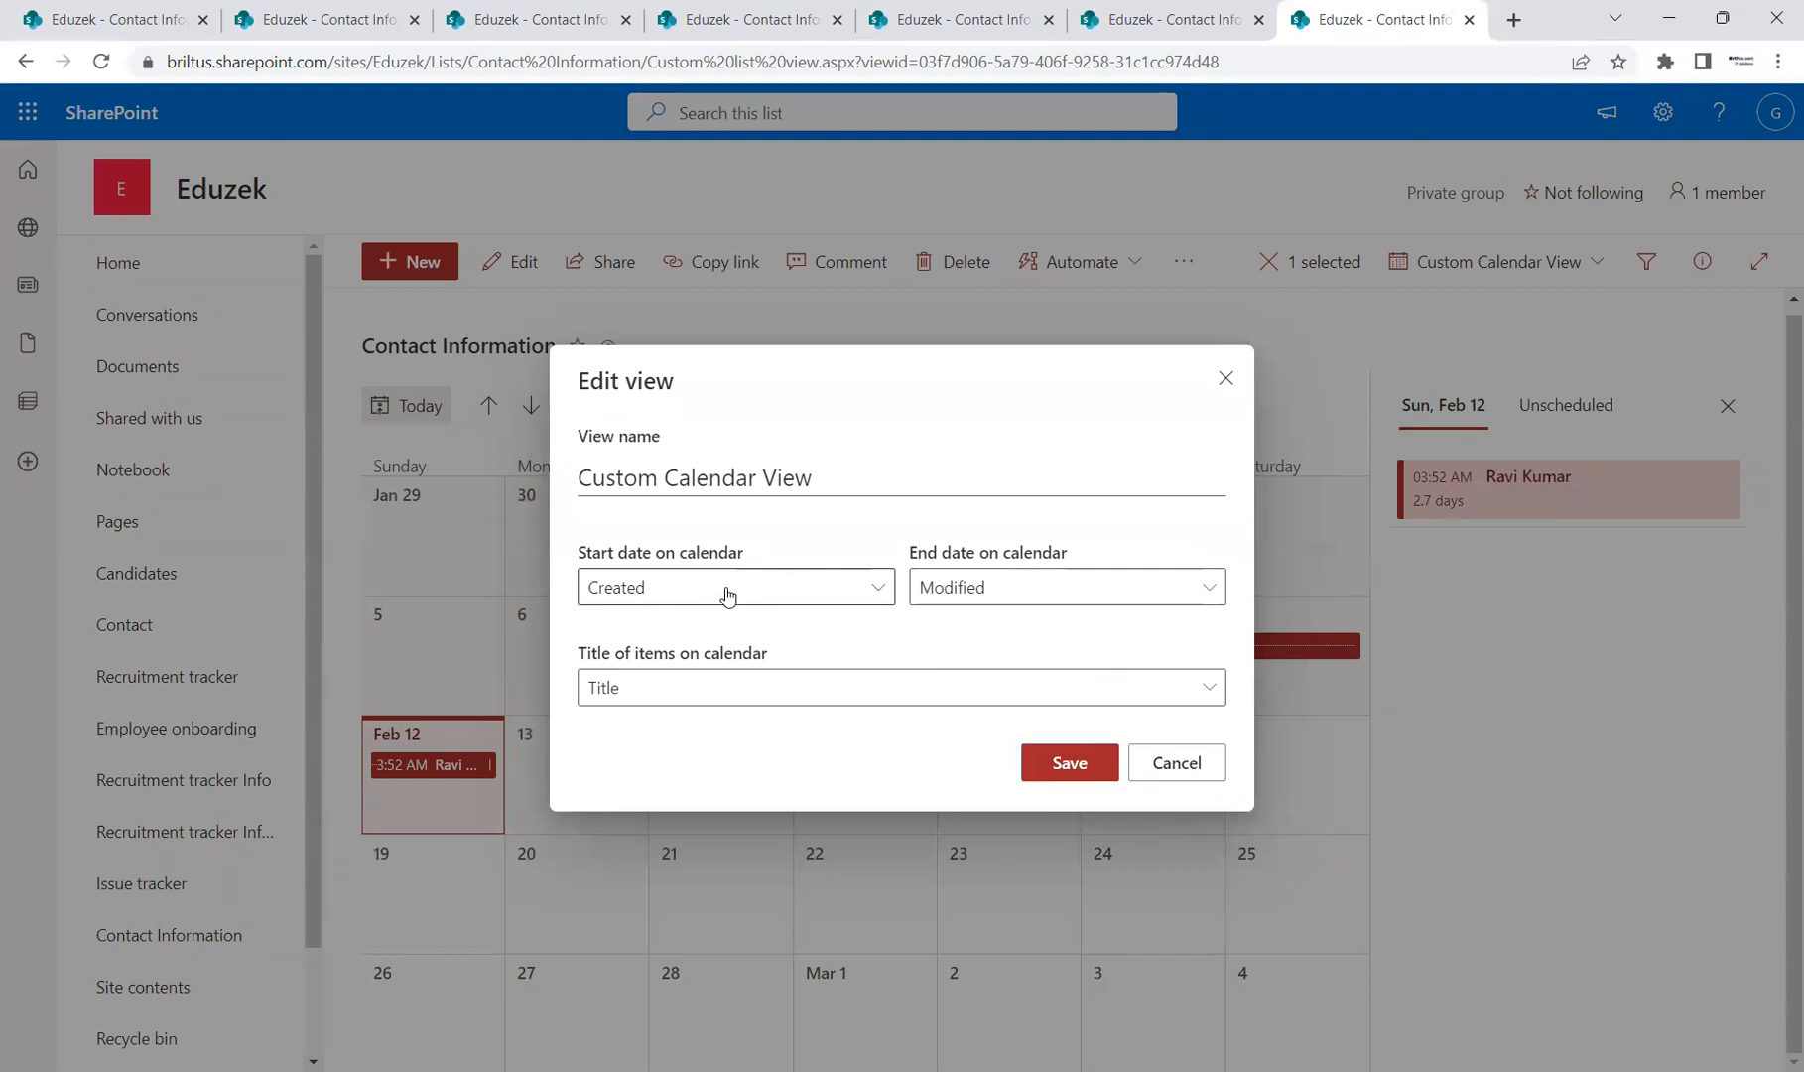
{"action": "left_click", "coordinate": [878, 589]}
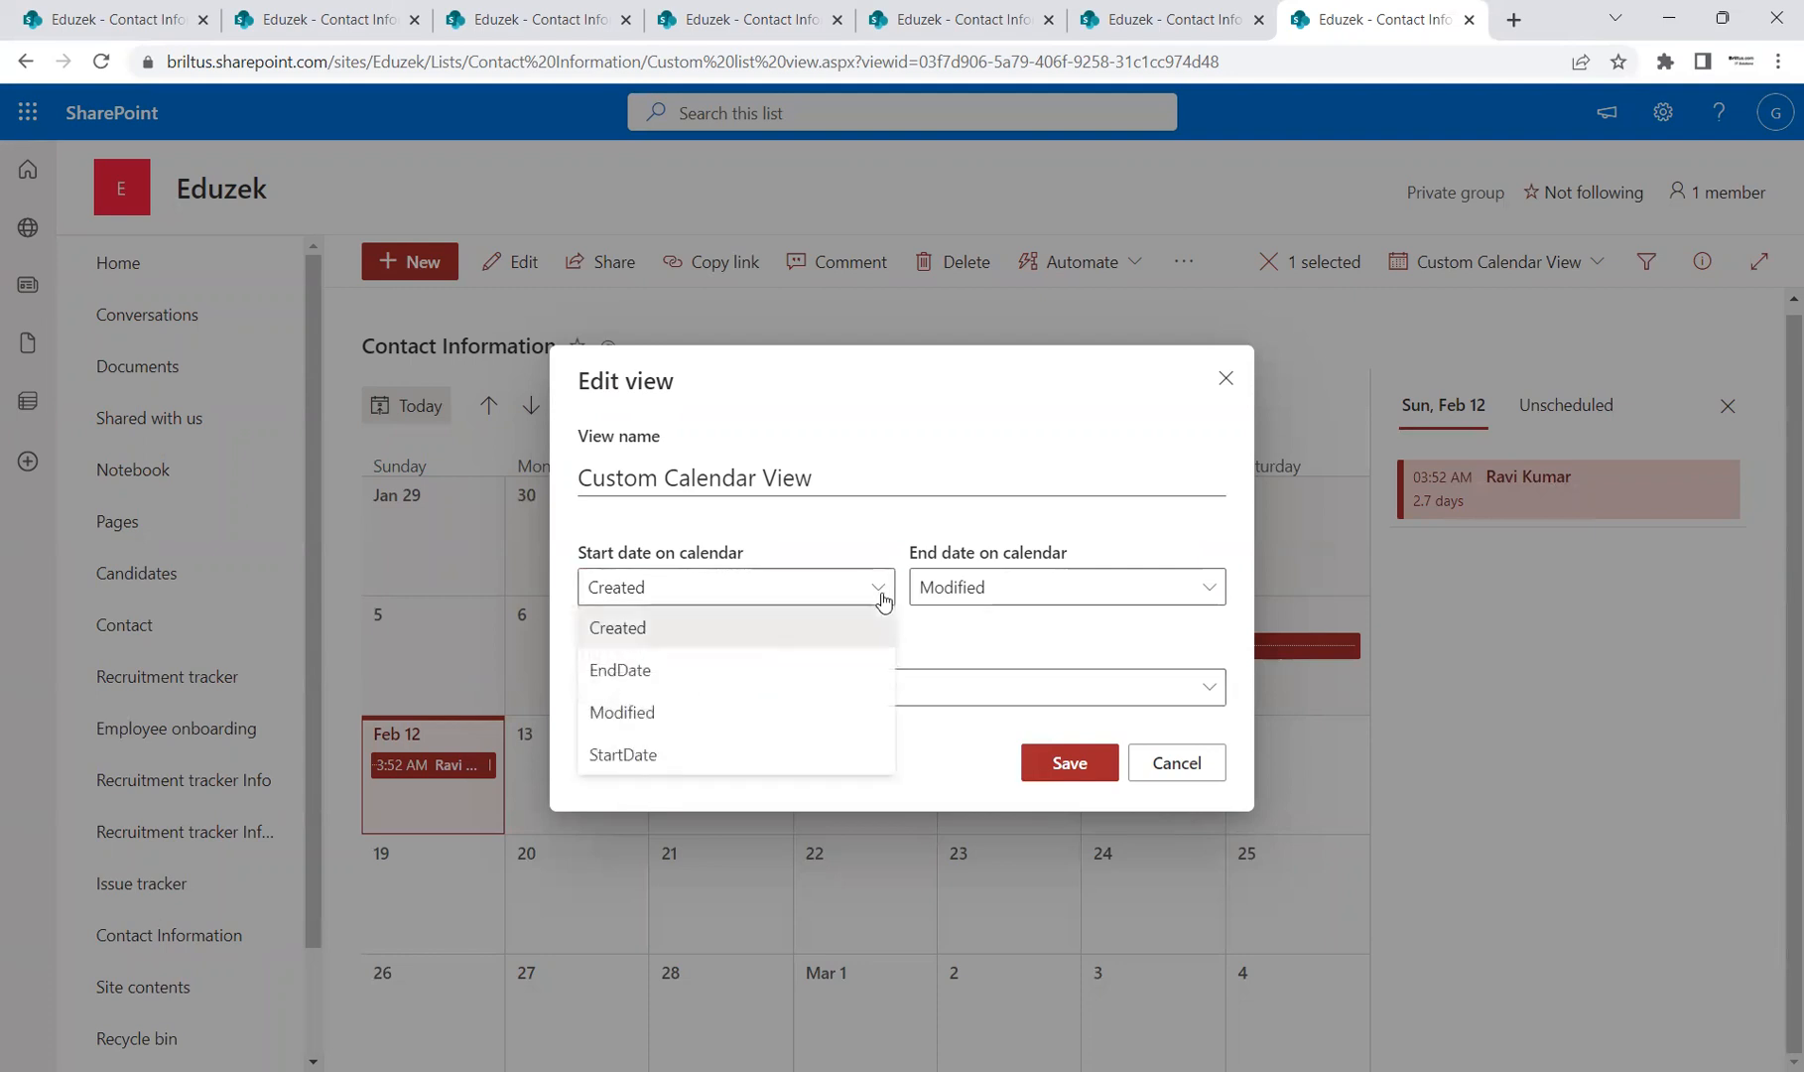
{"action": "left_click", "coordinate": [790, 746]}
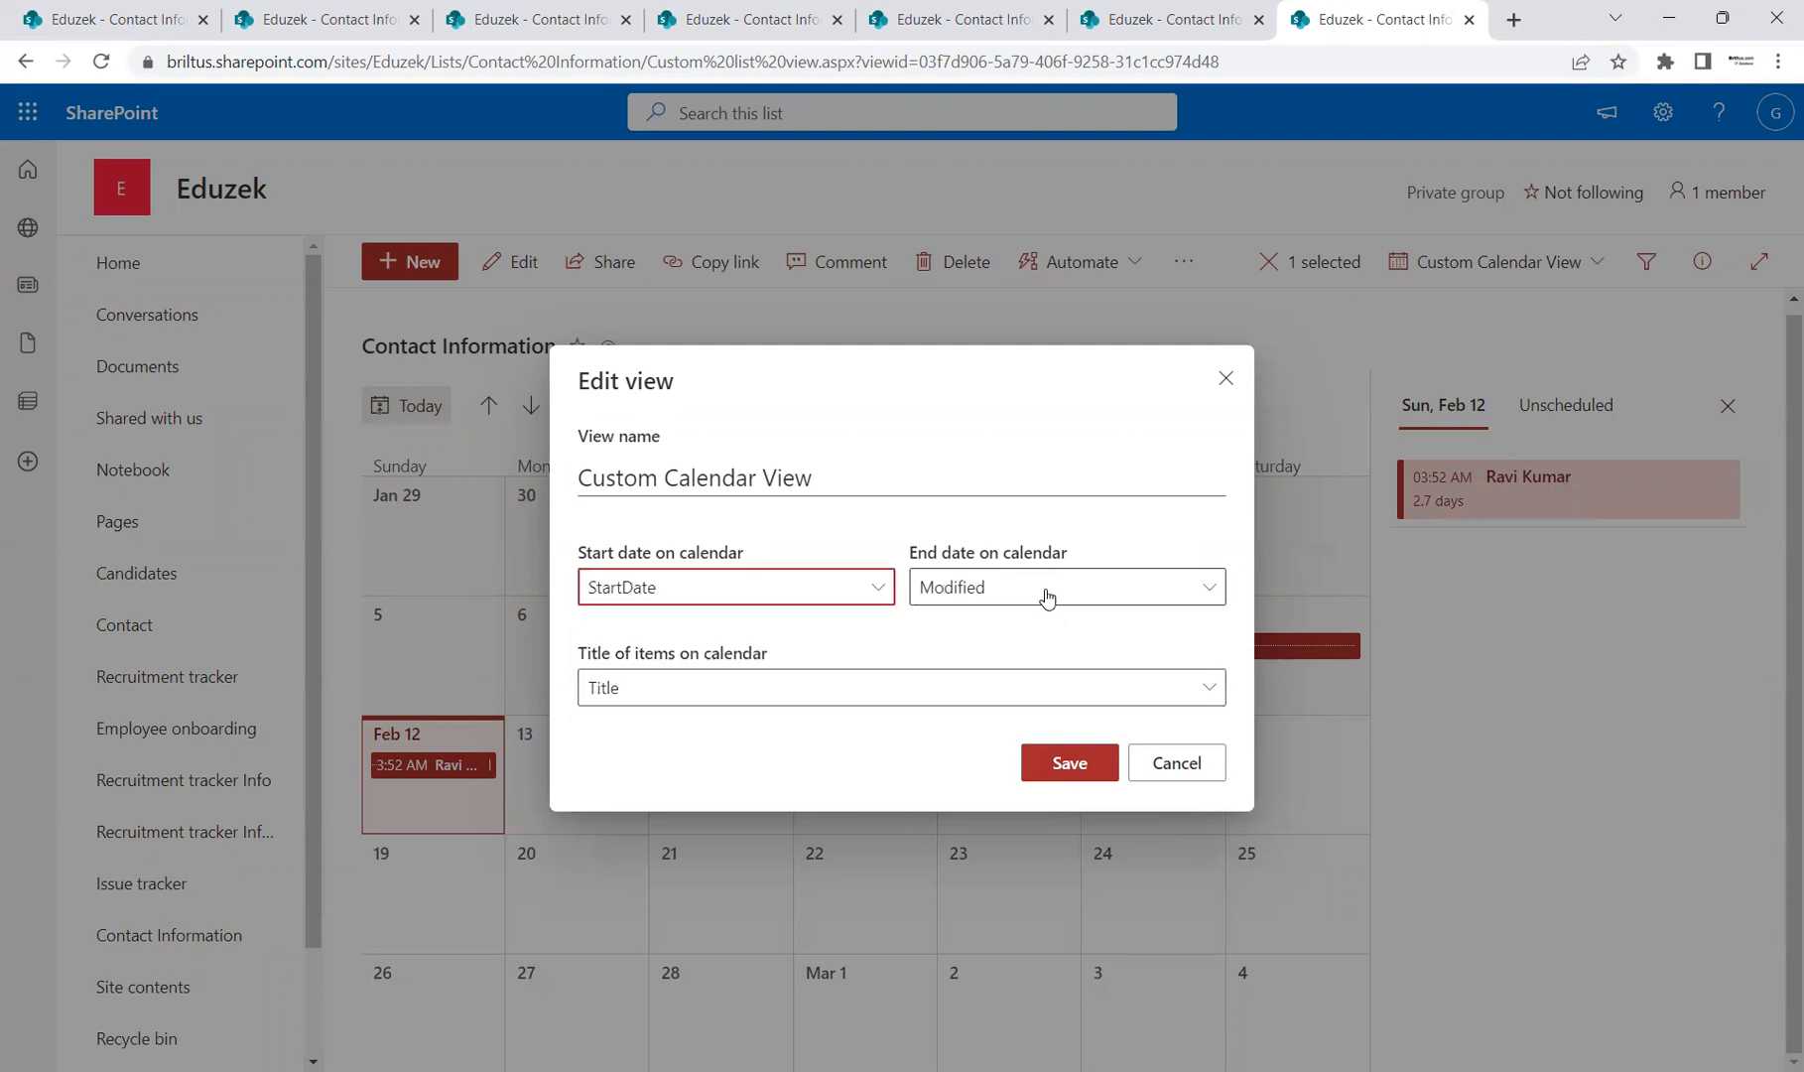
{"action": "left_click", "coordinate": [1046, 593]}
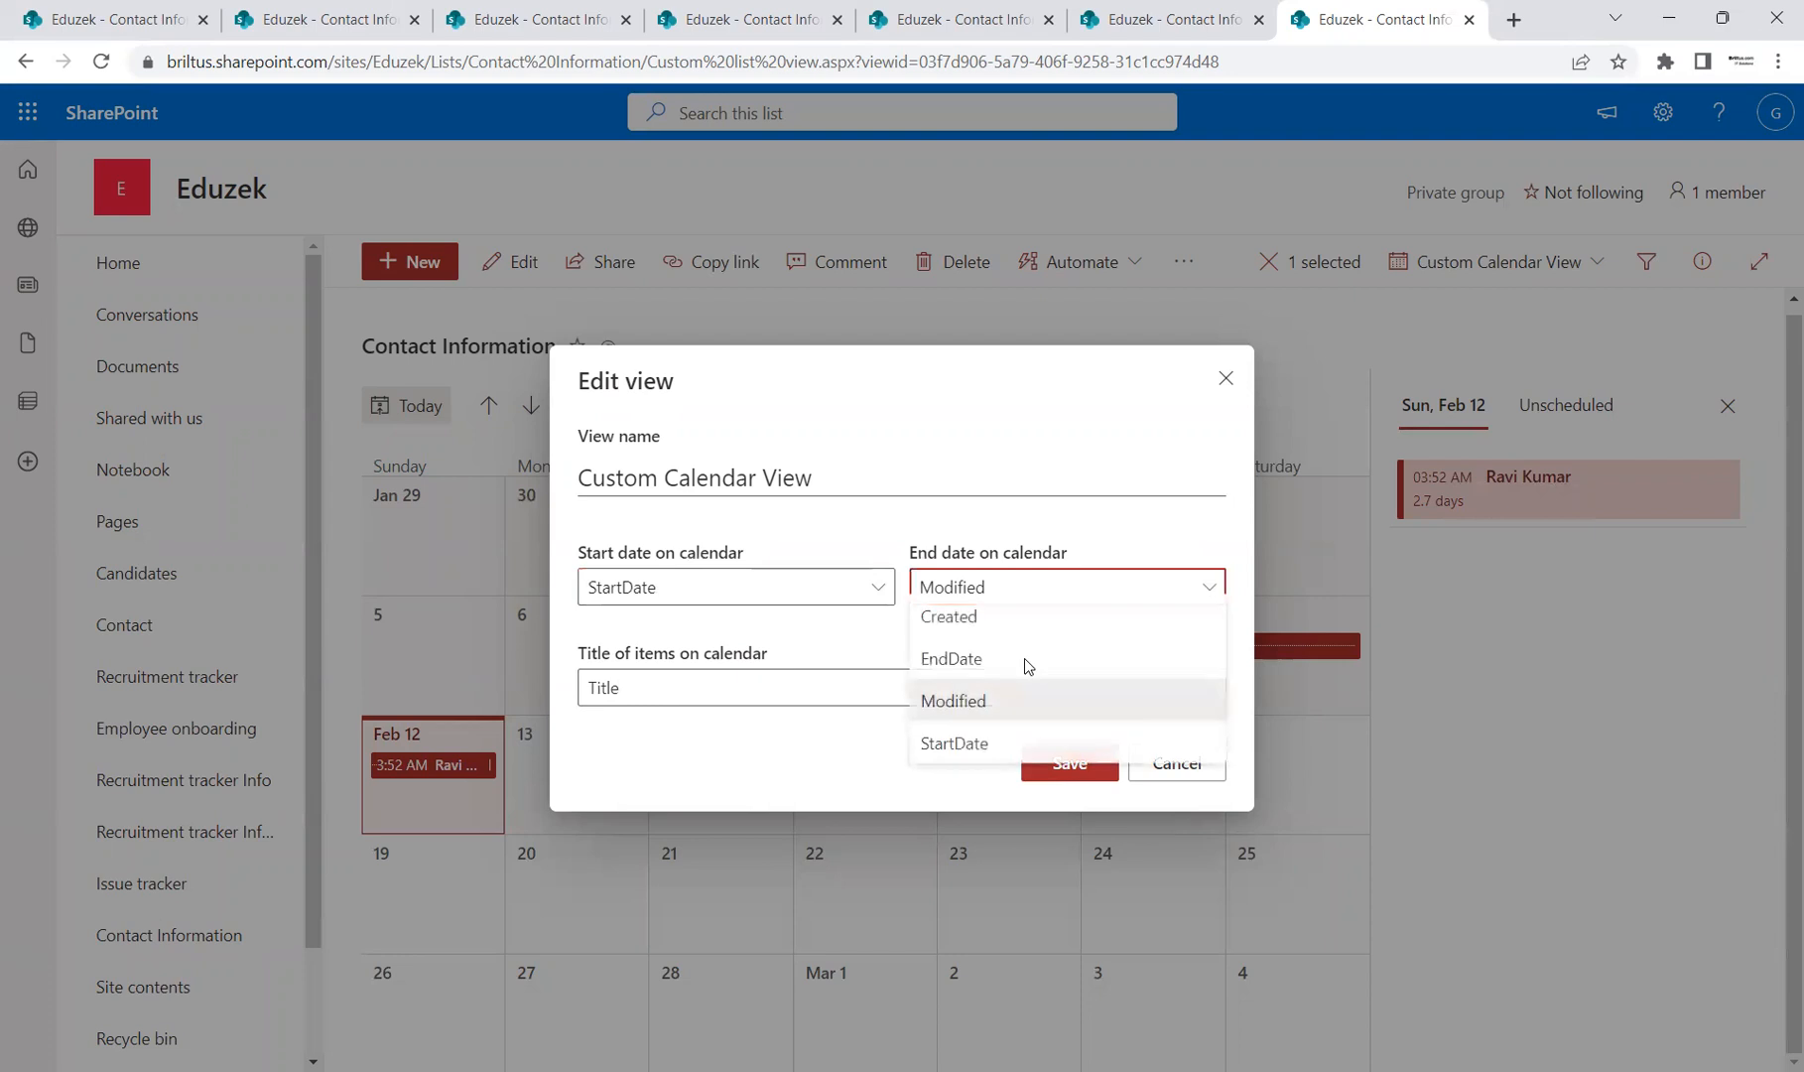
{"action": "left_click", "coordinate": [959, 672]}
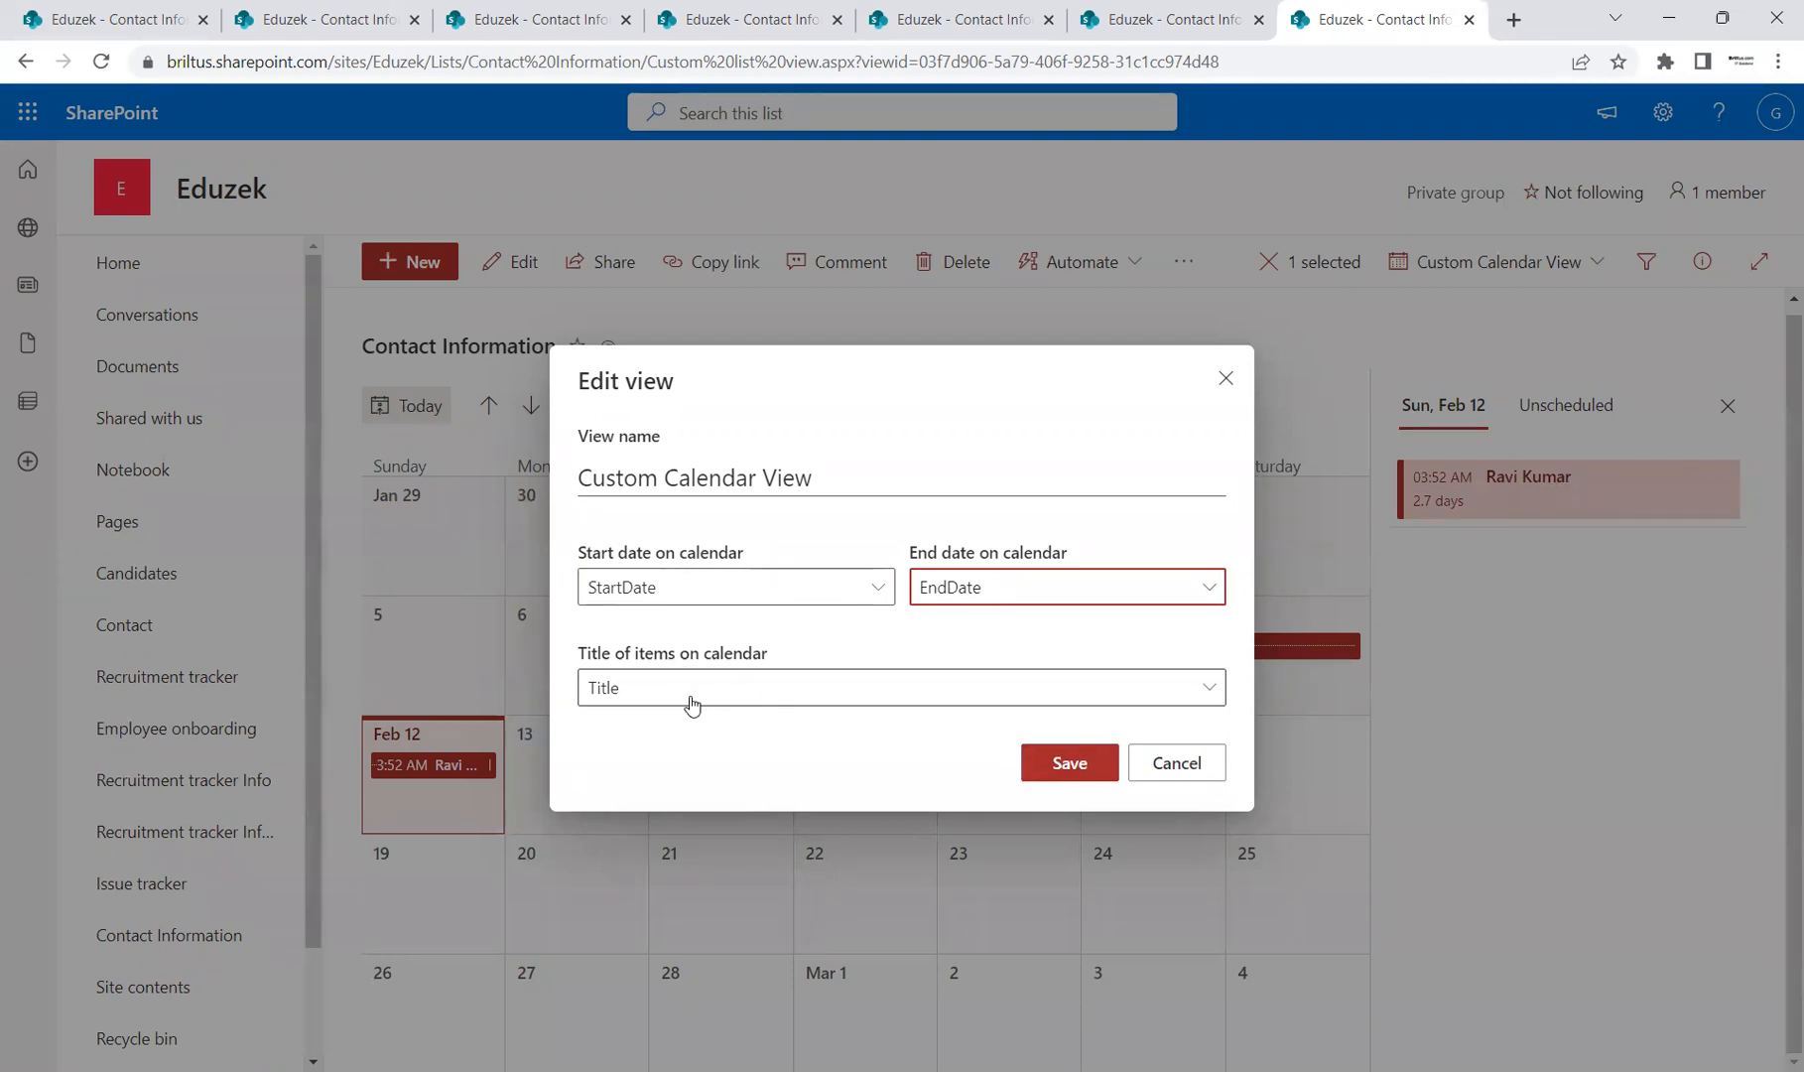
{"action": "left_click", "coordinate": [1069, 761]}
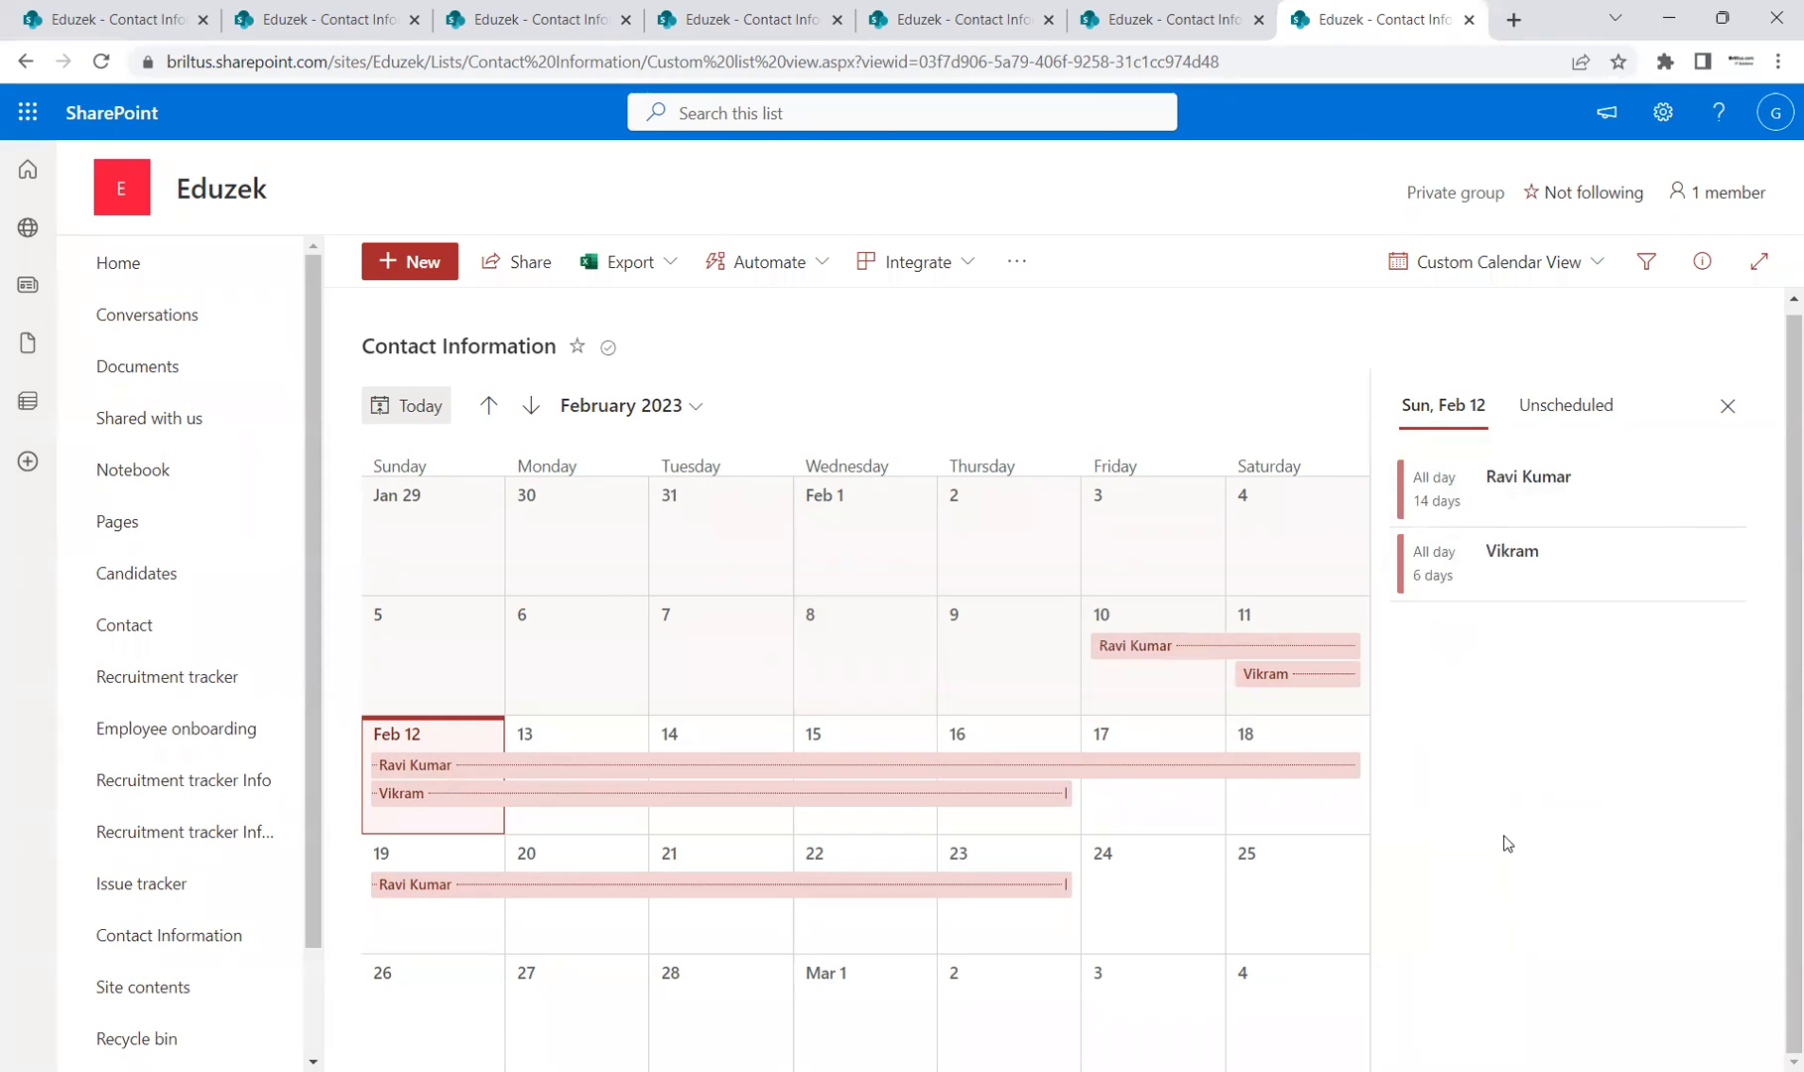
Step: Create a new Gallery view named 'Custom Gallery View'
{"action": "left_click", "coordinate": [1592, 276]}
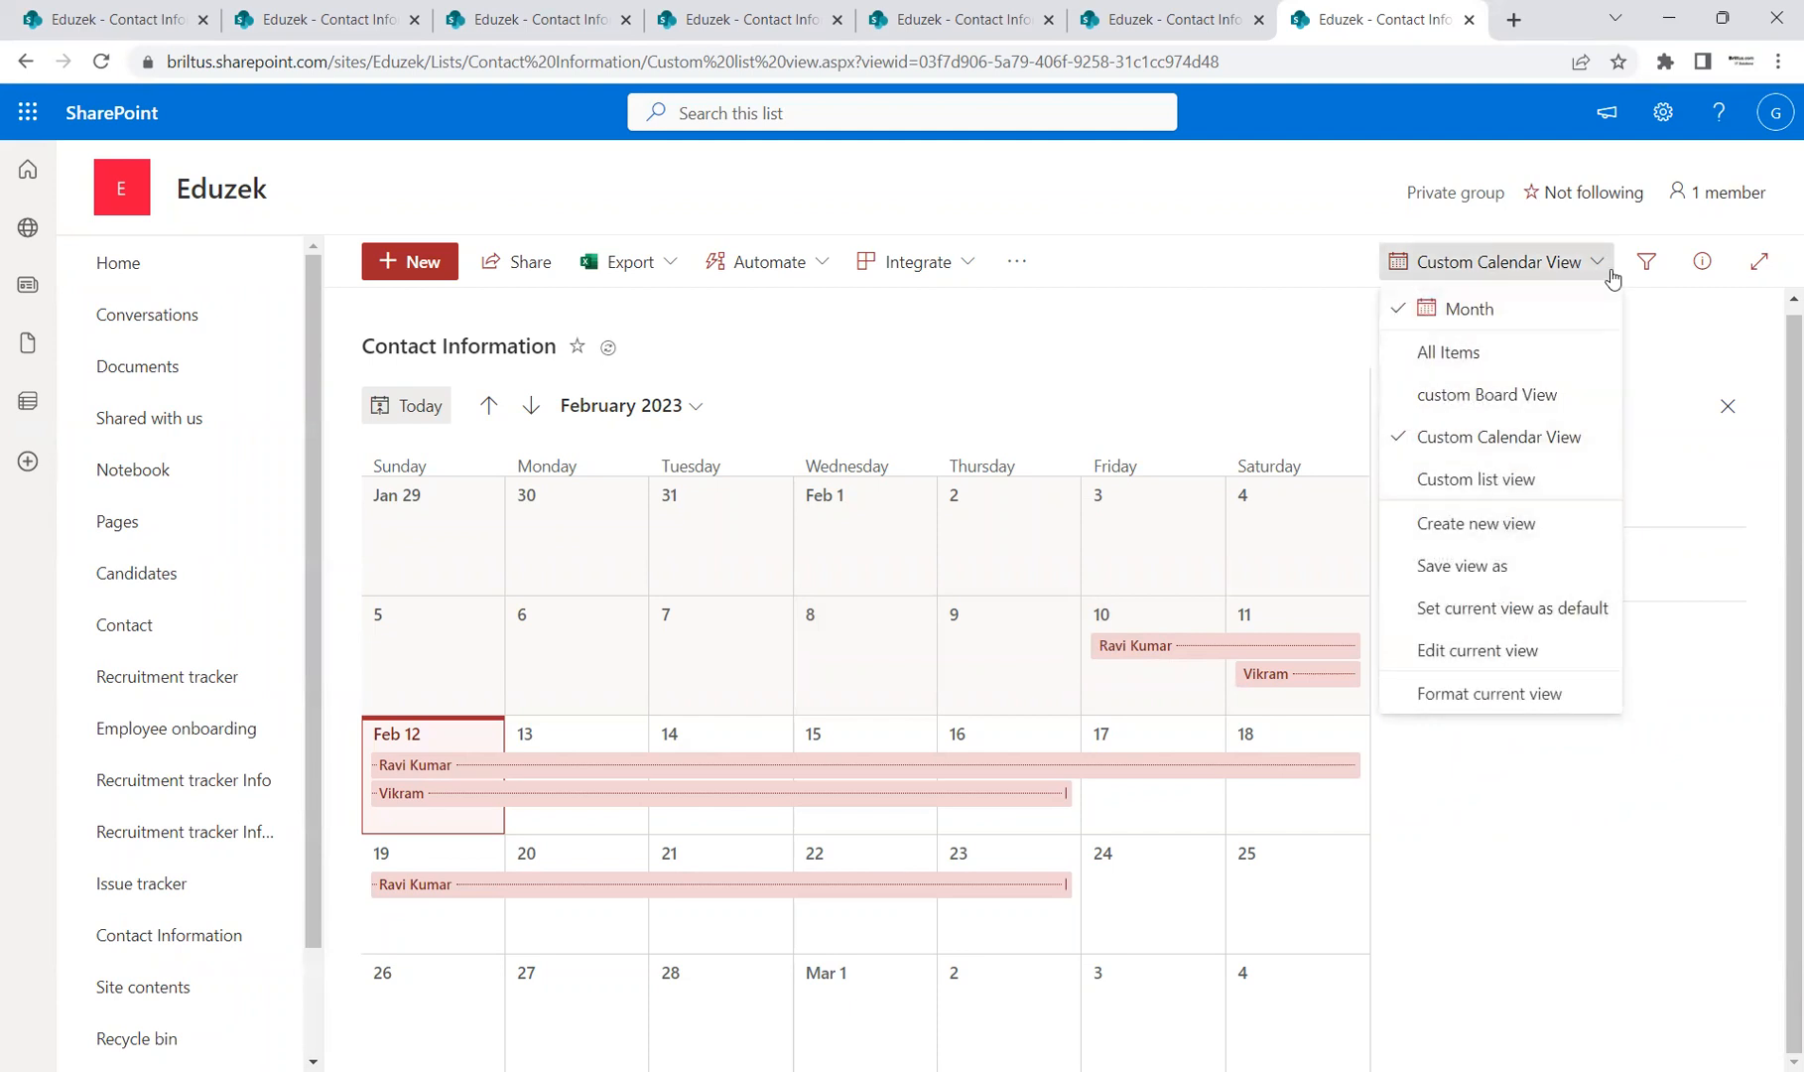
{"action": "left_click", "coordinate": [1525, 533]}
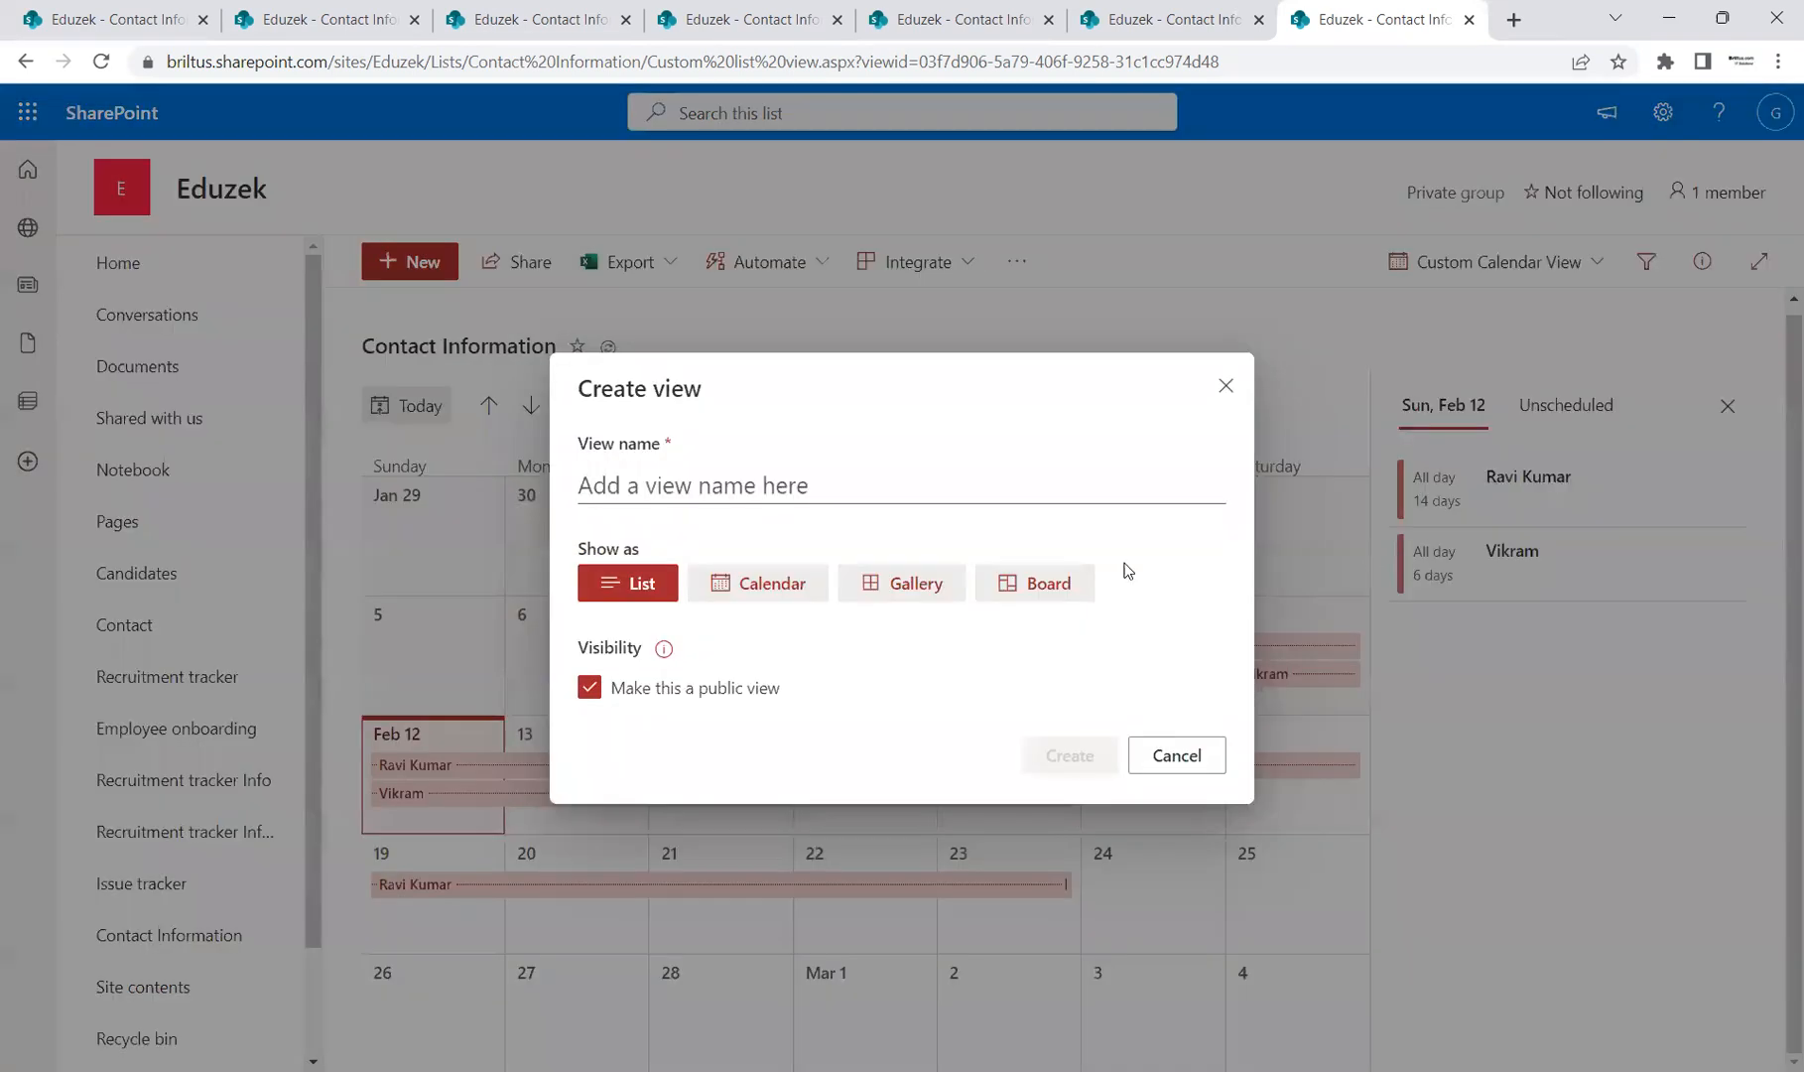
{"action": "left_click", "coordinate": [900, 583]}
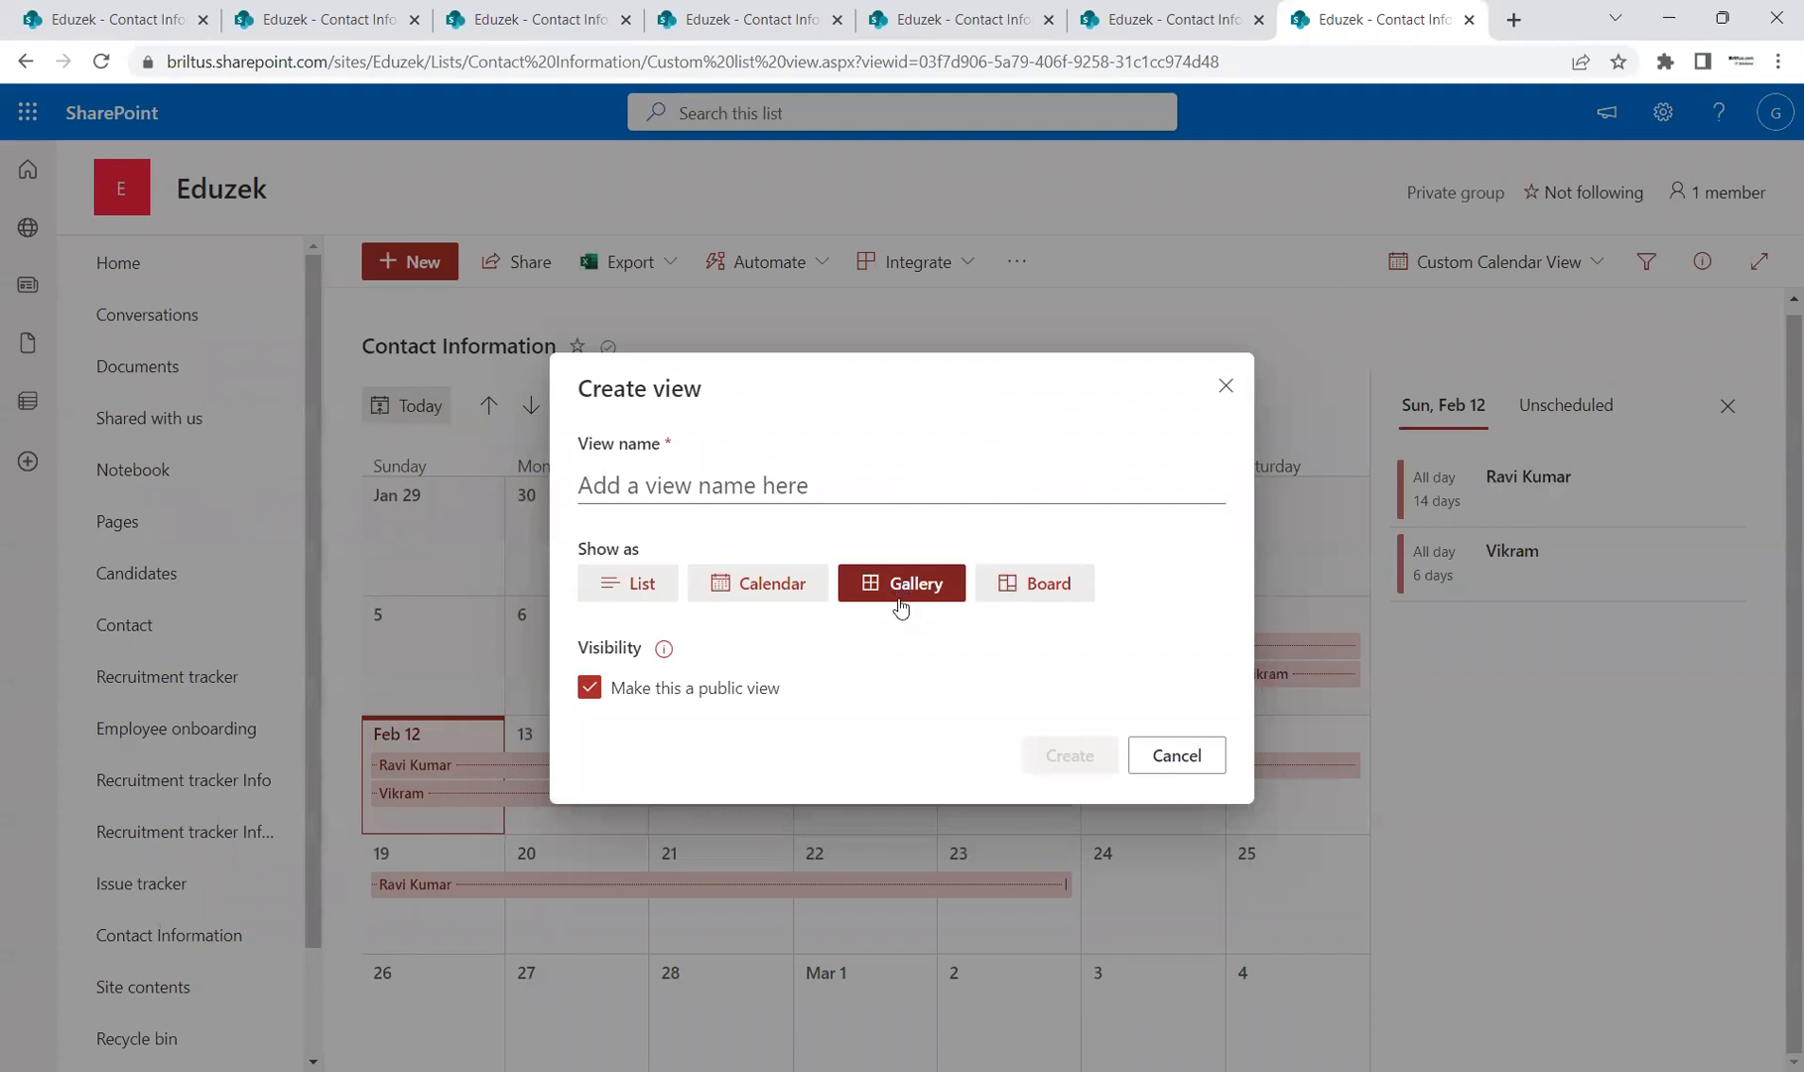
{"action": "left_click", "coordinate": [815, 483]}
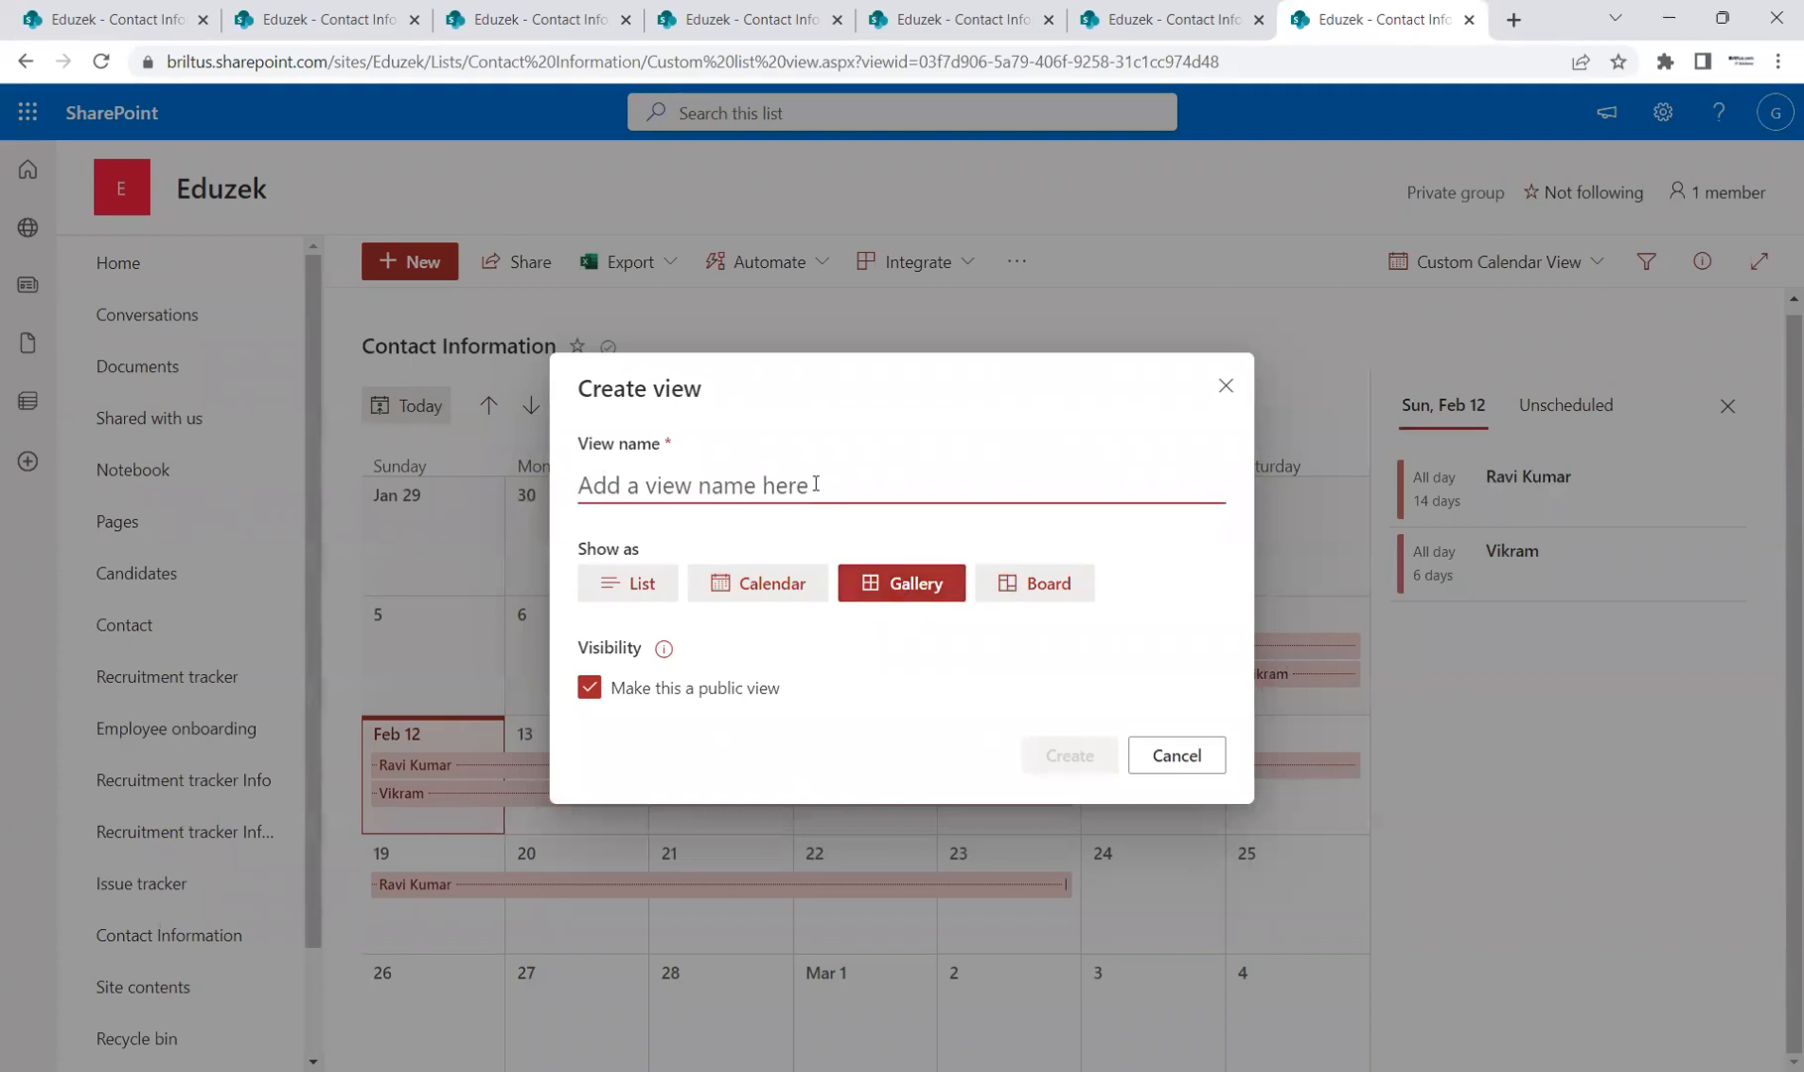
{"action": "type", "text": "Custom Ga"}
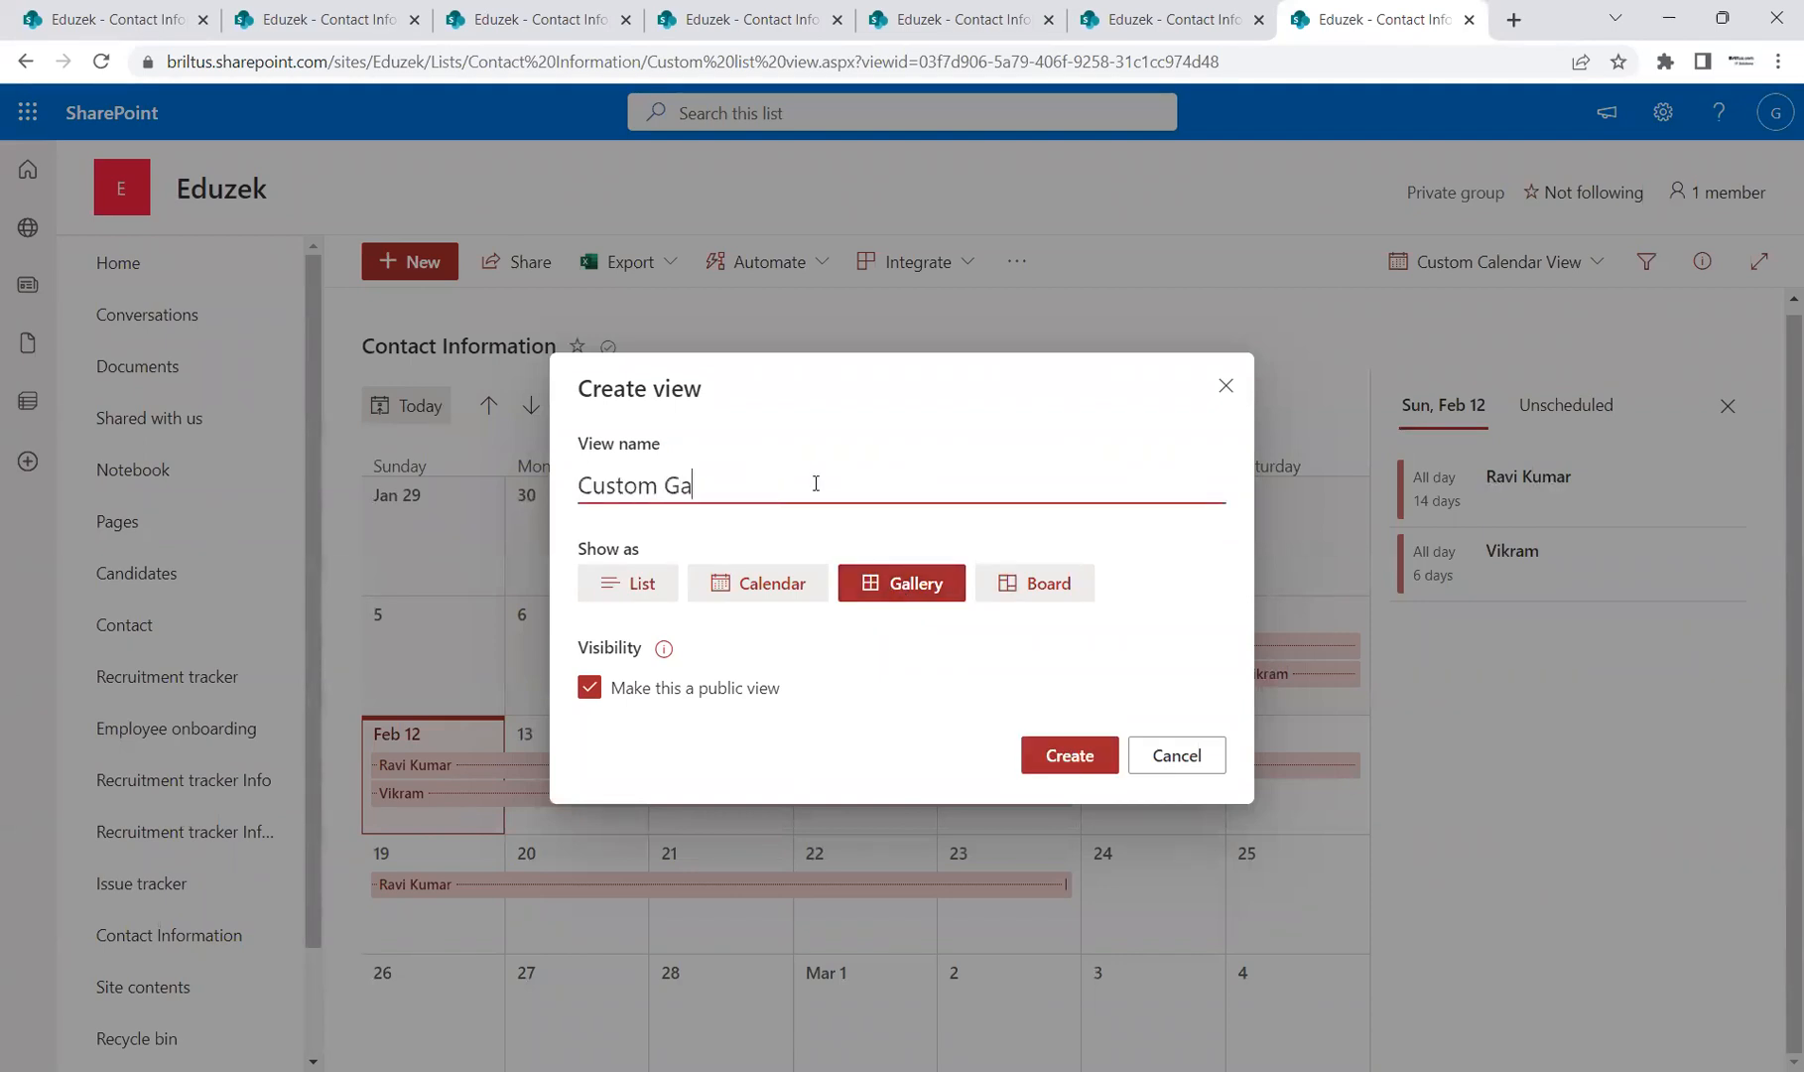
{"action": "type", "text": "llery Vie"}
{"action": "key", "text": "BackSpace"}
{"action": "key", "text": "BackSpace"}
{"action": "type", "text": "iew"}
{"action": "left_click", "coordinate": [1064, 756]}
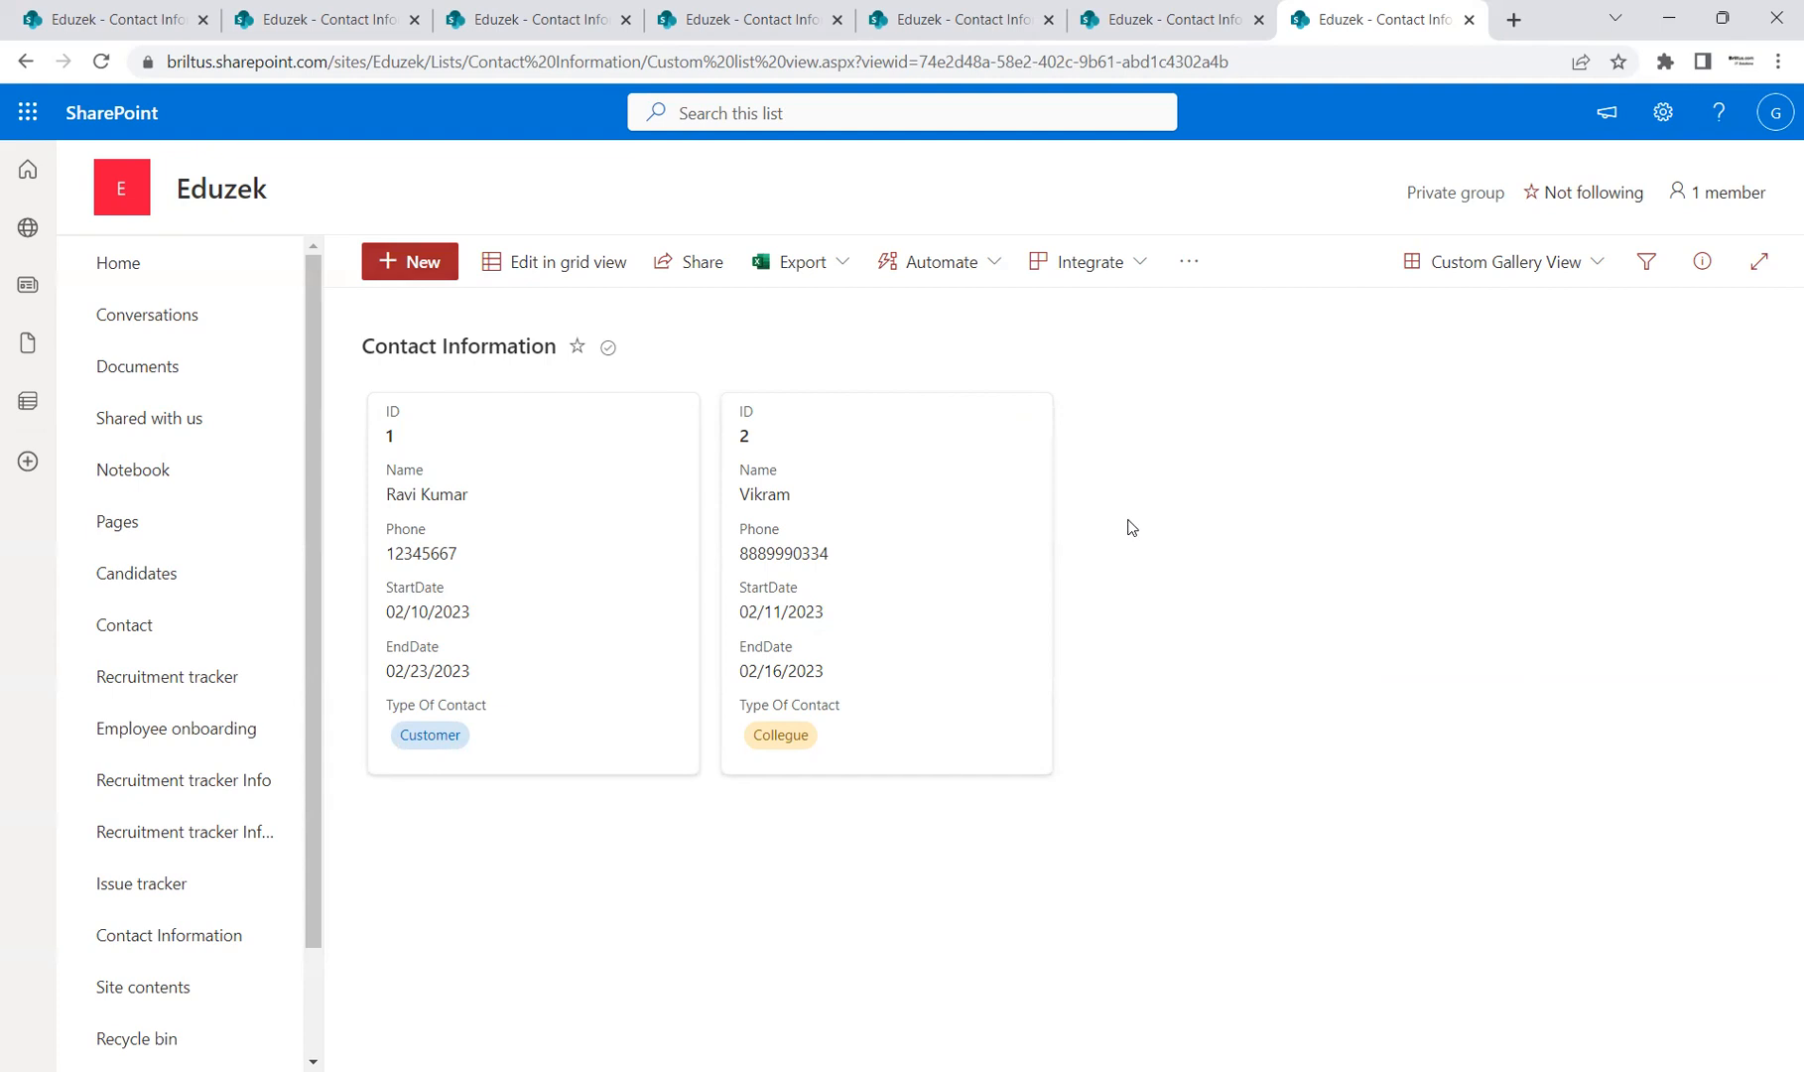
Step: Look through the Custom Gallery View's Edit View settings, cancel without saving, and reopen the view selector
{"action": "left_click", "coordinate": [1576, 270]}
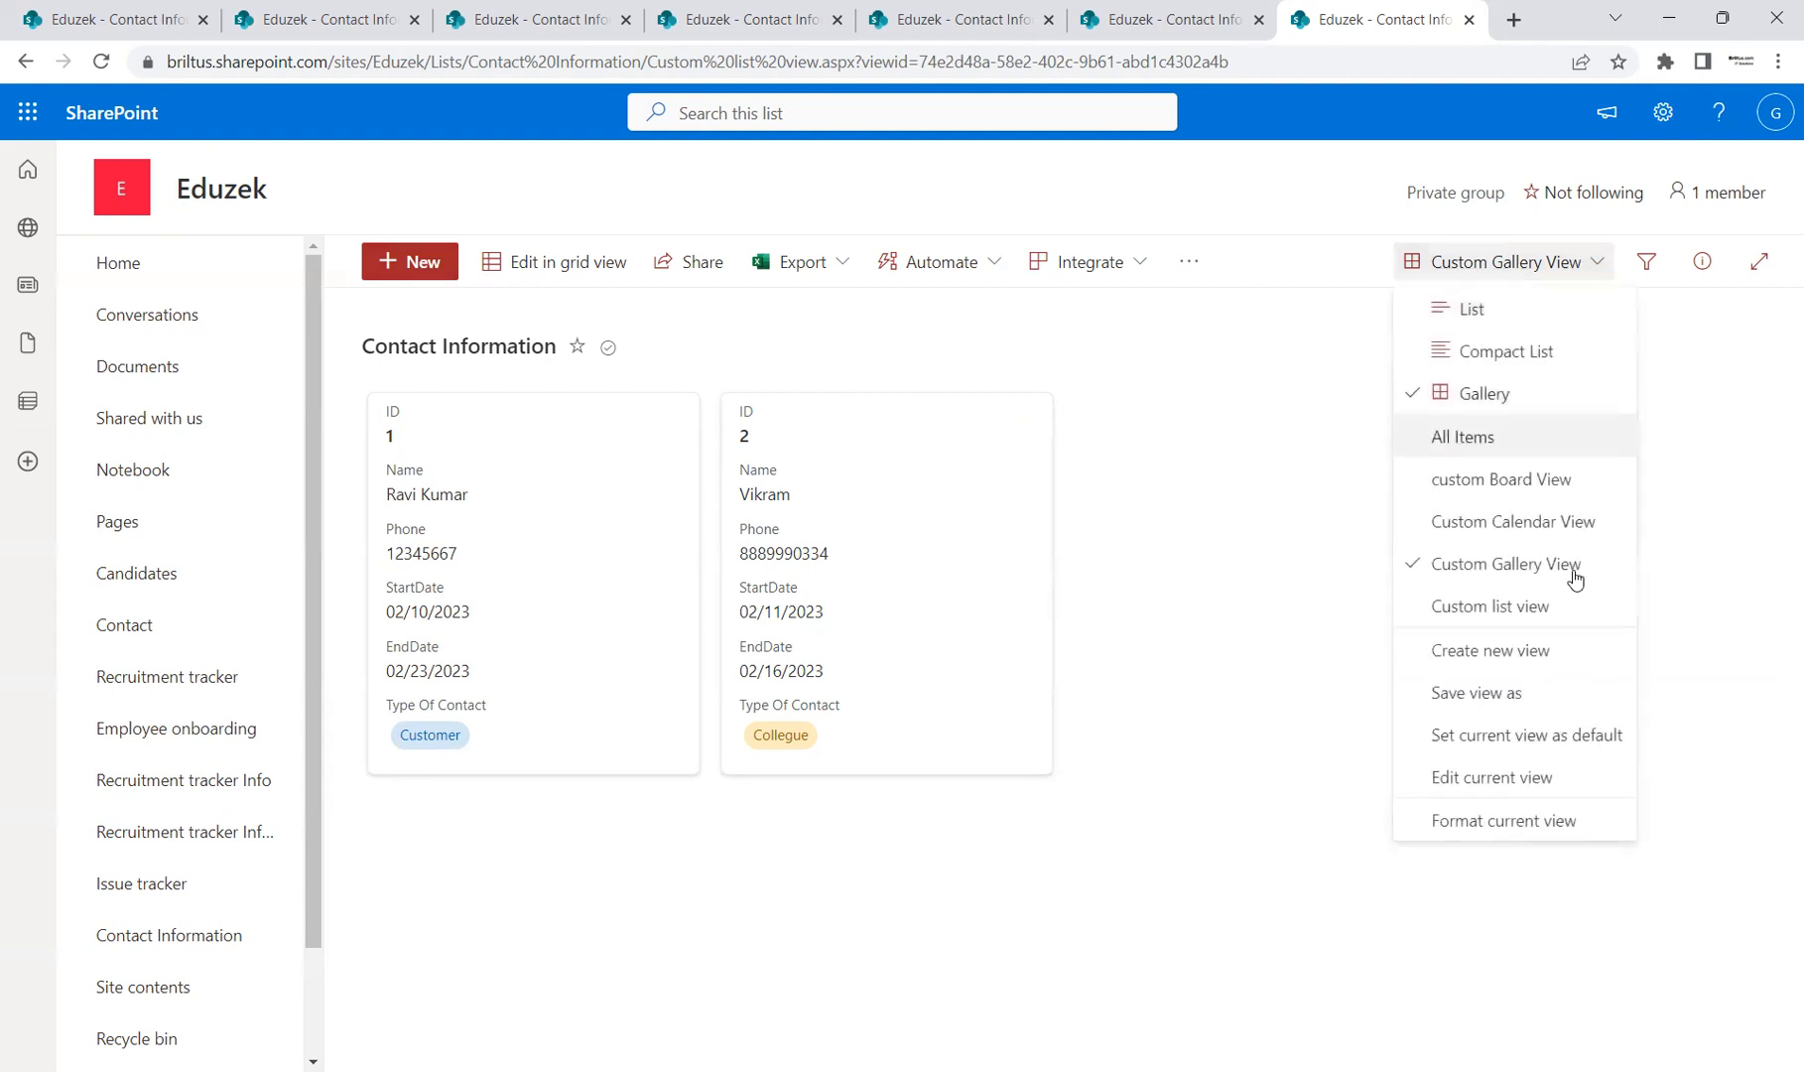
{"action": "left_click", "coordinate": [1507, 788]}
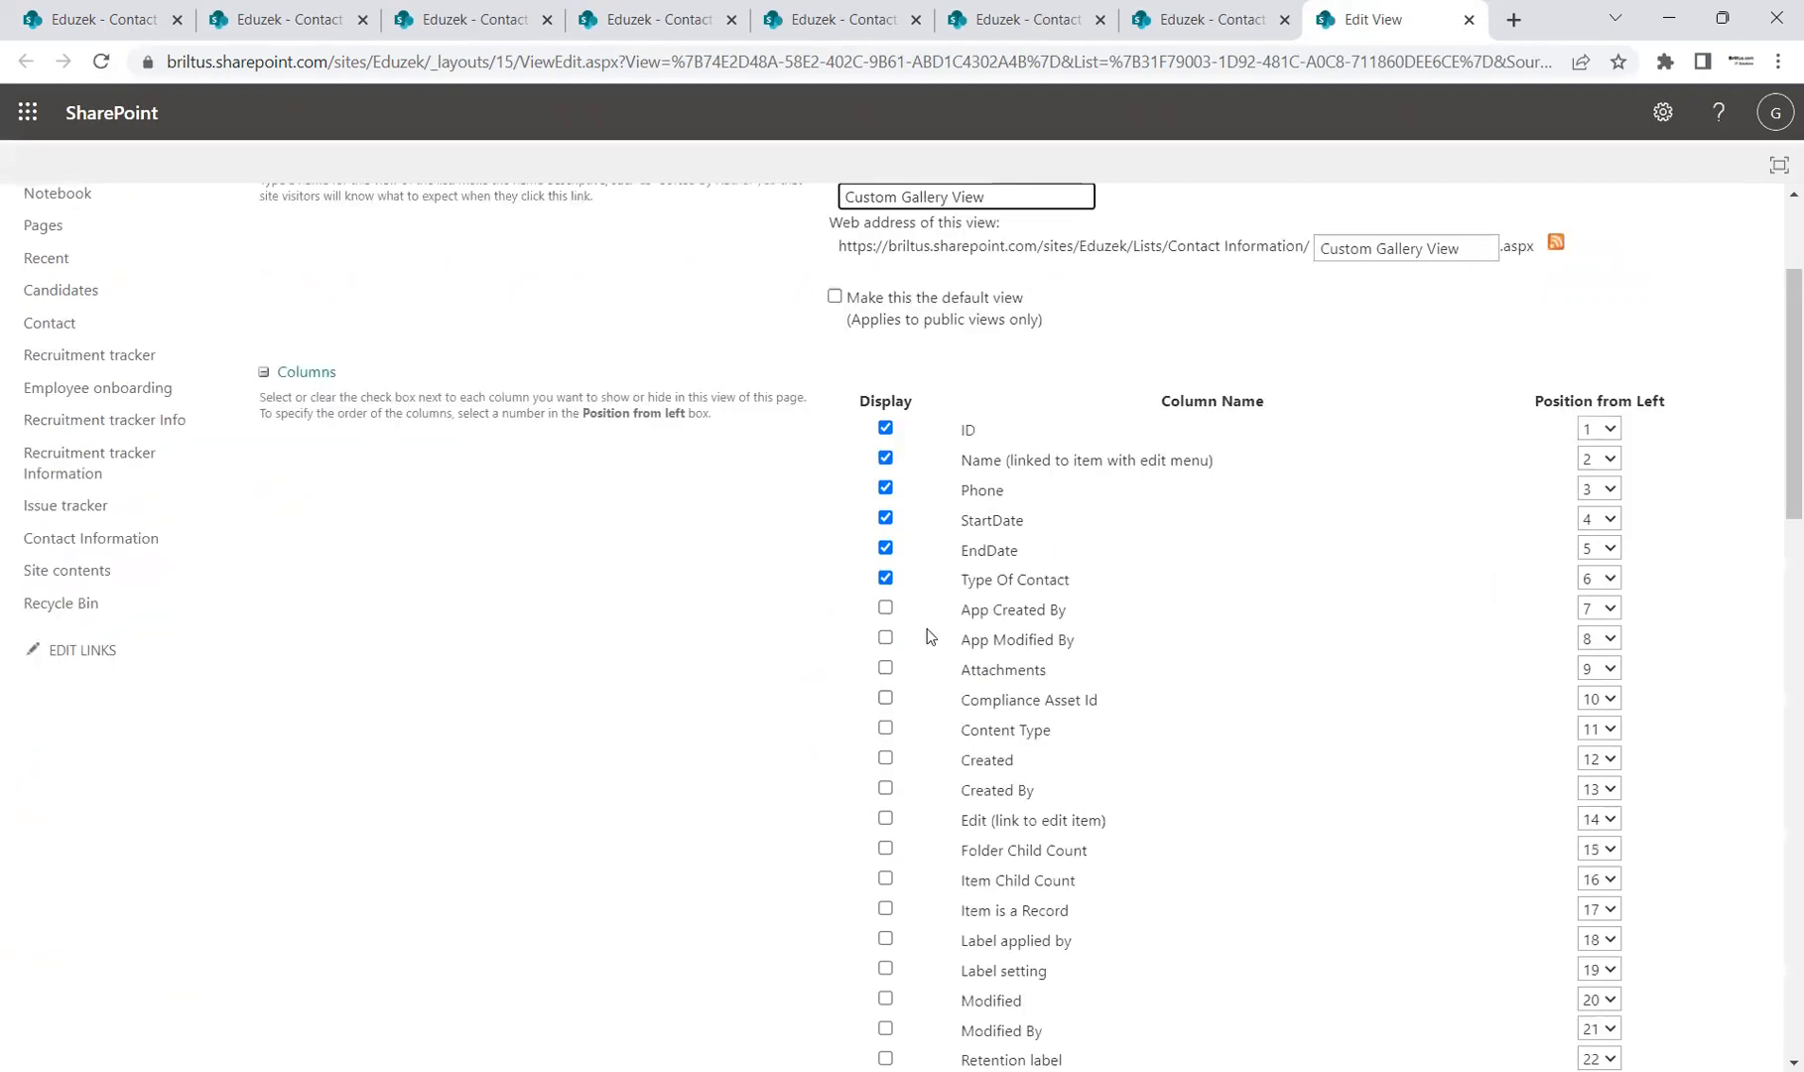
{"action": "scroll", "coordinate": [1156, 689], "scroll_direction": "up", "scroll_amount": 2}
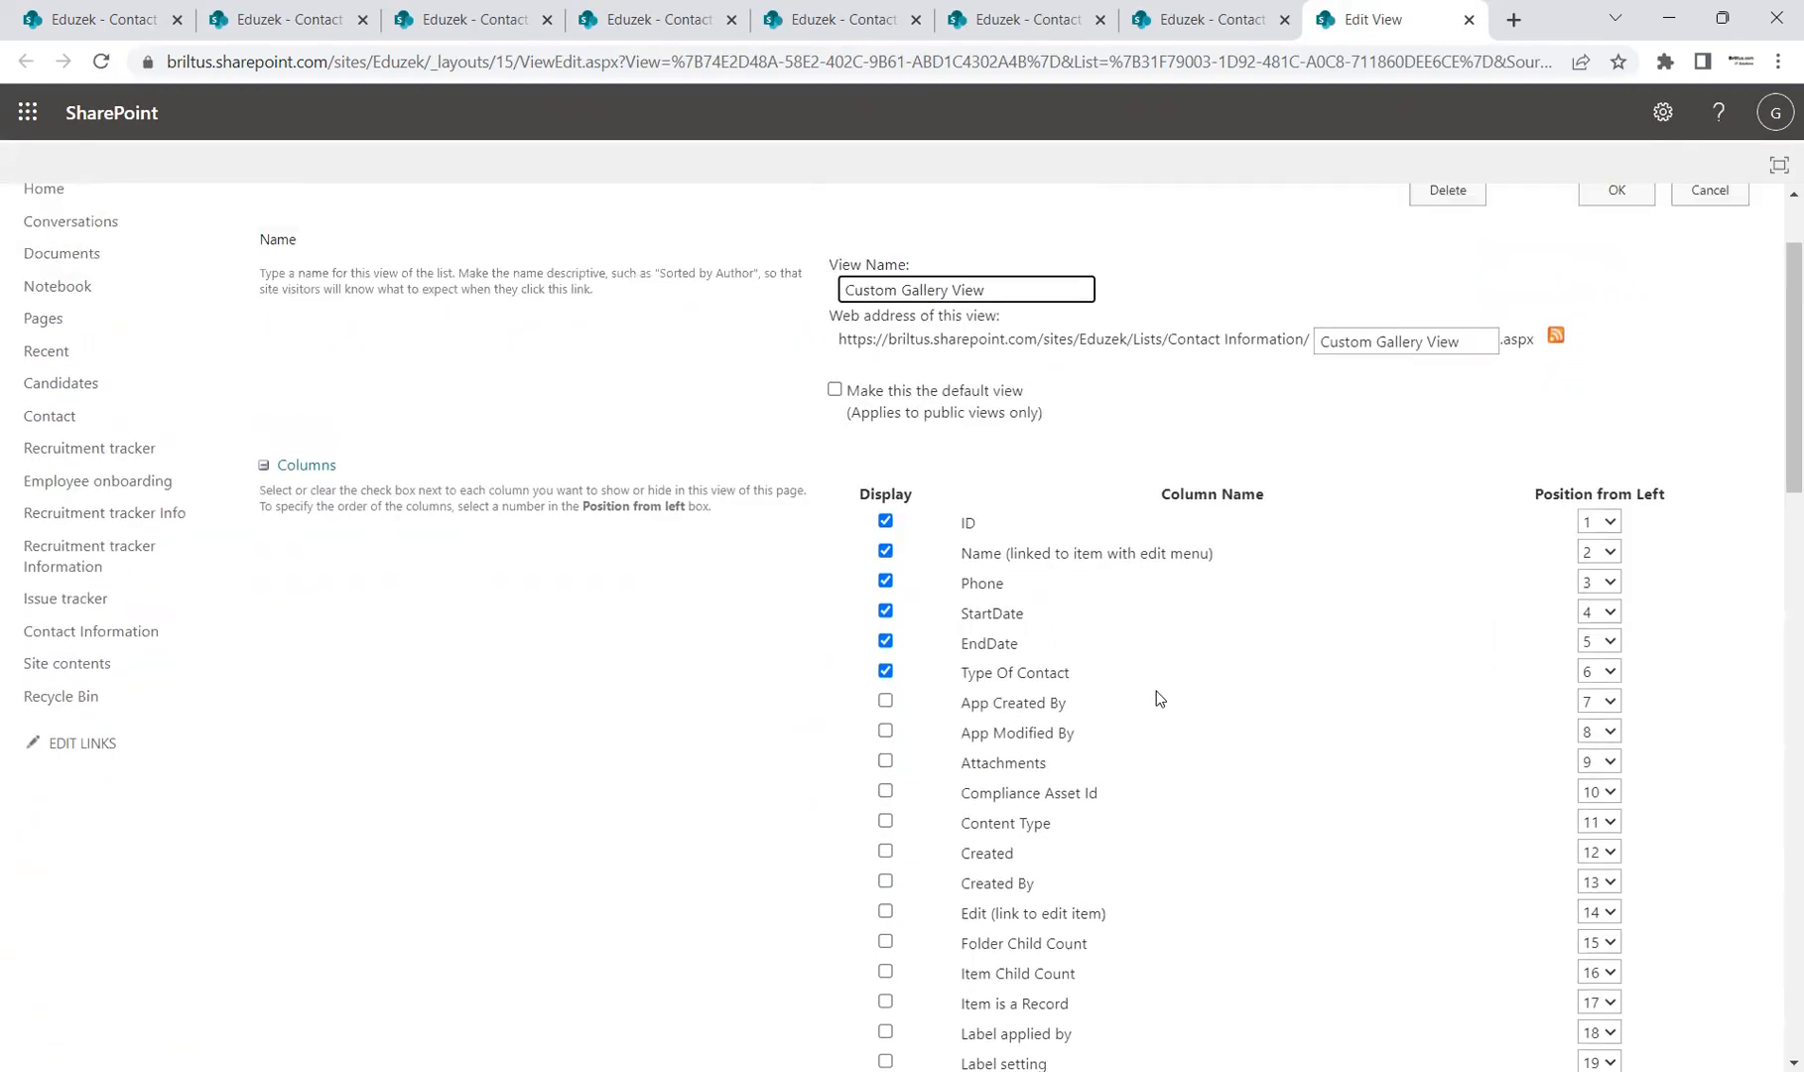
{"action": "scroll", "coordinate": [1723, 708], "scroll_direction": "up", "scroll_amount": 1}
{"action": "scroll", "coordinate": [1433, 703], "scroll_direction": "down", "scroll_amount": 3}
{"action": "scroll", "coordinate": [1611, 463], "scroll_direction": "up", "scroll_amount": 3}
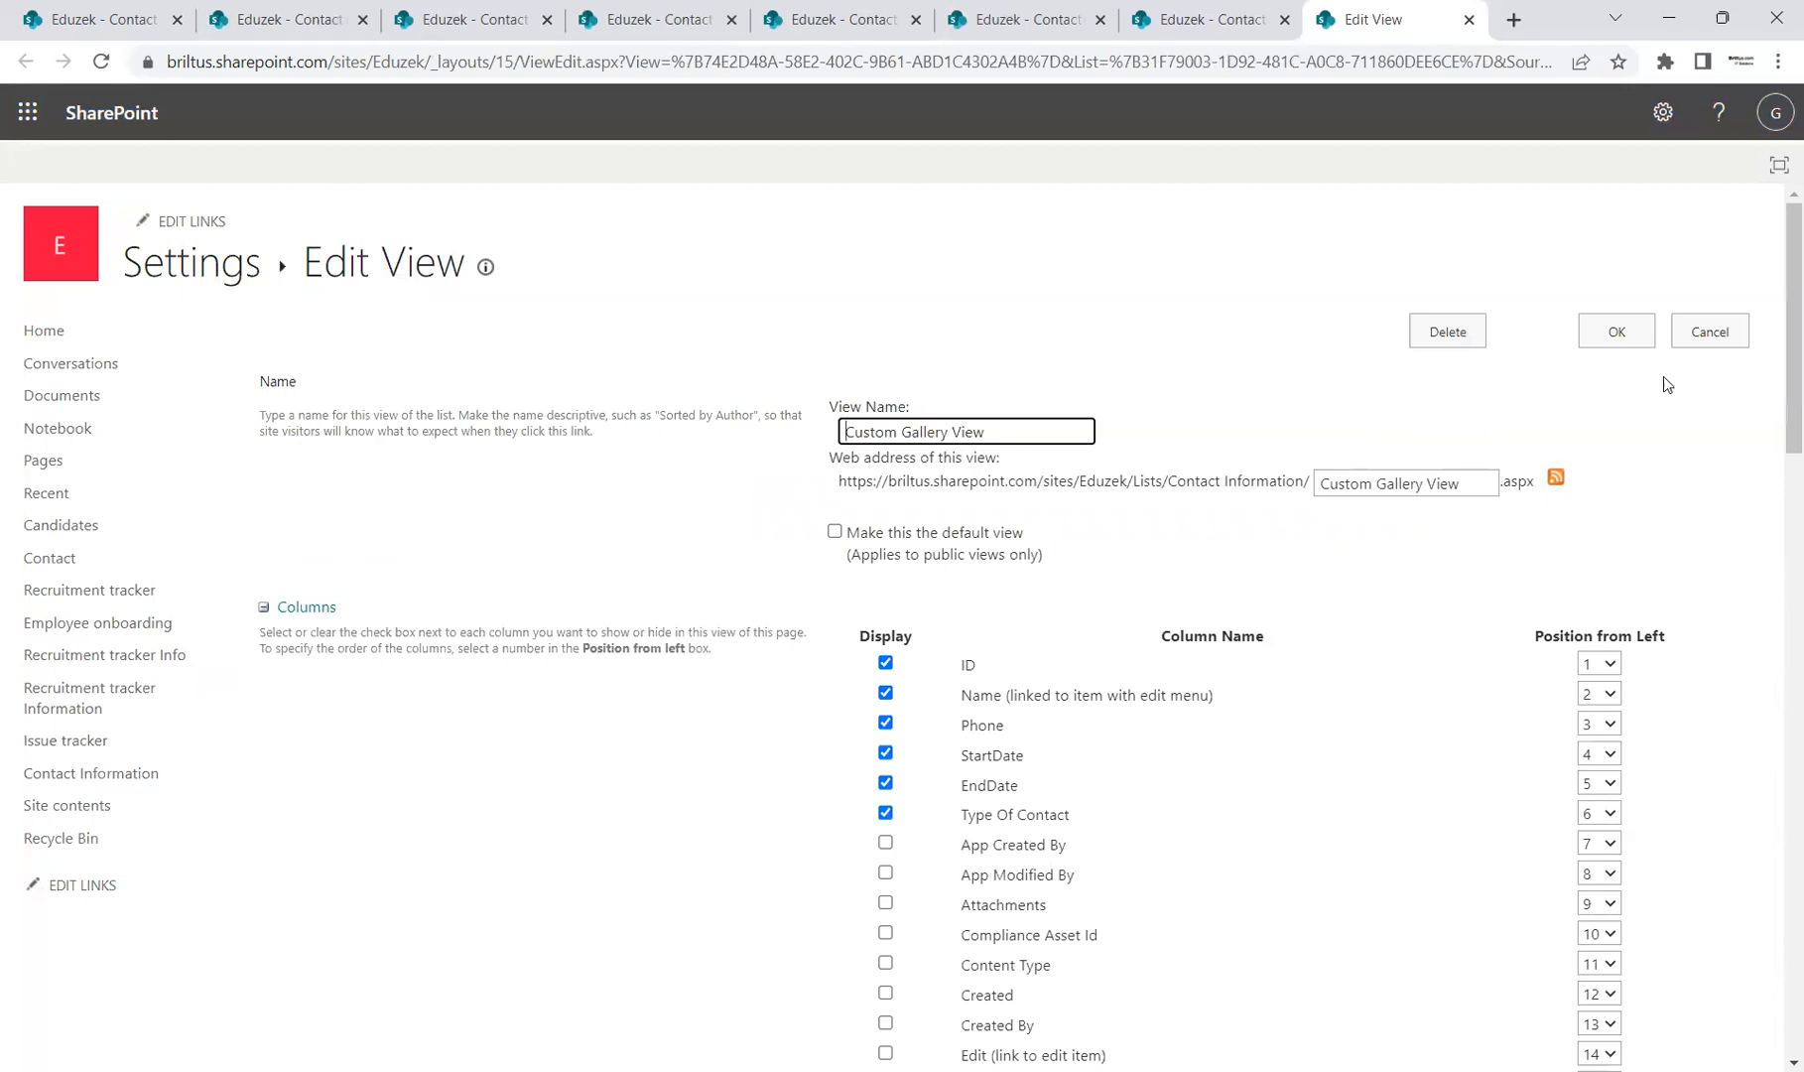
{"action": "left_click", "coordinate": [1721, 332]}
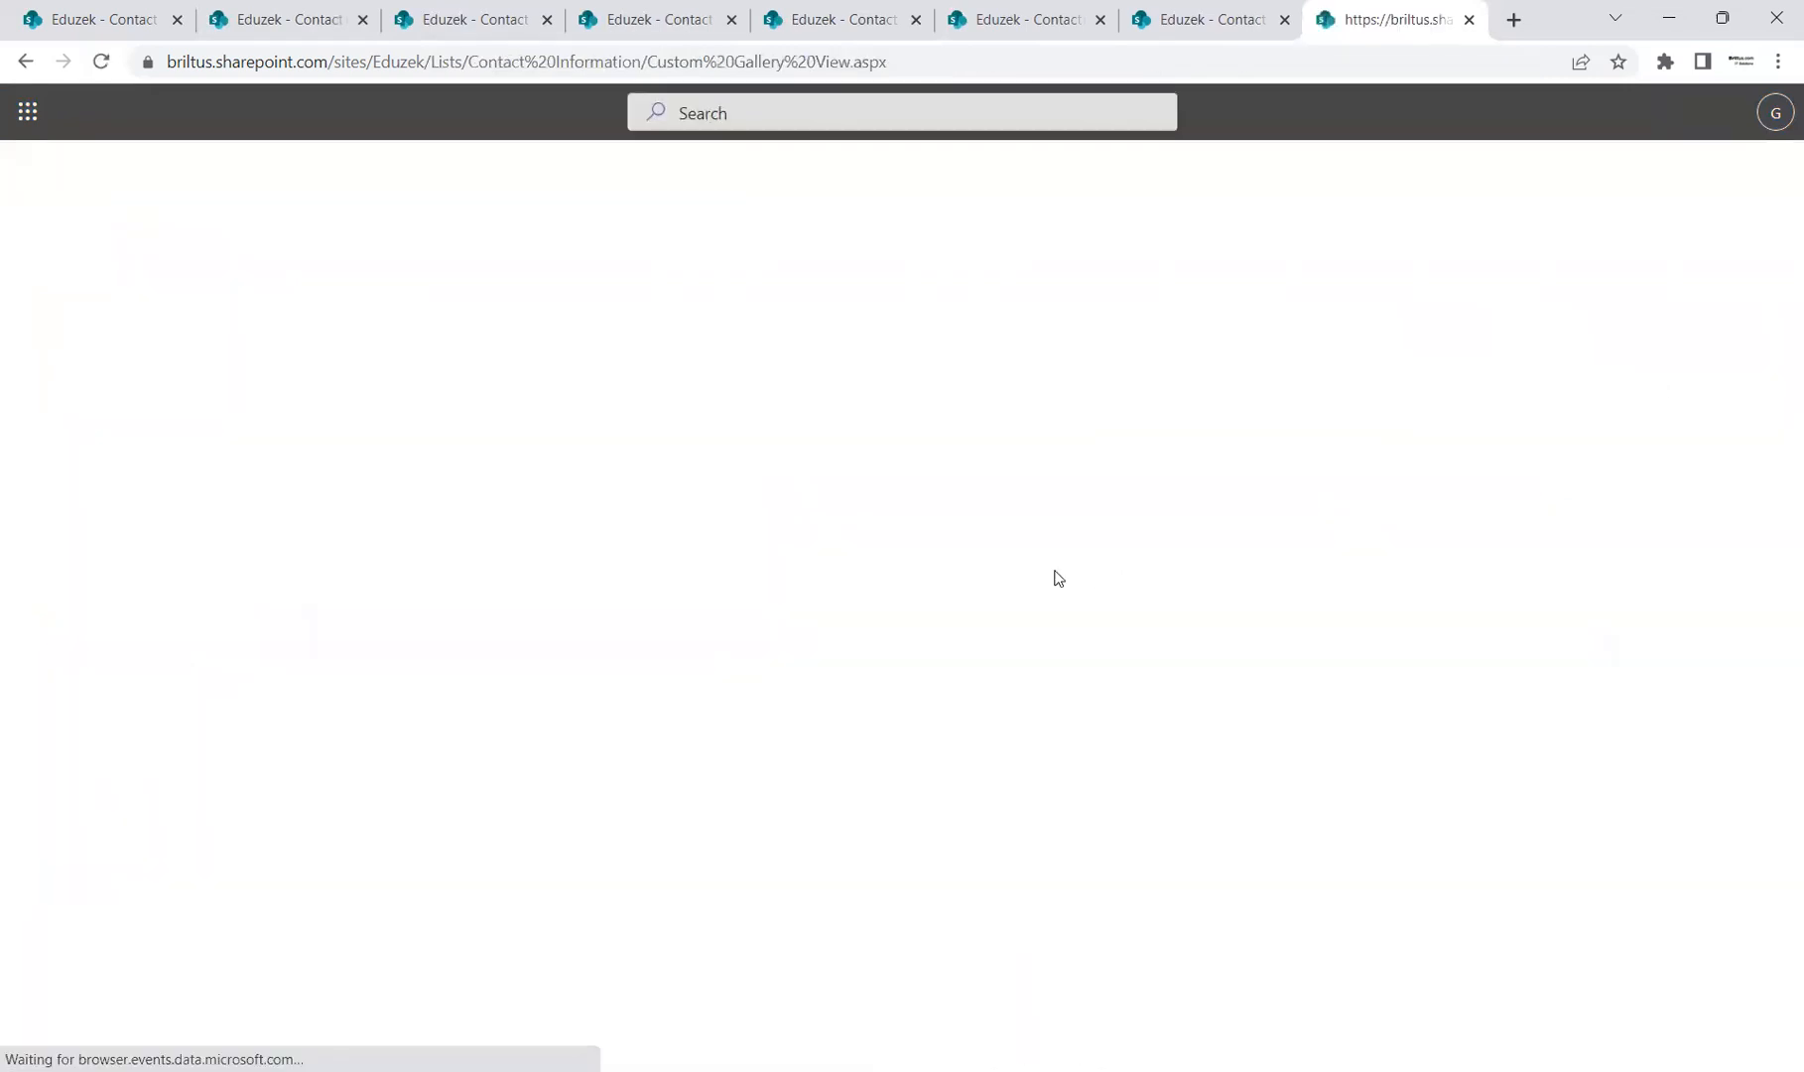
{"action": "left_click", "coordinate": [1592, 264]}
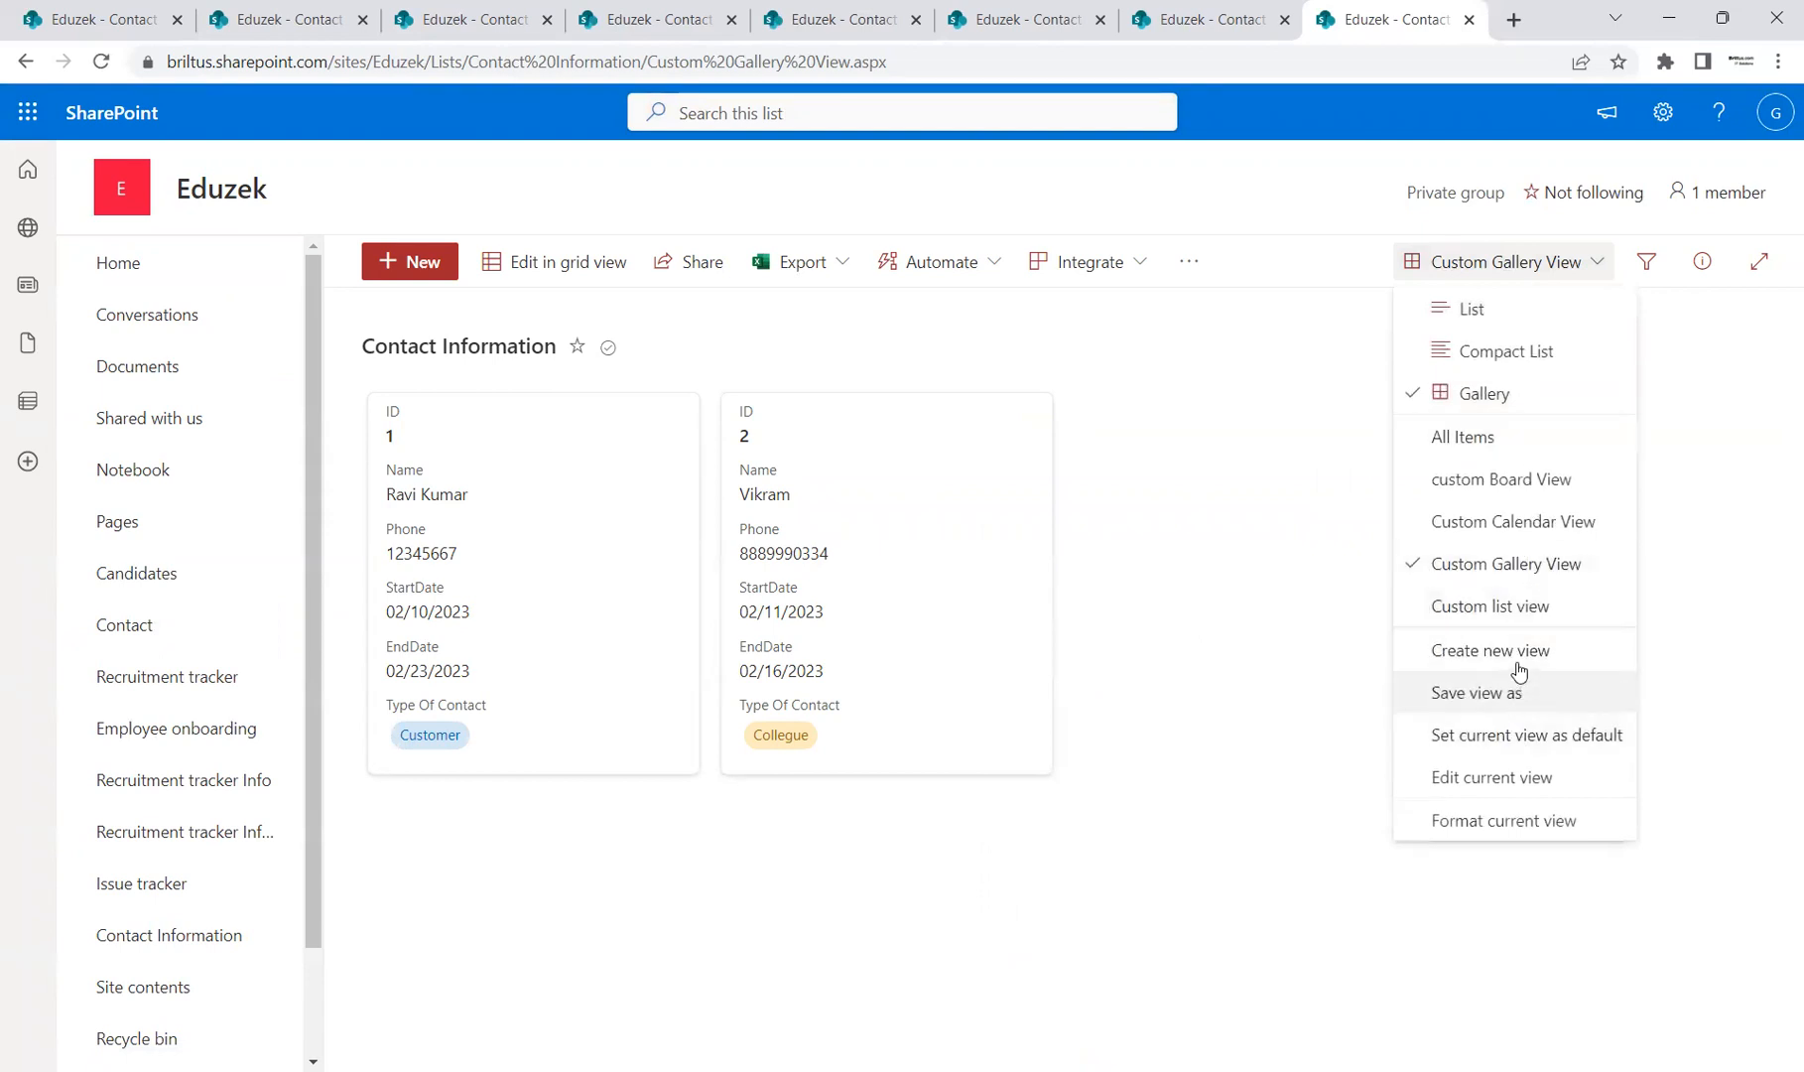
Step: Start a new Board view named 'Custom Board View'
{"action": "left_click", "coordinate": [1520, 658]}
{"action": "left_click", "coordinate": [1057, 587]}
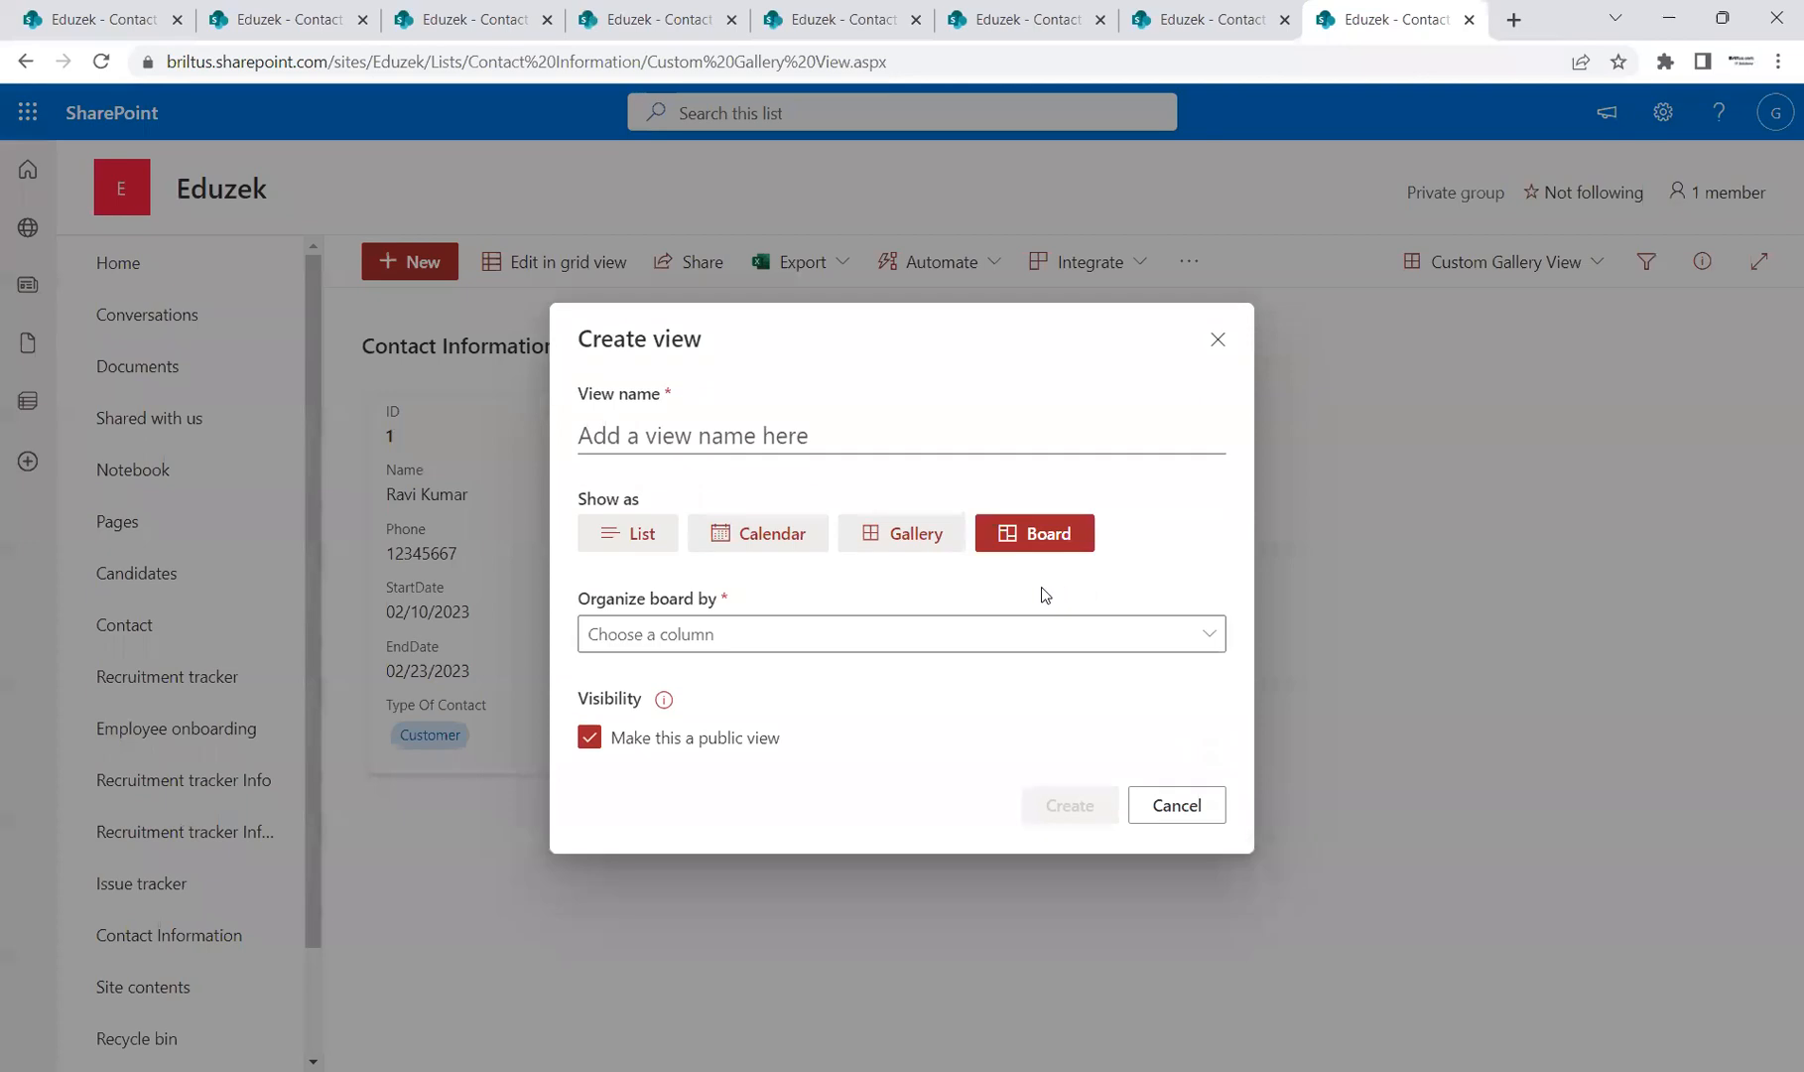
{"action": "left_click", "coordinate": [792, 437]}
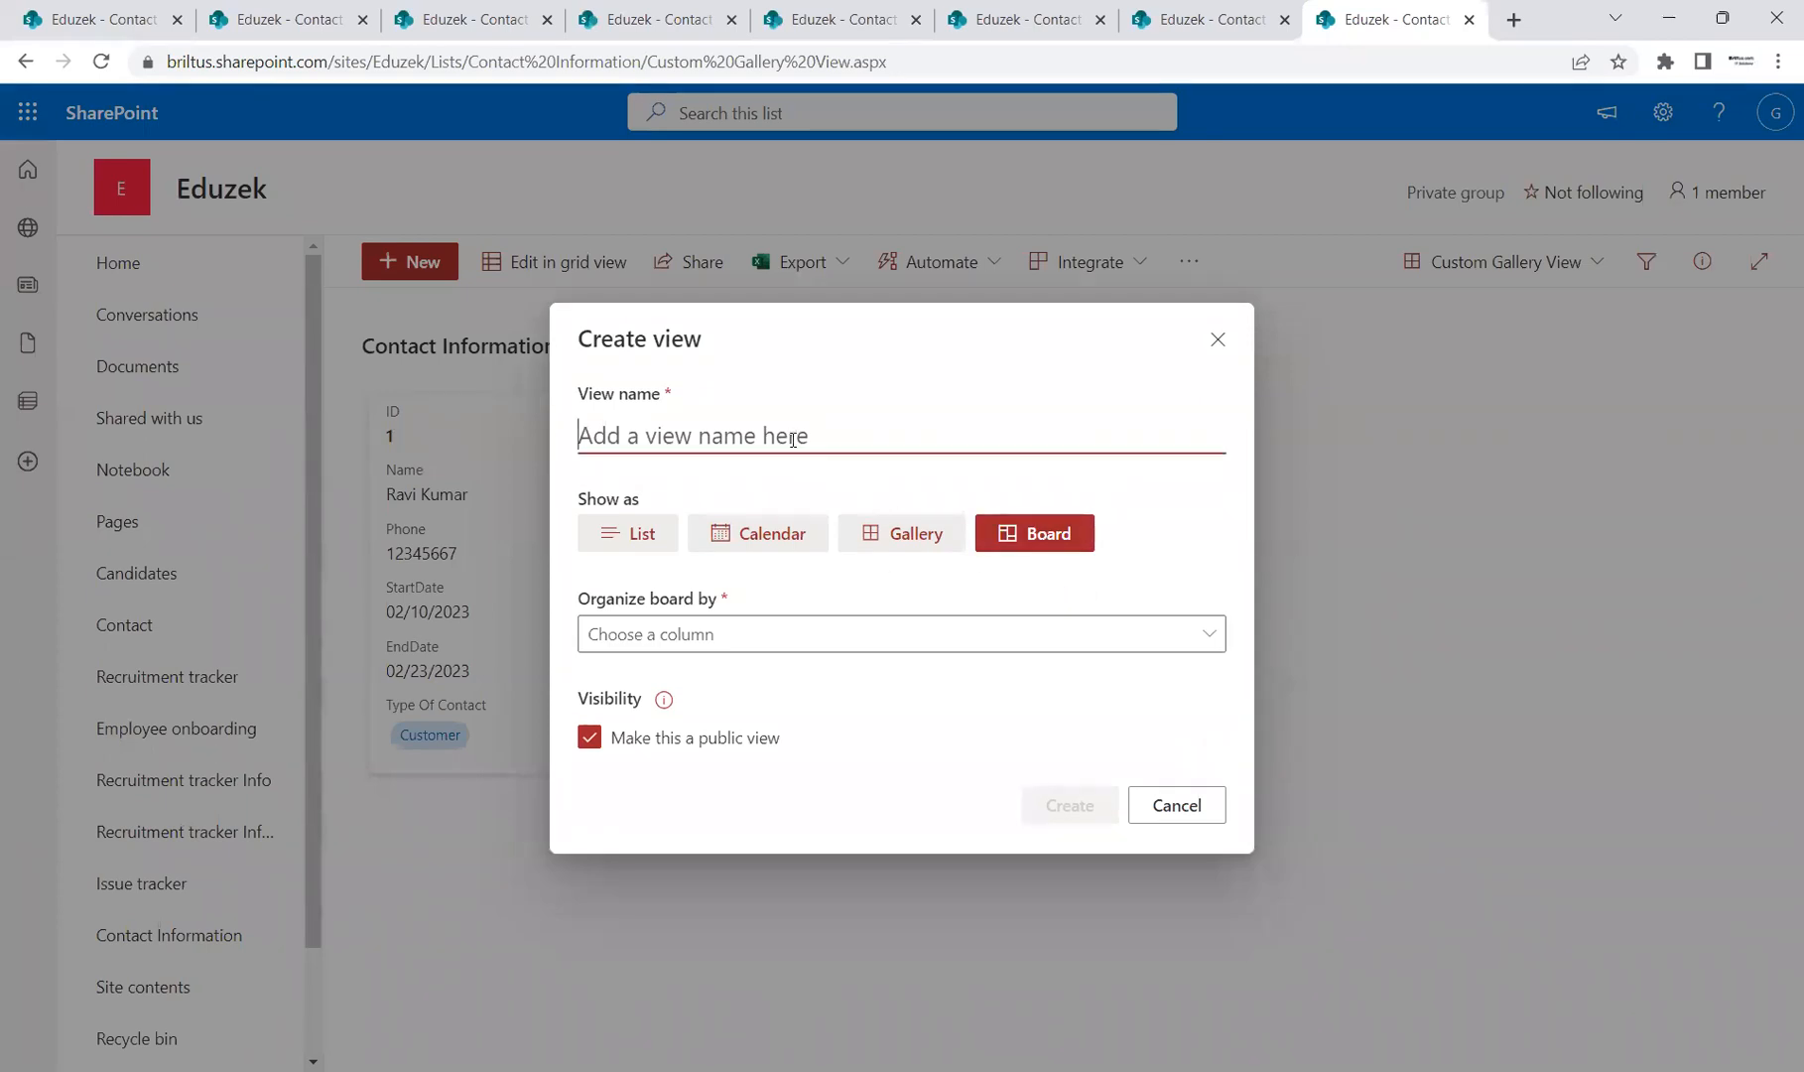
{"action": "type", "text": "Cus"}
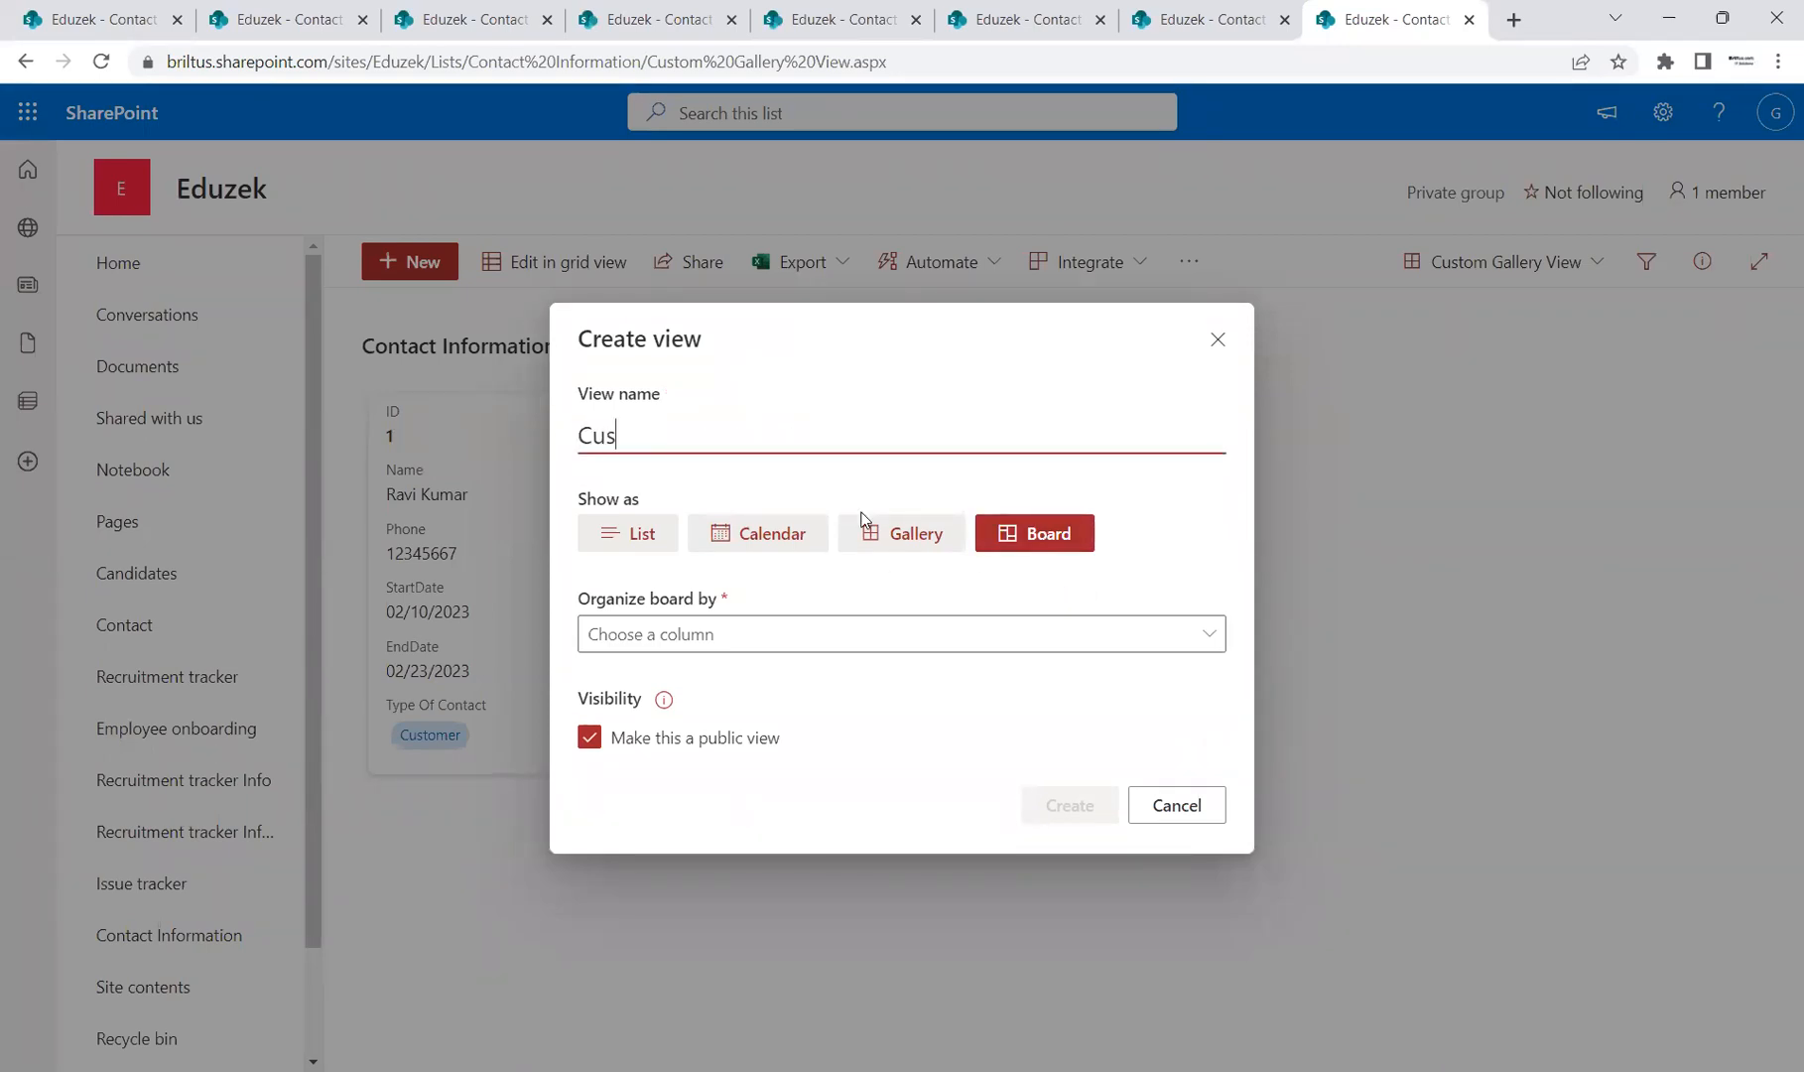
{"action": "type", "text": "tomeBoard B"}
{"action": "key", "text": "BackSpace"}
{"action": "type", "text": "View"}
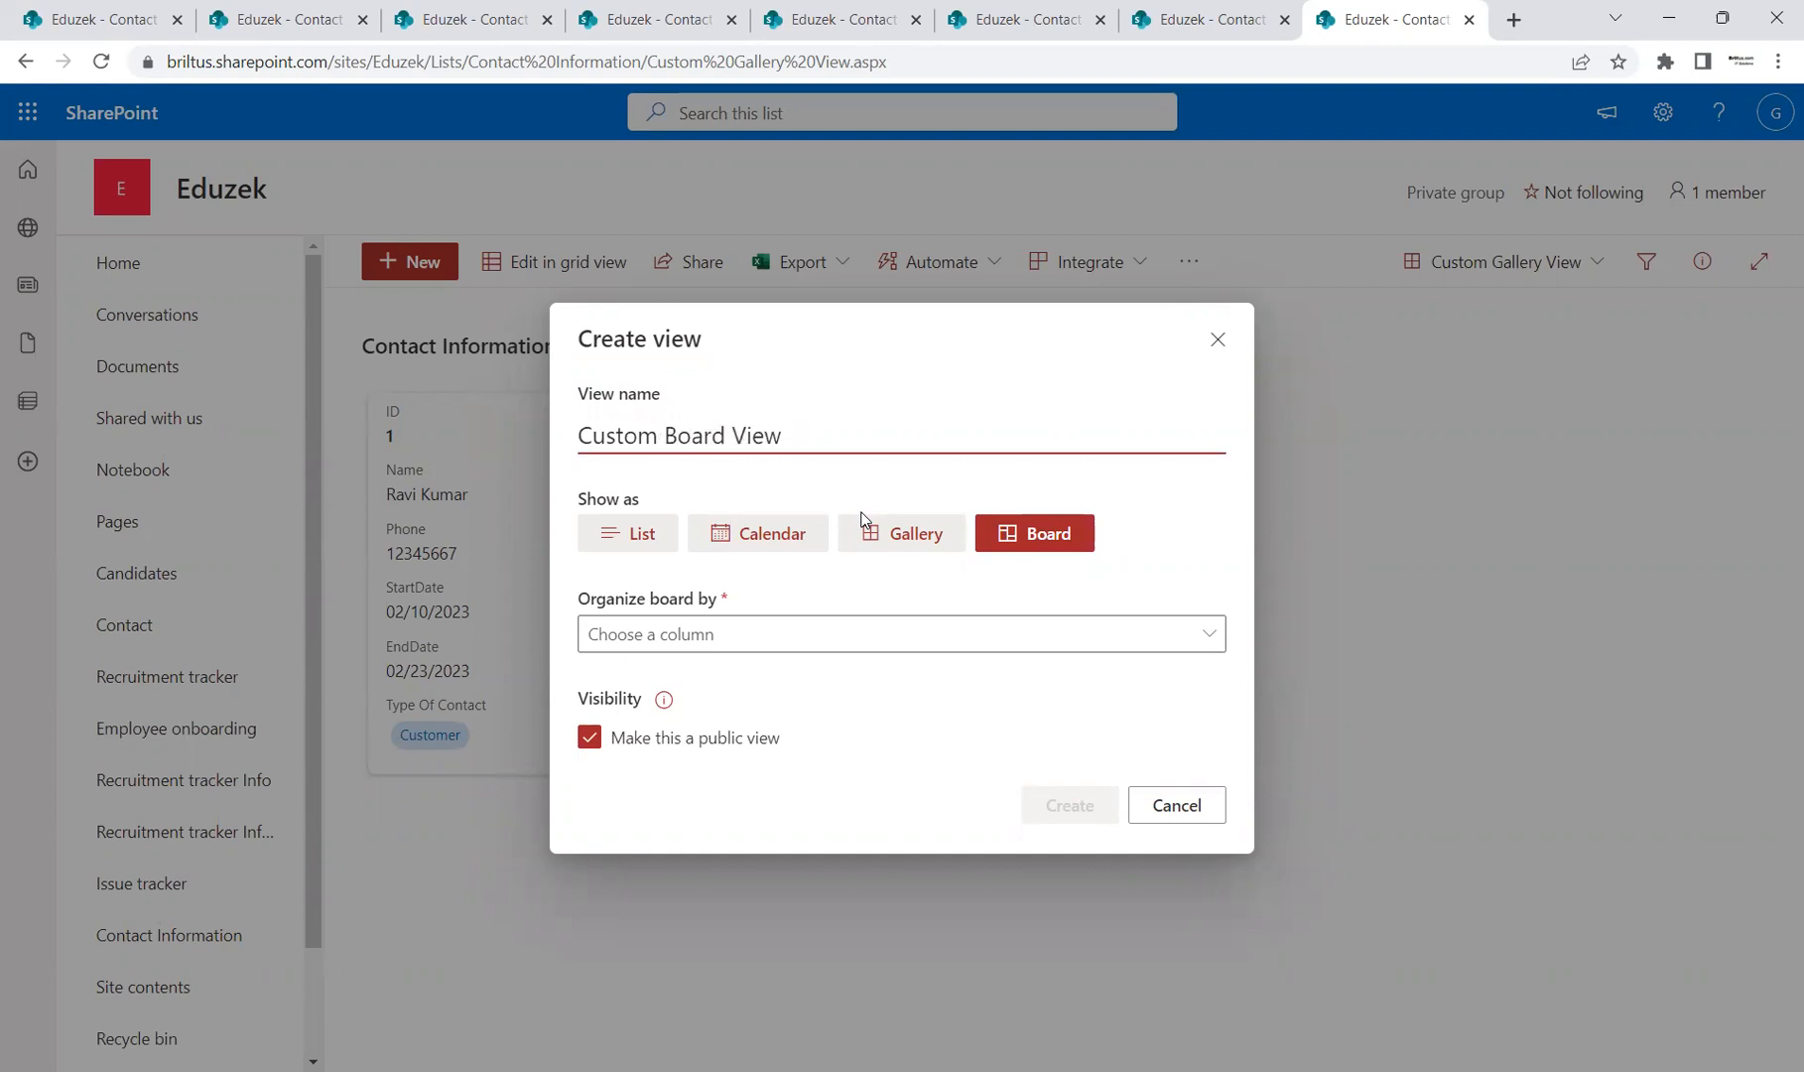
{"action": "left_click_drag", "start_coordinate": [805, 444], "coordinate": [576, 437]}
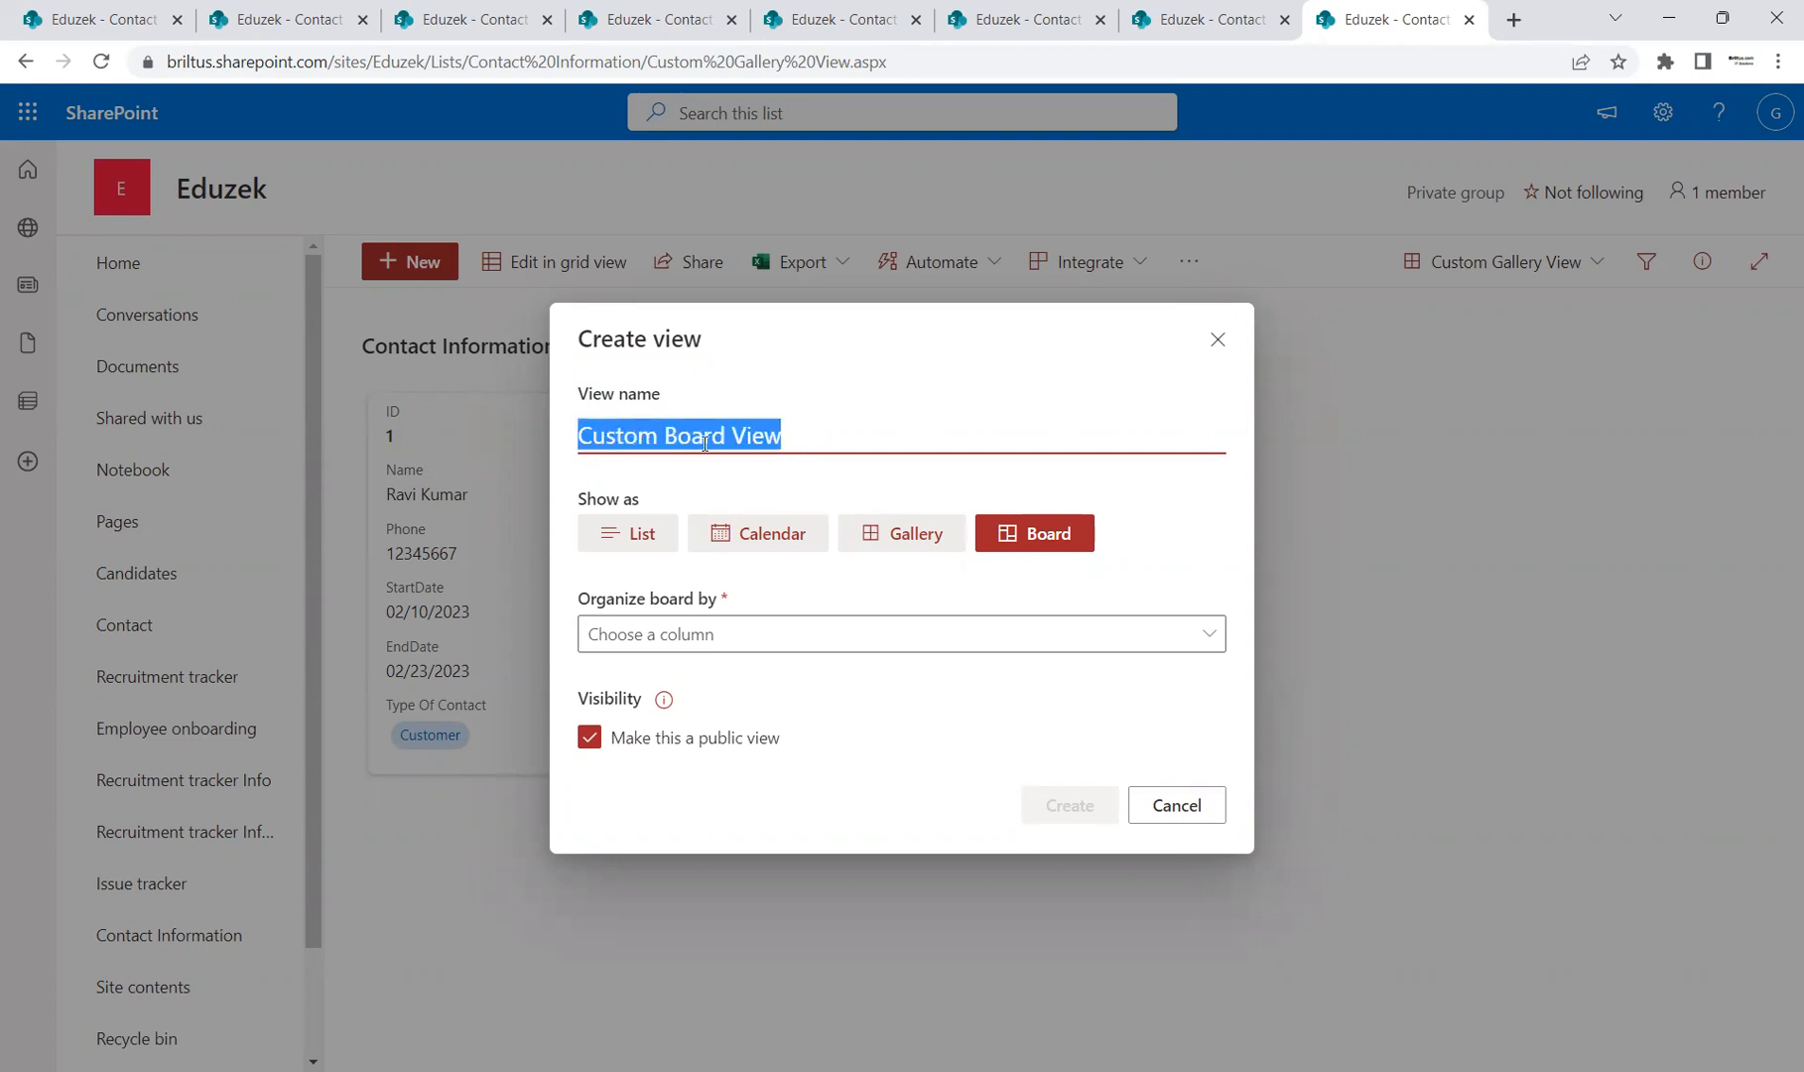
Step: Organize the board by Type Of Contact and create the view
{"action": "left_click", "coordinate": [763, 635]}
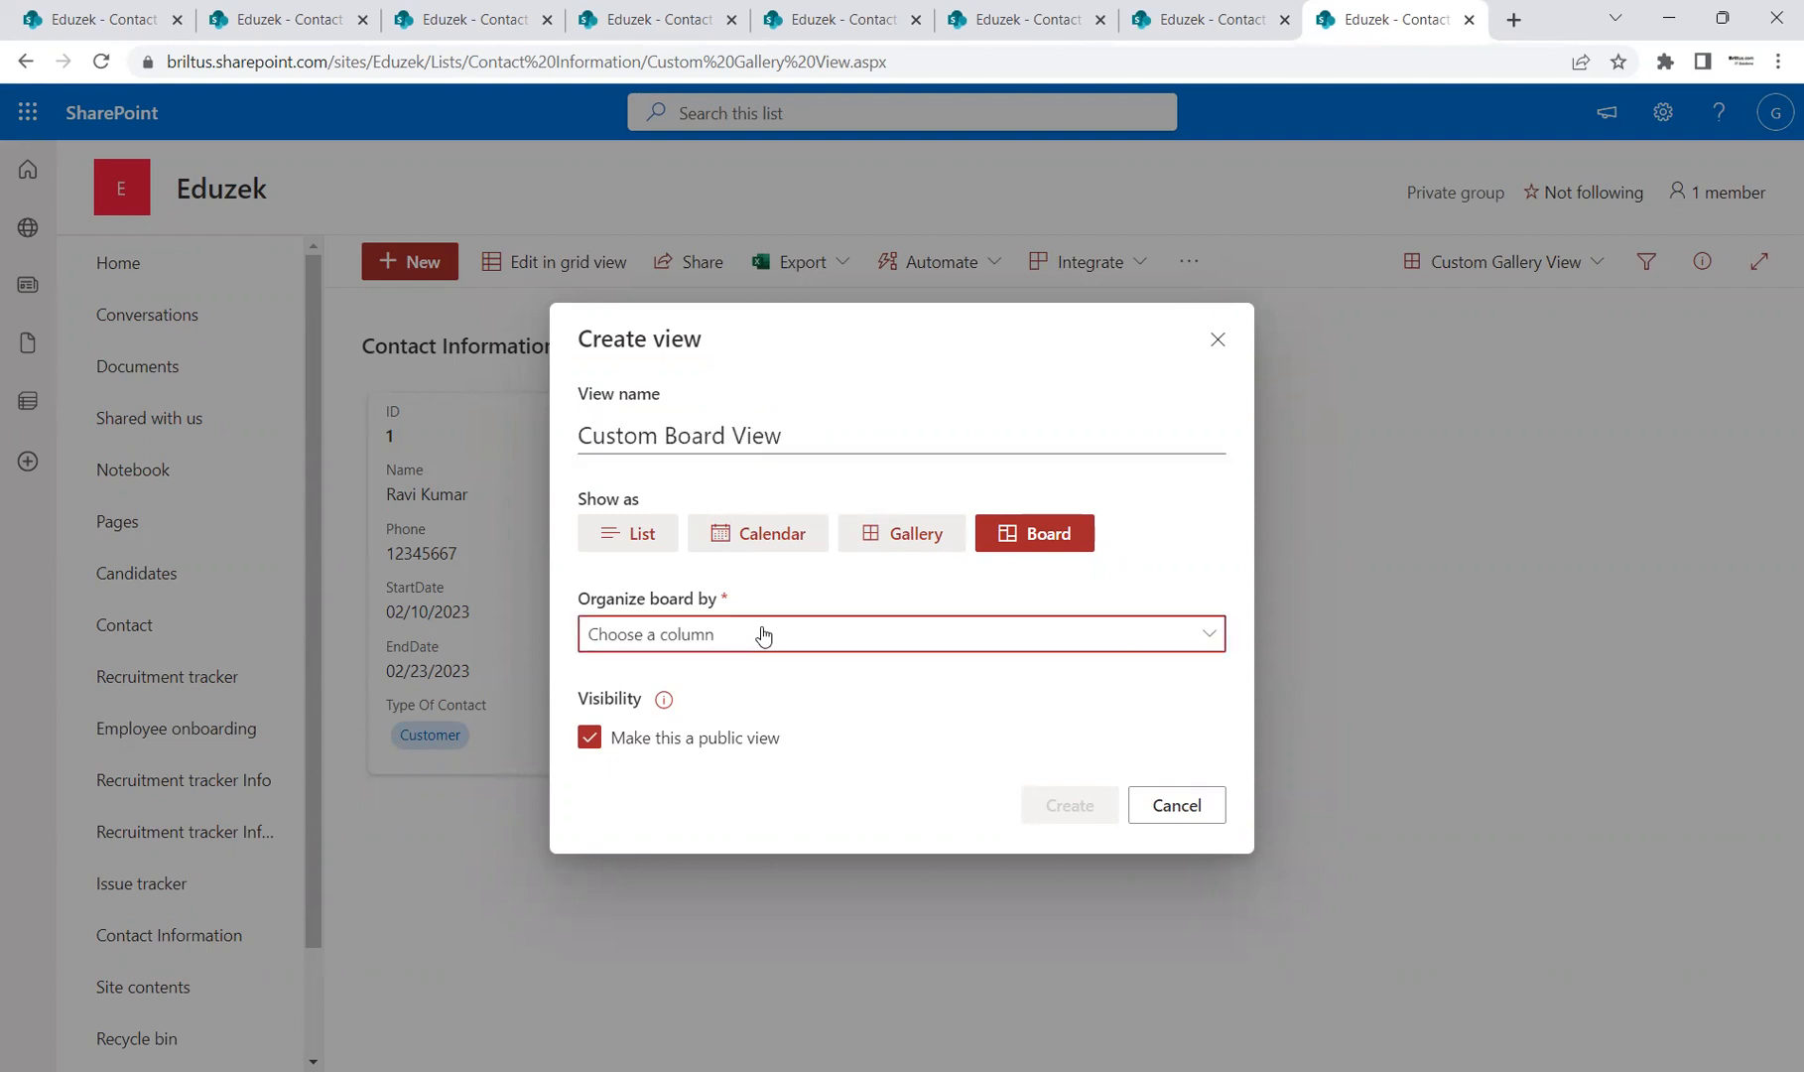
{"action": "left_click", "coordinate": [885, 591]}
{"action": "left_click", "coordinate": [766, 647]}
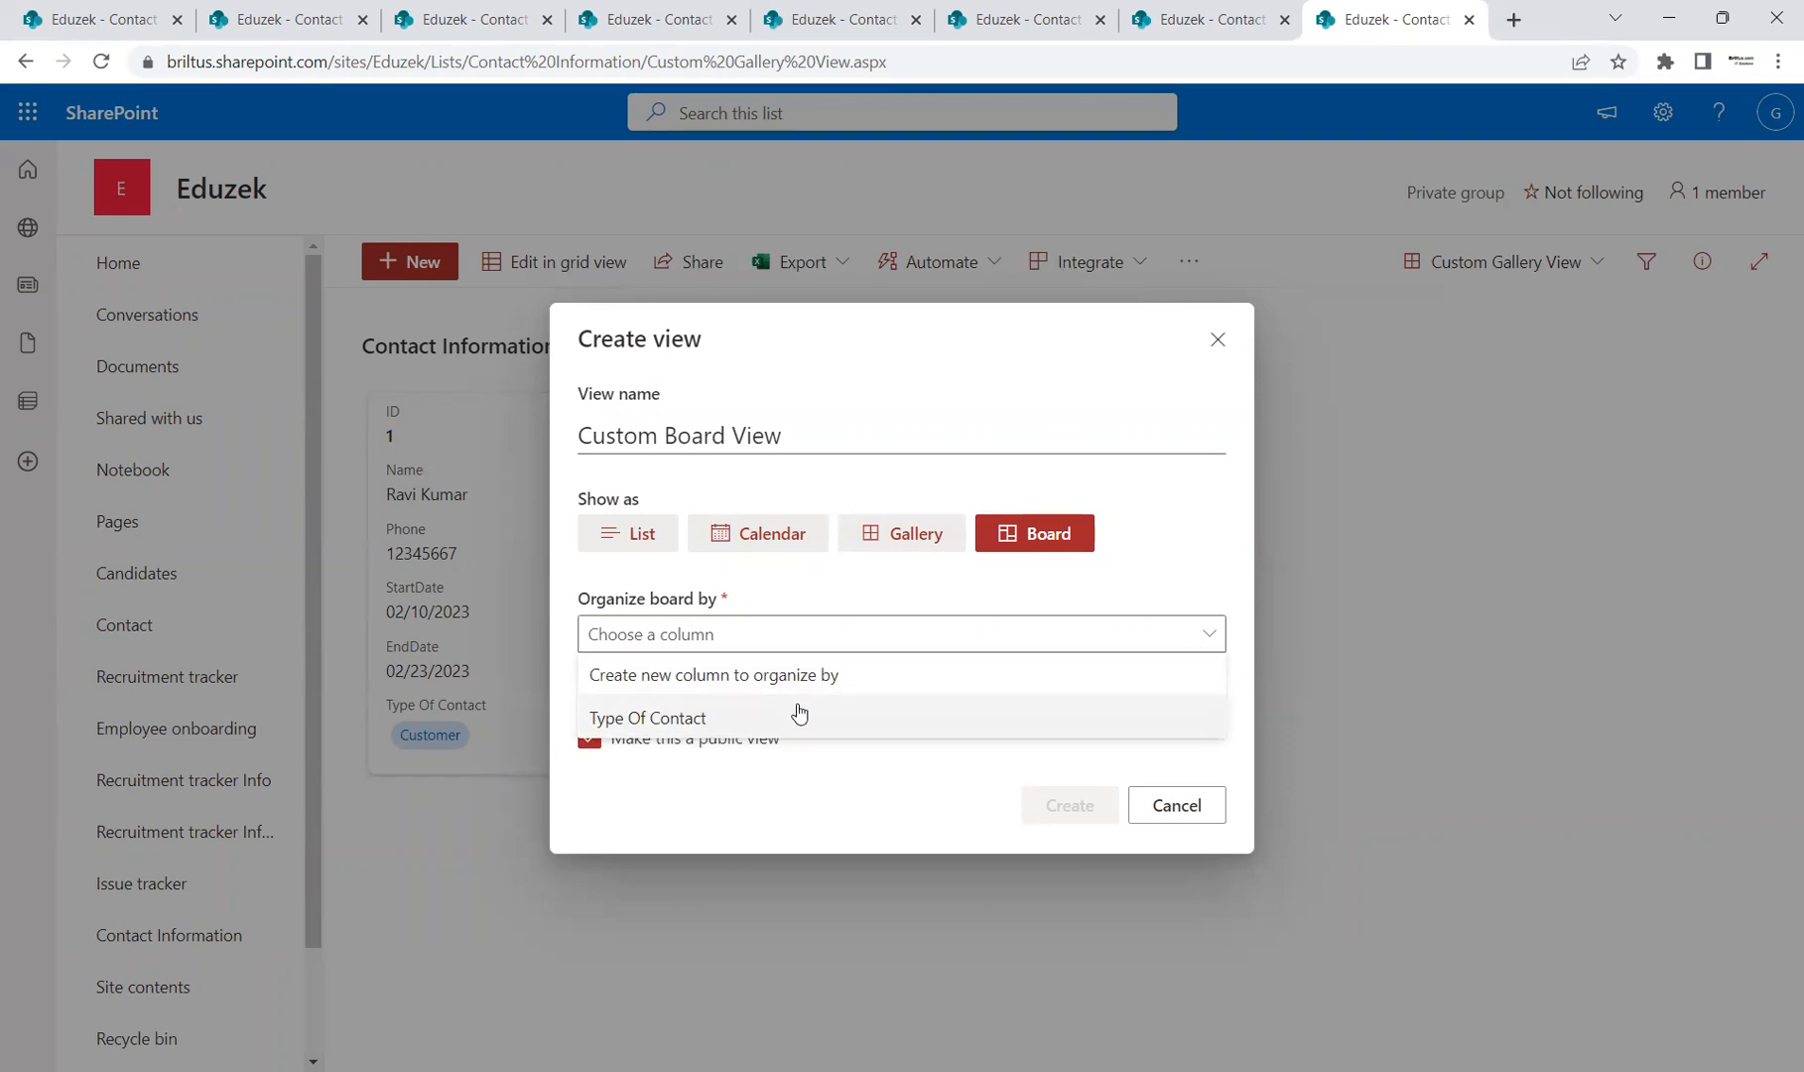
{"action": "left_click", "coordinate": [708, 718]}
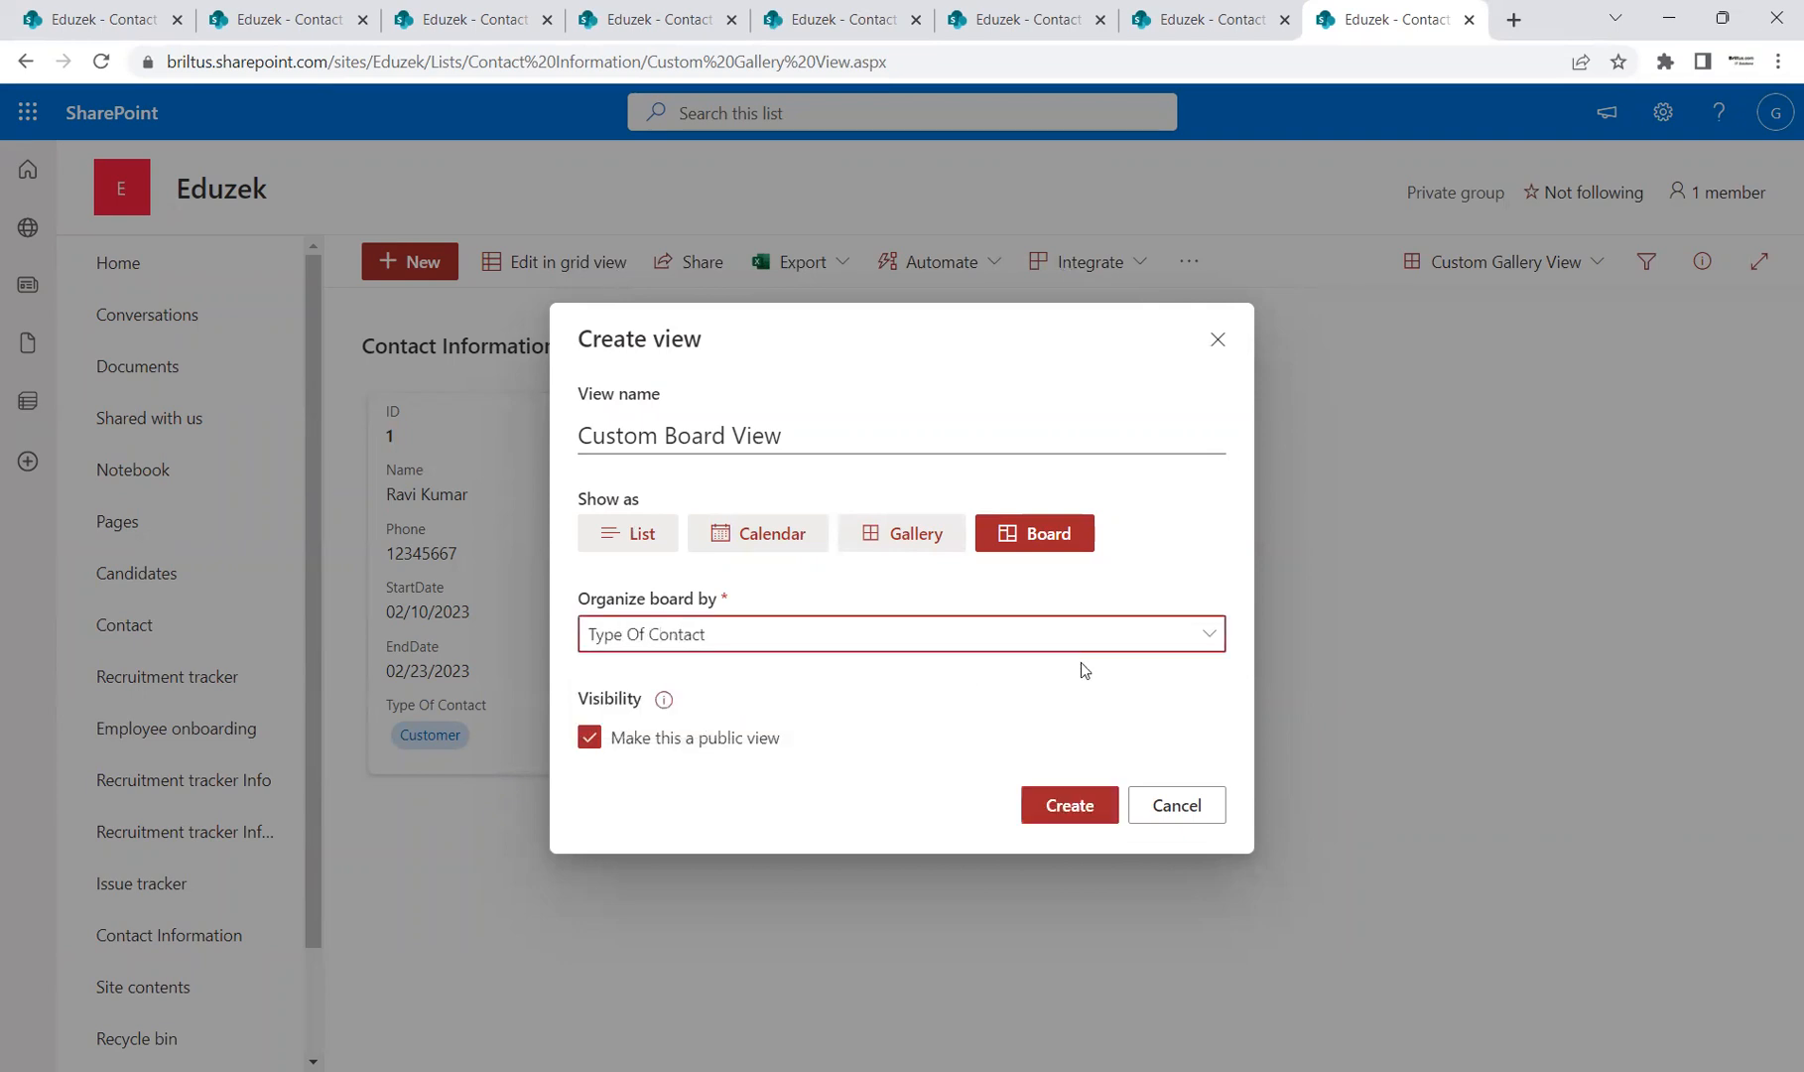
{"action": "left_click", "coordinate": [1061, 808]}
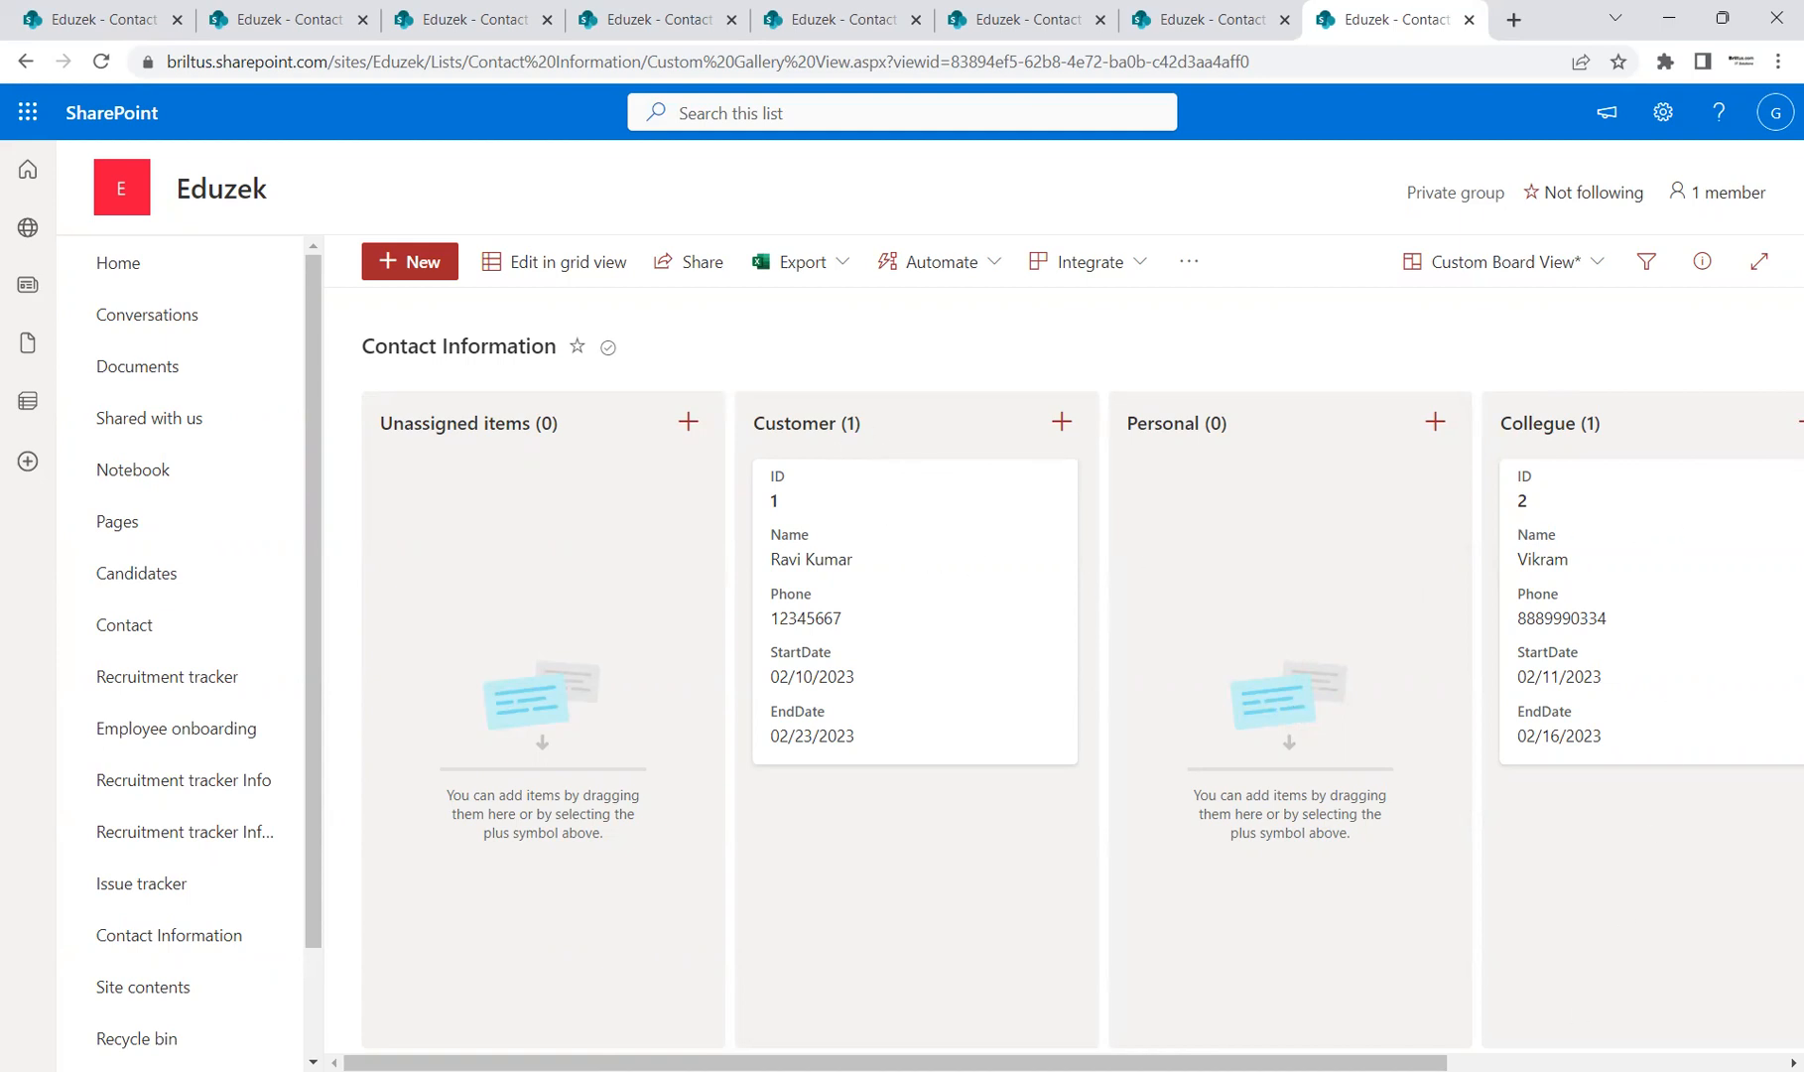
Step: Scroll across the Custom Board View's Customer, Personal and Collegue buckets, then briefly check the view list
{"action": "mouse_move", "coordinate": [1401, 1063]}
{"action": "left_mouse_down"}
{"action": "mouse_move", "coordinate": [1735, 1027]}
{"action": "mouse_move", "coordinate": [1564, 1063]}
{"action": "mouse_move", "coordinate": [1421, 1063]}
{"action": "left_mouse_up"}
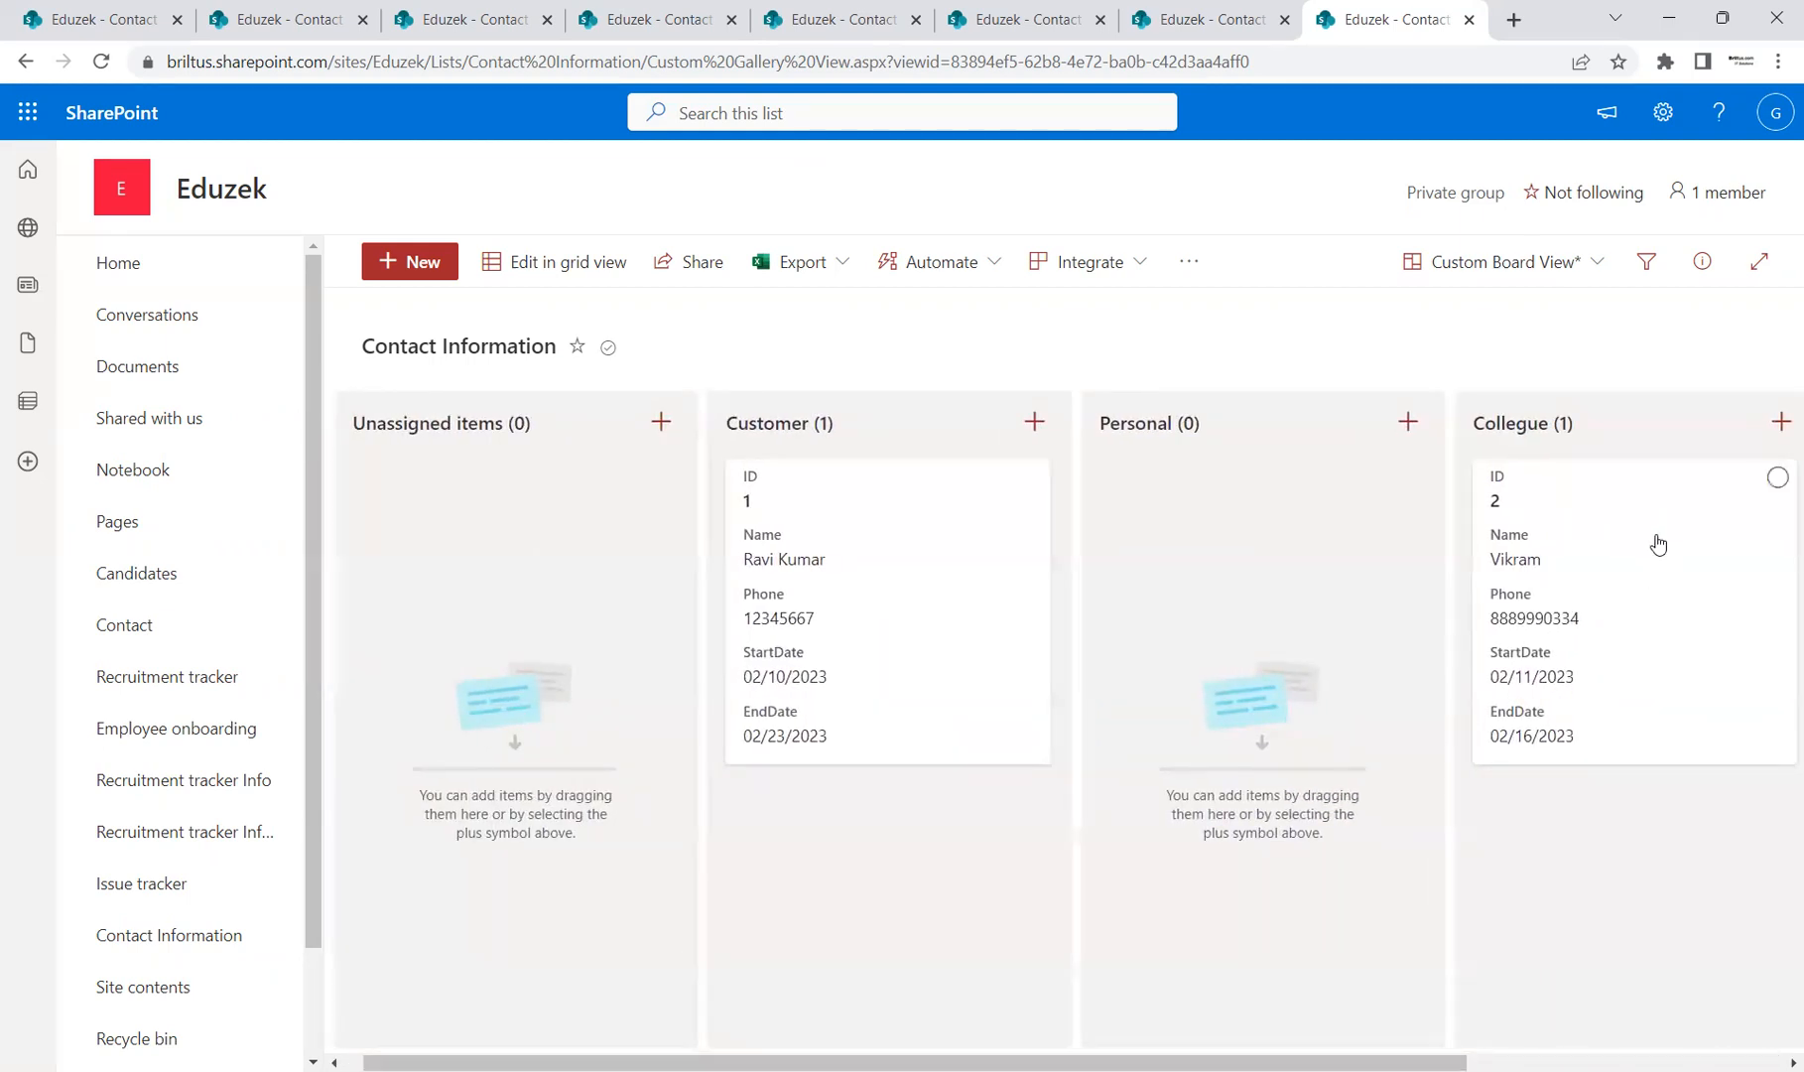
{"action": "left_click", "coordinate": [1594, 273]}
{"action": "left_click", "coordinate": [1309, 315]}
Step: Add a contact with name and phone, dated 2/12/2023 to 2/16/2023, type Personal, and save it
{"action": "left_click", "coordinate": [426, 263]}
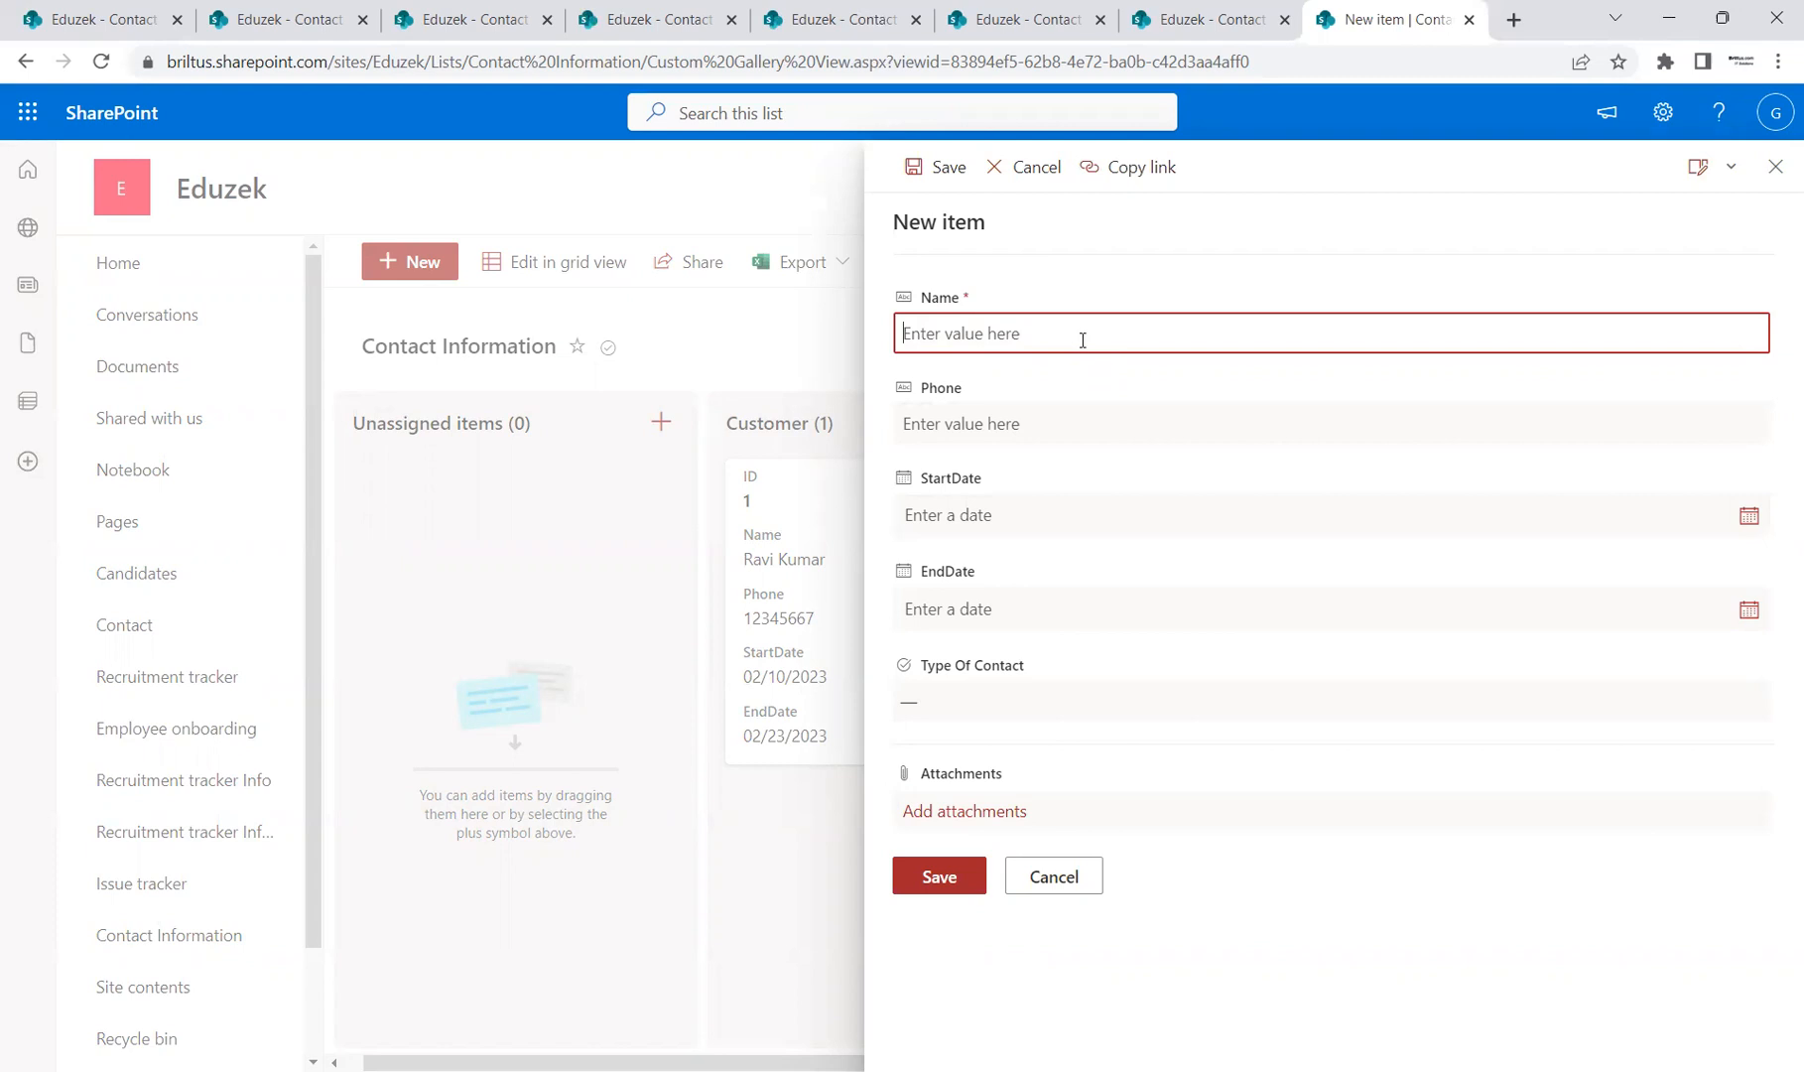
{"action": "type", "text": "Vinay"}
{"action": "left_click", "coordinate": [1066, 426]}
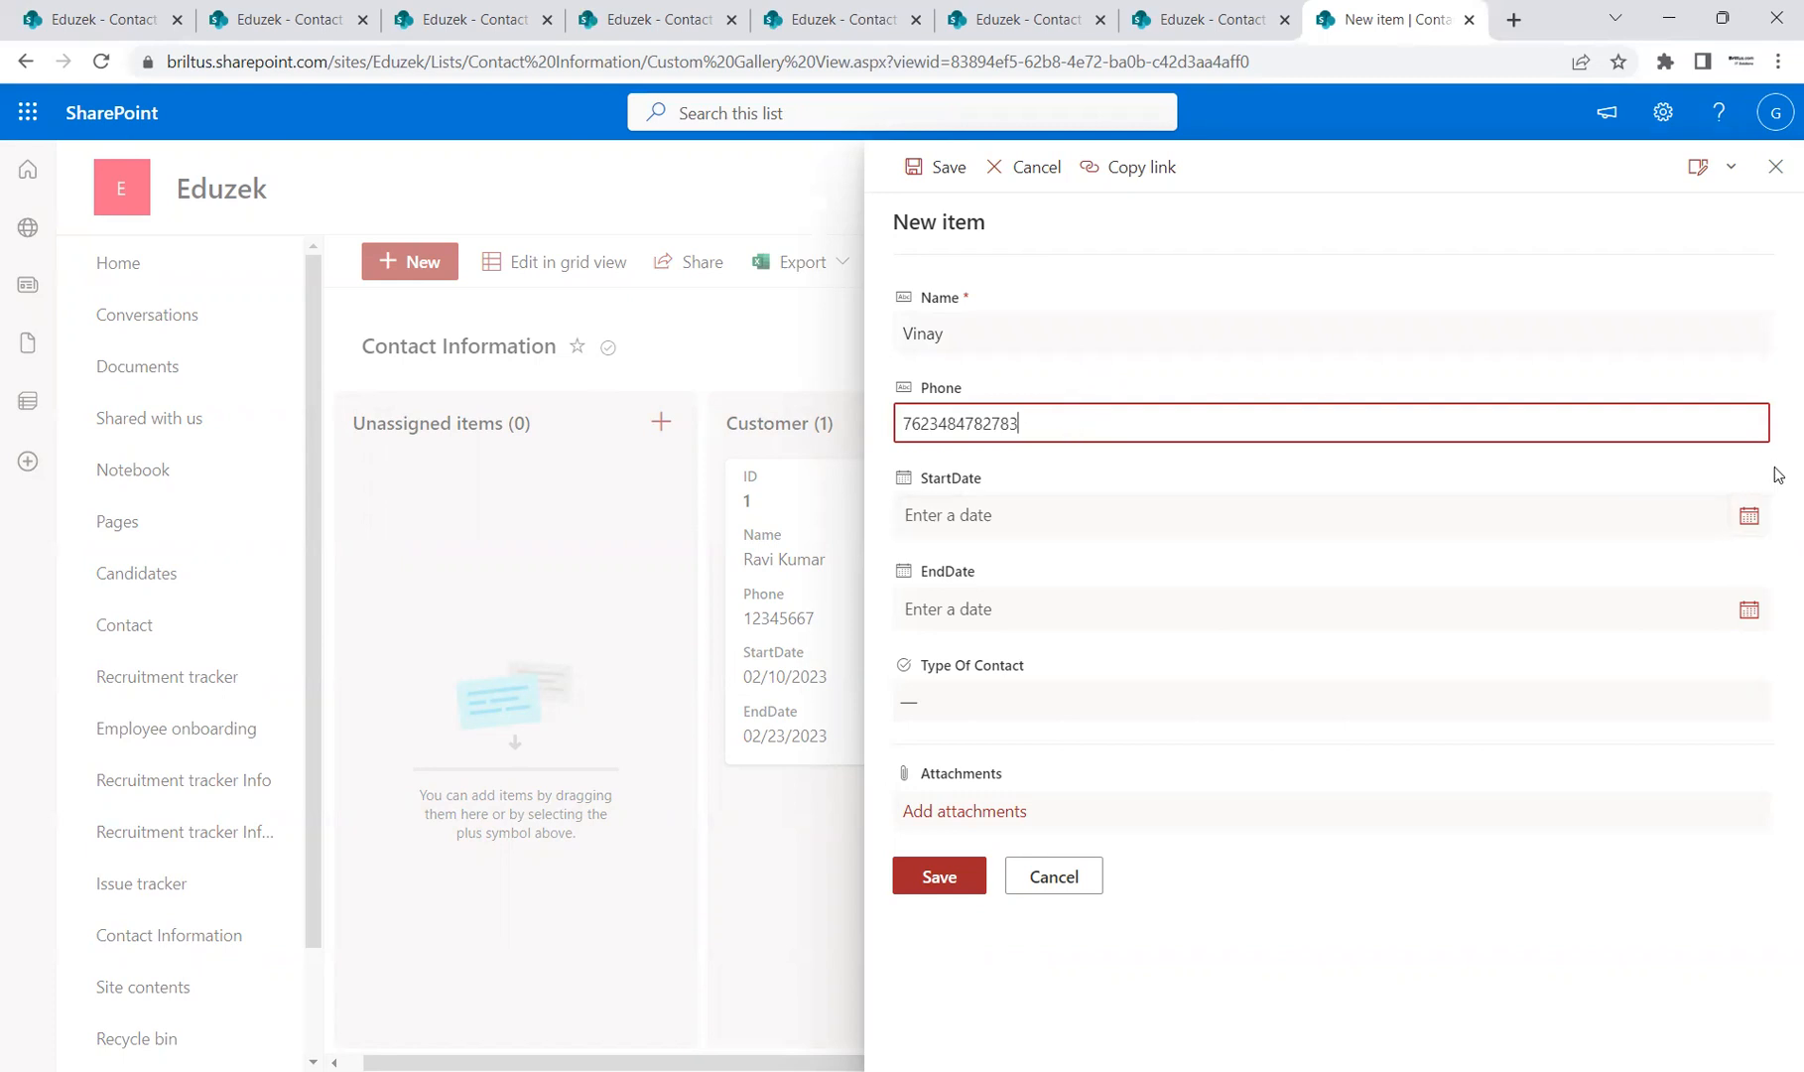
{"action": "left_click", "coordinate": [1755, 518]}
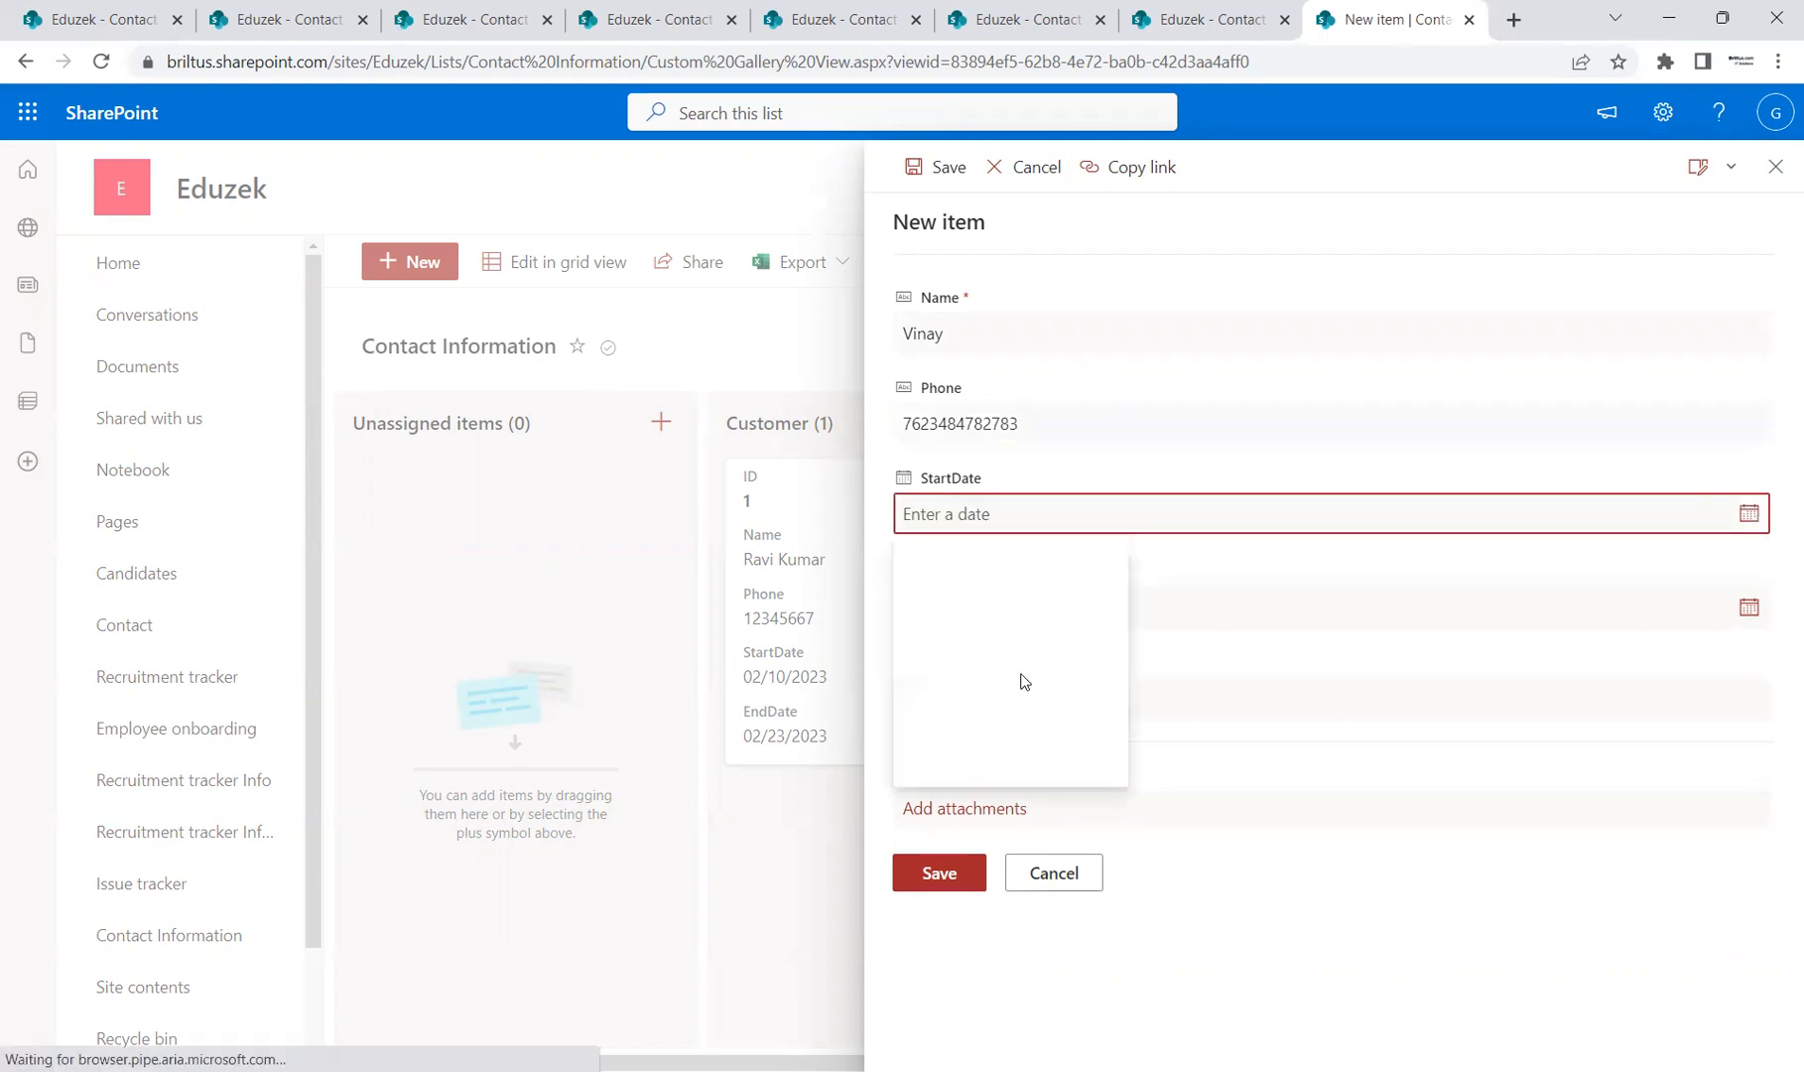
{"action": "left_click", "coordinate": [906, 669]}
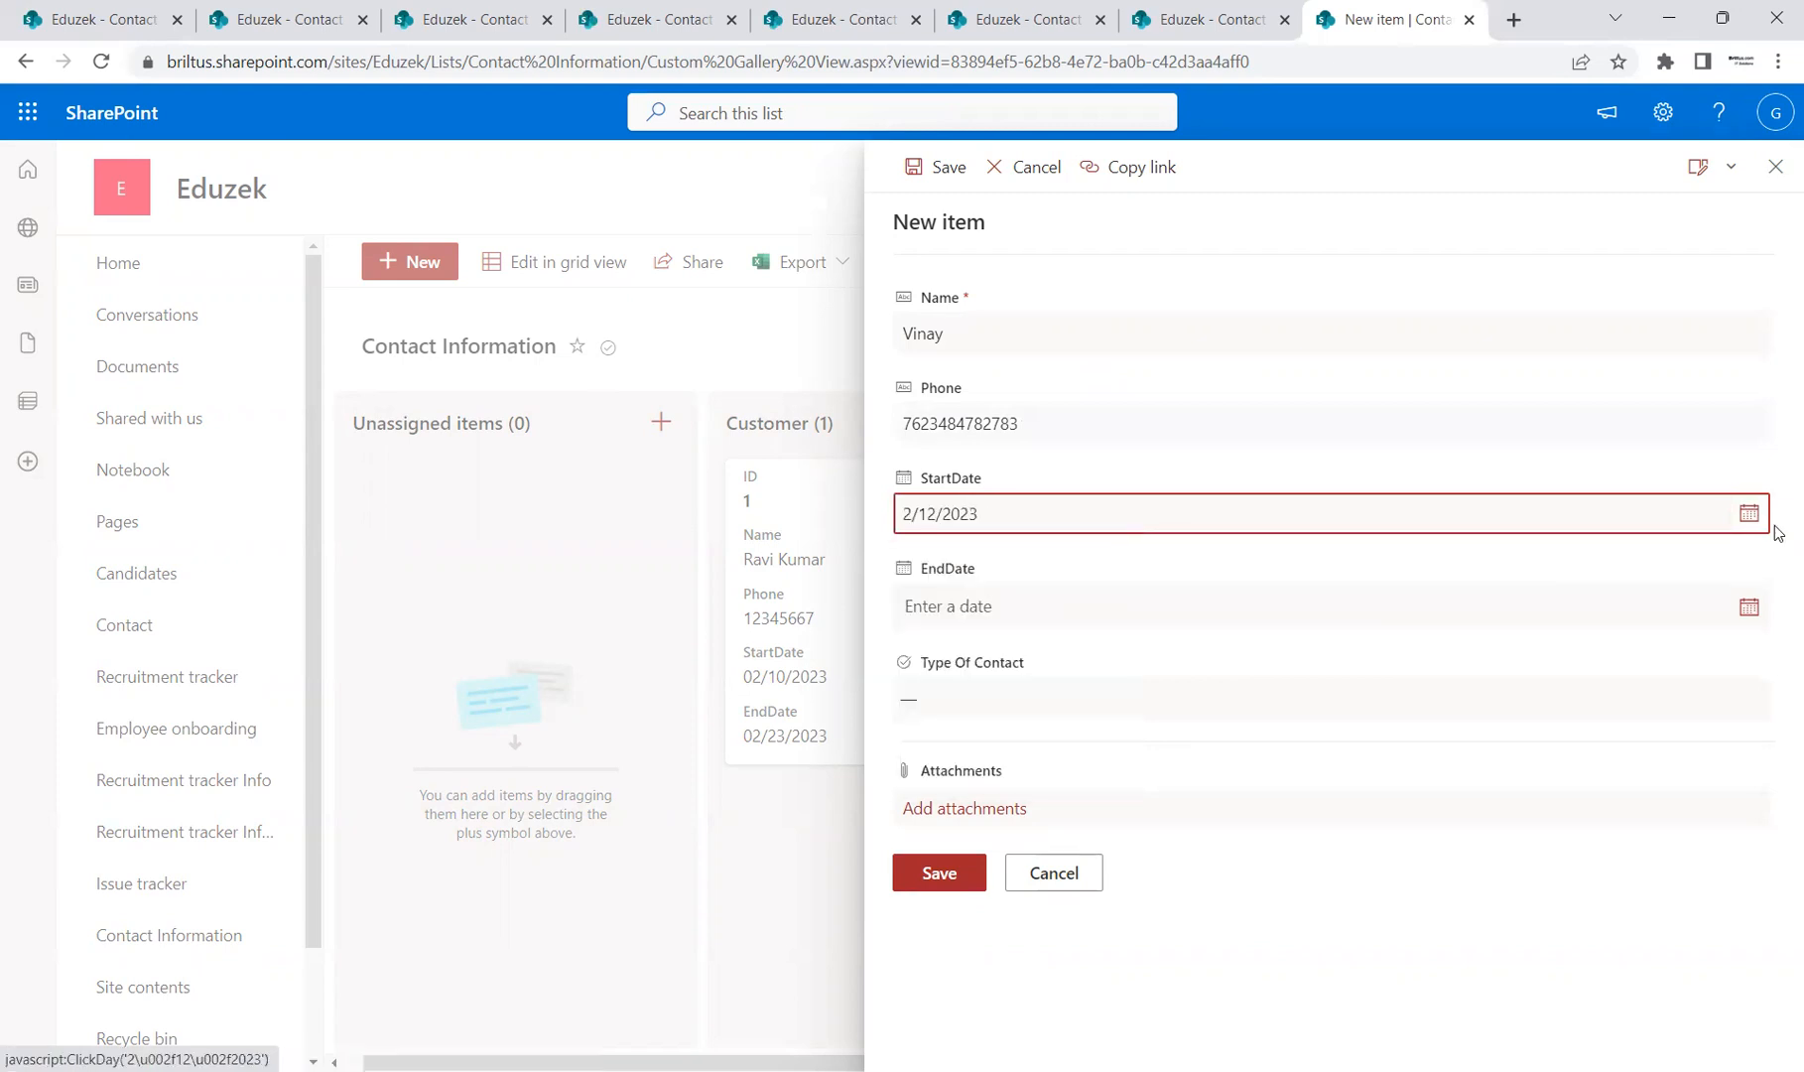
{"action": "left_click", "coordinate": [1737, 615]}
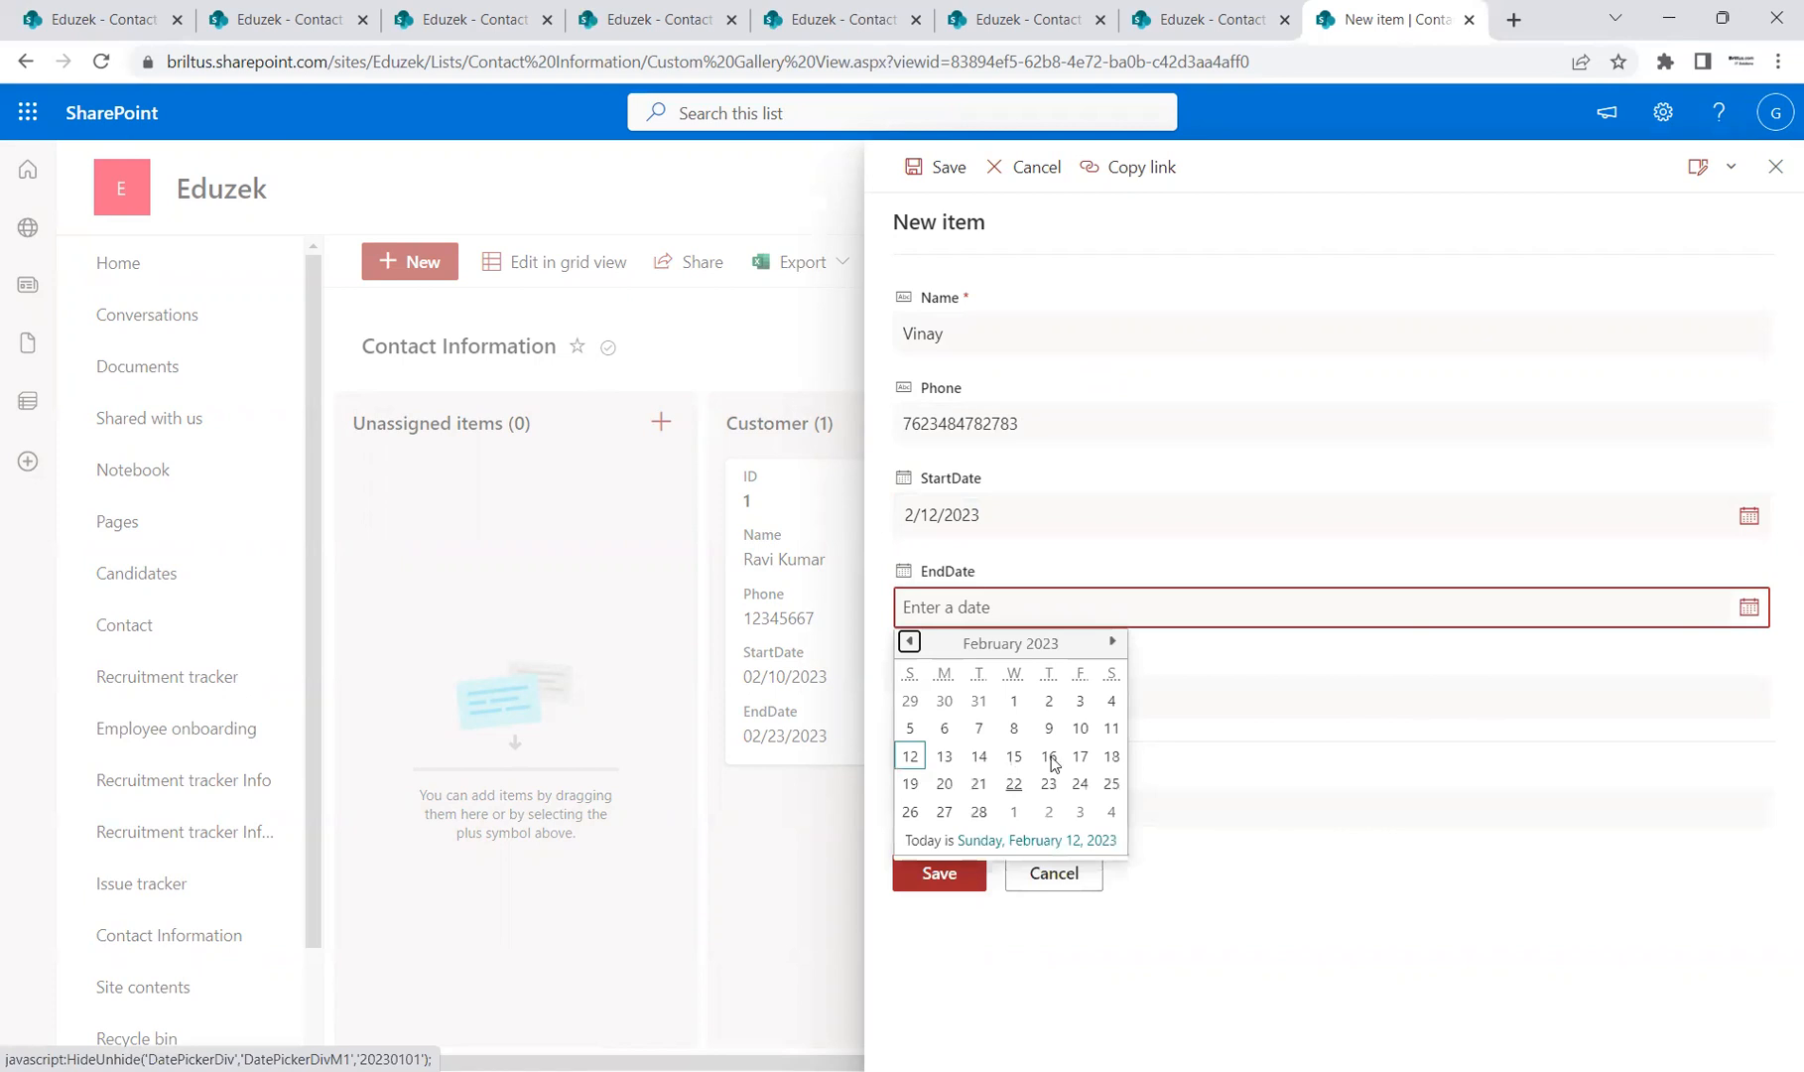
{"action": "left_click", "coordinate": [1050, 757]}
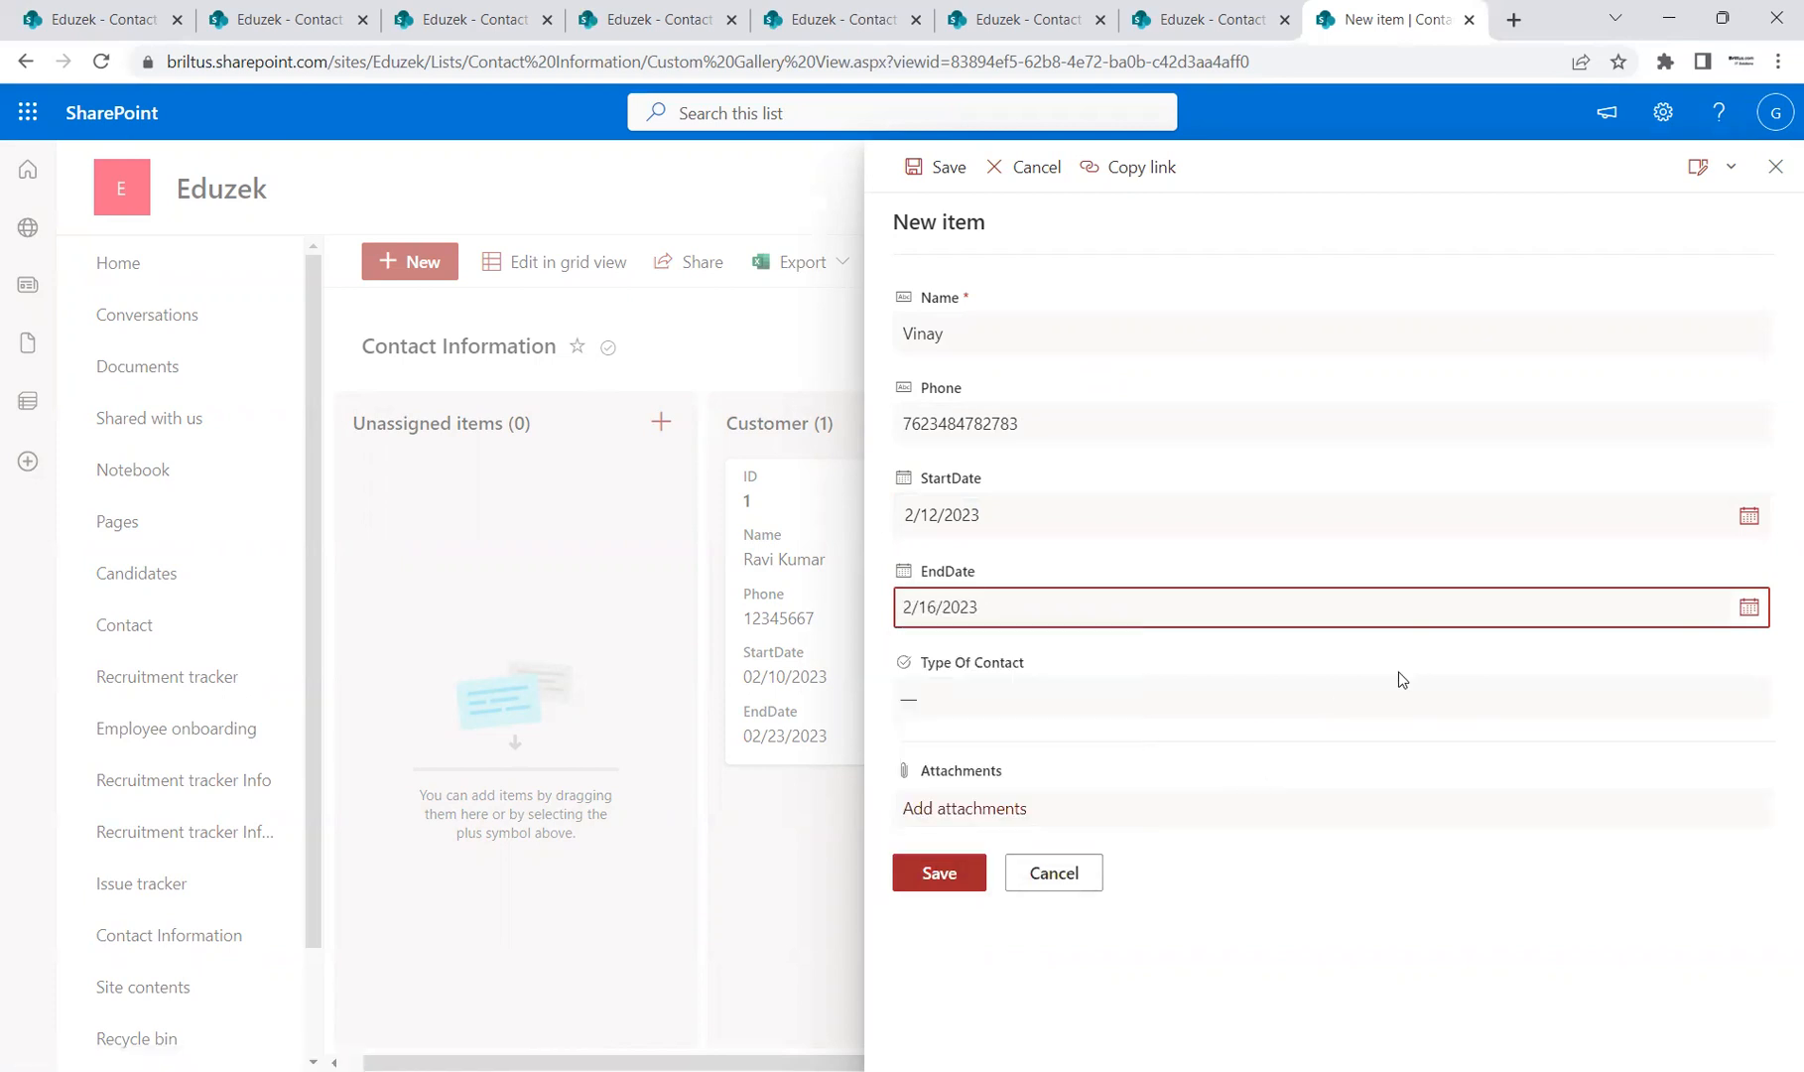
{"action": "left_click", "coordinate": [1007, 708]}
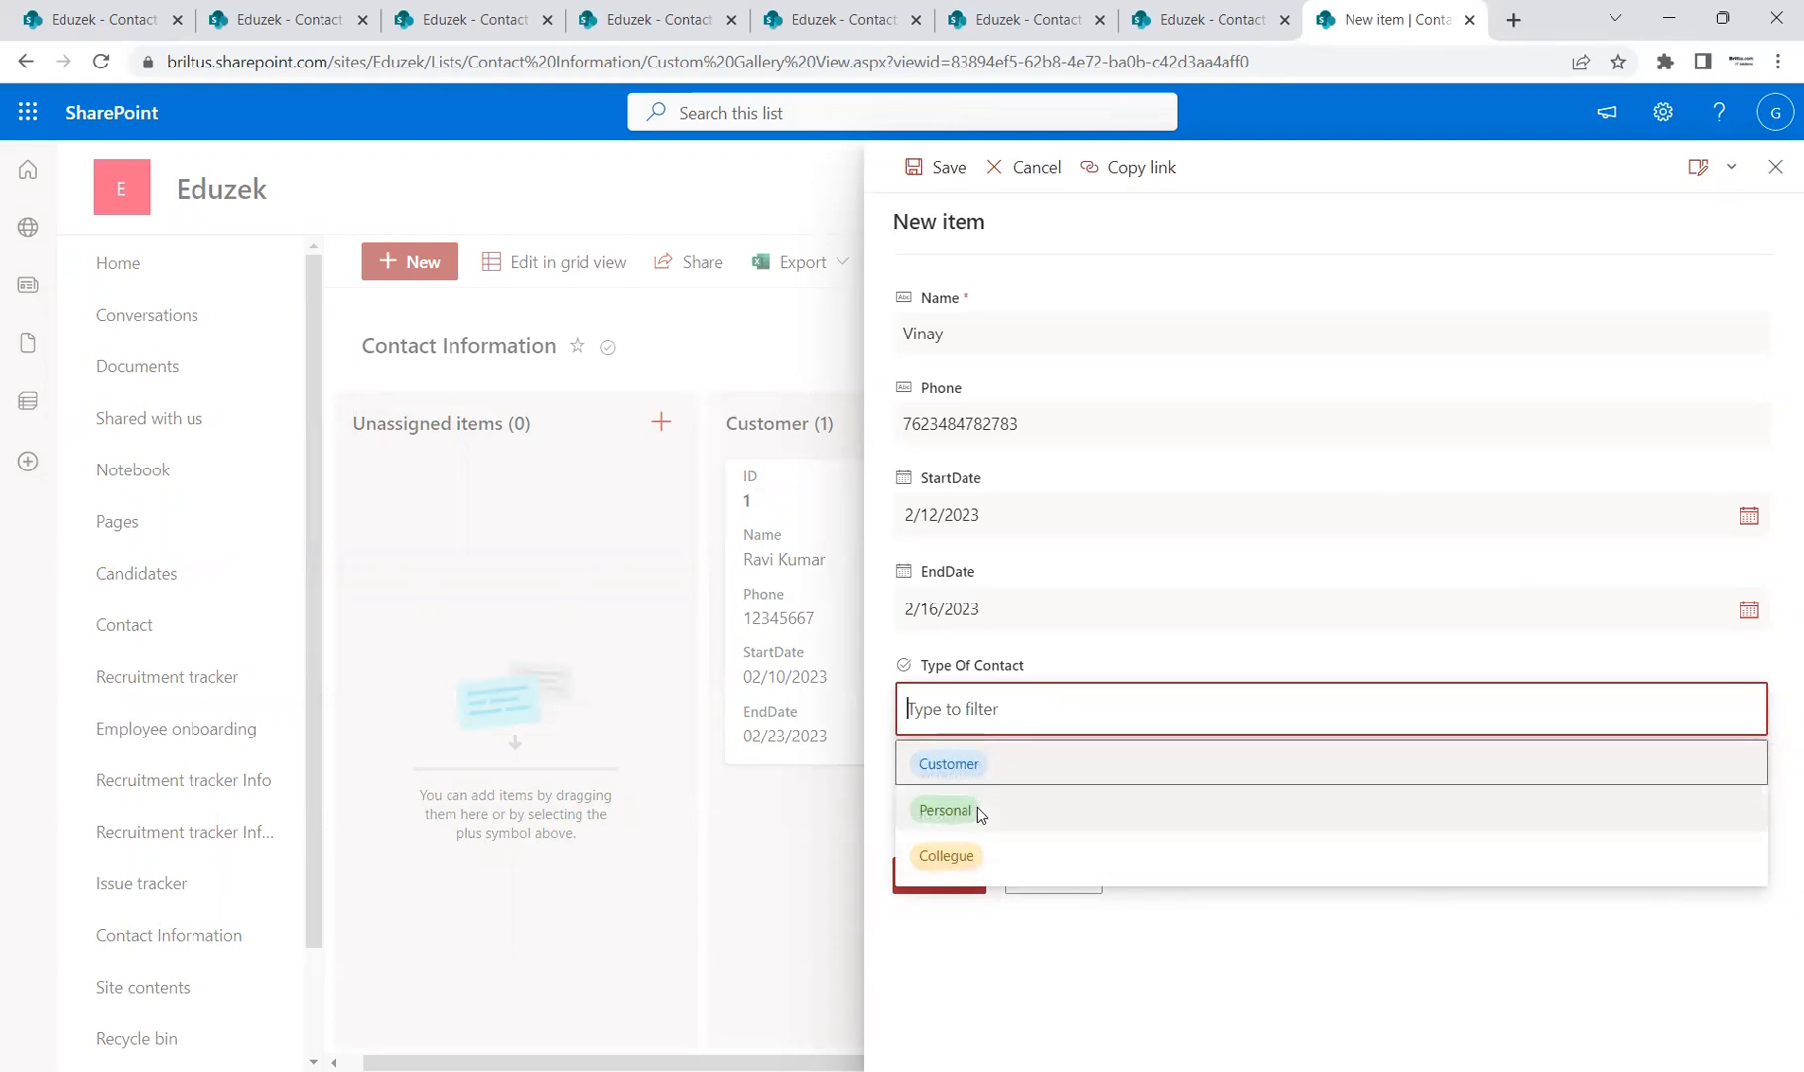
{"action": "left_click", "coordinate": [1013, 802]}
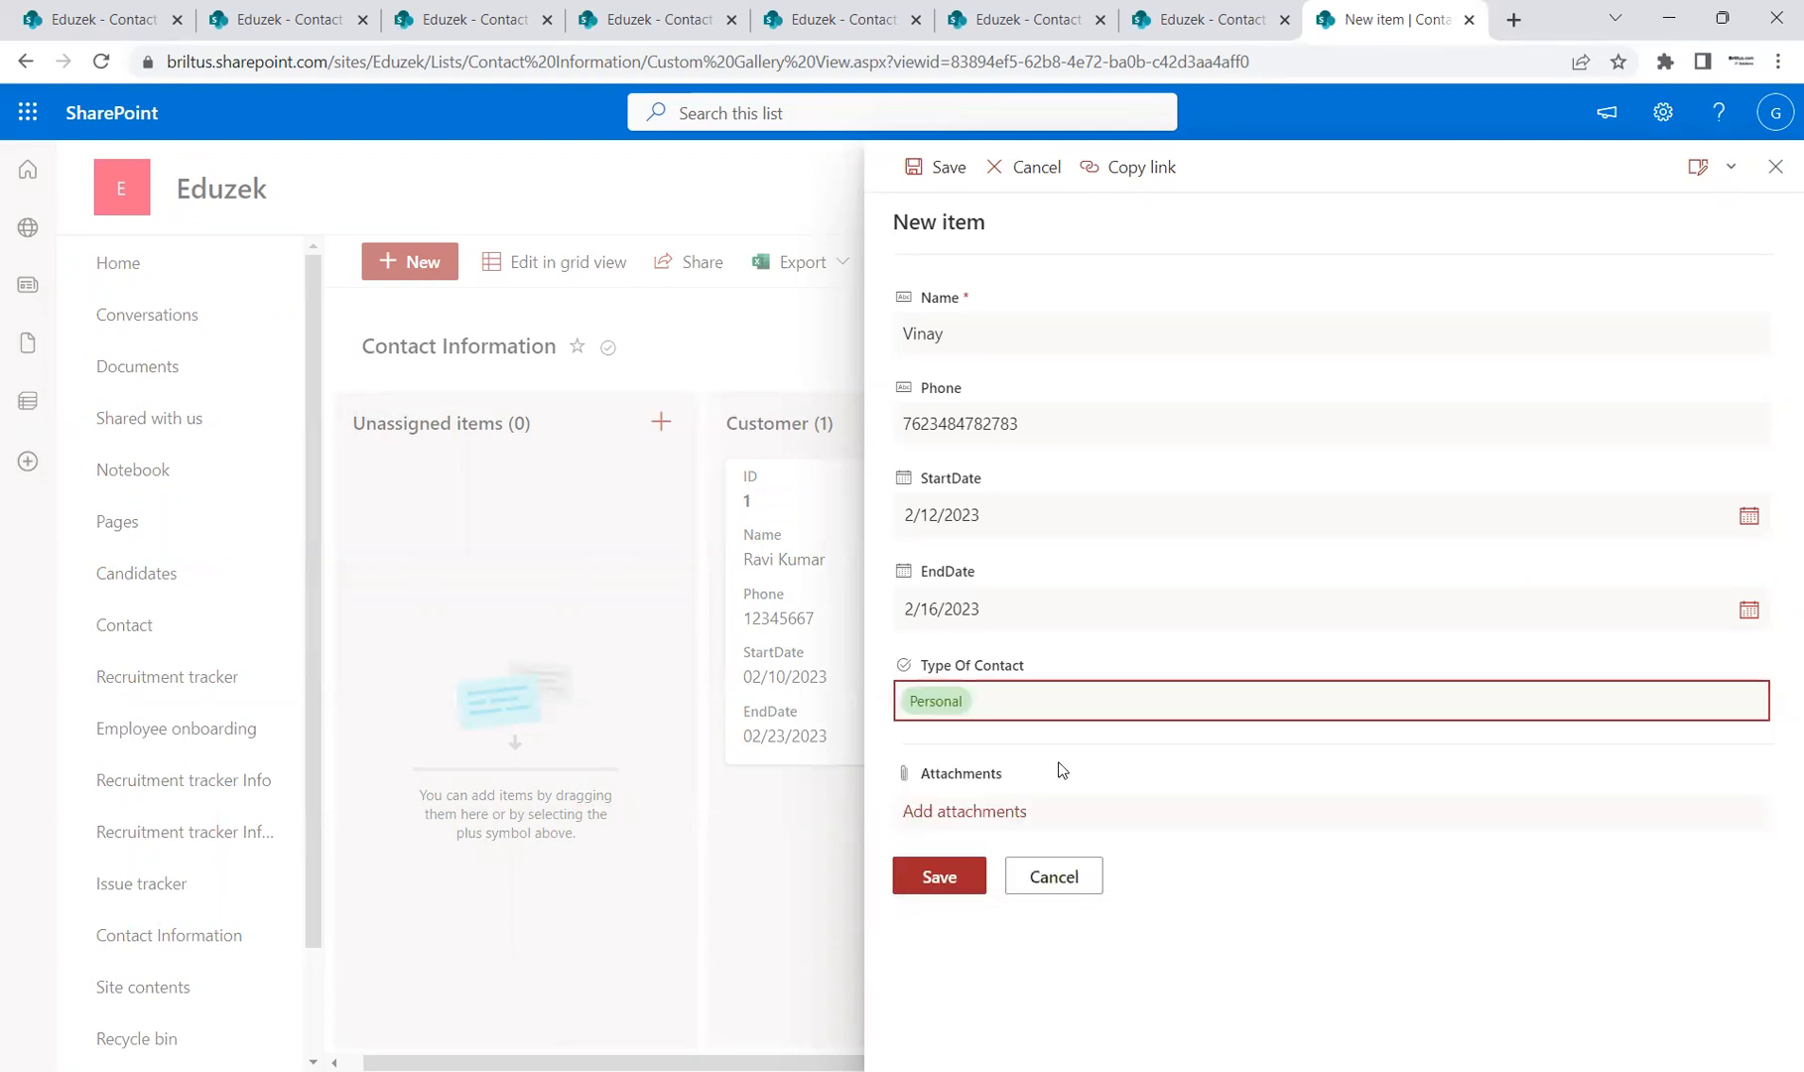
{"action": "left_click", "coordinate": [944, 878]}
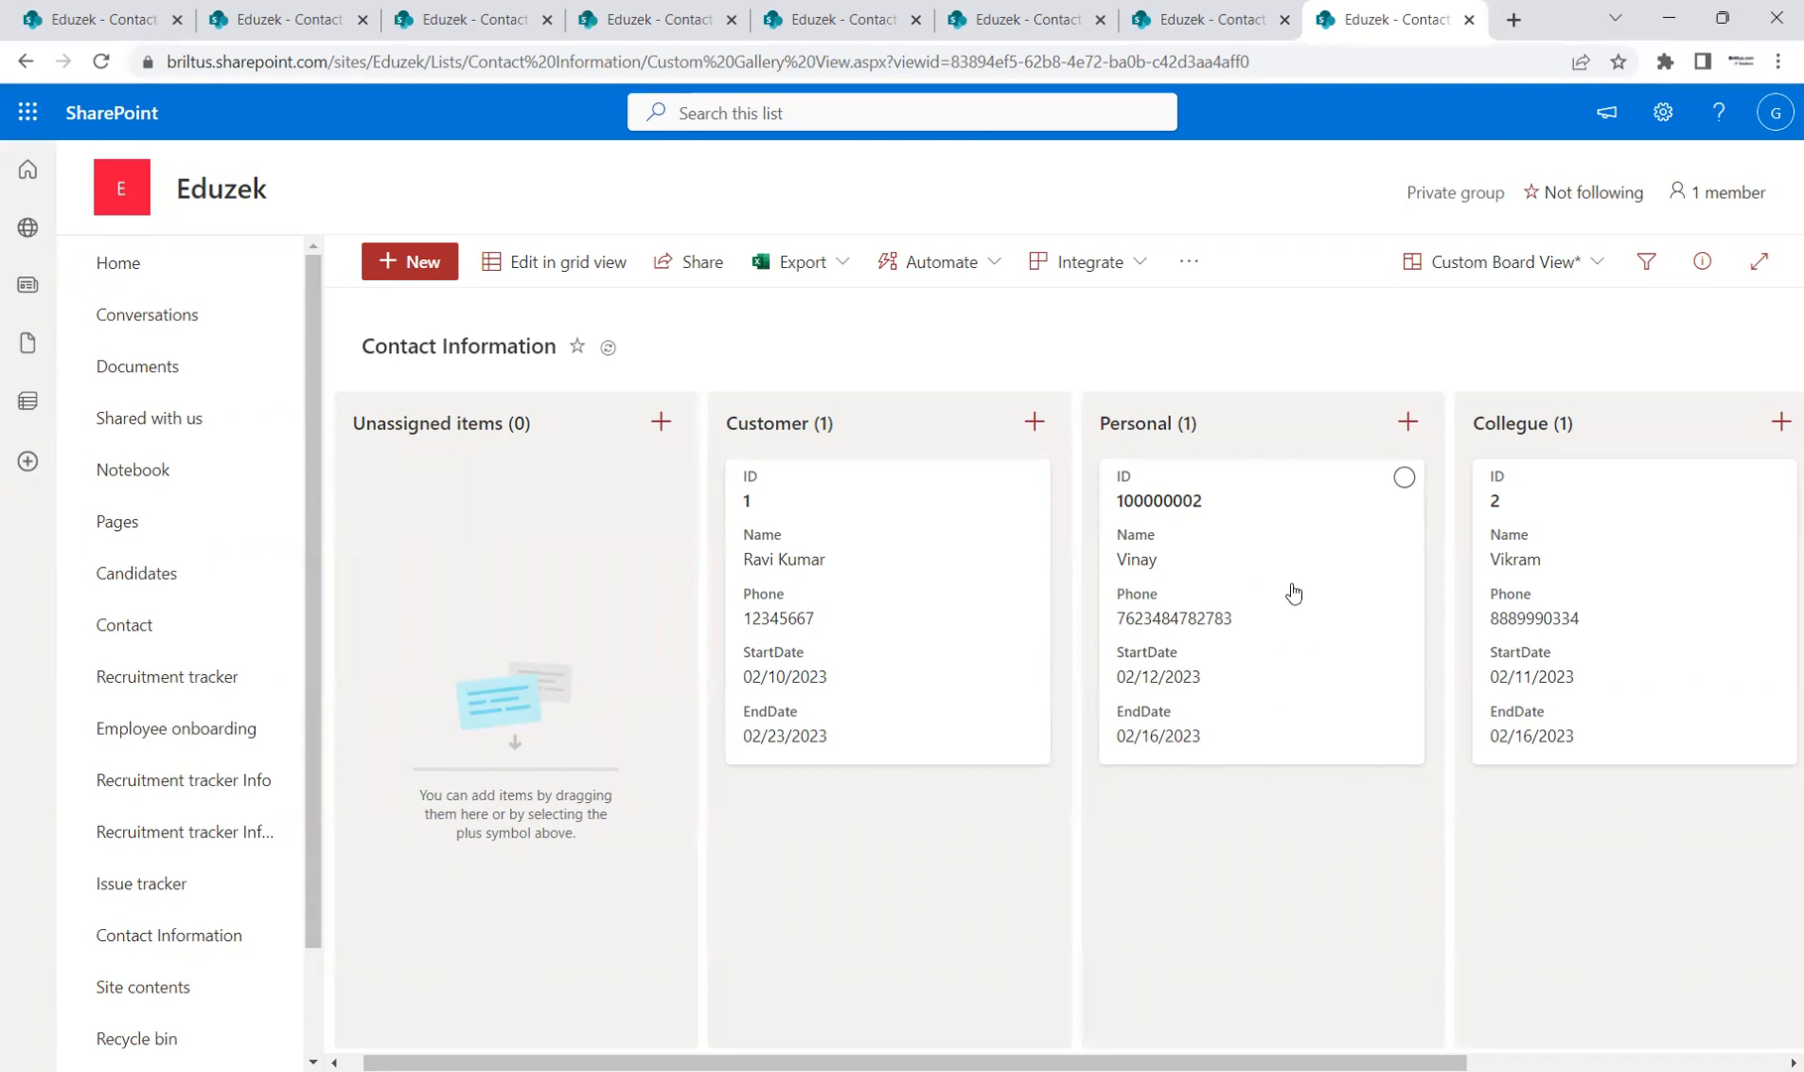
Step: Move the new card into the Customer column and inspect contact 100000002's full details
{"action": "left_click_drag", "start_coordinate": [1304, 531], "coordinate": [729, 805]}
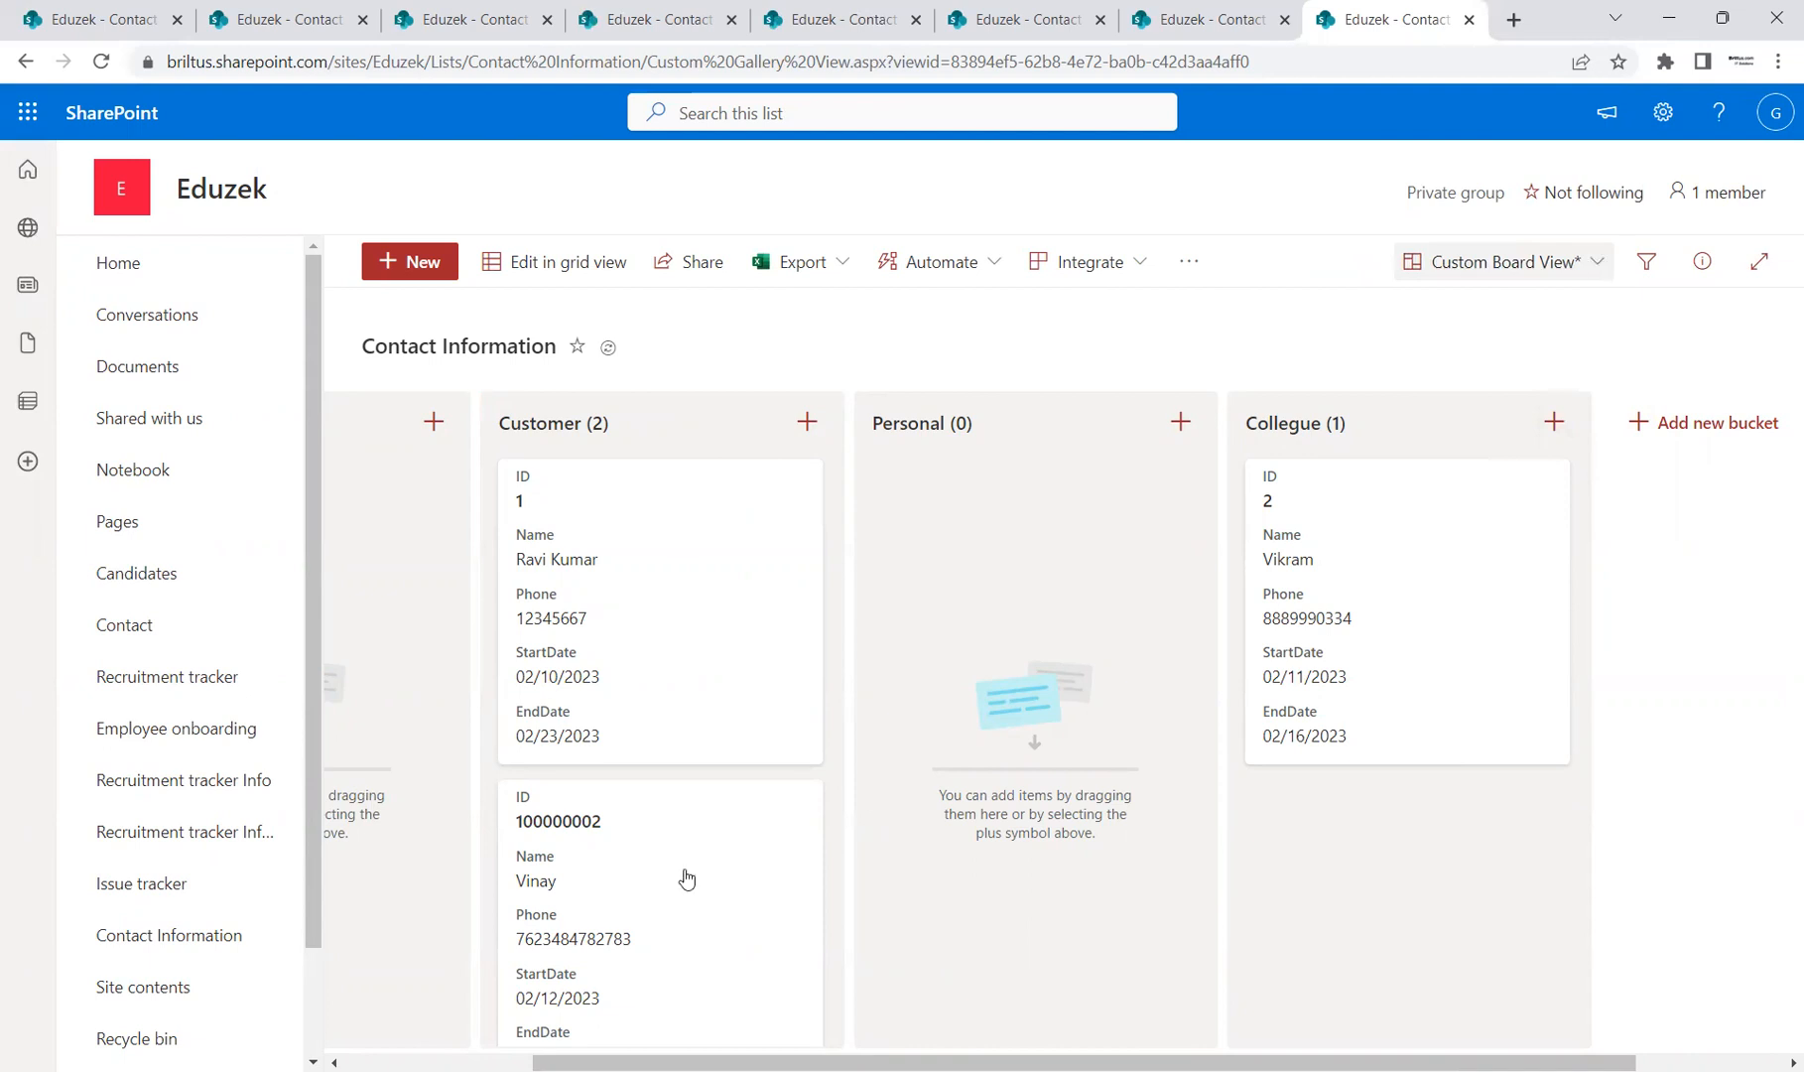
{"action": "scroll", "coordinate": [833, 788], "scroll_direction": "down", "scroll_amount": 1}
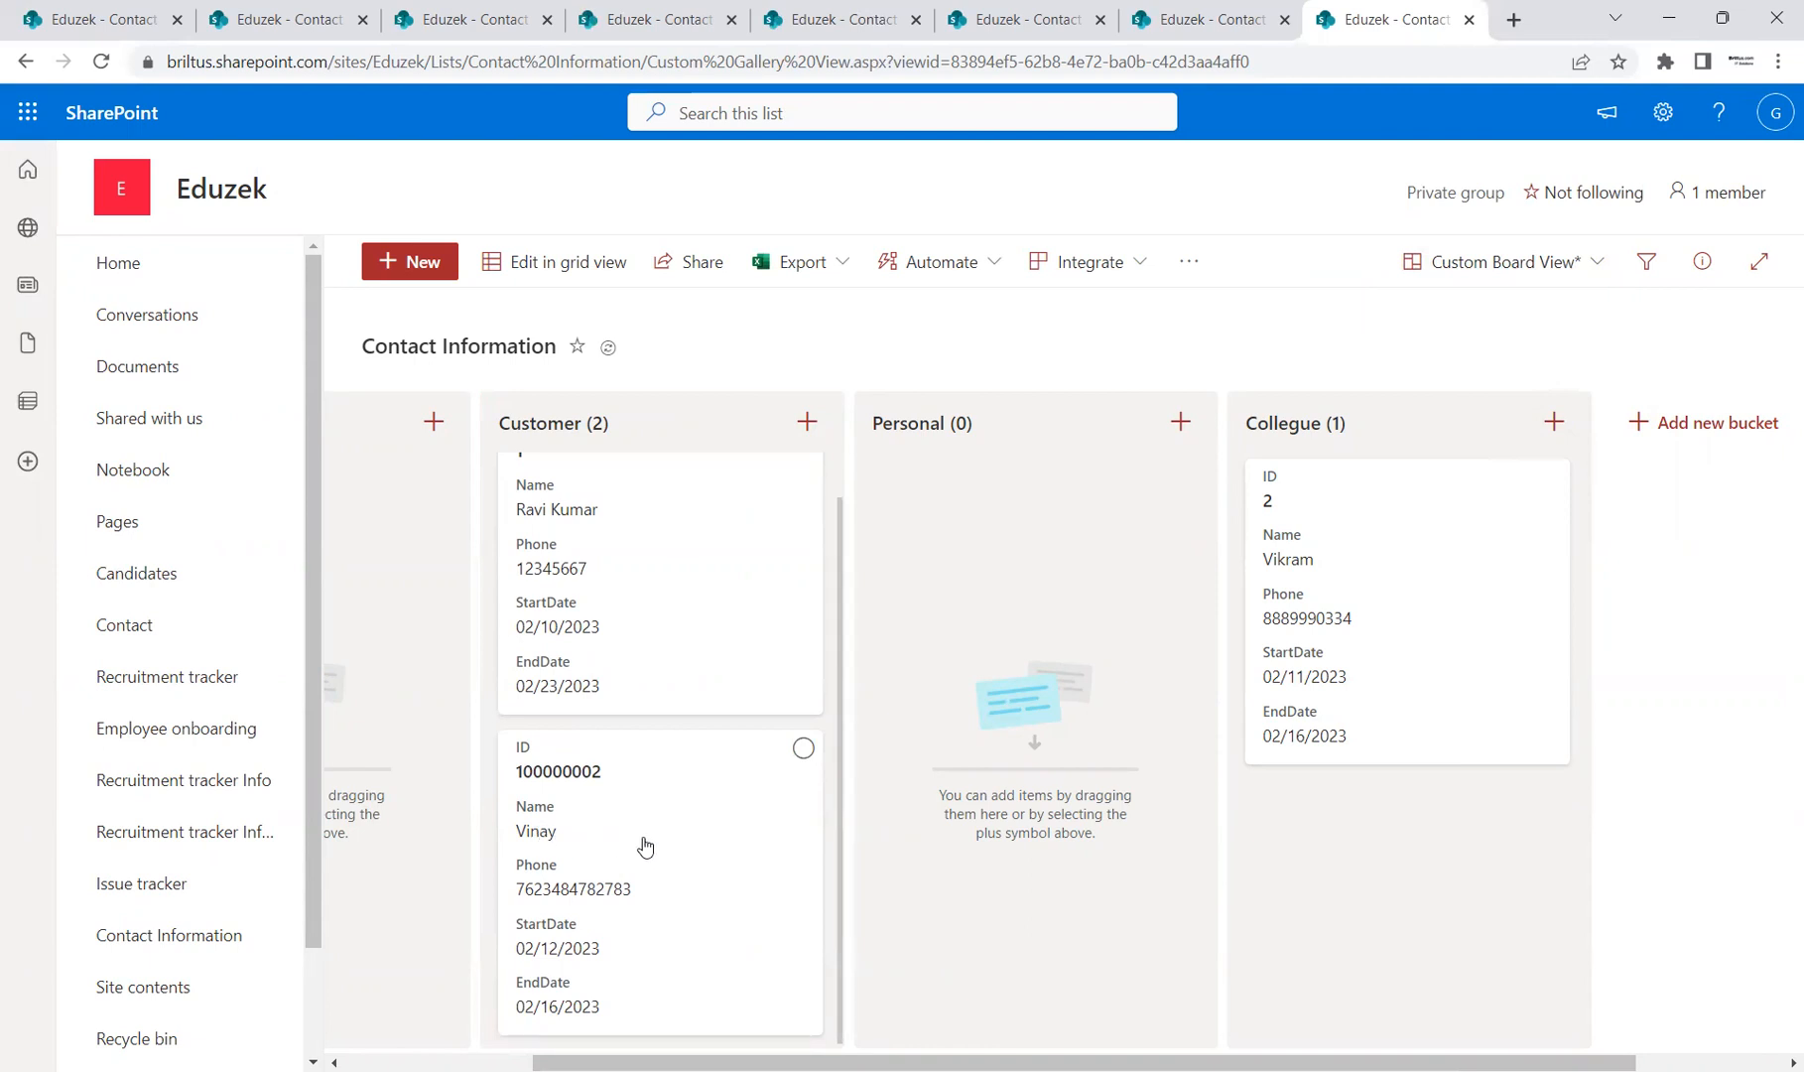
{"action": "left_click", "coordinate": [645, 846]}
{"action": "left_click", "coordinate": [1775, 165]}
{"action": "left_click", "coordinate": [645, 870]}
{"action": "right_click", "coordinate": [660, 870]}
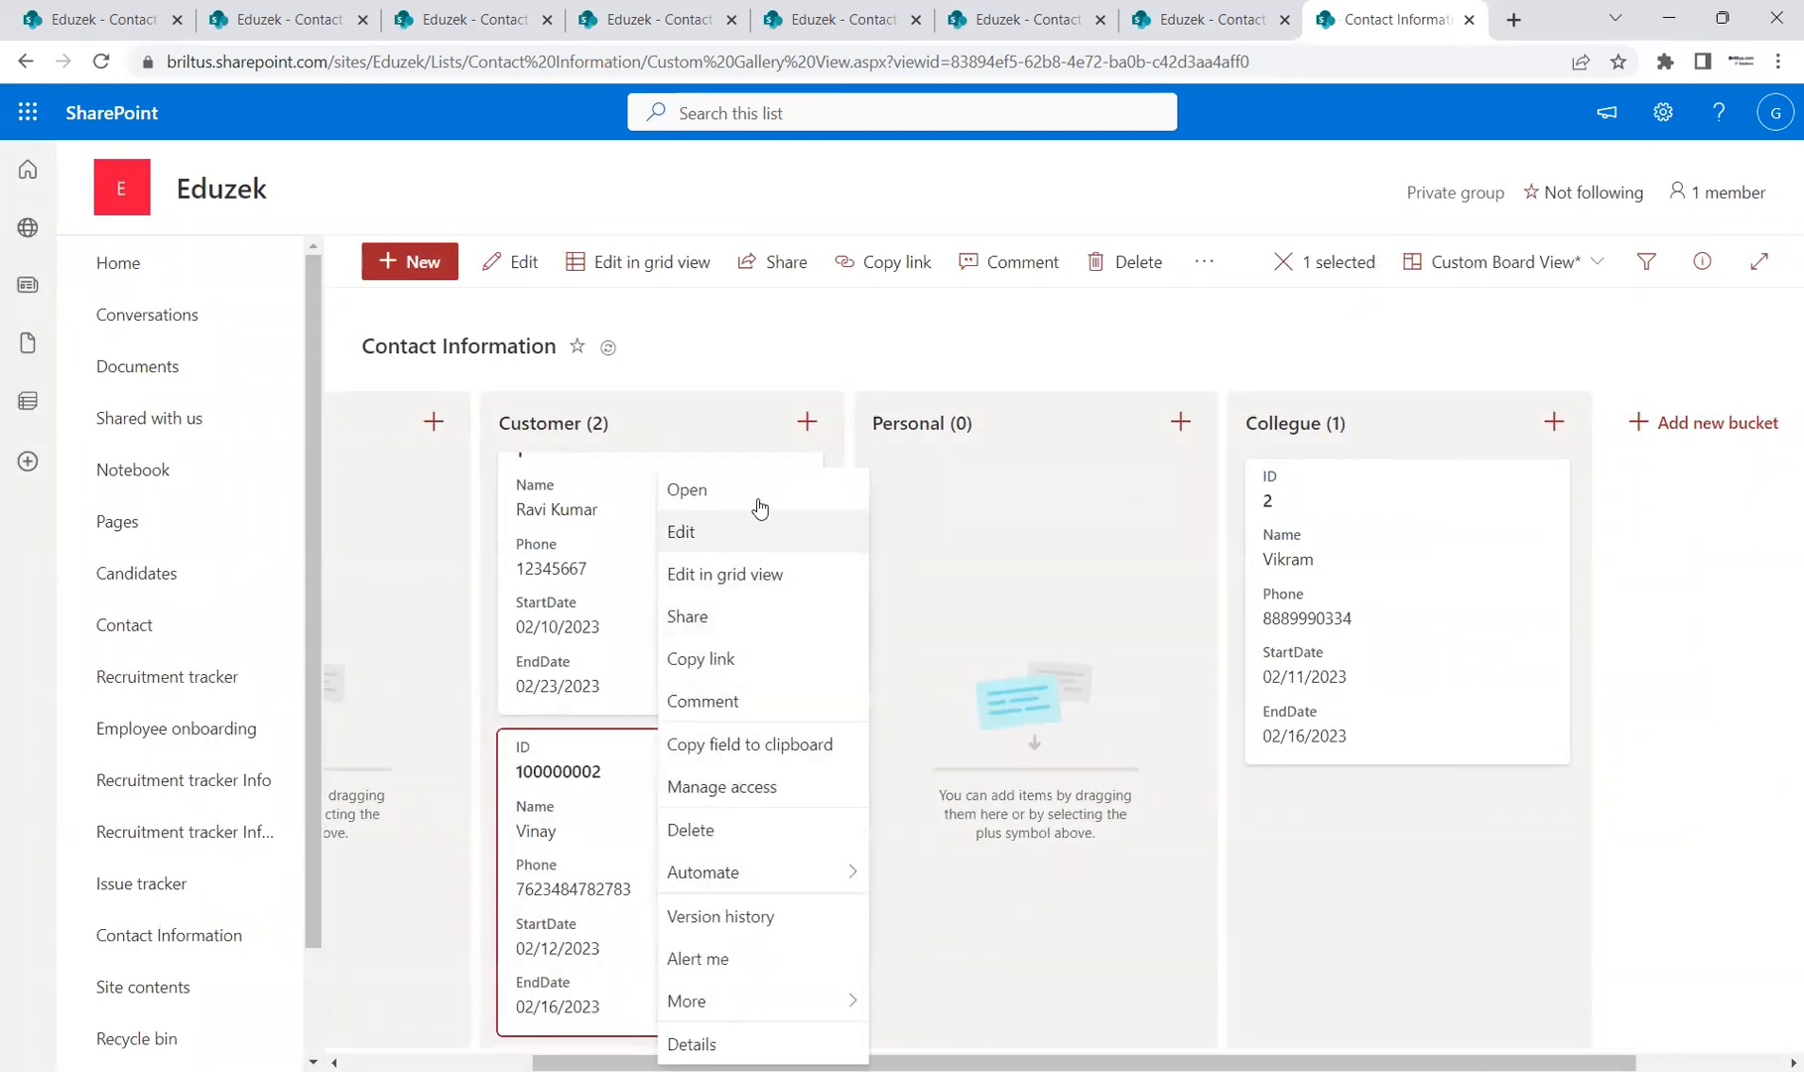
{"action": "left_click", "coordinate": [756, 491]}
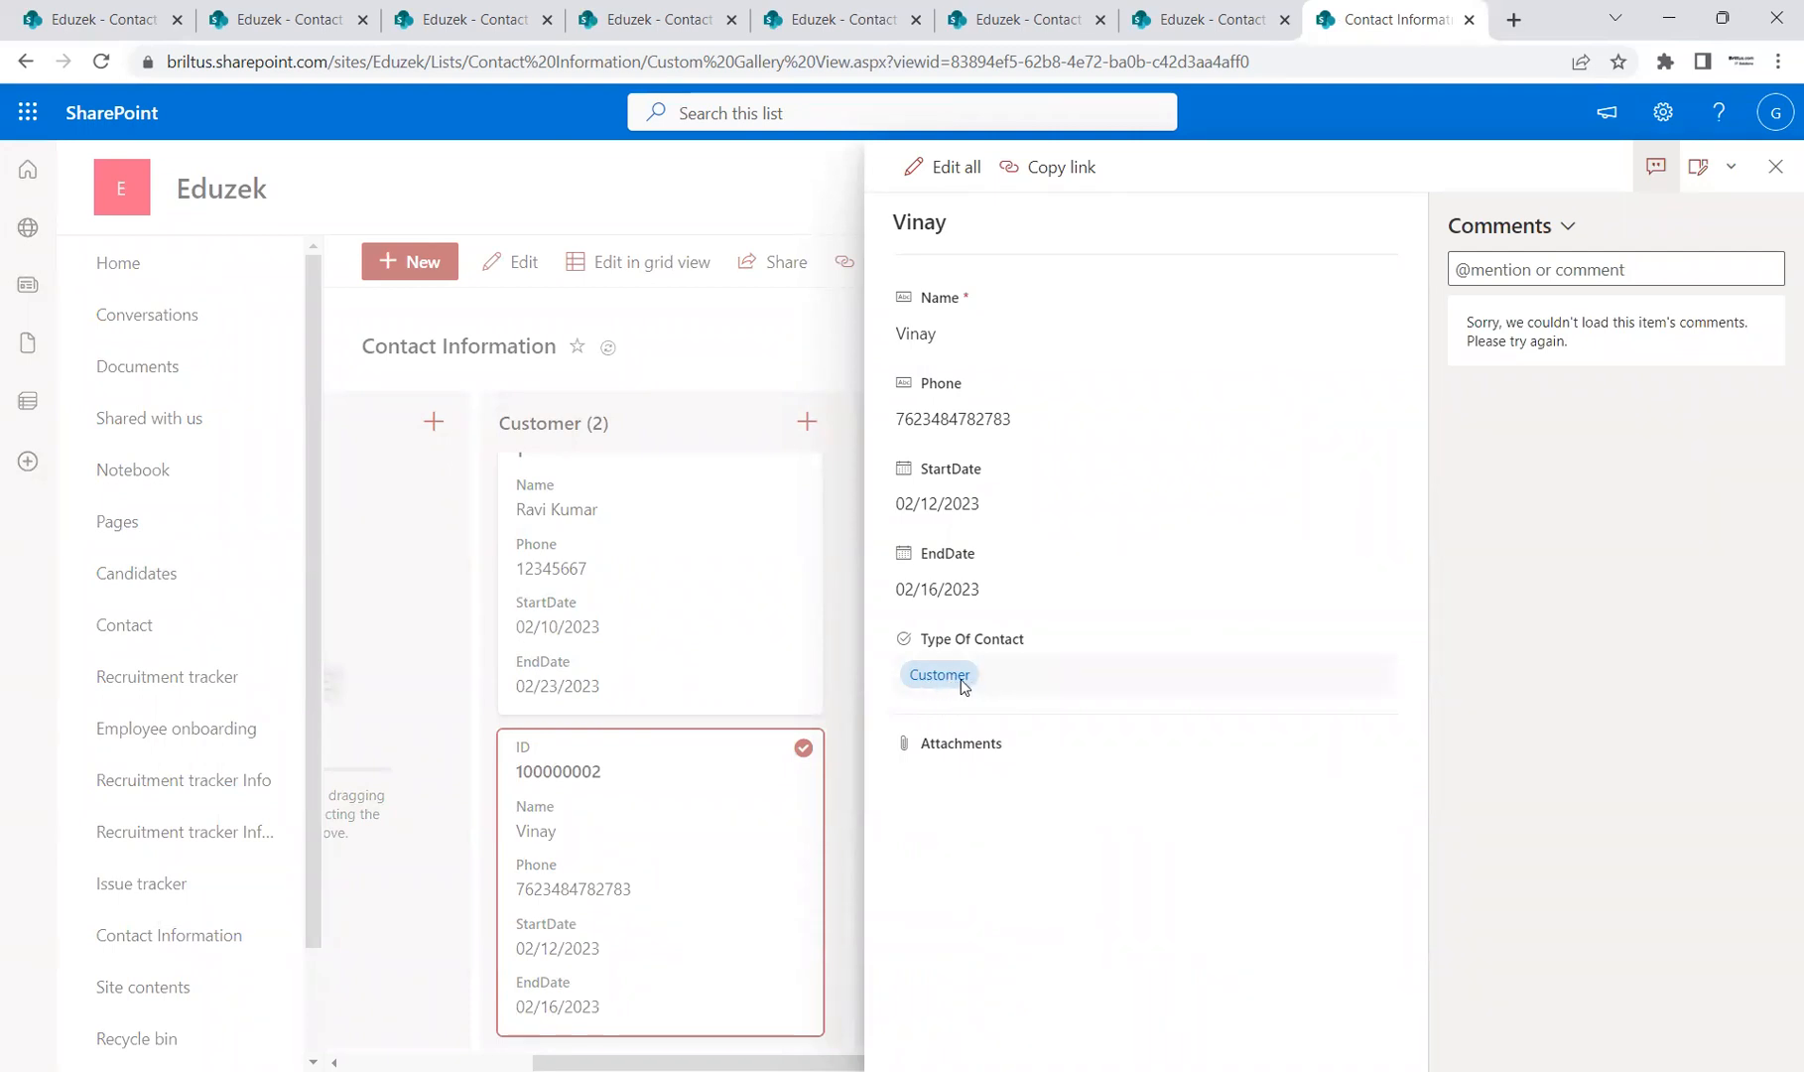
{"action": "left_click", "coordinate": [1775, 165]}
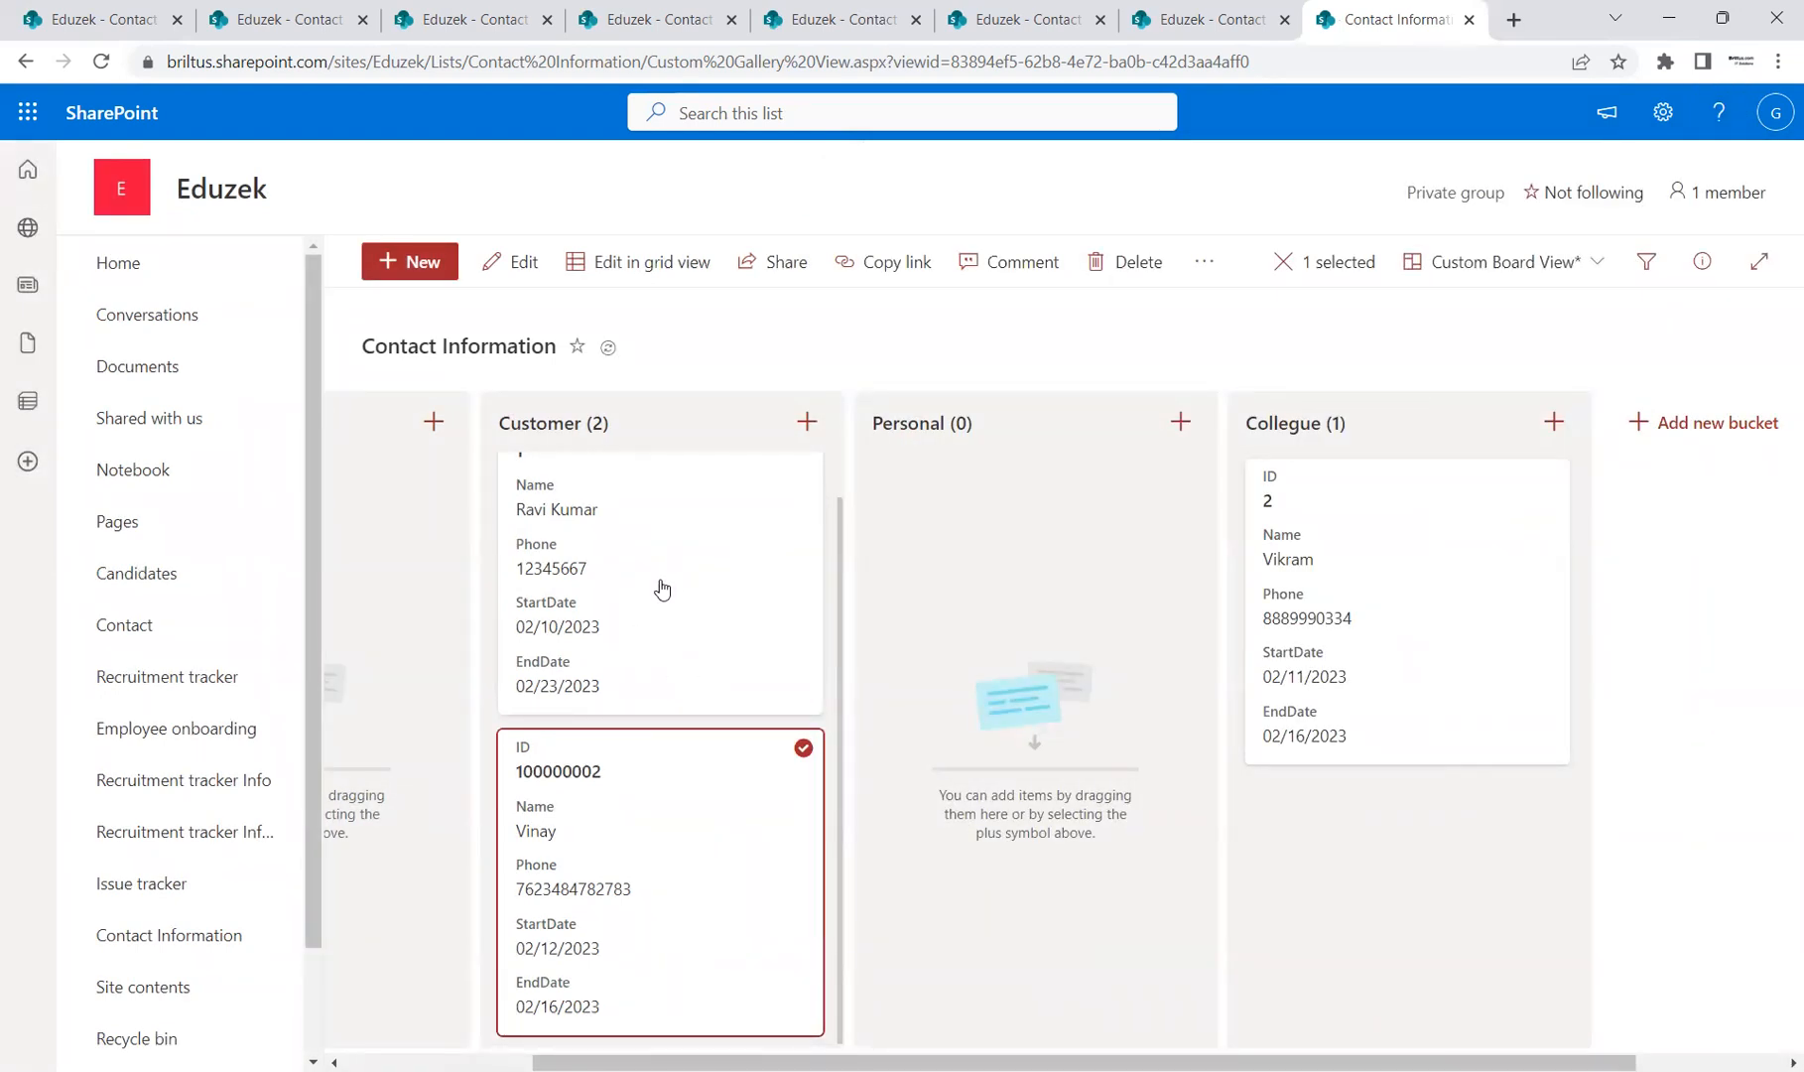
Step: Drag contact ID 1 into the Personal bucket and check its details
{"action": "left_click_drag", "start_coordinate": [662, 588], "coordinate": [1052, 621]}
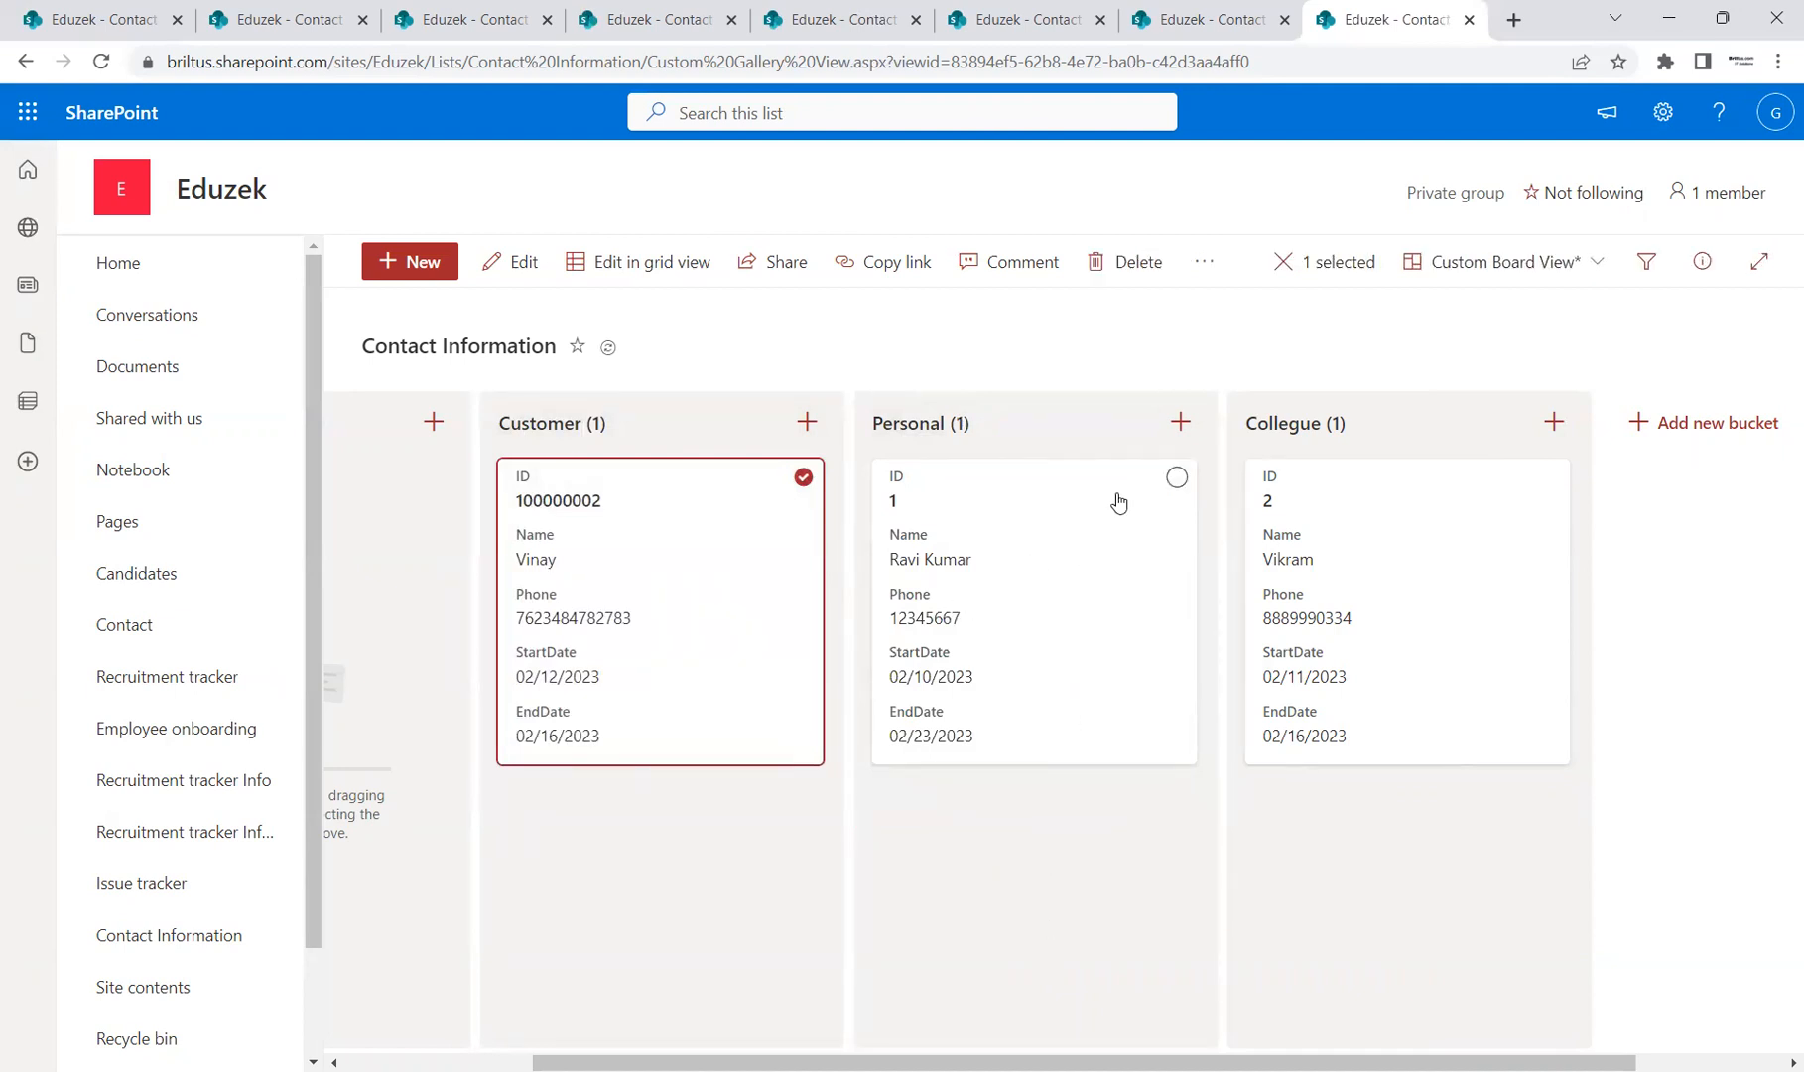
{"action": "left_click", "coordinate": [1045, 501]}
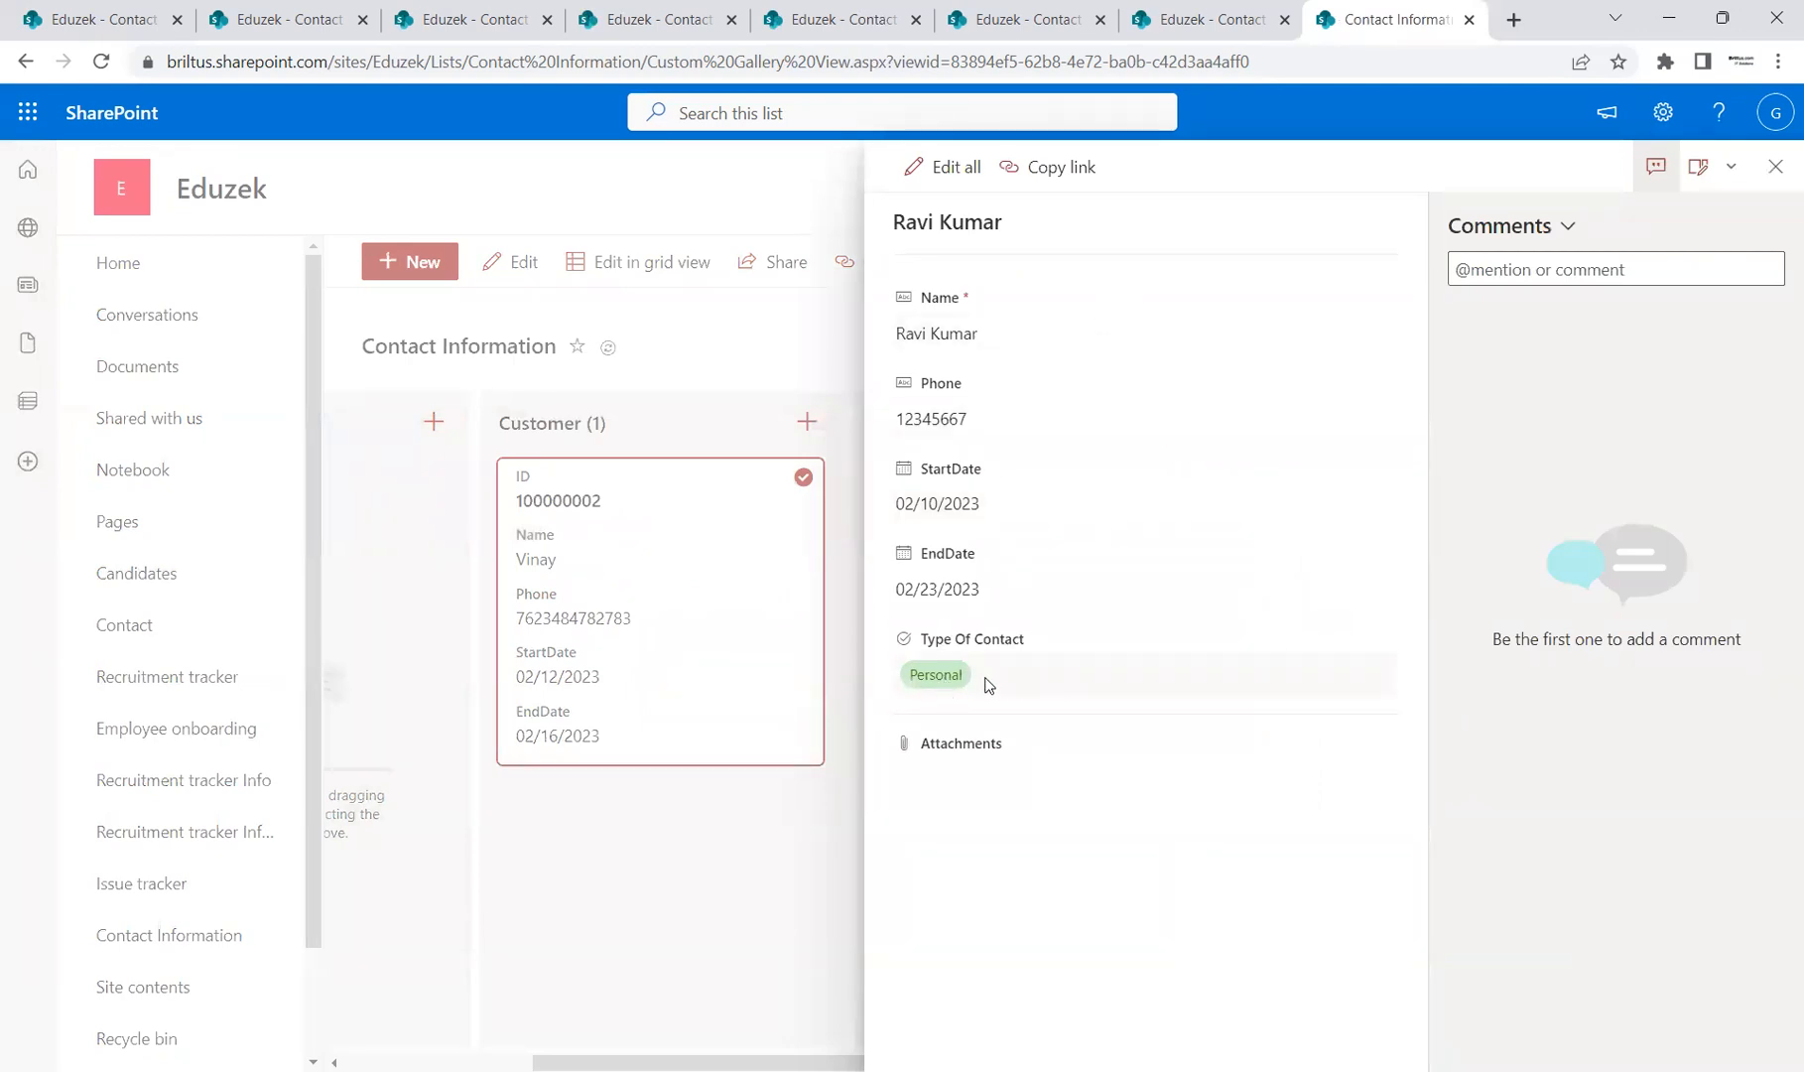
{"action": "left_click", "coordinate": [1775, 166]}
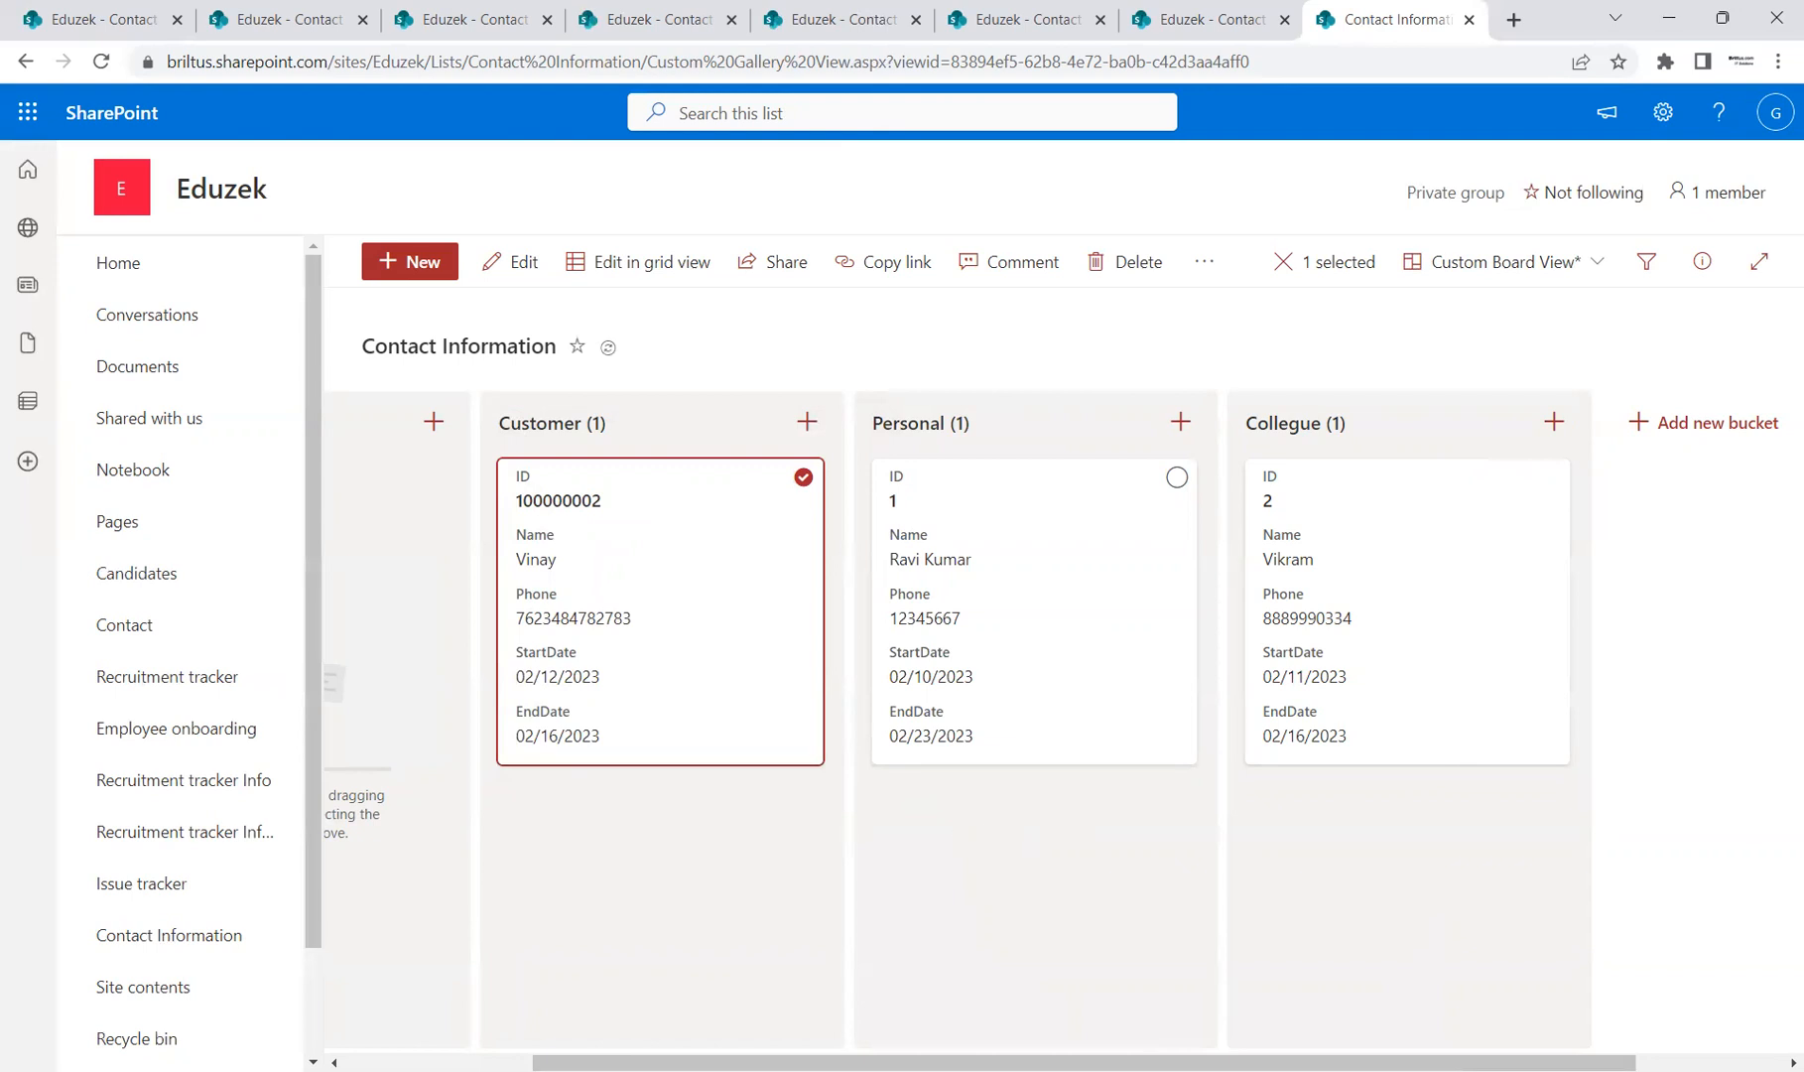
{"action": "key", "text": "alt+Tab"}
Step: Show the Agenda slide, highlight 'Create/Edit/Delete Views', then return to the SharePoint board
{"action": "left_click", "coordinate": [167, 506]}
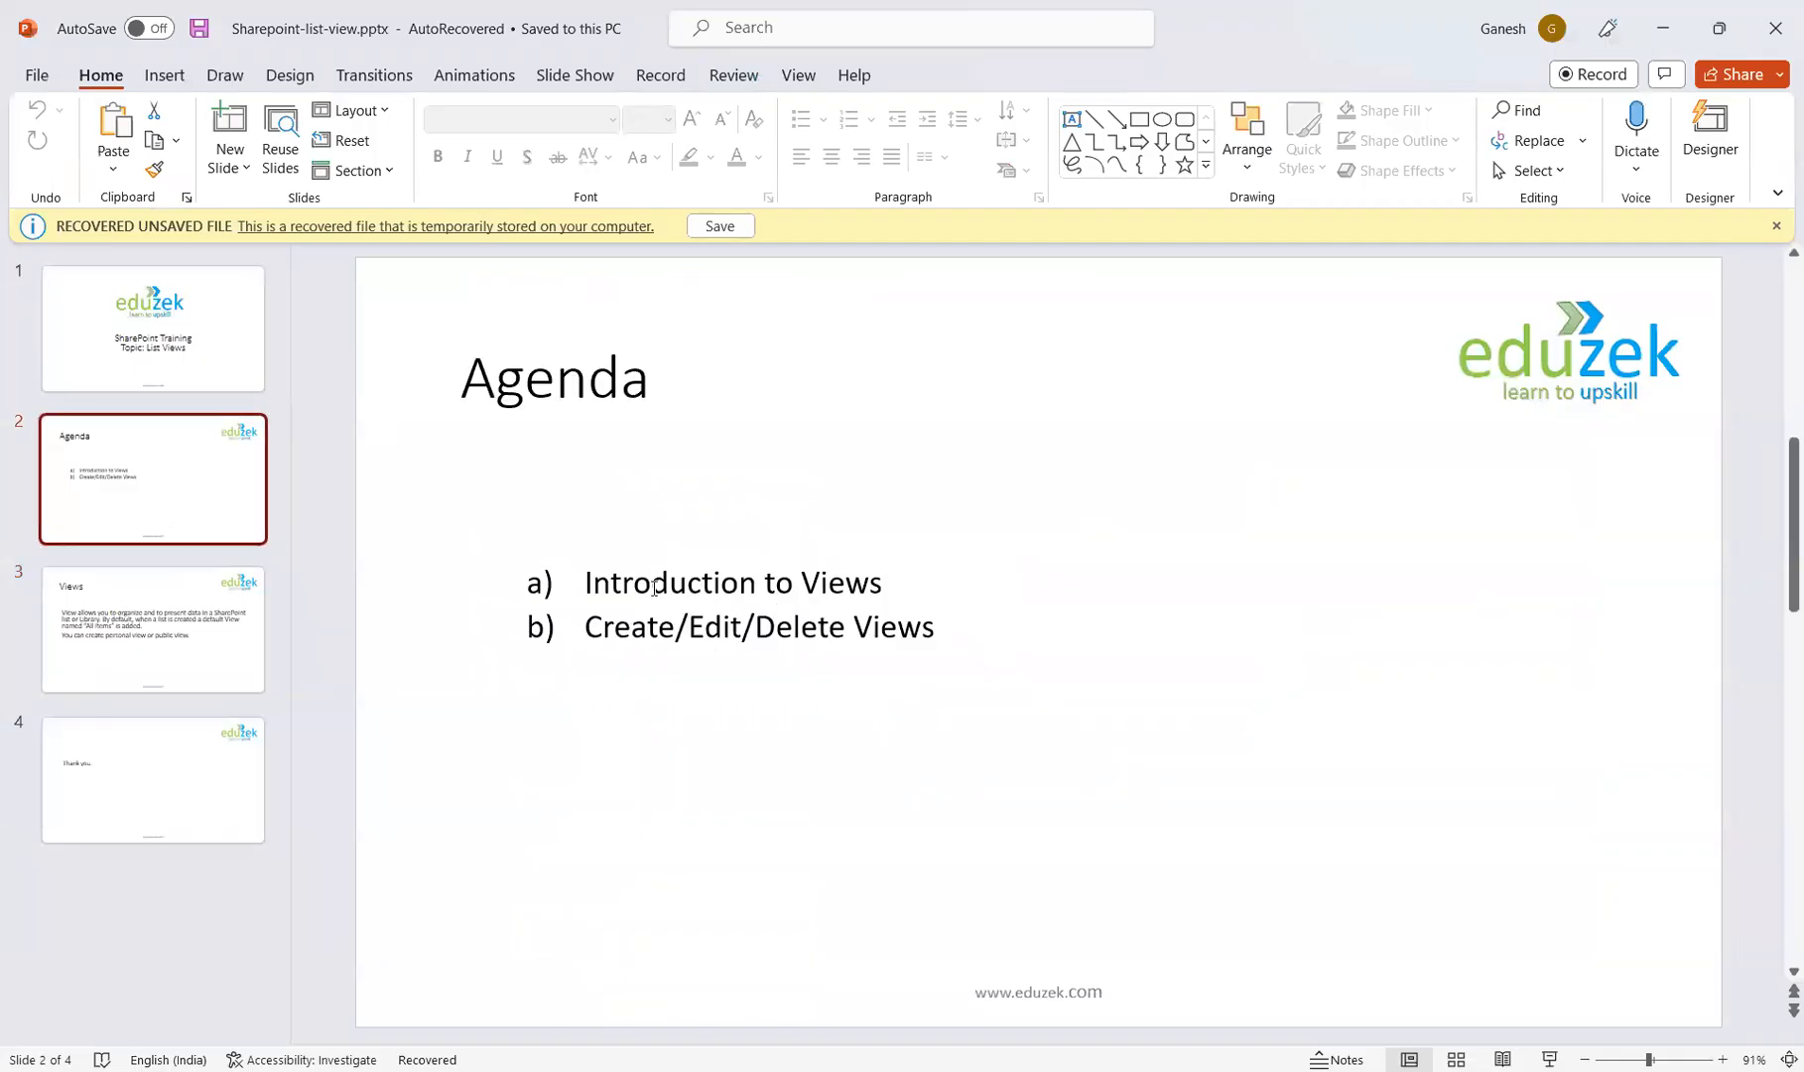
{"action": "left_click_drag", "start_coordinate": [589, 626], "coordinate": [730, 626]}
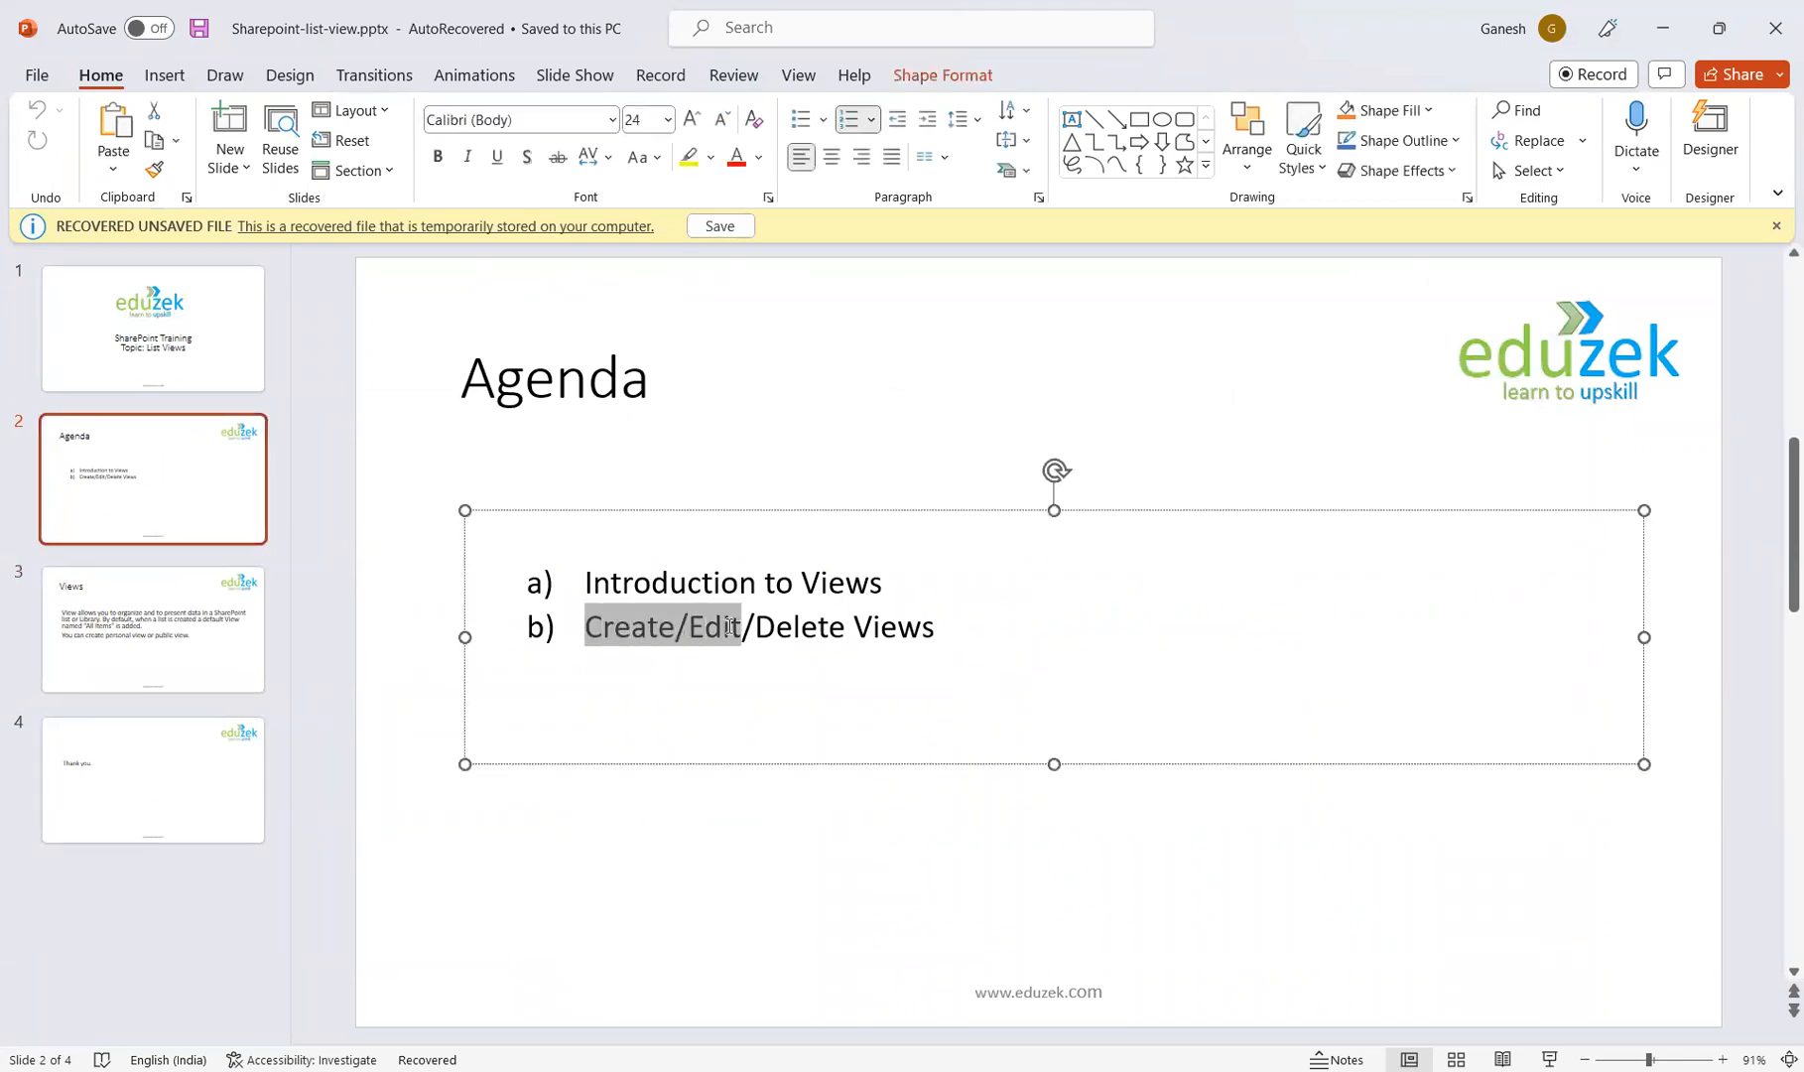
{"action": "double_click", "coordinate": [813, 627]}
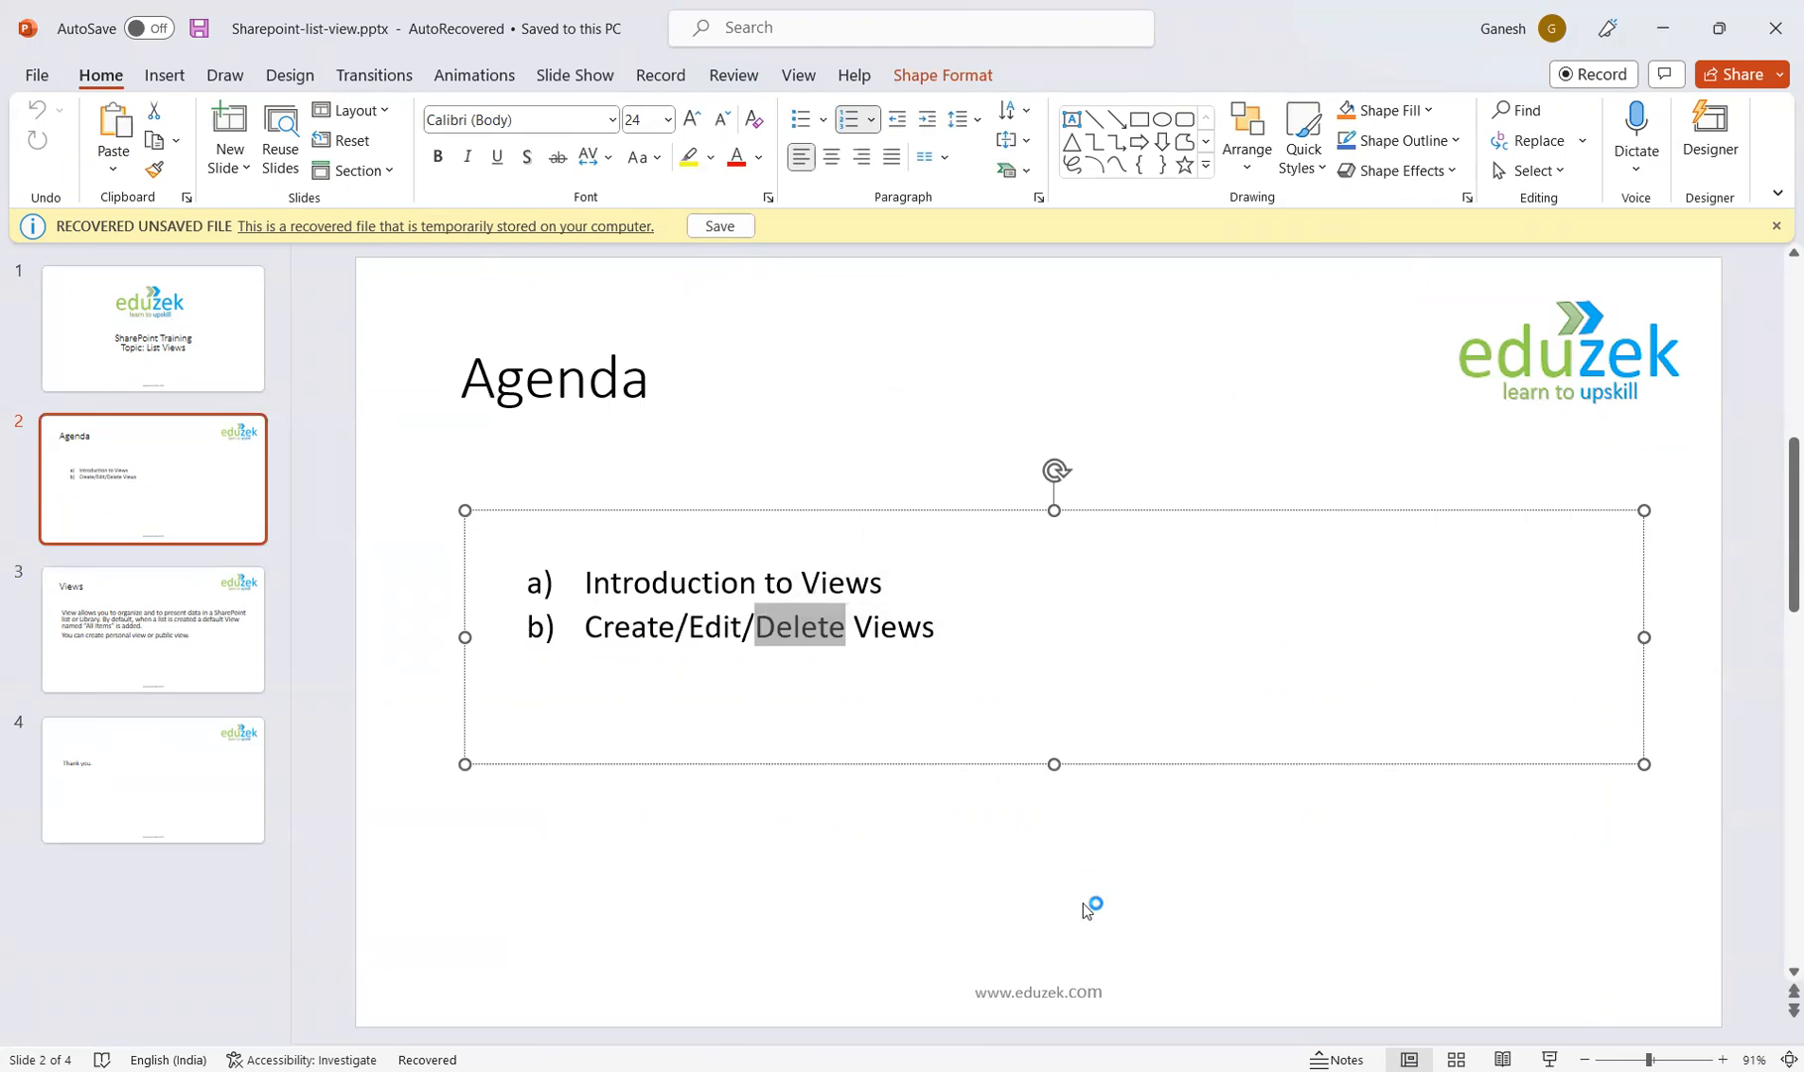
{"action": "key", "text": "alt+Tab"}
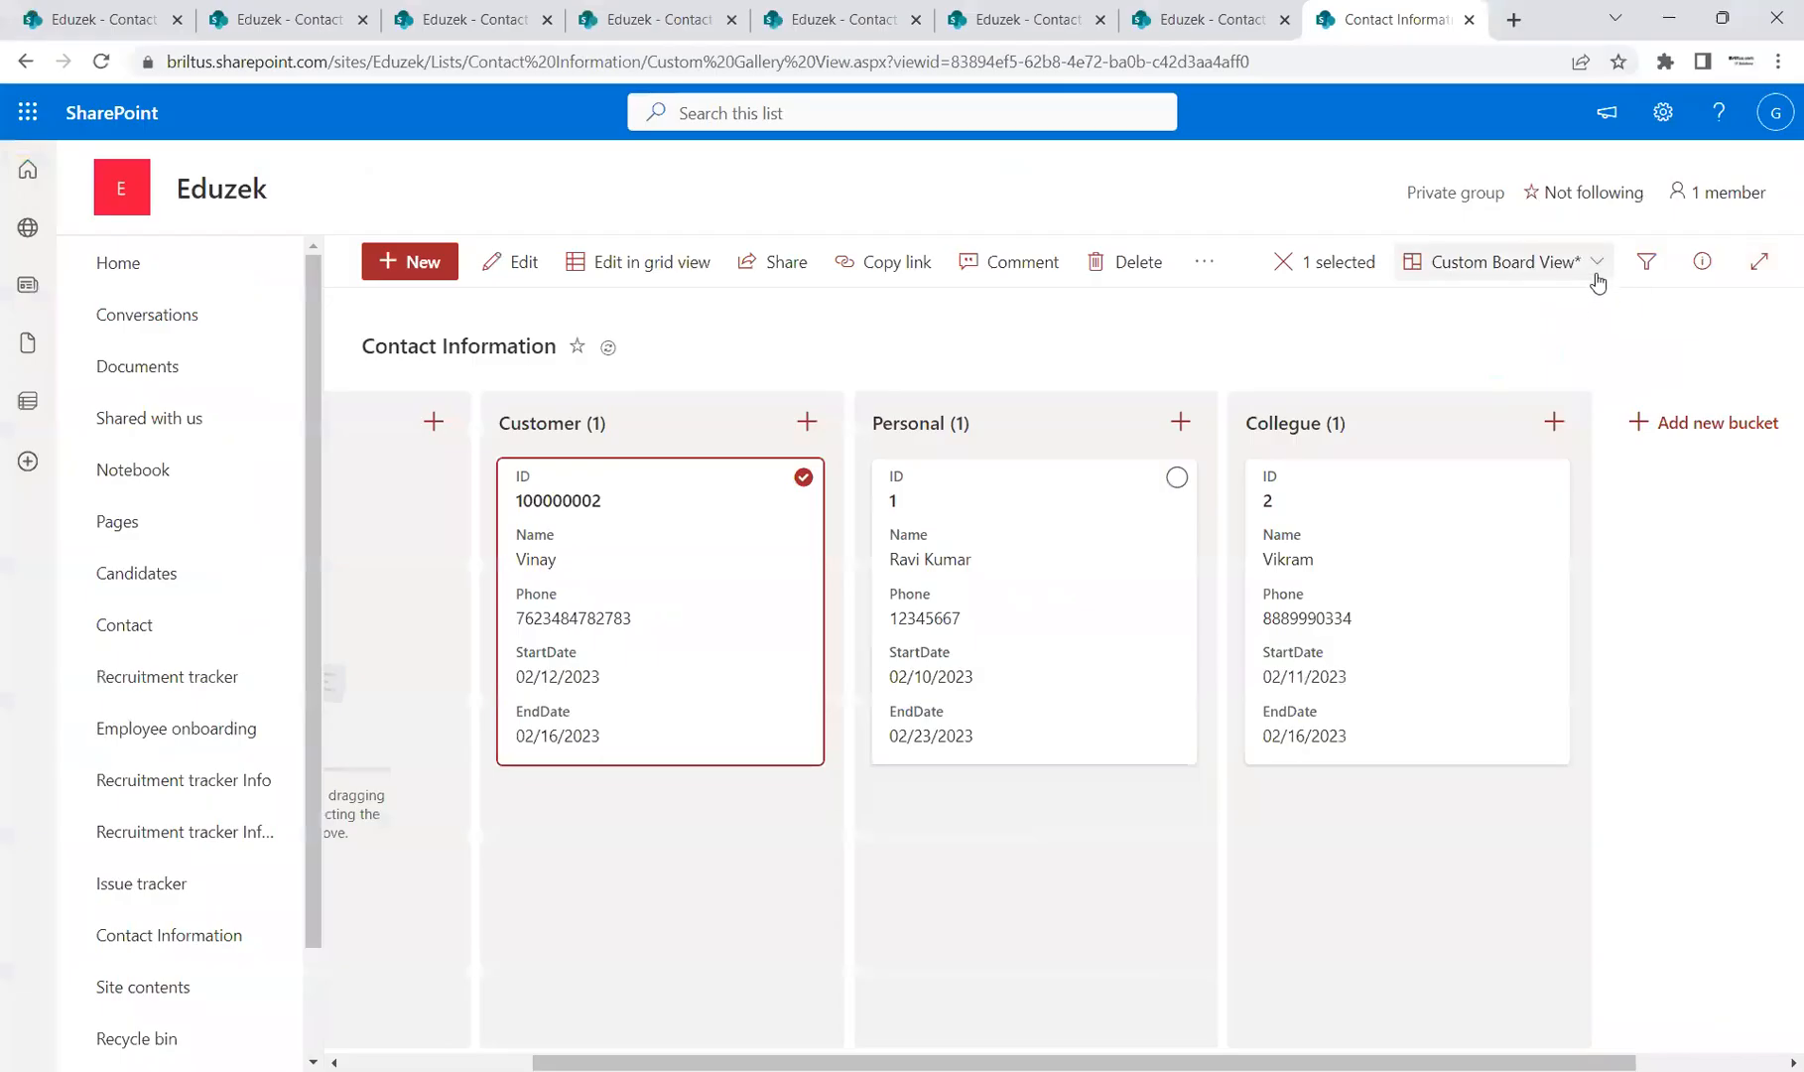
Step: Open the board view's edit settings, cancel without changes, then open the settings gear panel
{"action": "left_click", "coordinate": [1591, 262]}
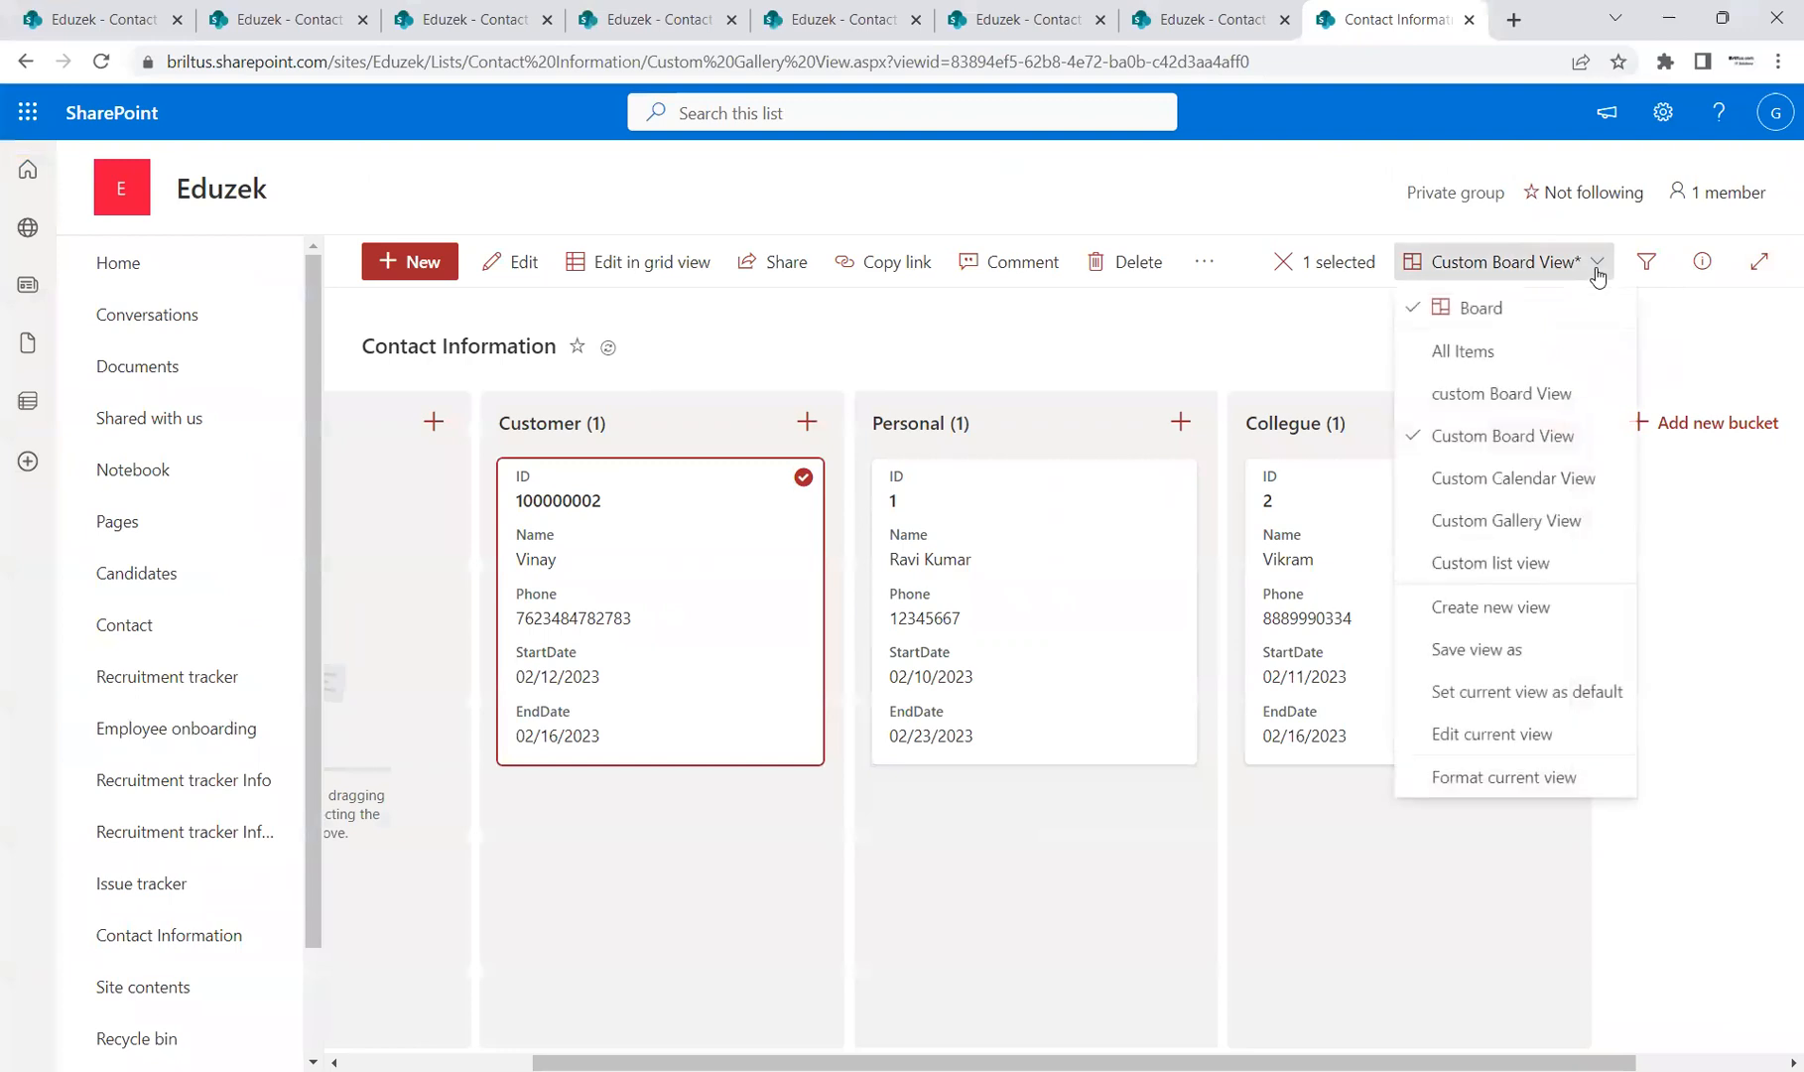
{"action": "left_click", "coordinate": [1526, 742]}
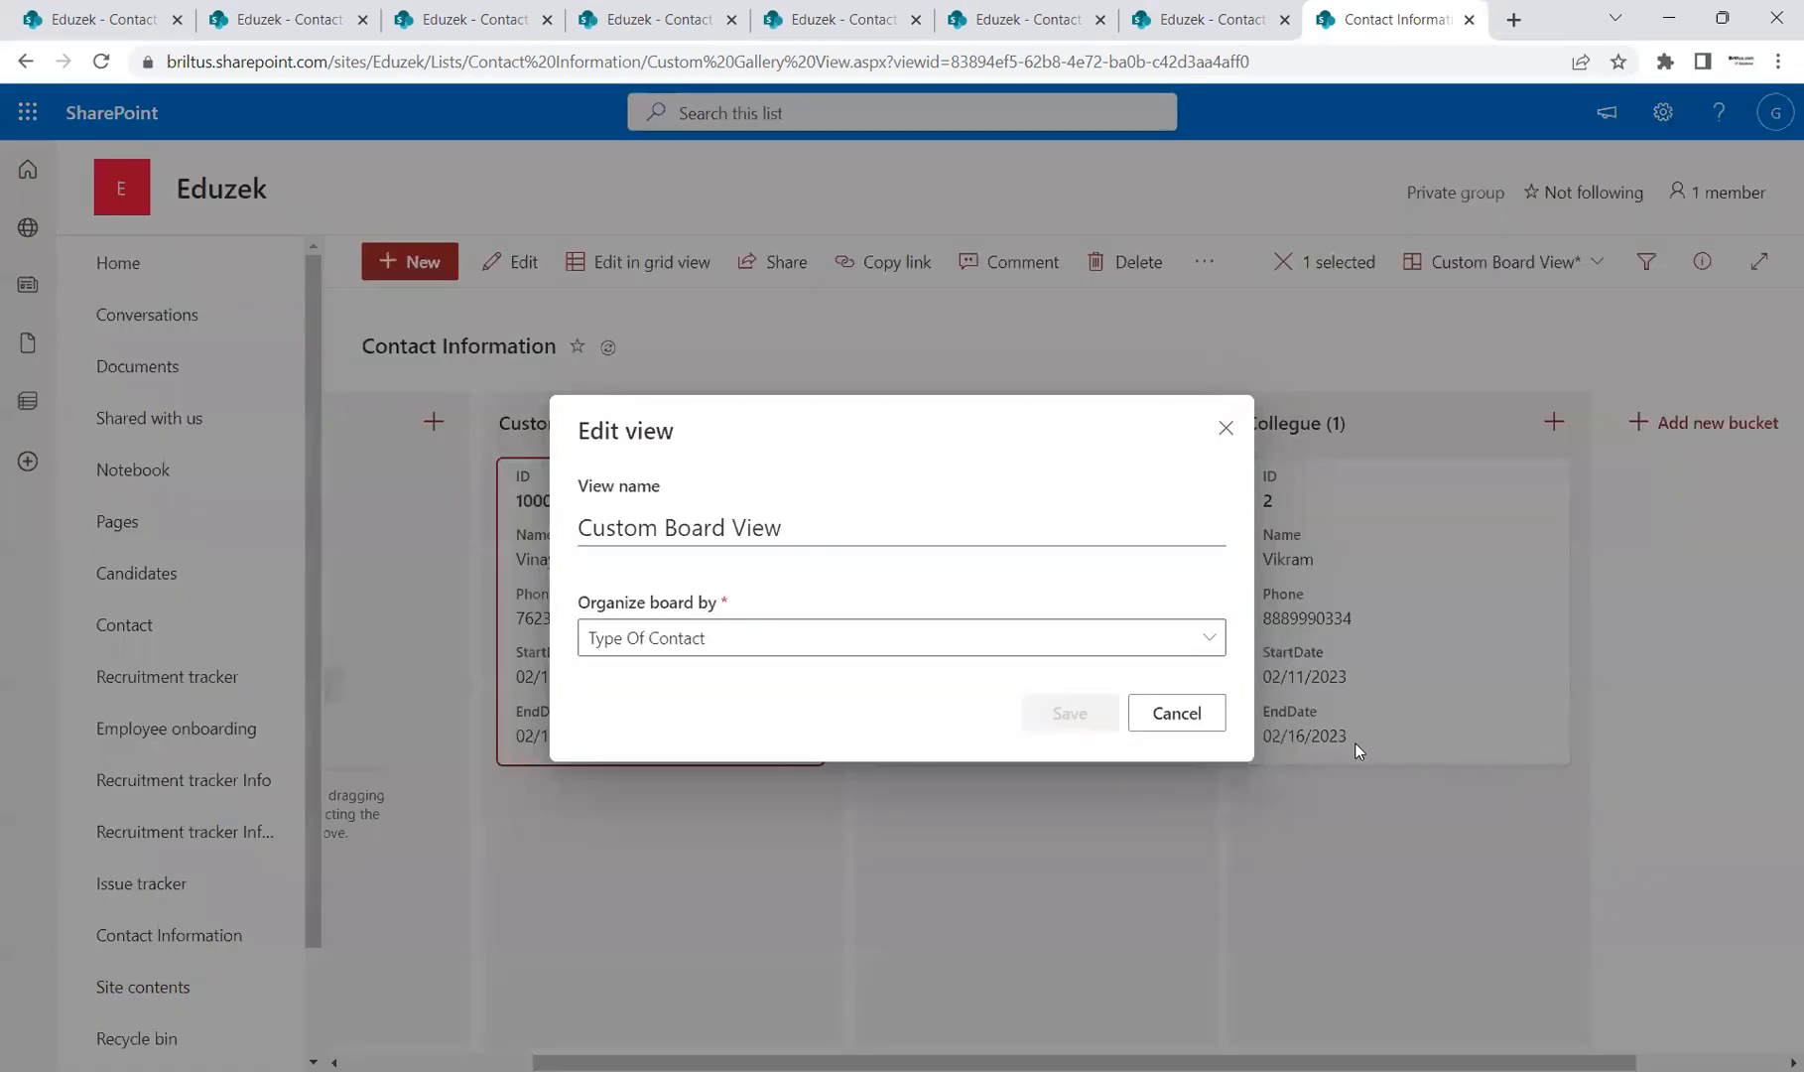
{"action": "left_click", "coordinate": [1172, 716]}
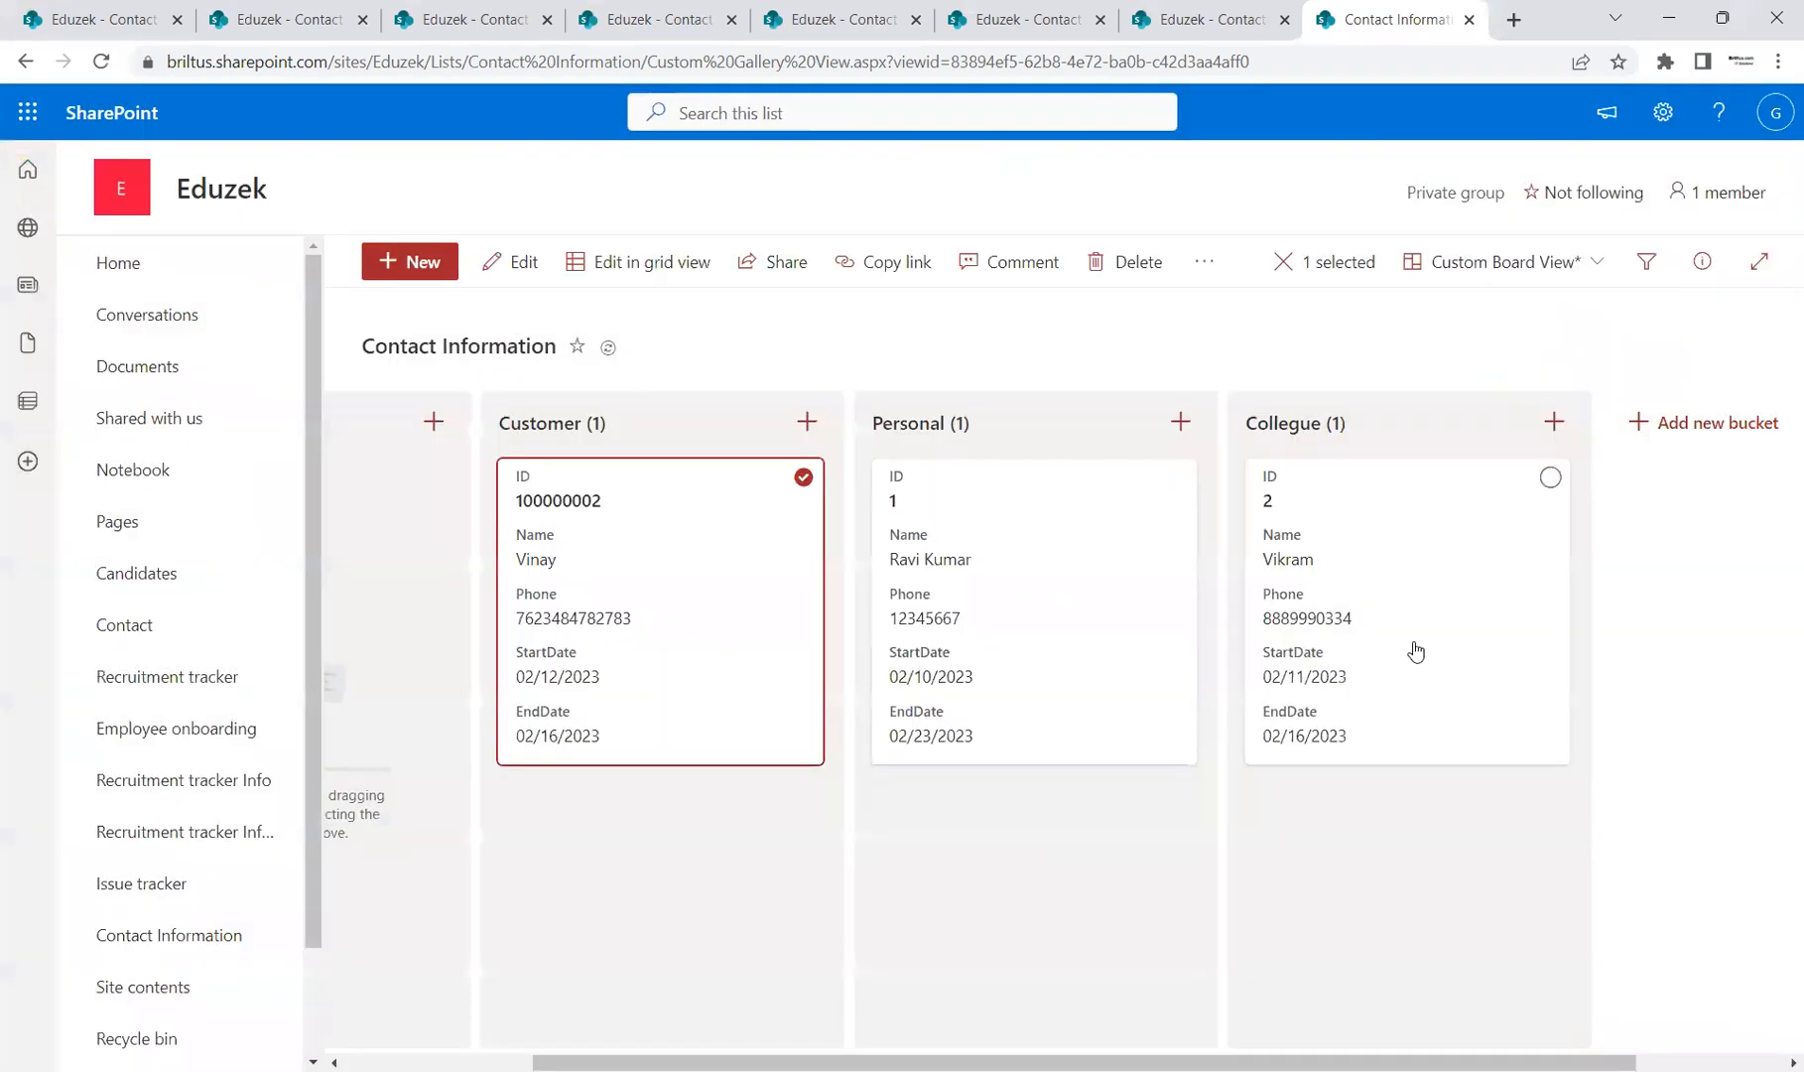
{"action": "left_click", "coordinate": [1665, 135]}
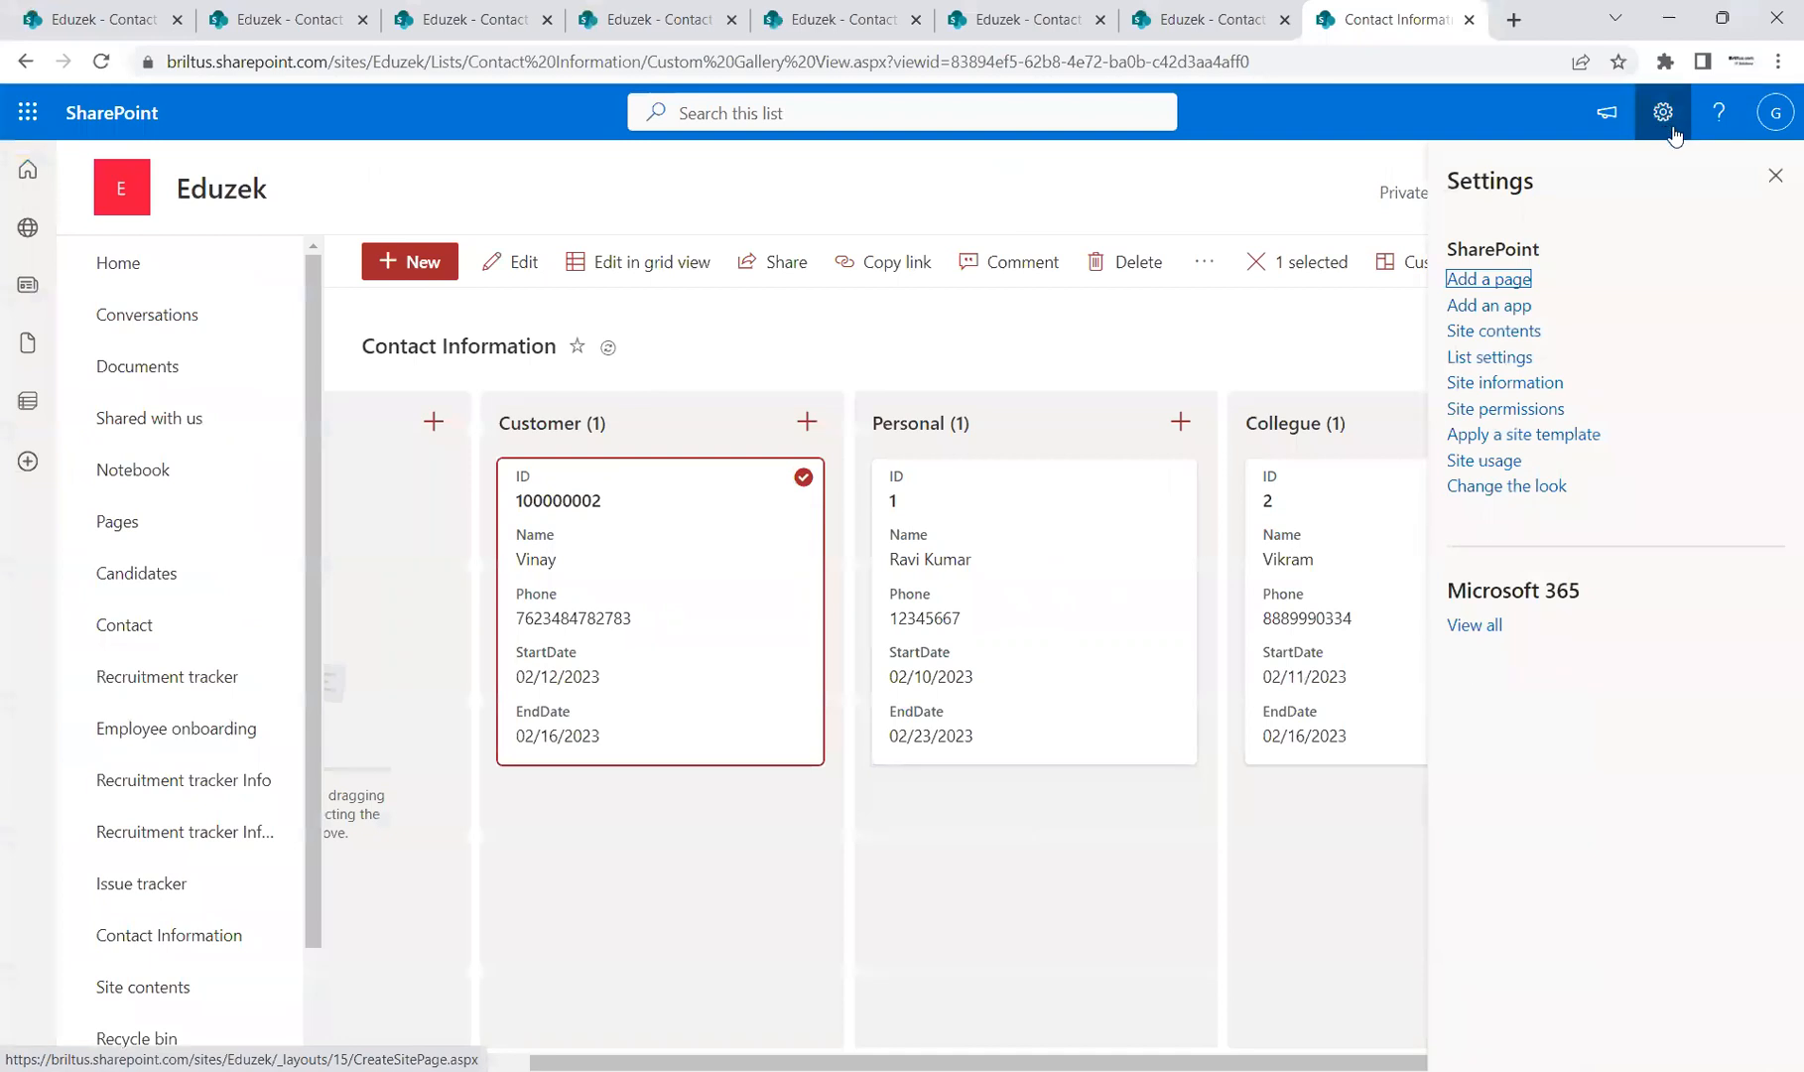
Step: From List settings, delete the 'custom Board View' view and confirm
{"action": "left_click", "coordinate": [1508, 360]}
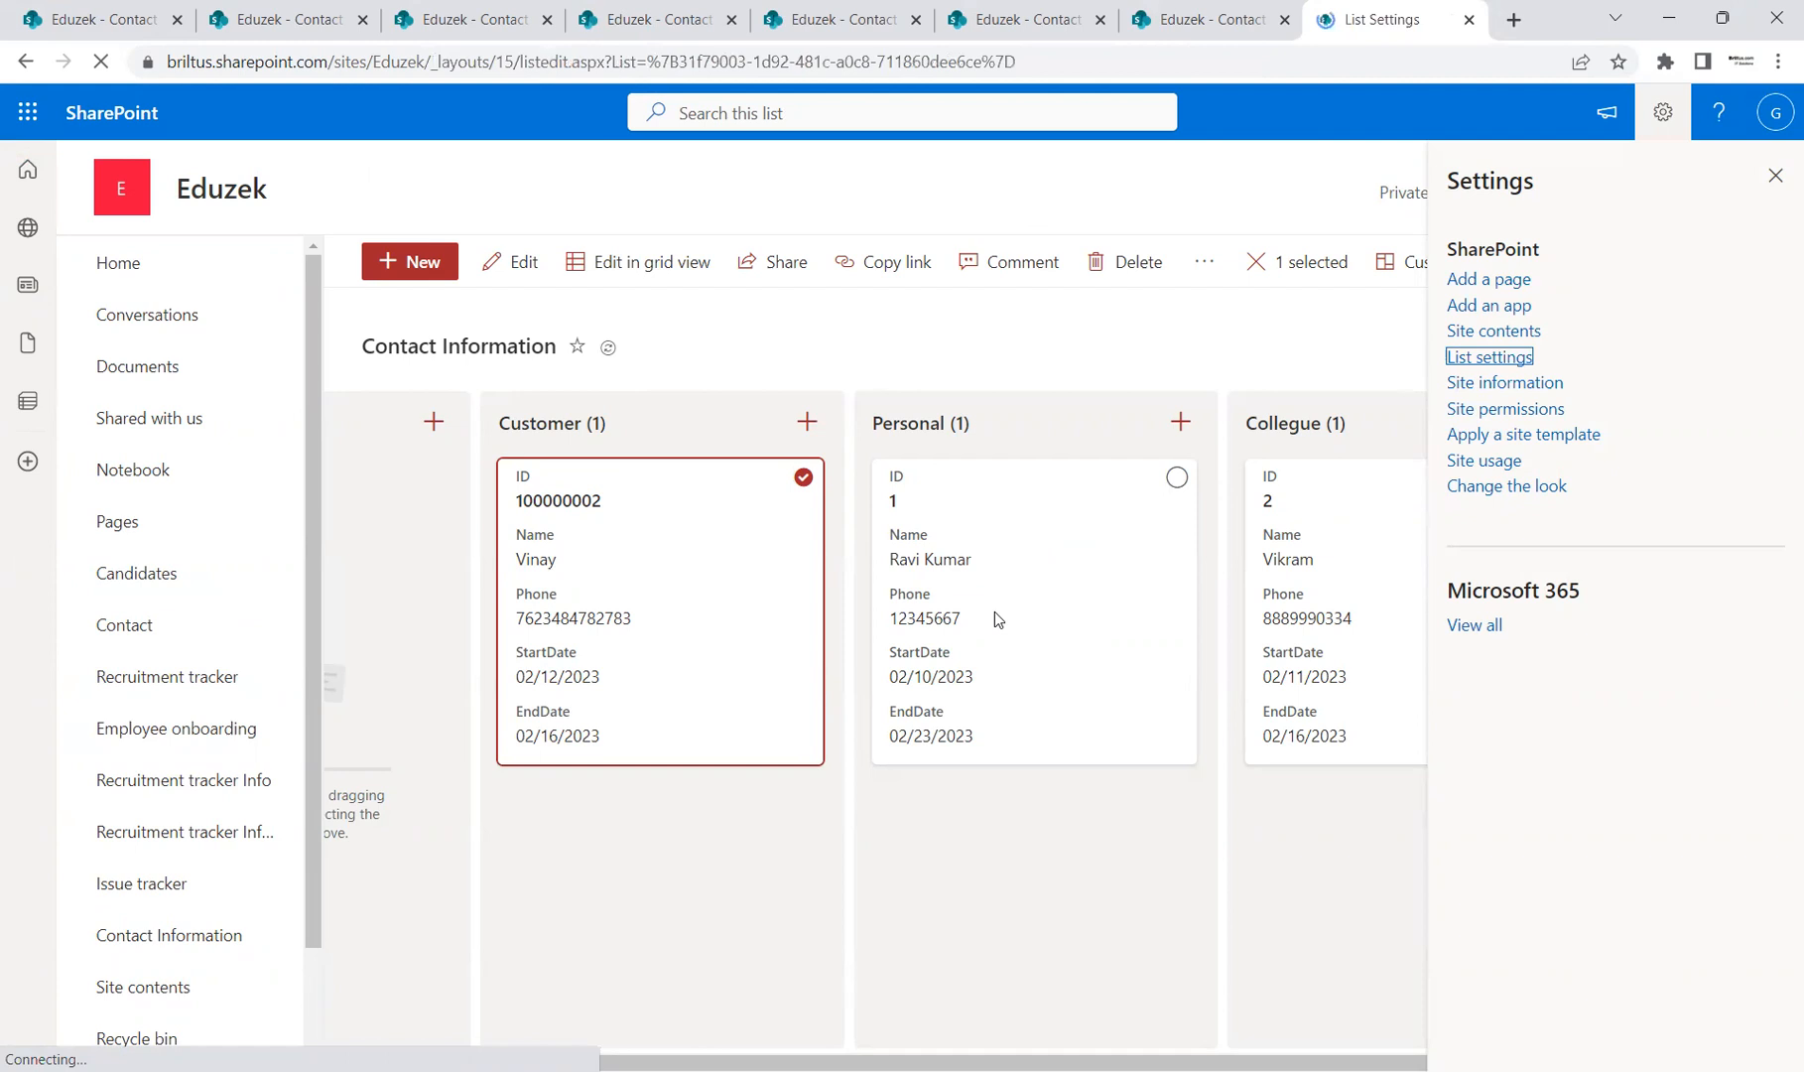
{"action": "scroll", "coordinate": [699, 744], "scroll_direction": "down", "scroll_amount": 6}
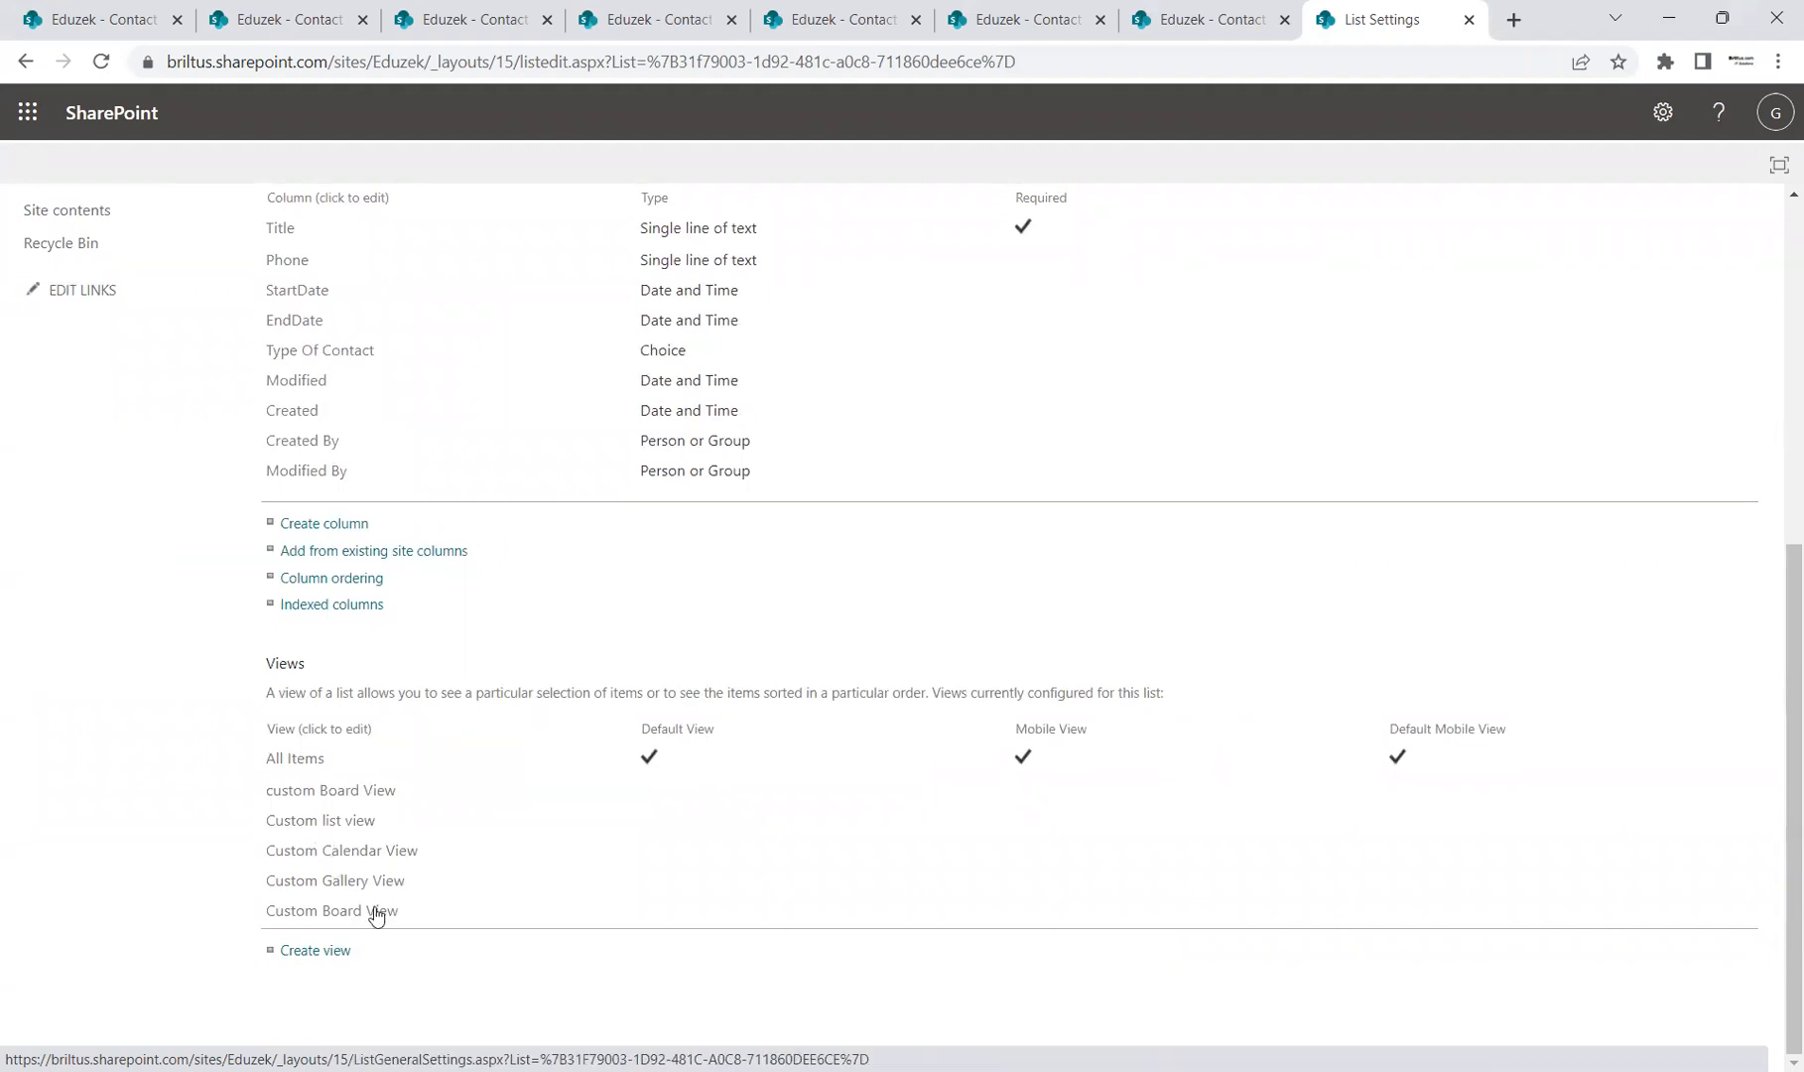
{"action": "left_click", "coordinate": [355, 791]}
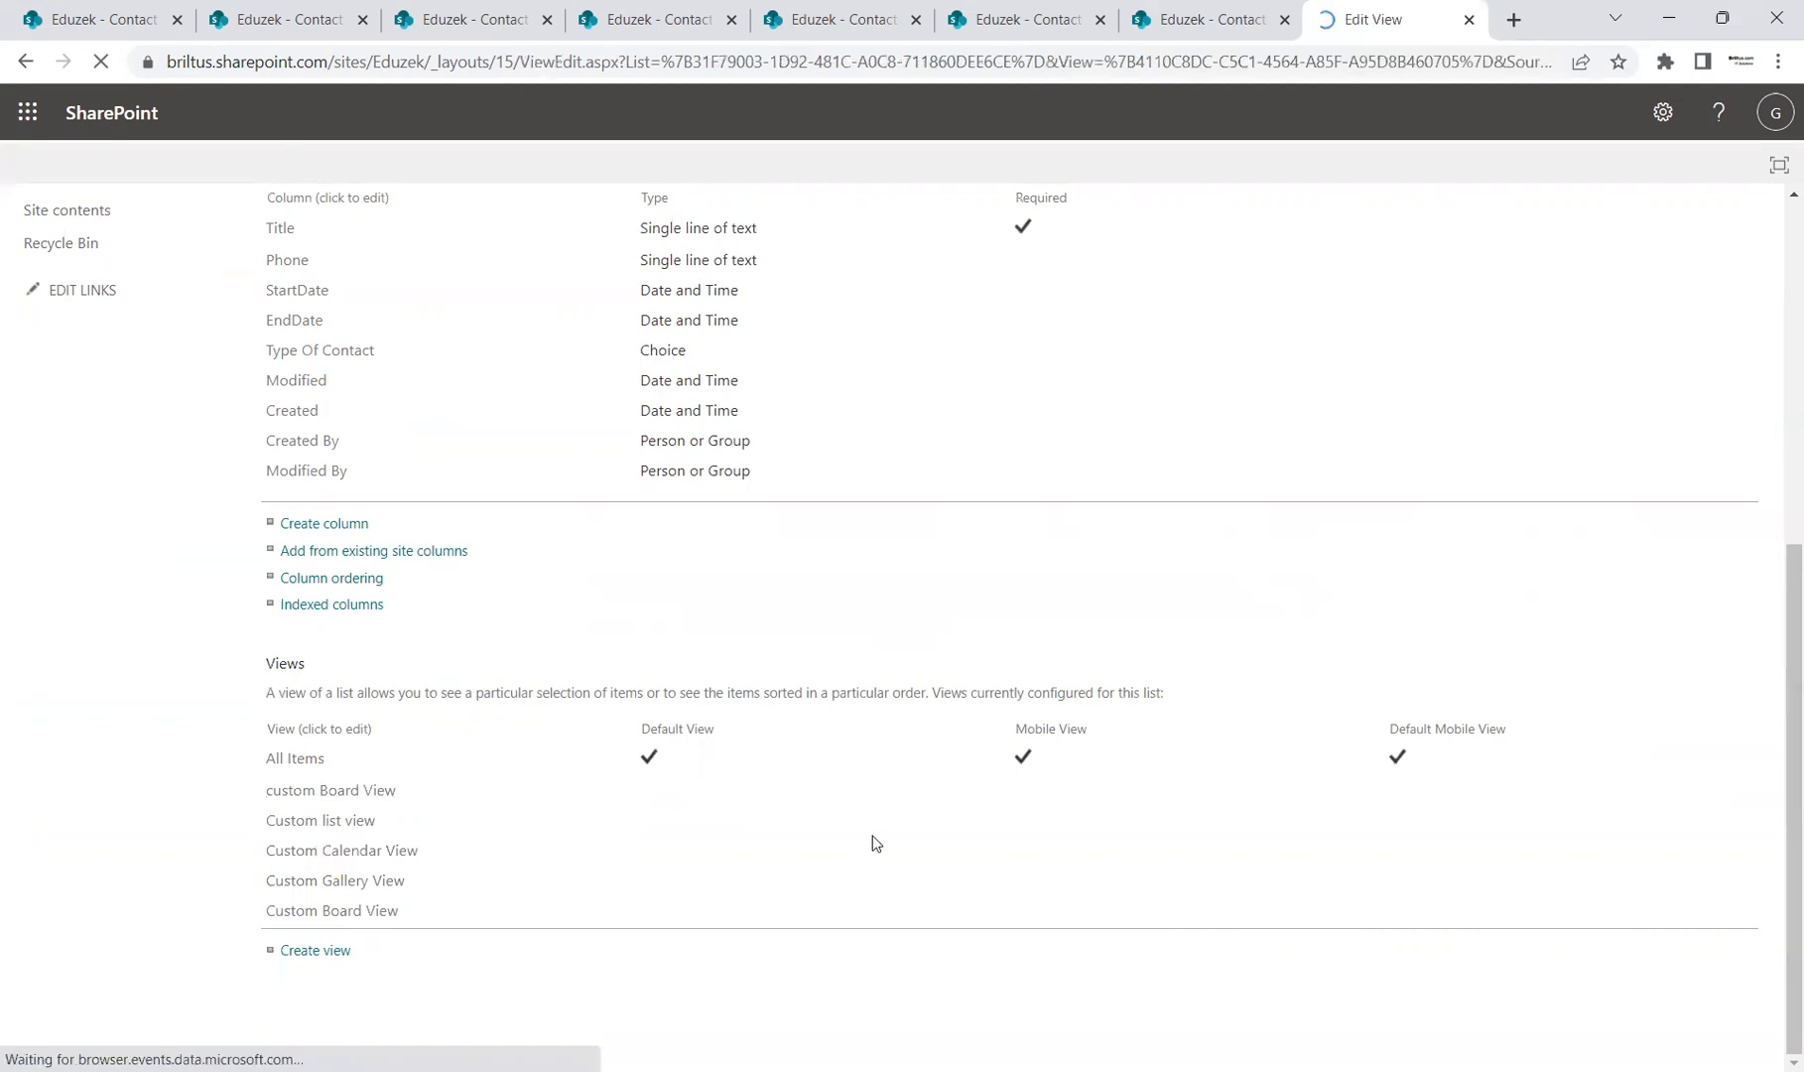
{"action": "scroll", "coordinate": [1240, 712], "scroll_direction": "down", "scroll_amount": 4}
{"action": "scroll", "coordinate": [1488, 554], "scroll_direction": "up", "scroll_amount": 4}
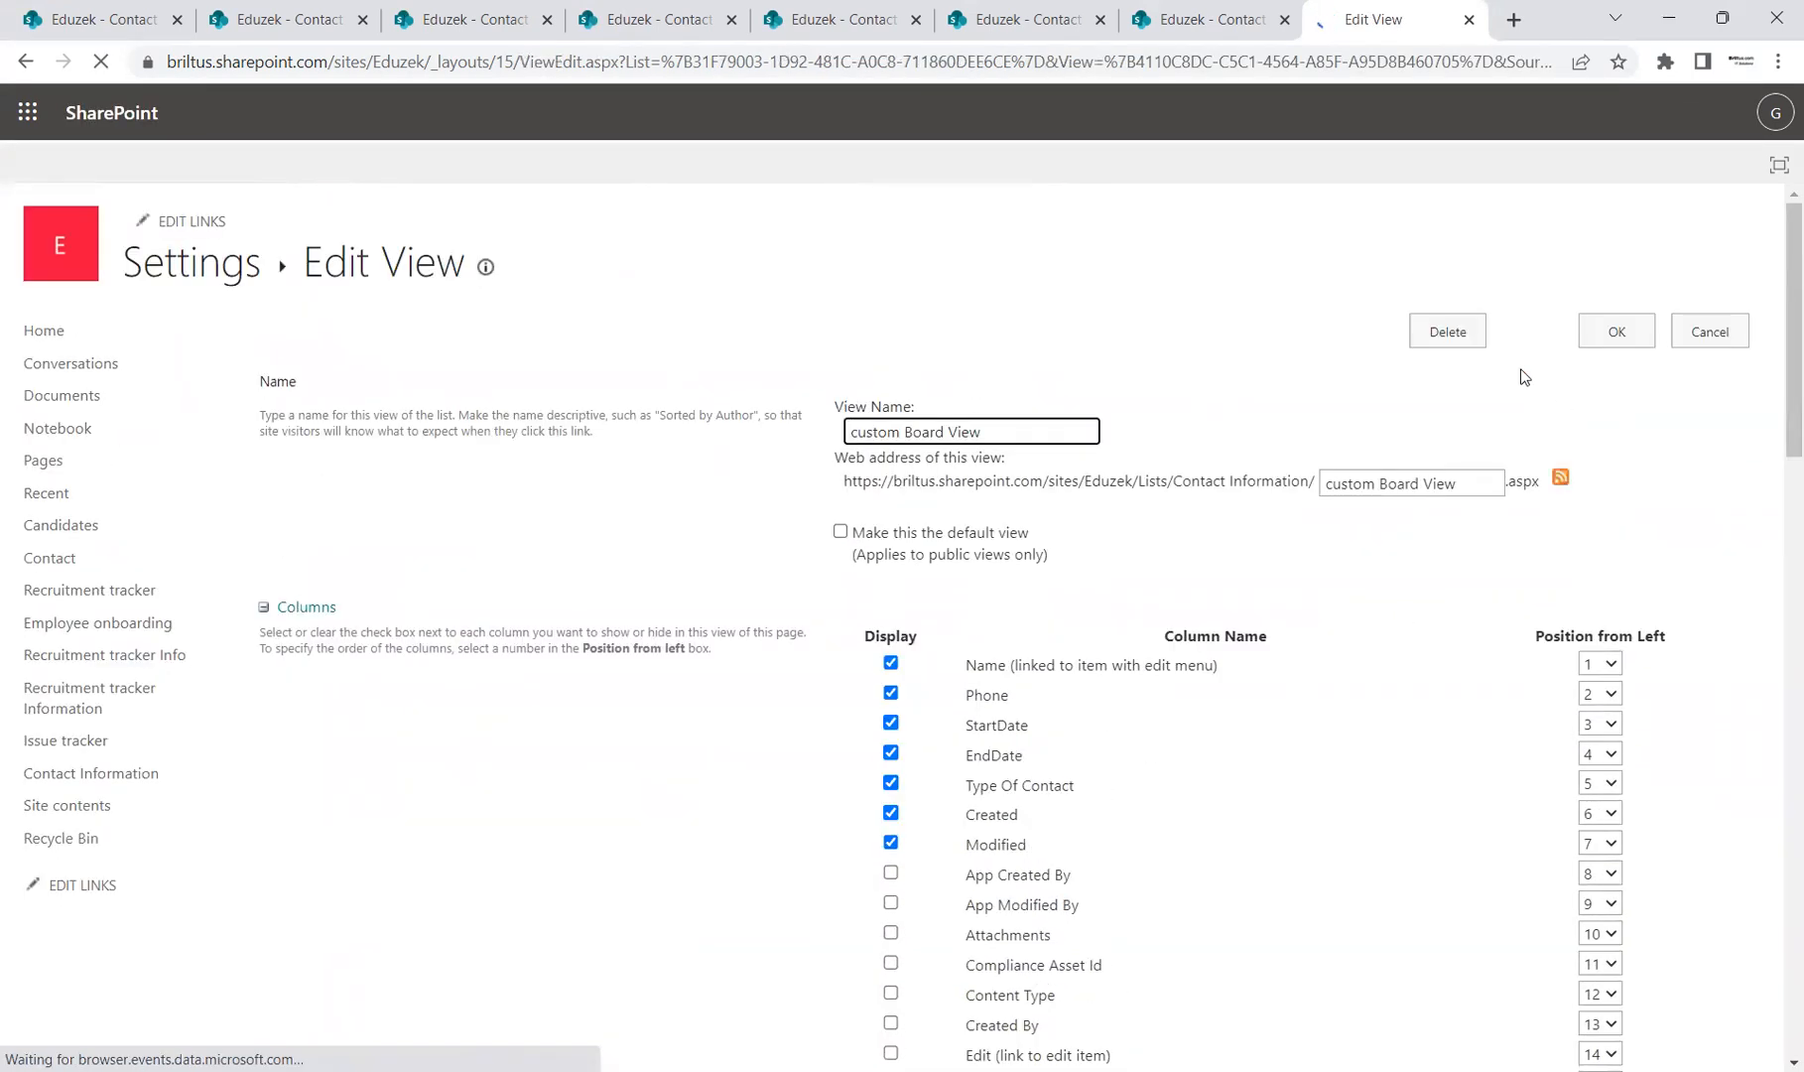
{"action": "left_click", "coordinate": [1443, 333]}
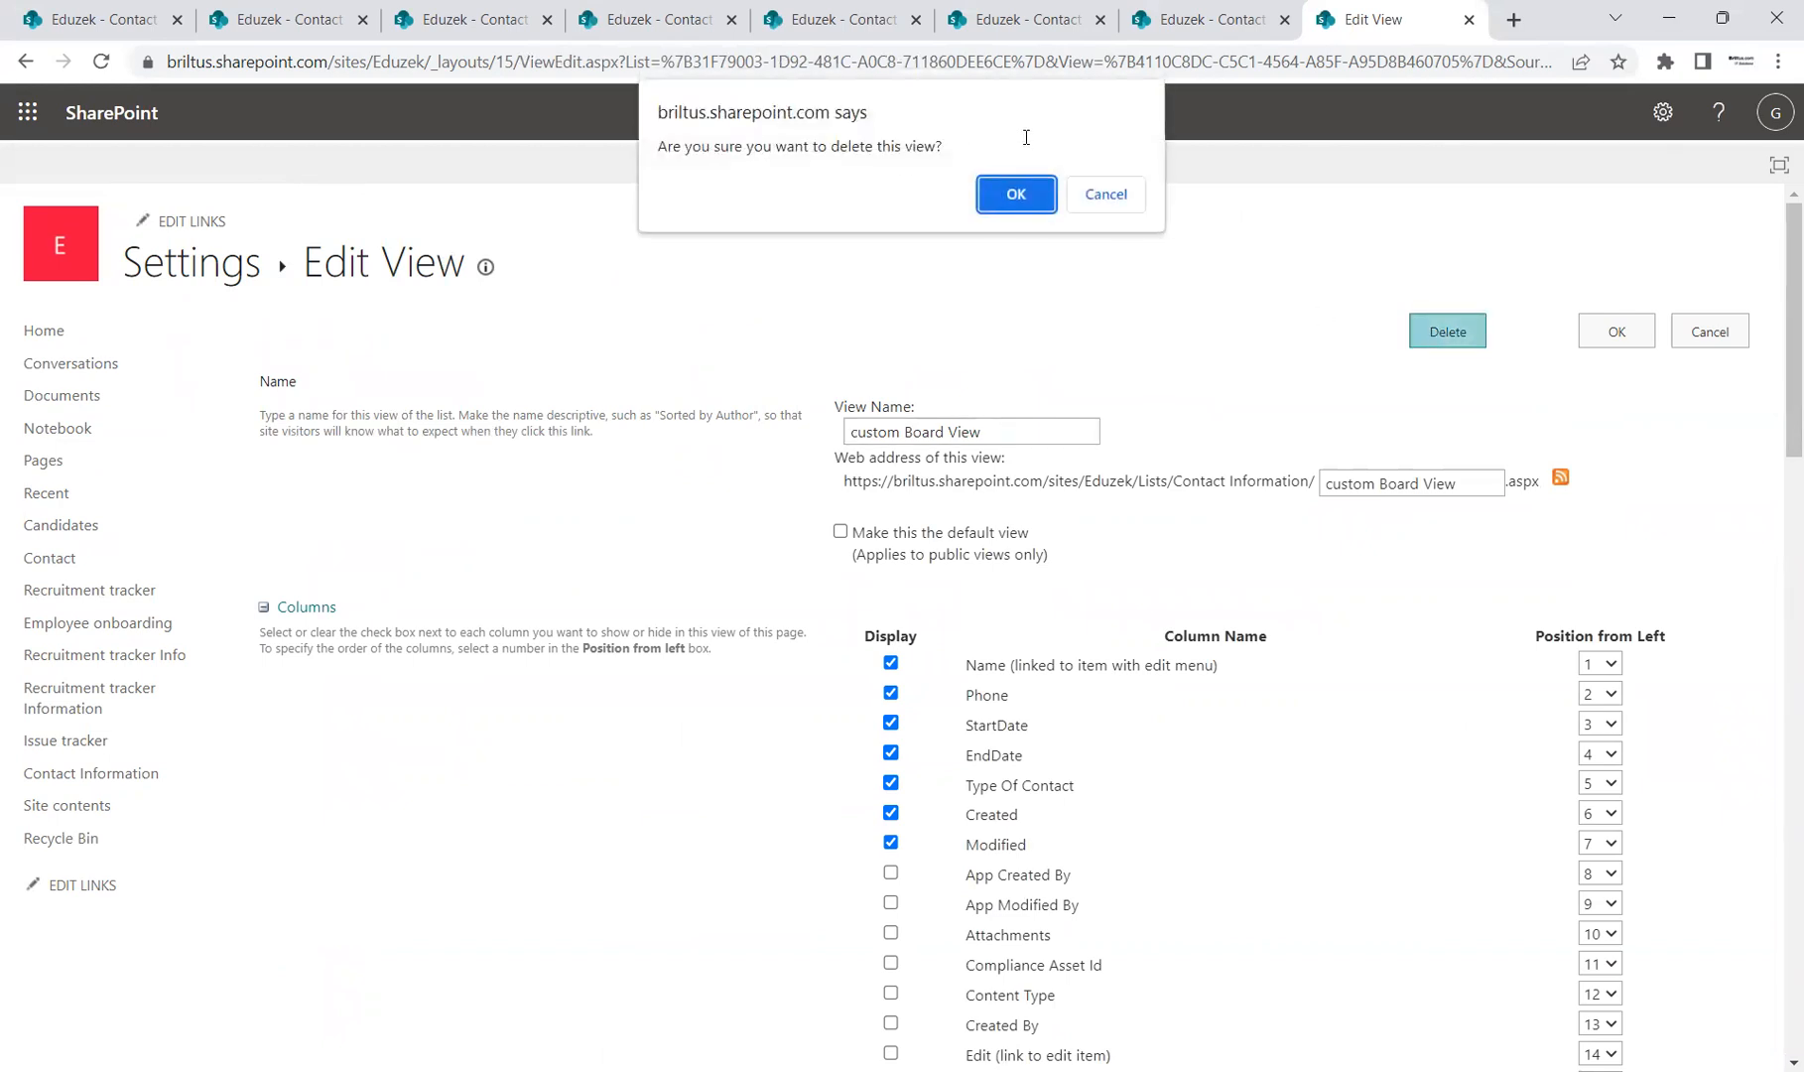
{"action": "left_click", "coordinate": [1009, 197]}
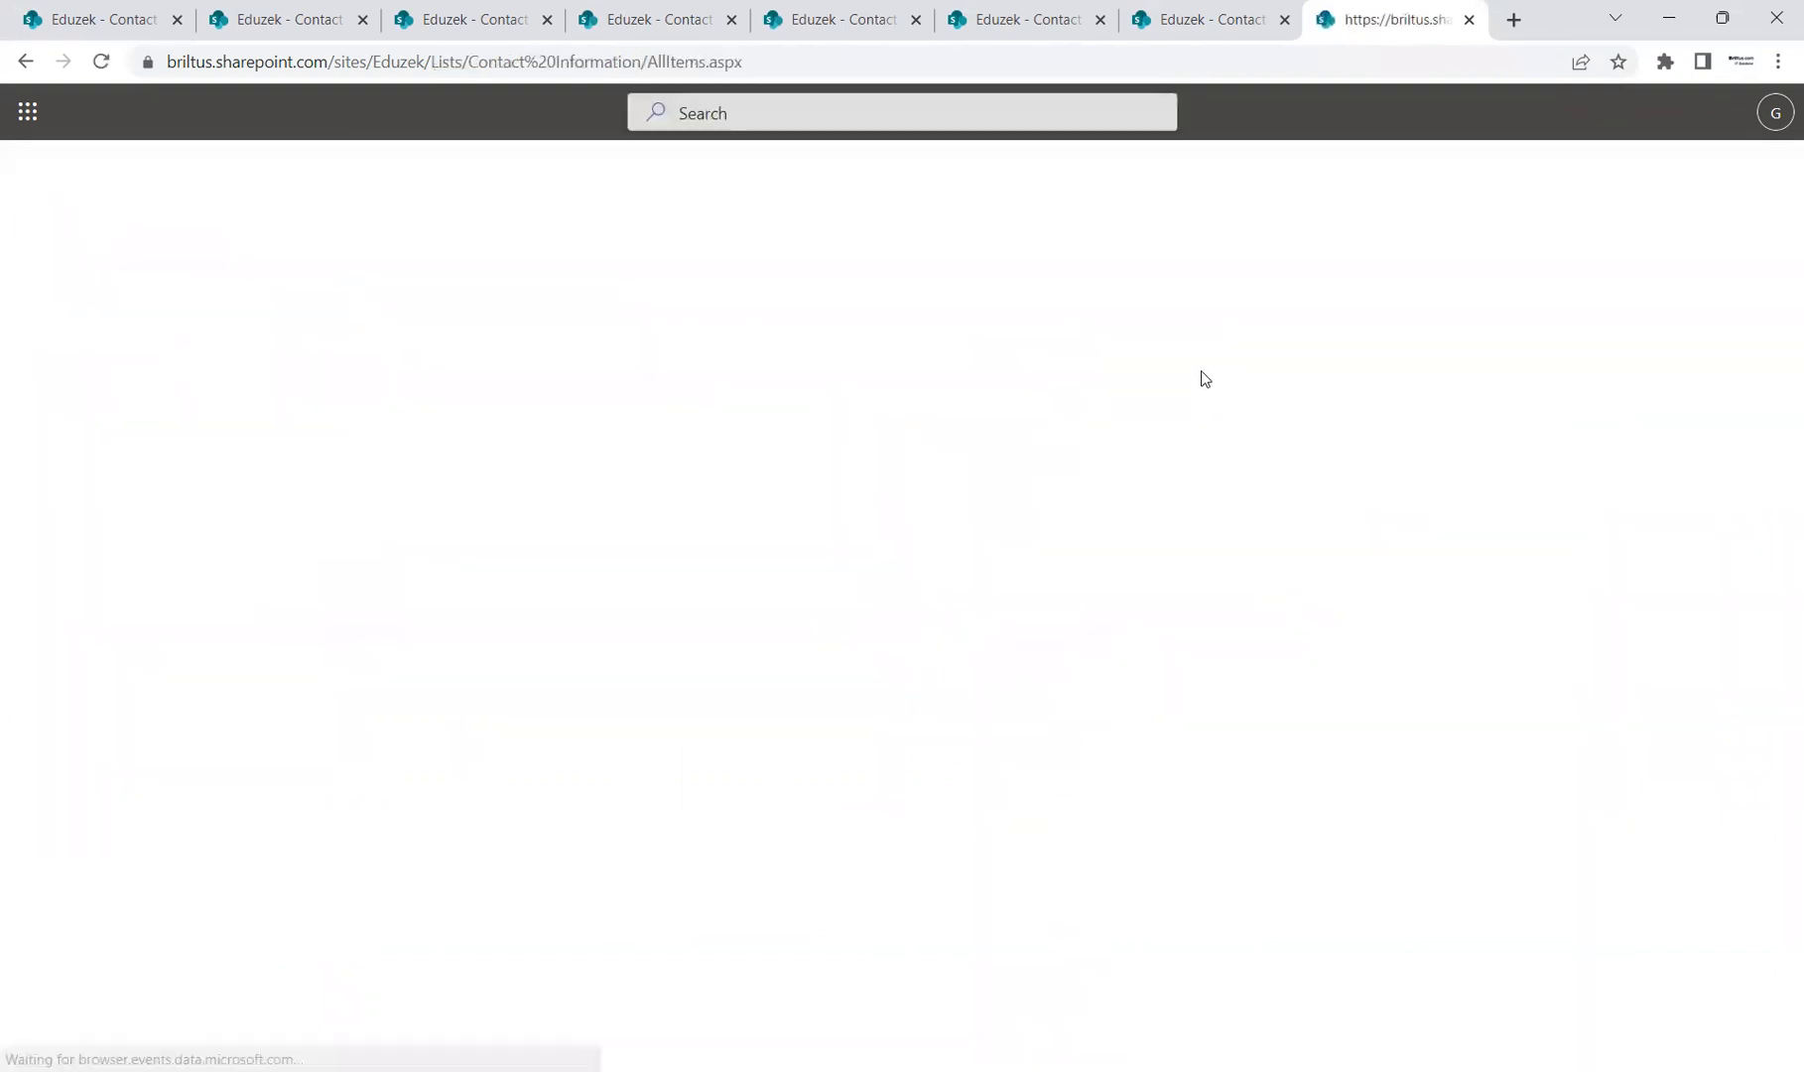
Step: Review the Custom list view's settings without changes, then go back to the Contact Information list
{"action": "left_click", "coordinate": [1661, 113]}
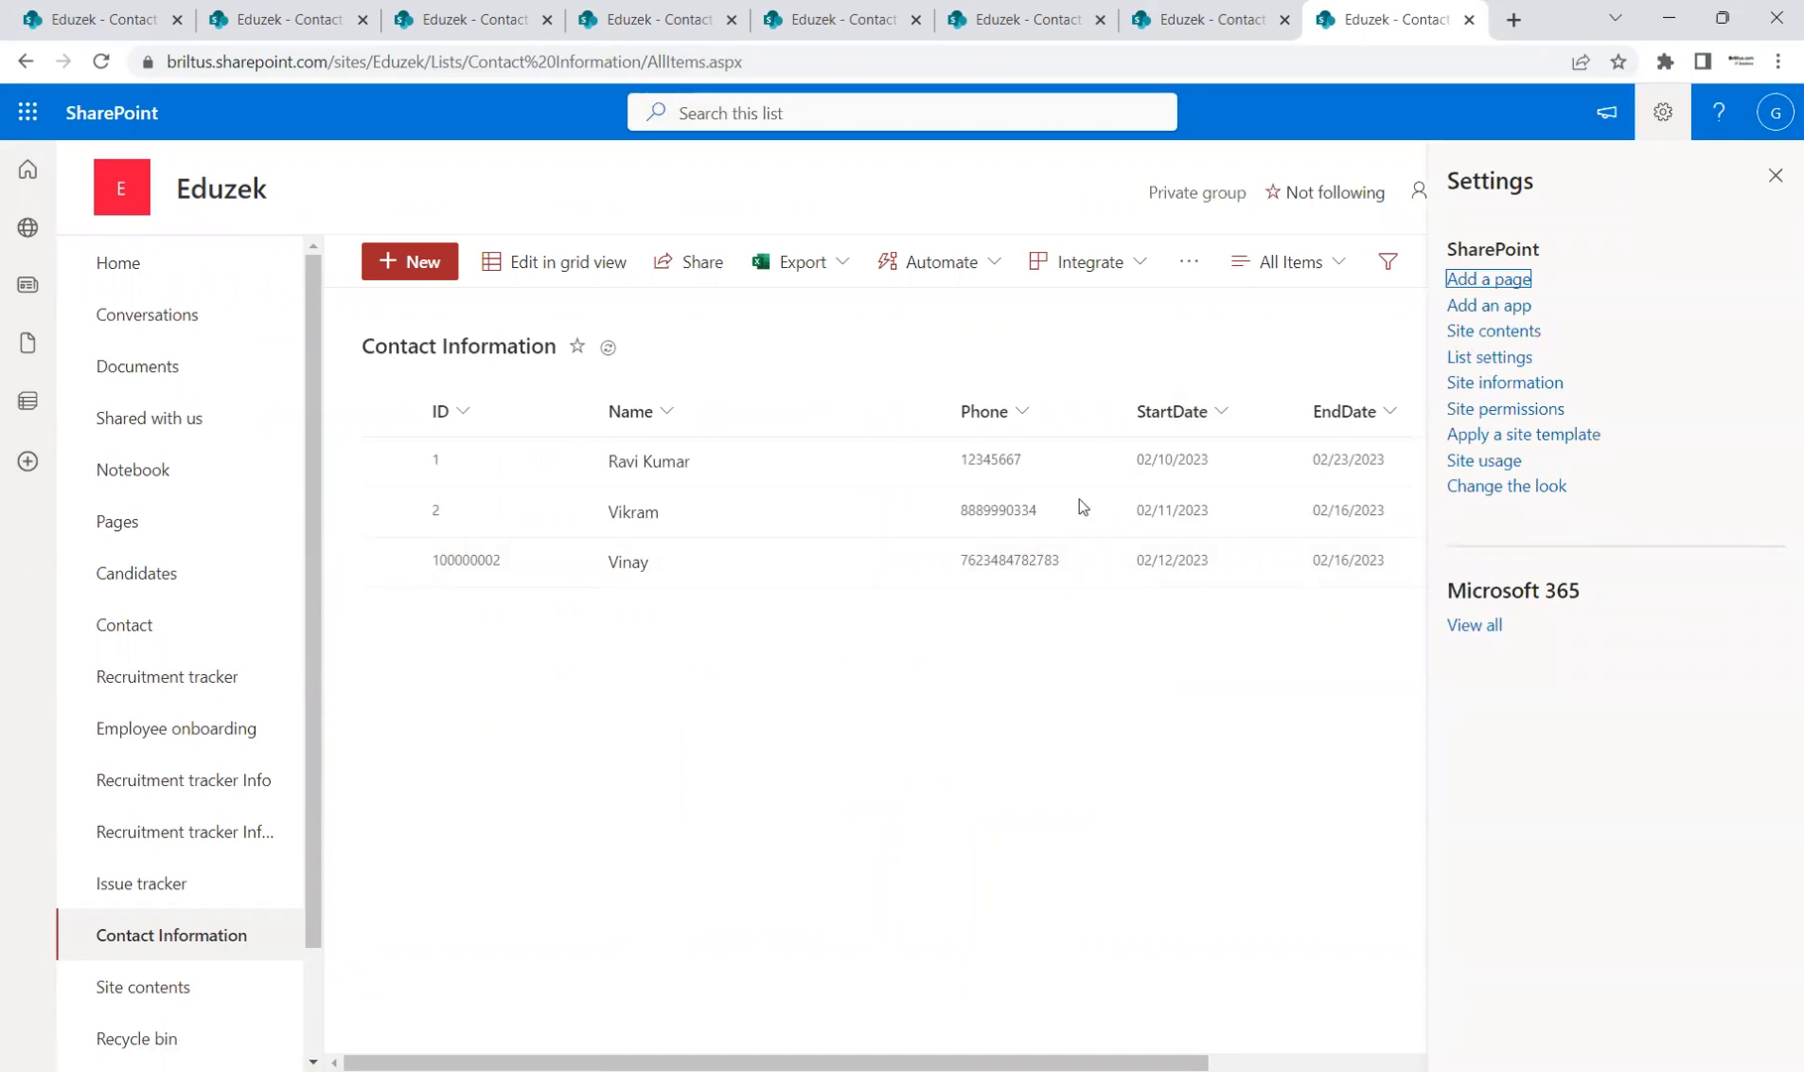
{"action": "key", "text": "Tab"}
{"action": "key", "text": "Tab"}
{"action": "key", "text": "Tab"}
{"action": "key", "text": "Return"}
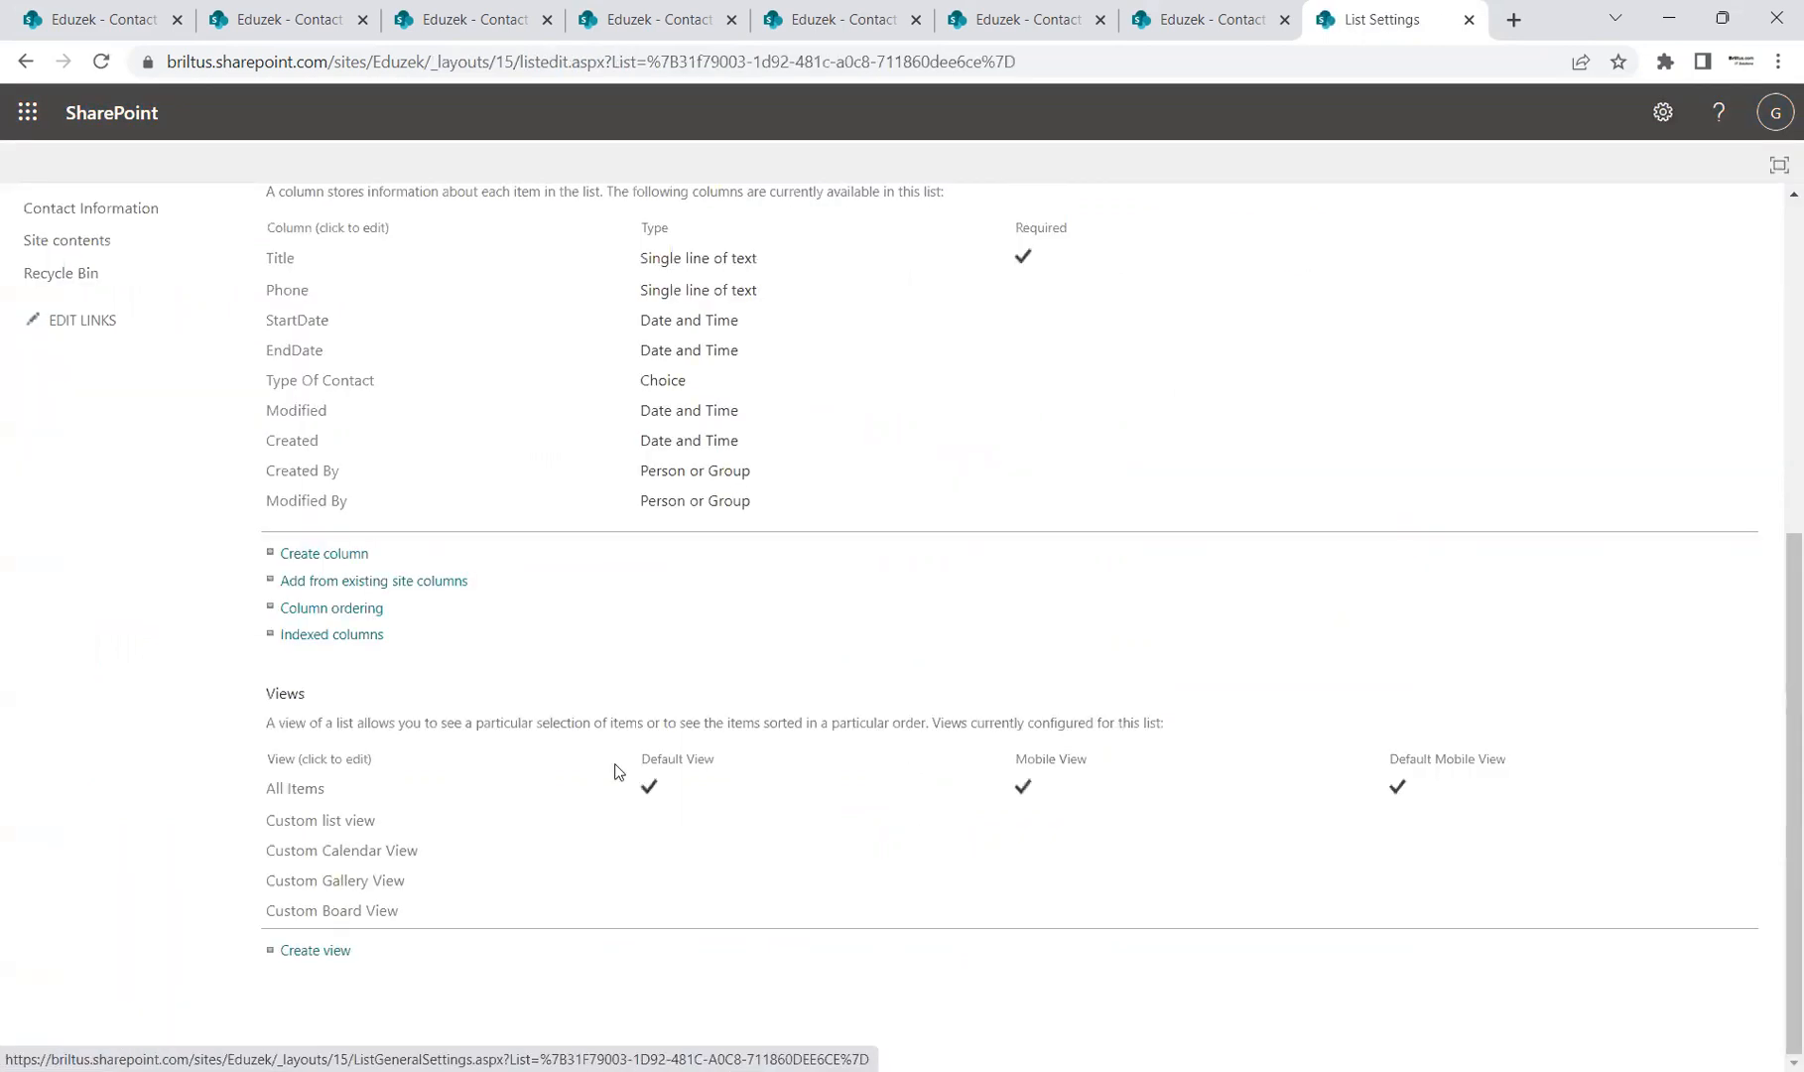
{"action": "left_click", "coordinate": [335, 824]}
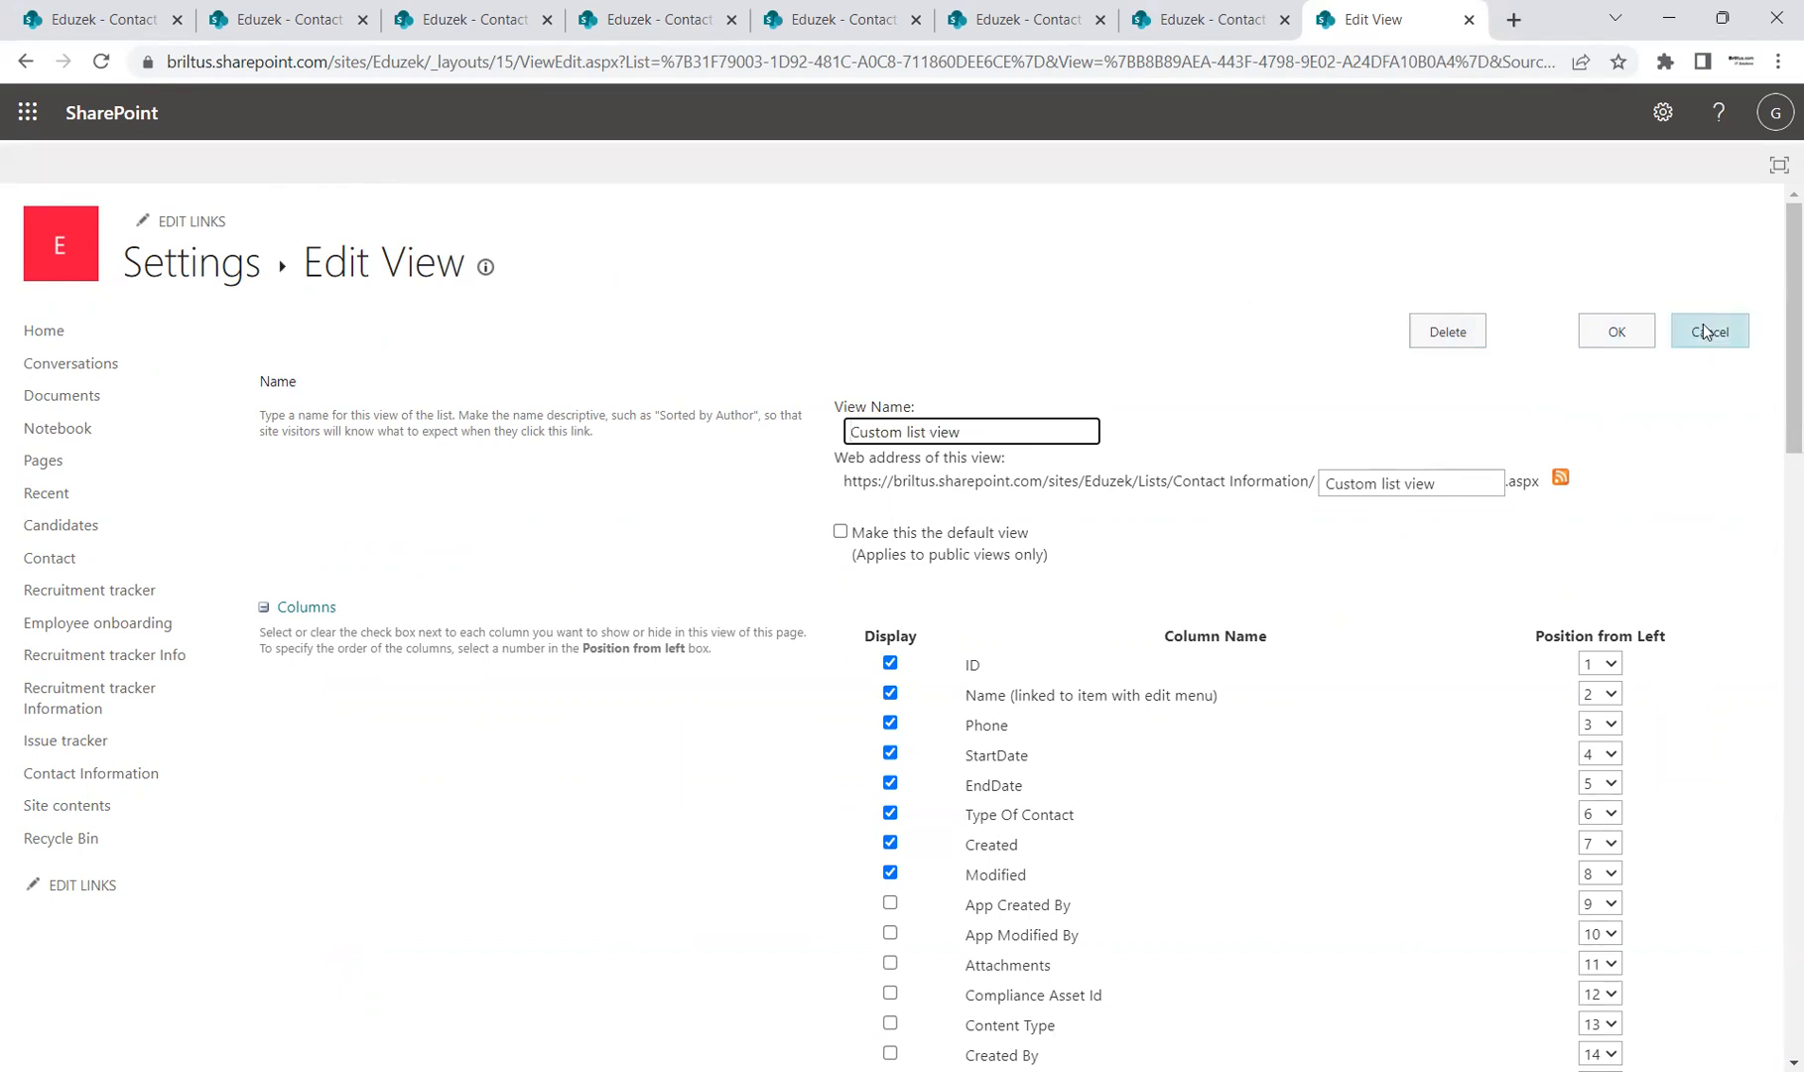
{"action": "left_click", "coordinate": [1687, 343]}
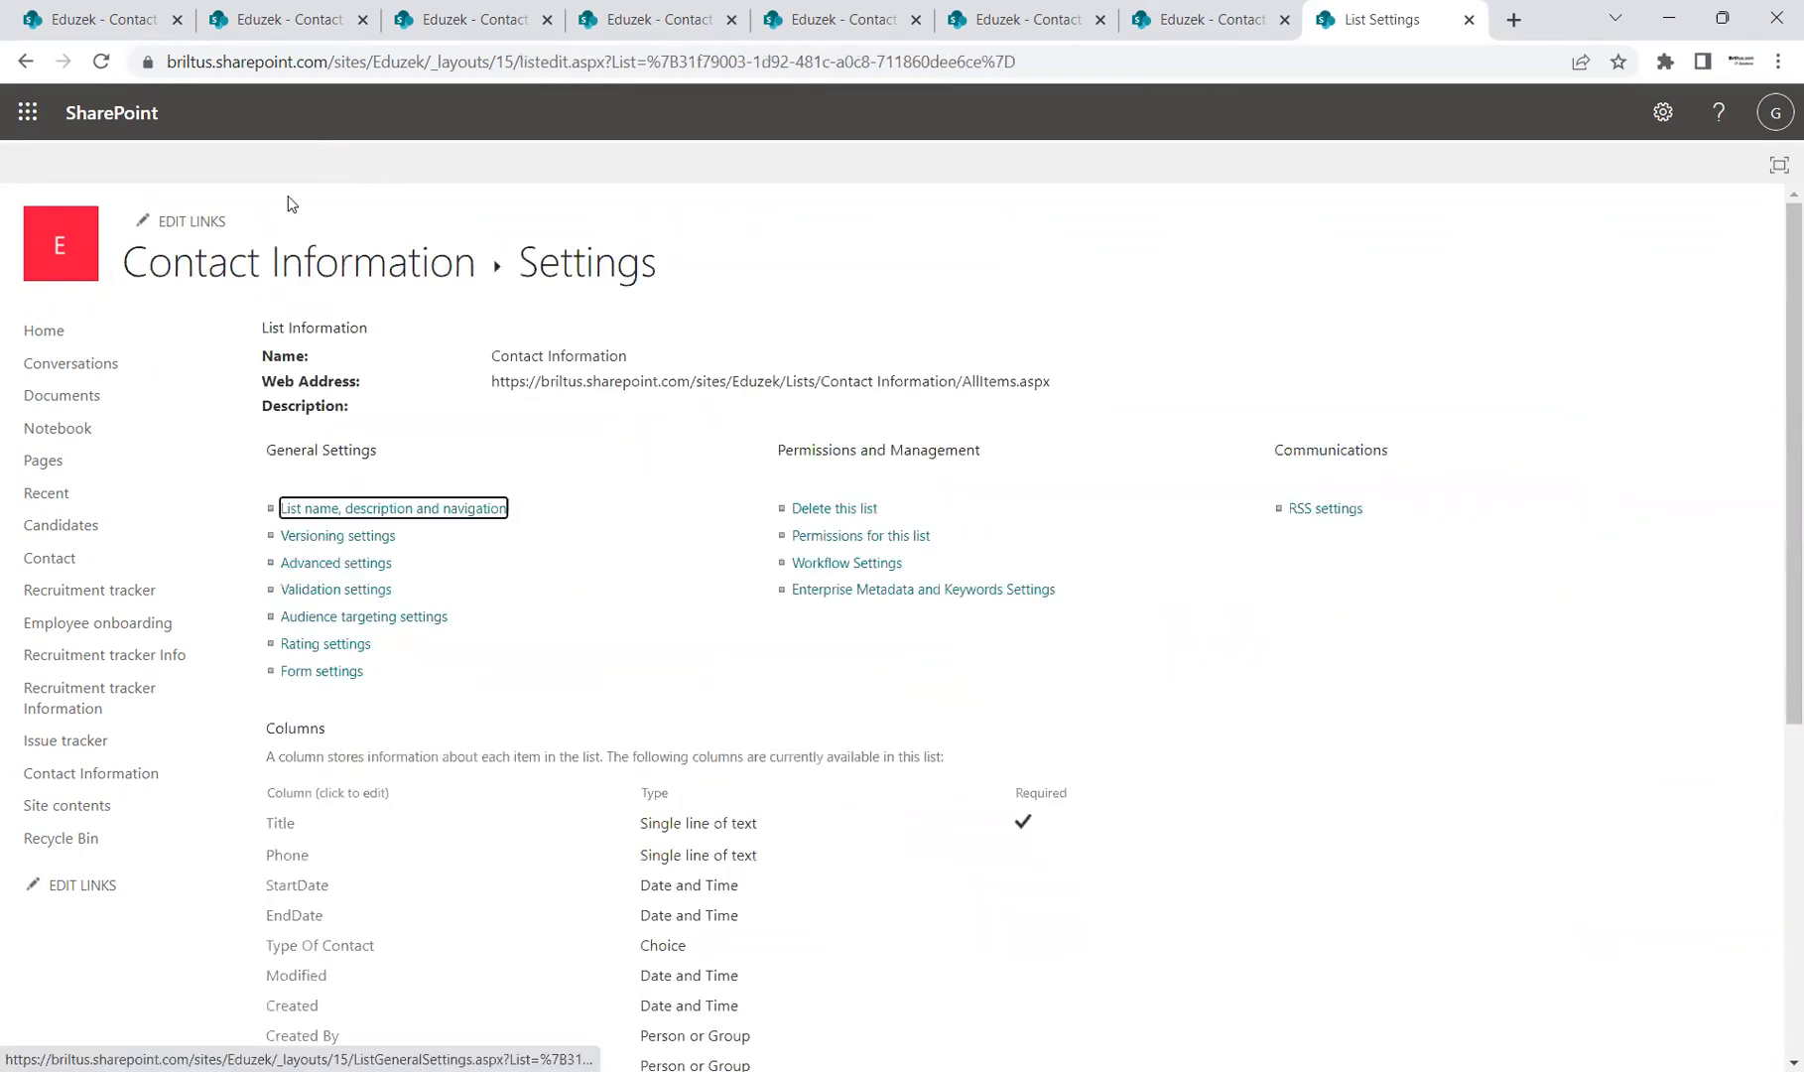
{"action": "left_click", "coordinate": [321, 277]}
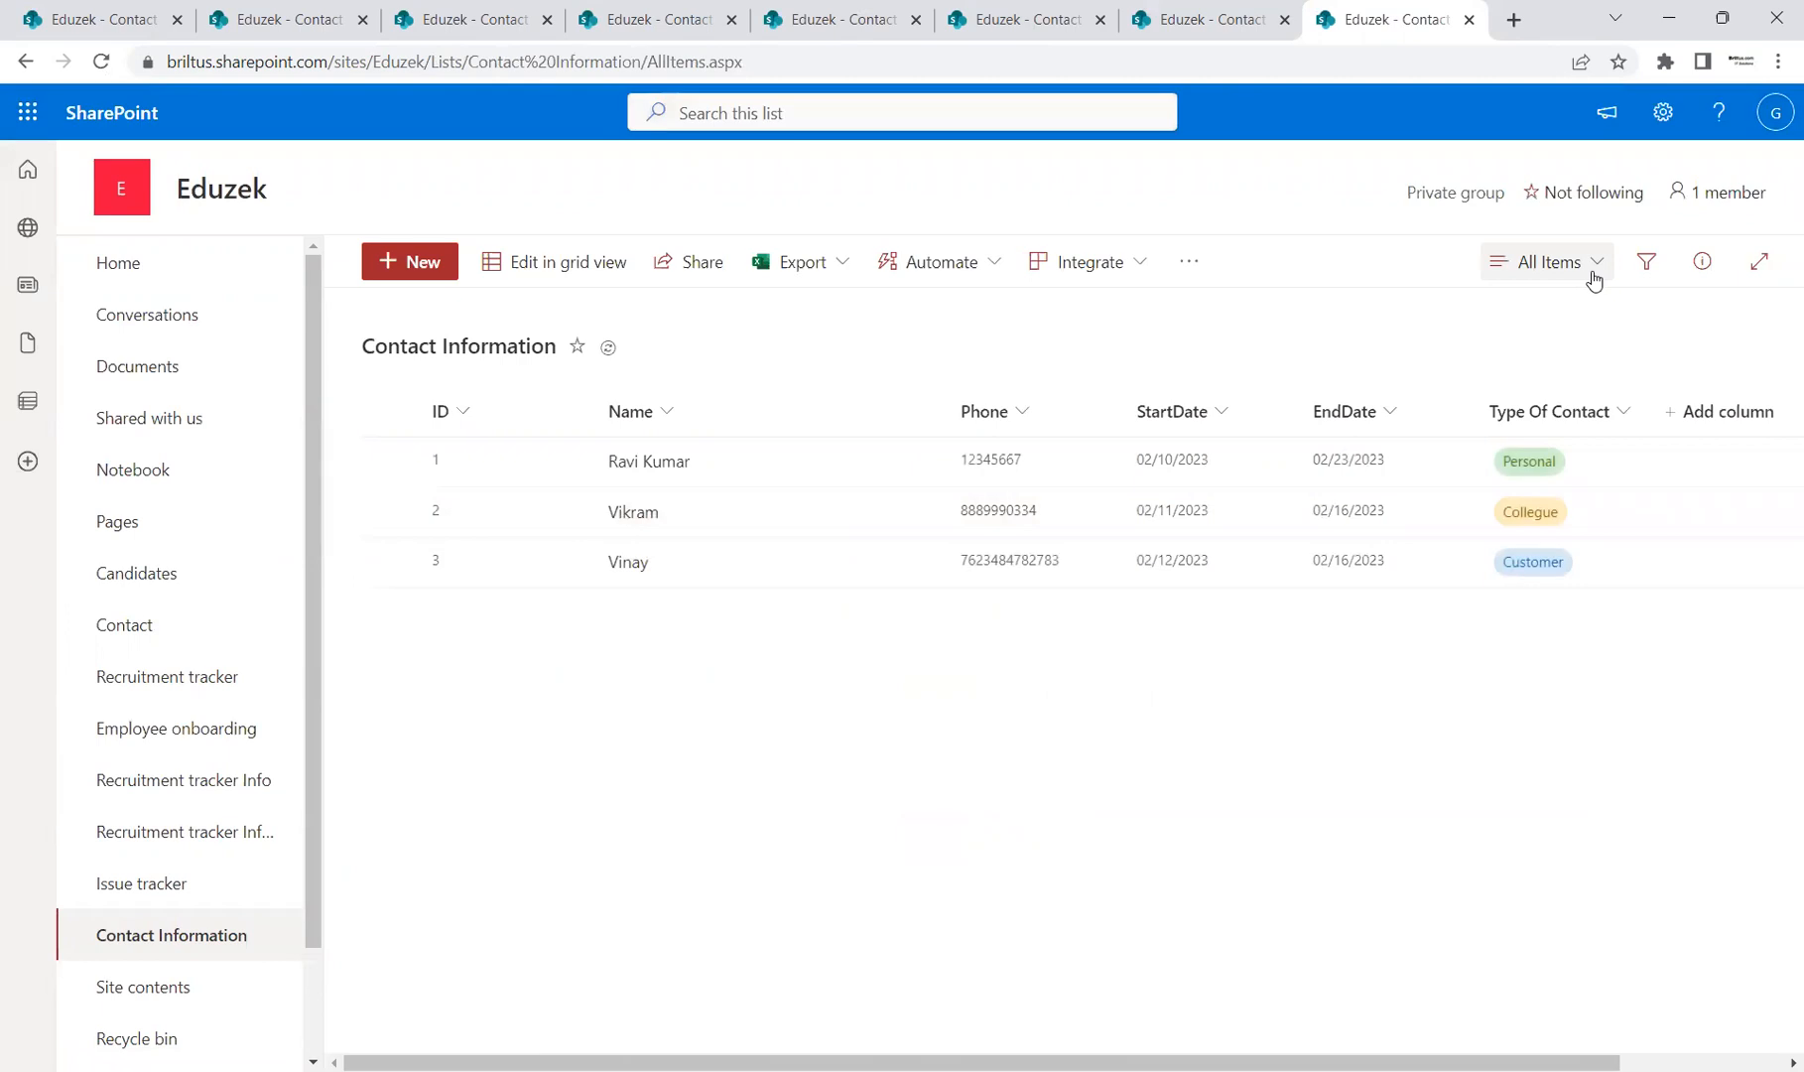
{"action": "left_click", "coordinate": [1604, 268]}
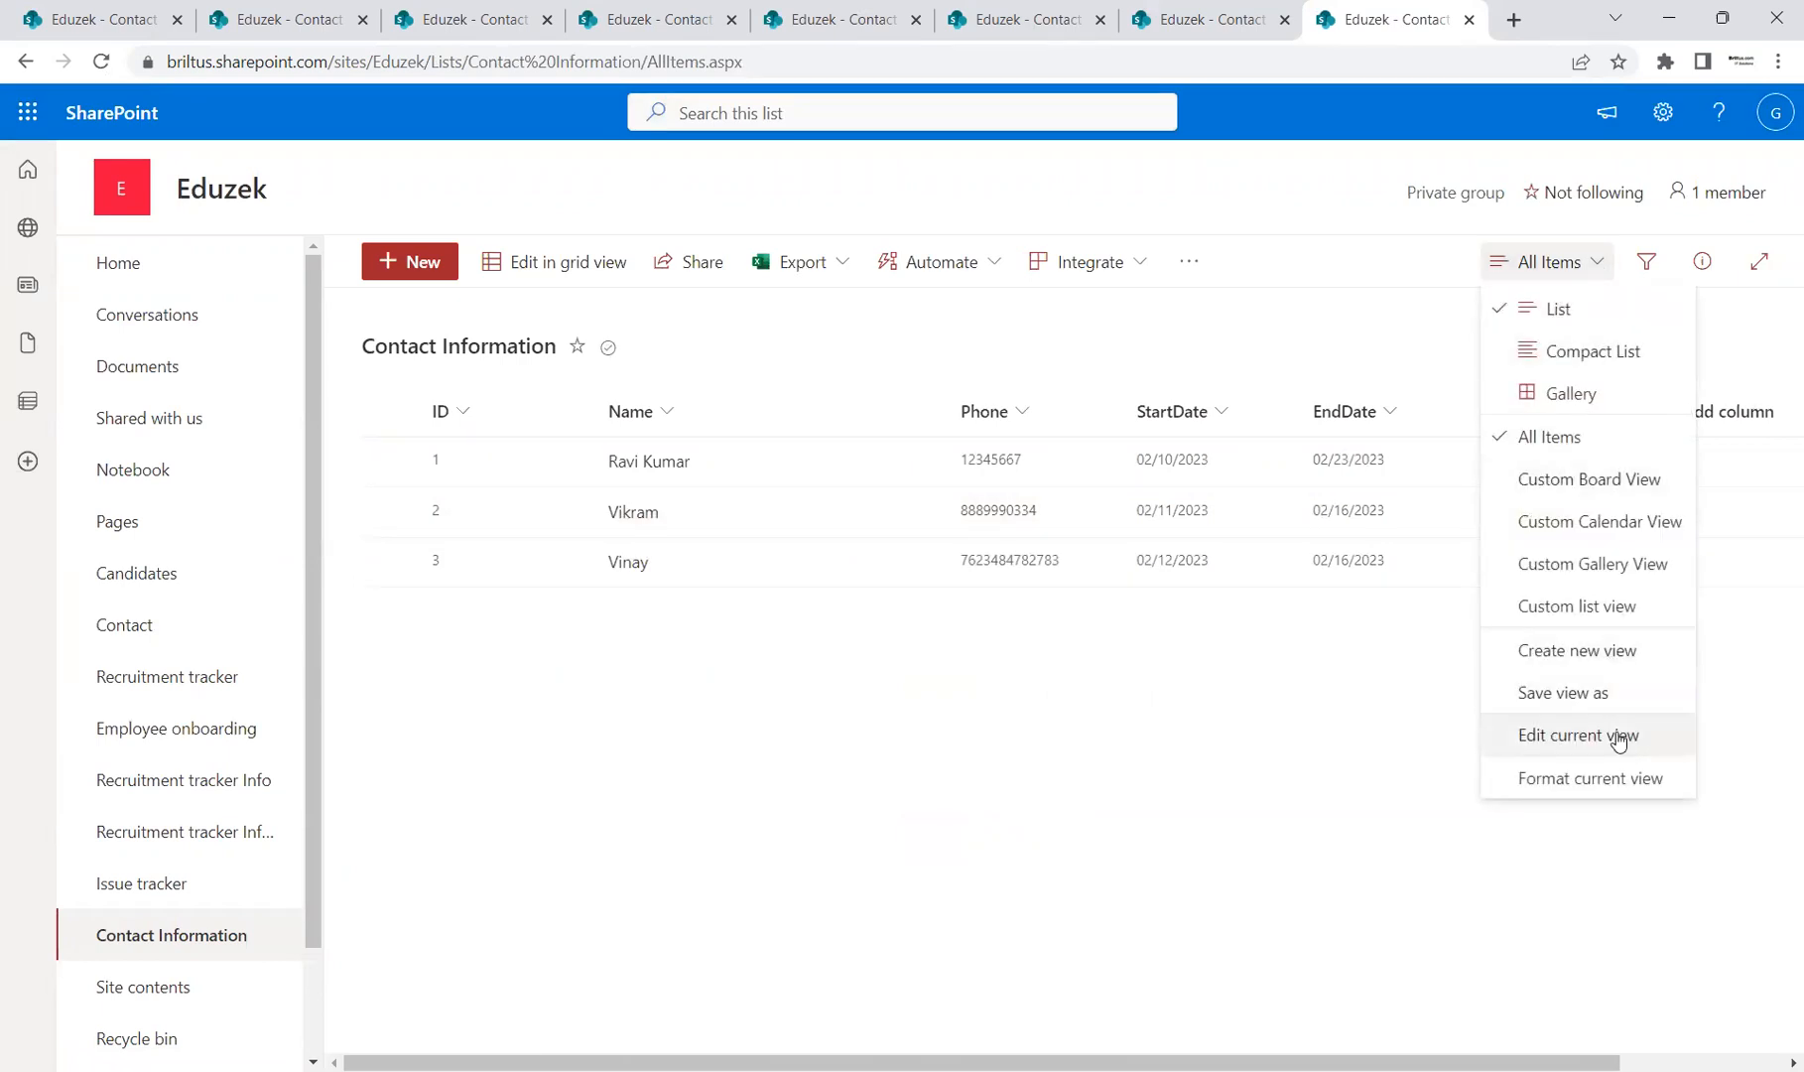
{"action": "left_click", "coordinate": [1618, 736]}
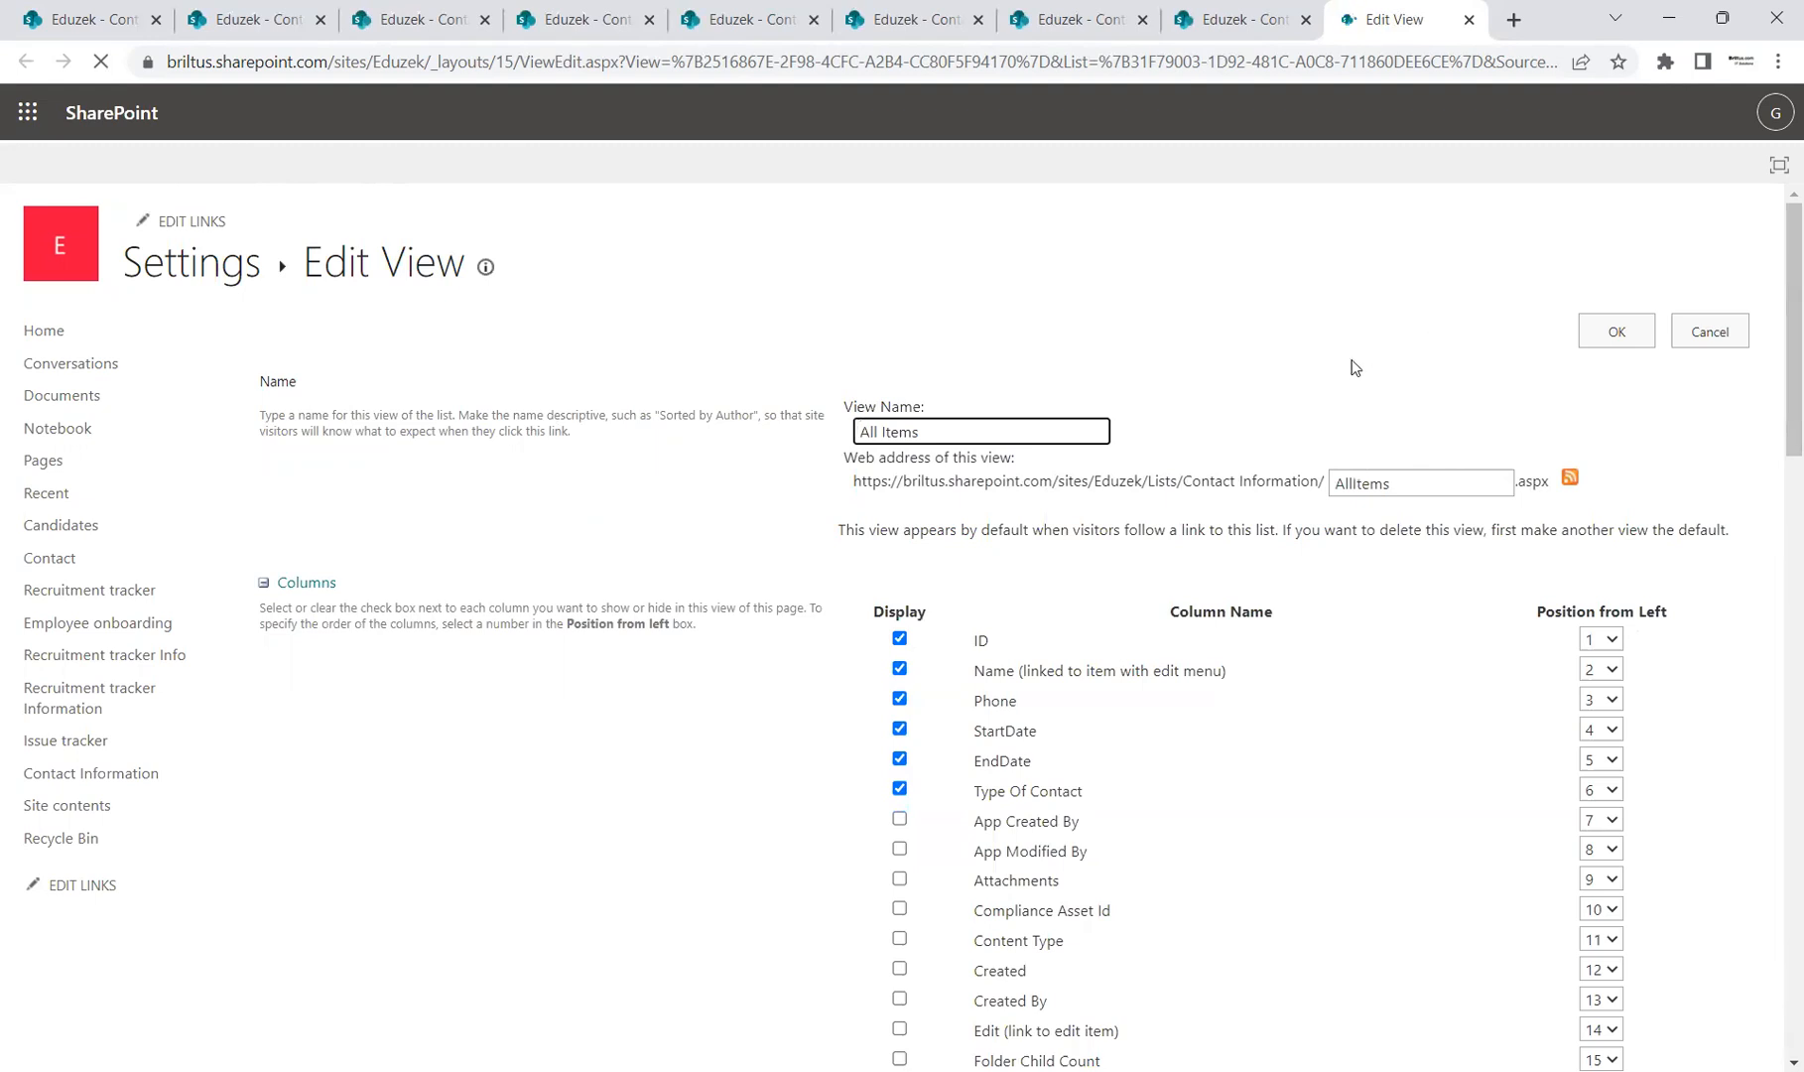
{"action": "left_click", "coordinate": [1709, 334]}
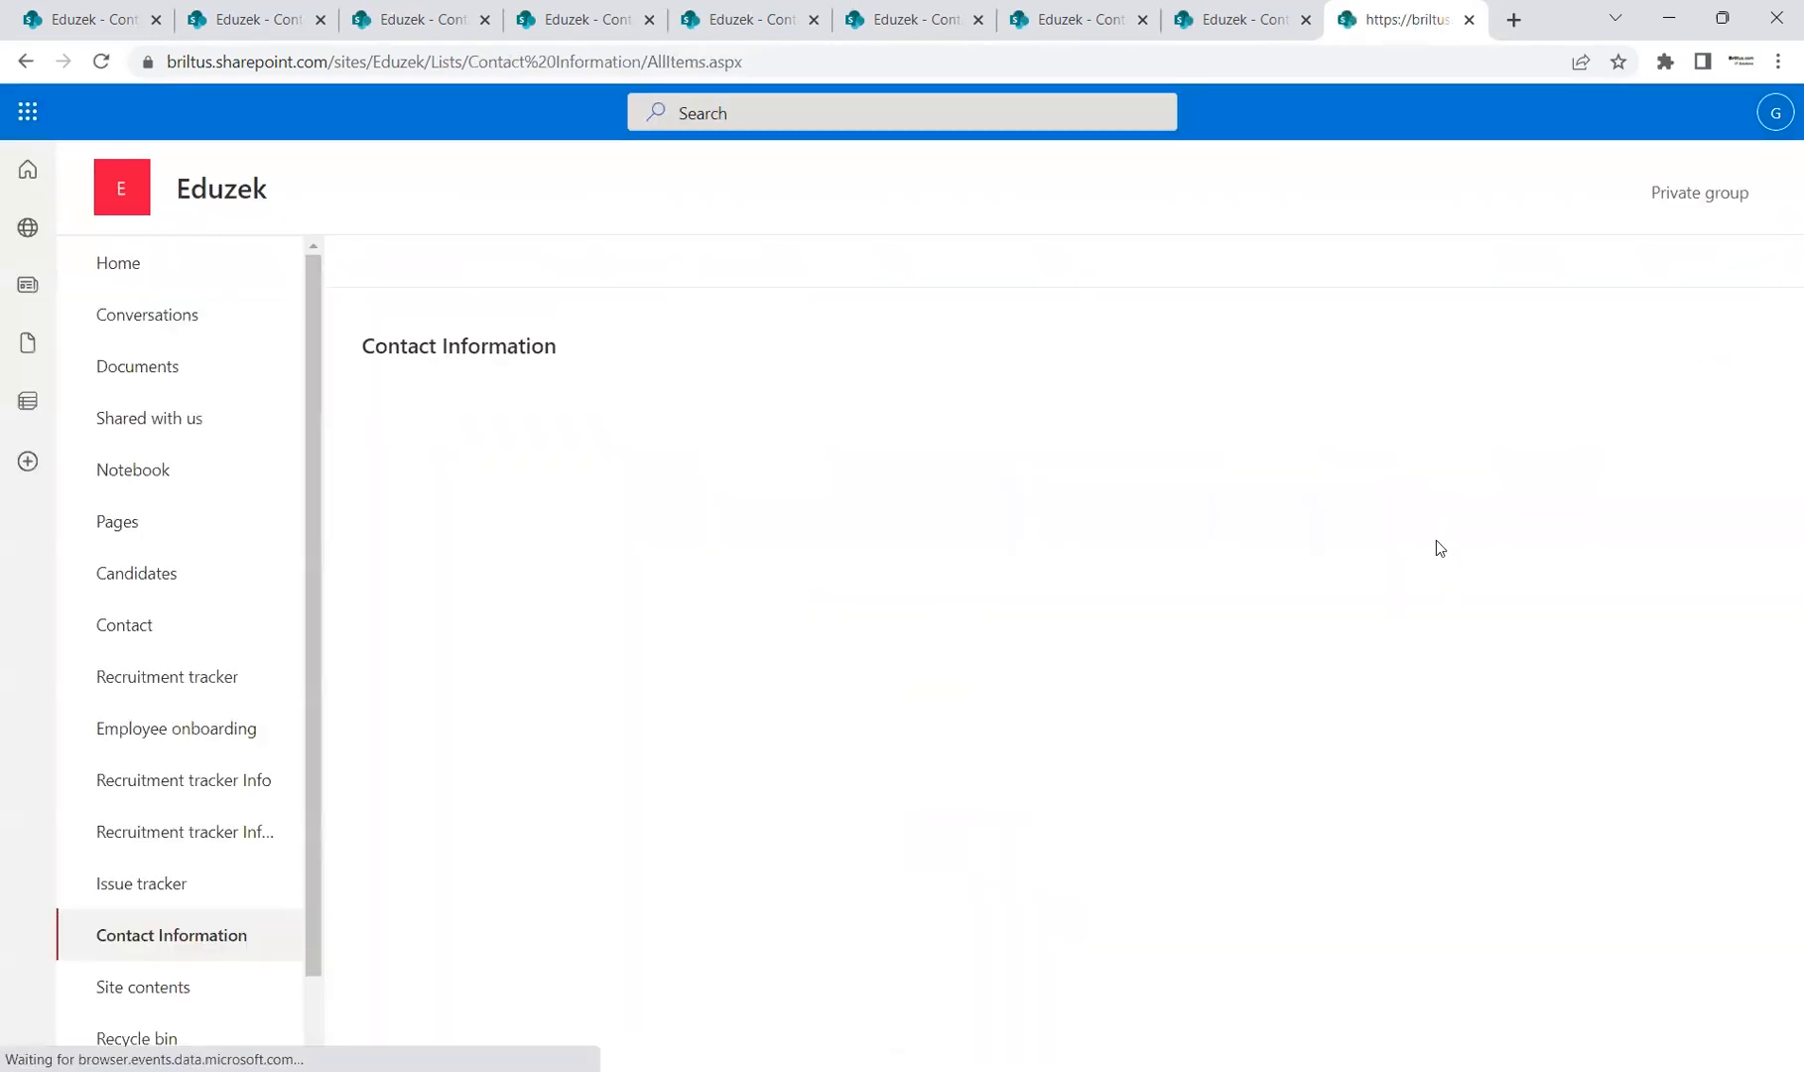
{"action": "left_click", "coordinate": [1592, 264]}
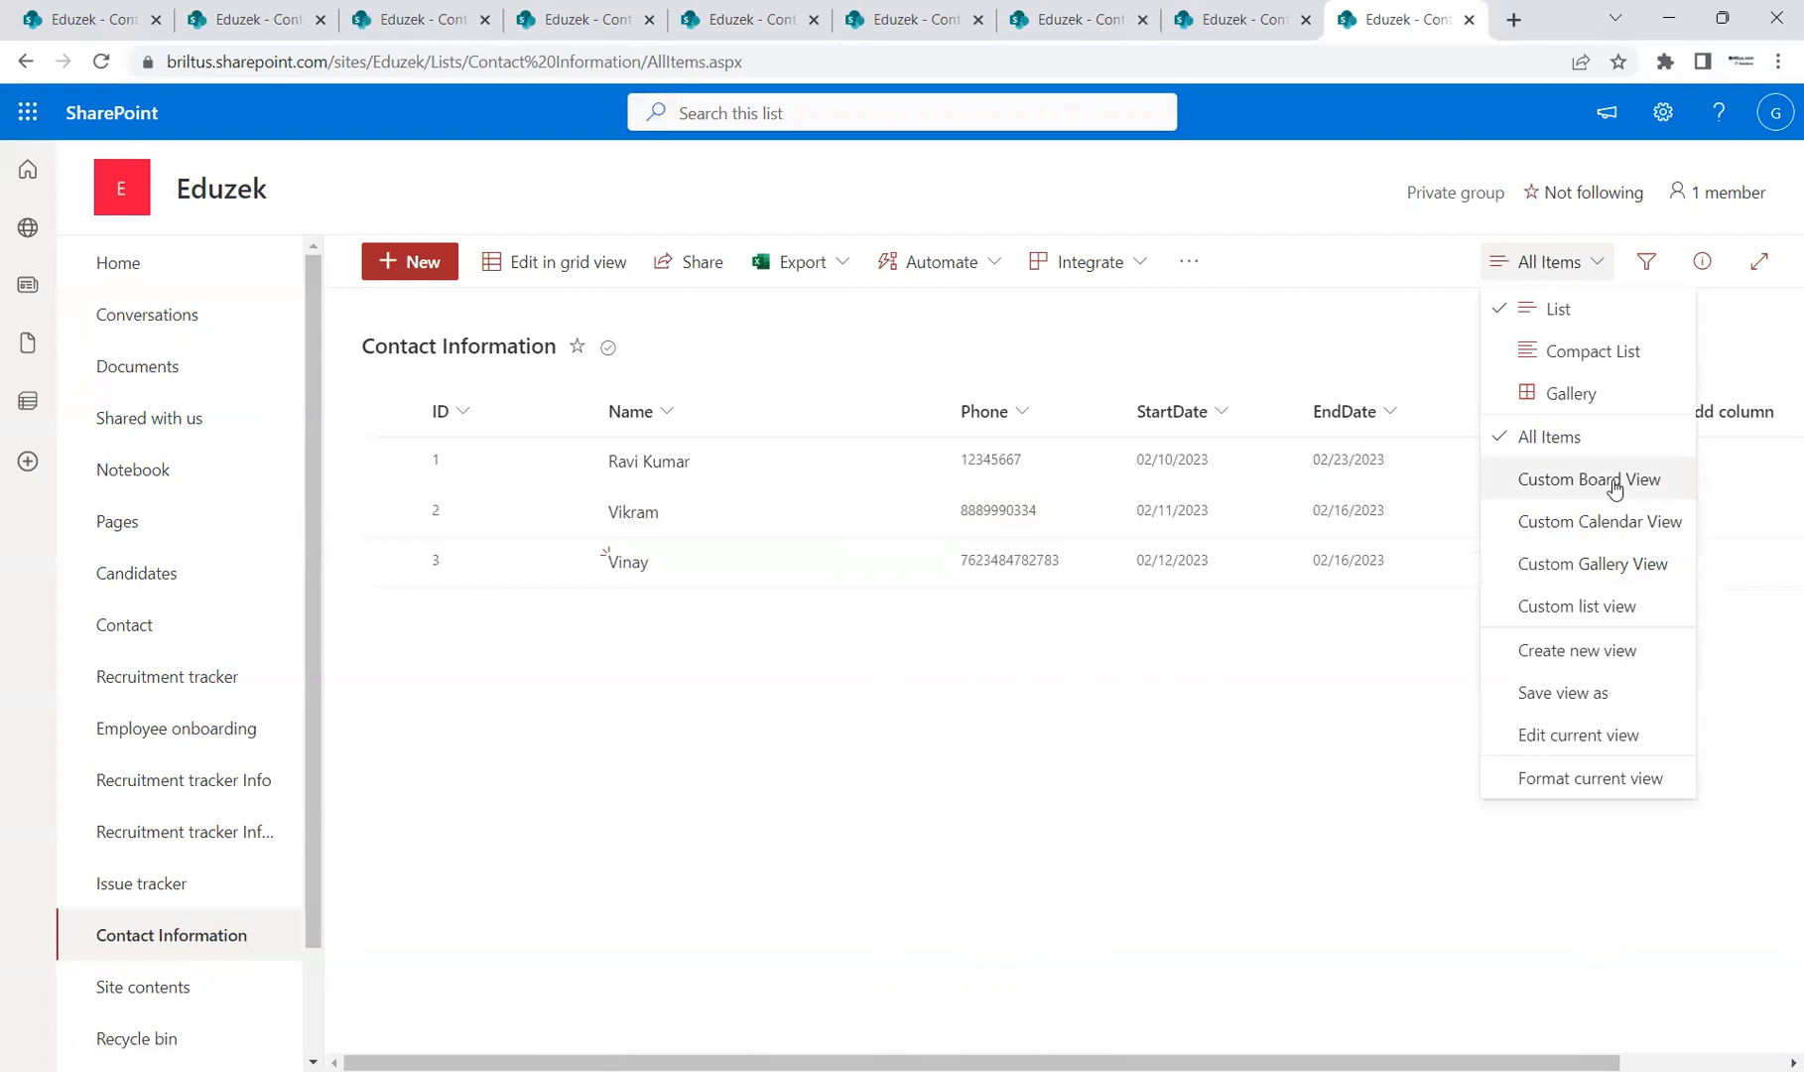
Step: Open and cancel the Custom list view's settings, then switch to Custom Calendar View
{"action": "left_click", "coordinate": [1612, 614]}
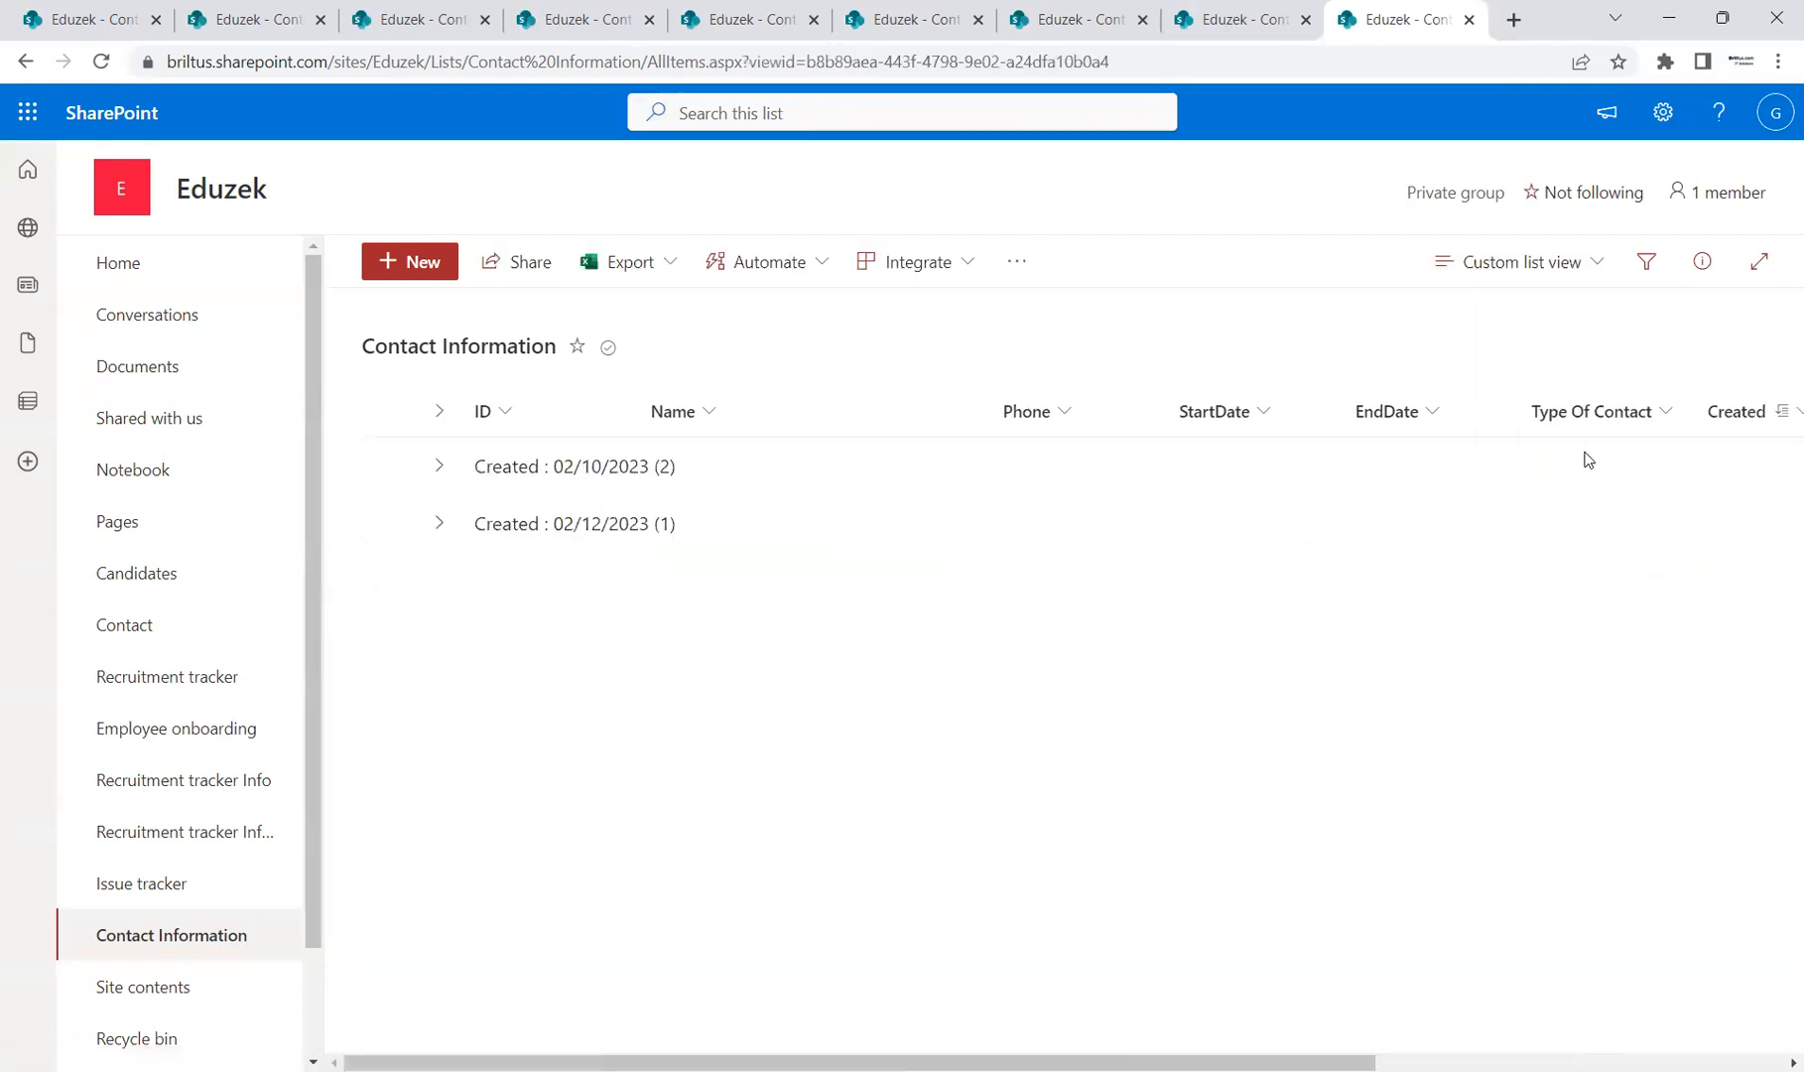
{"action": "left_click", "coordinate": [1602, 271]}
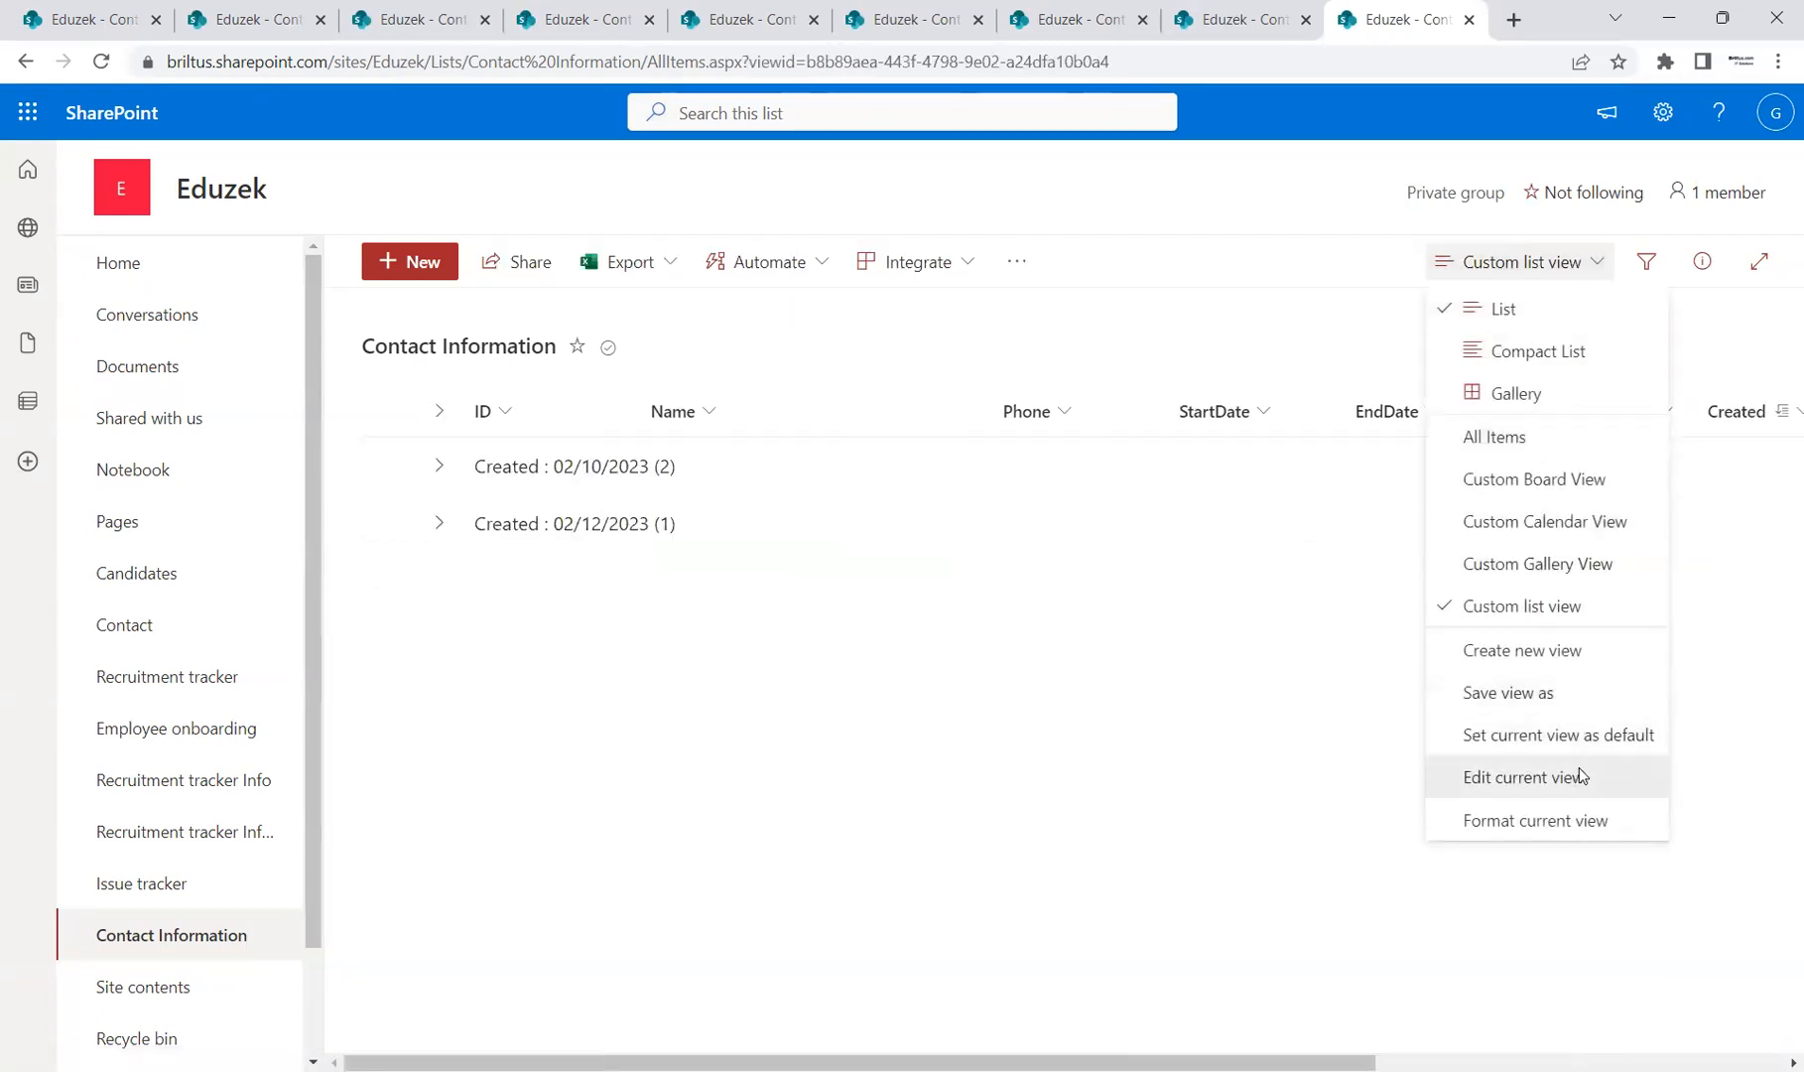
{"action": "left_click", "coordinate": [1577, 775]}
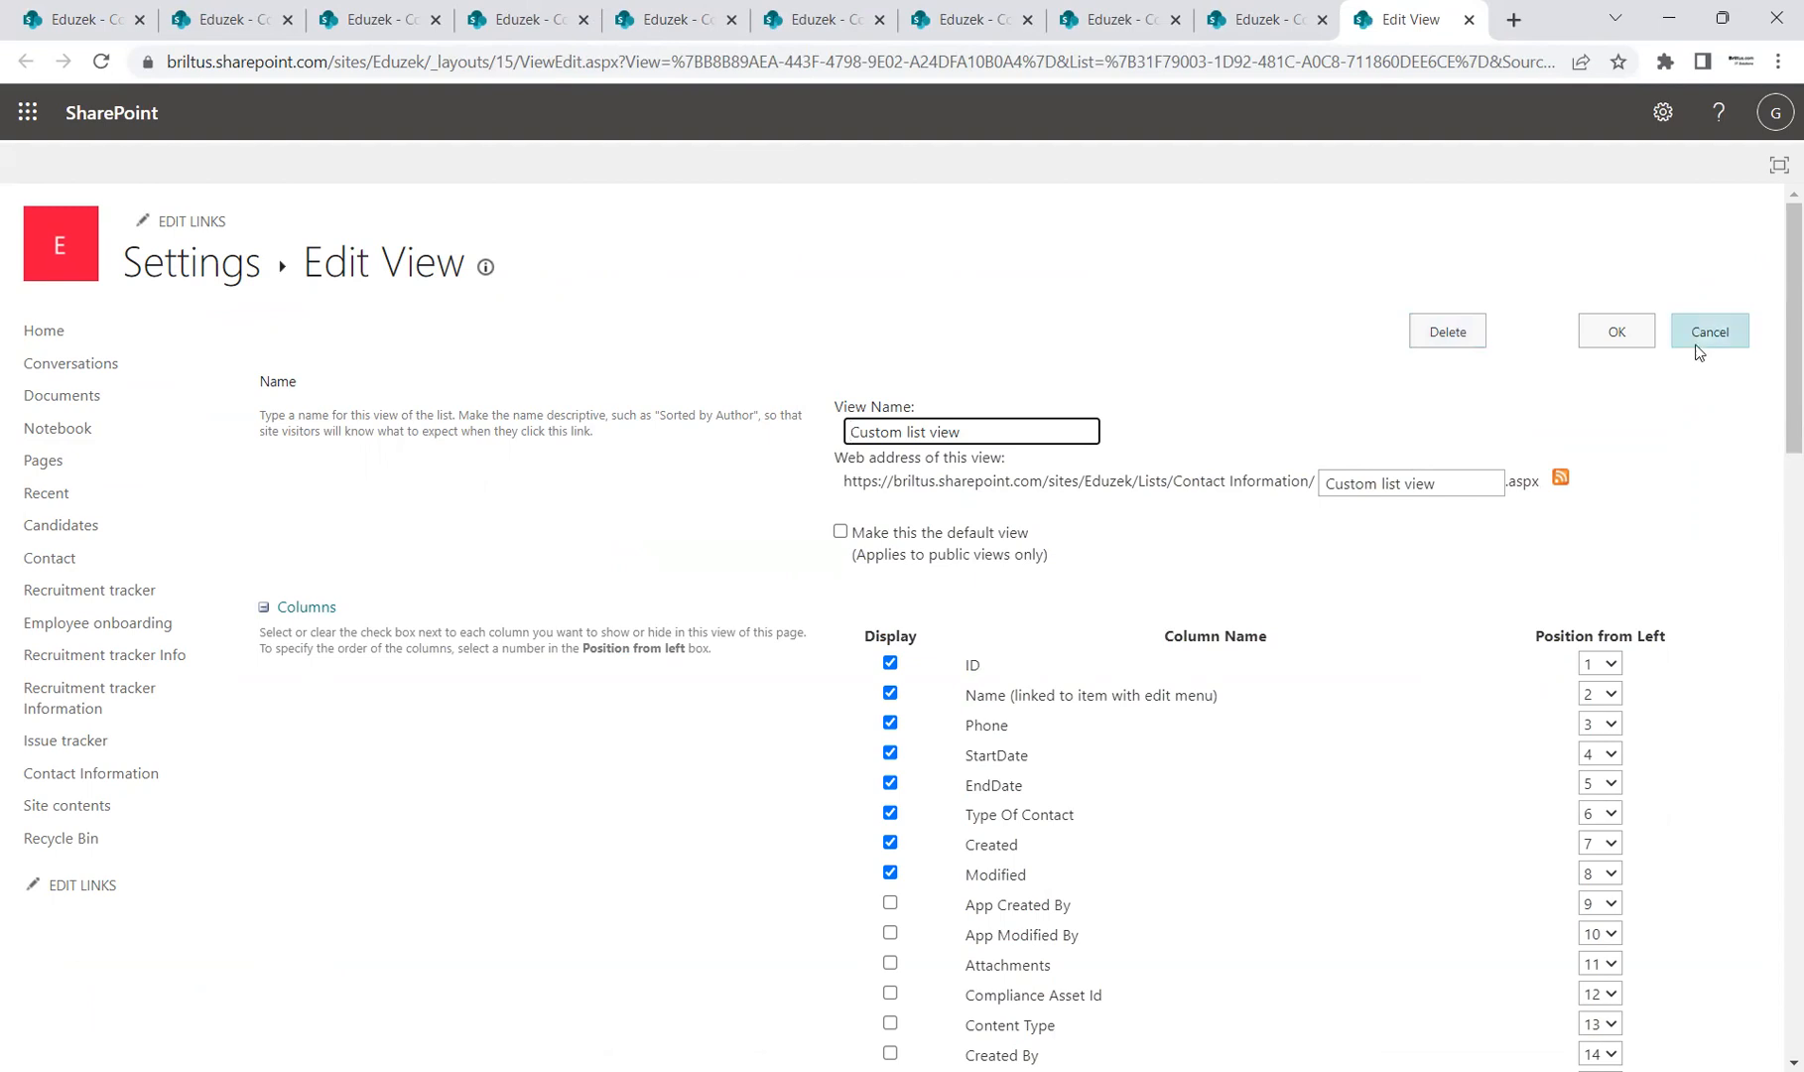
{"action": "left_click", "coordinate": [1735, 340]}
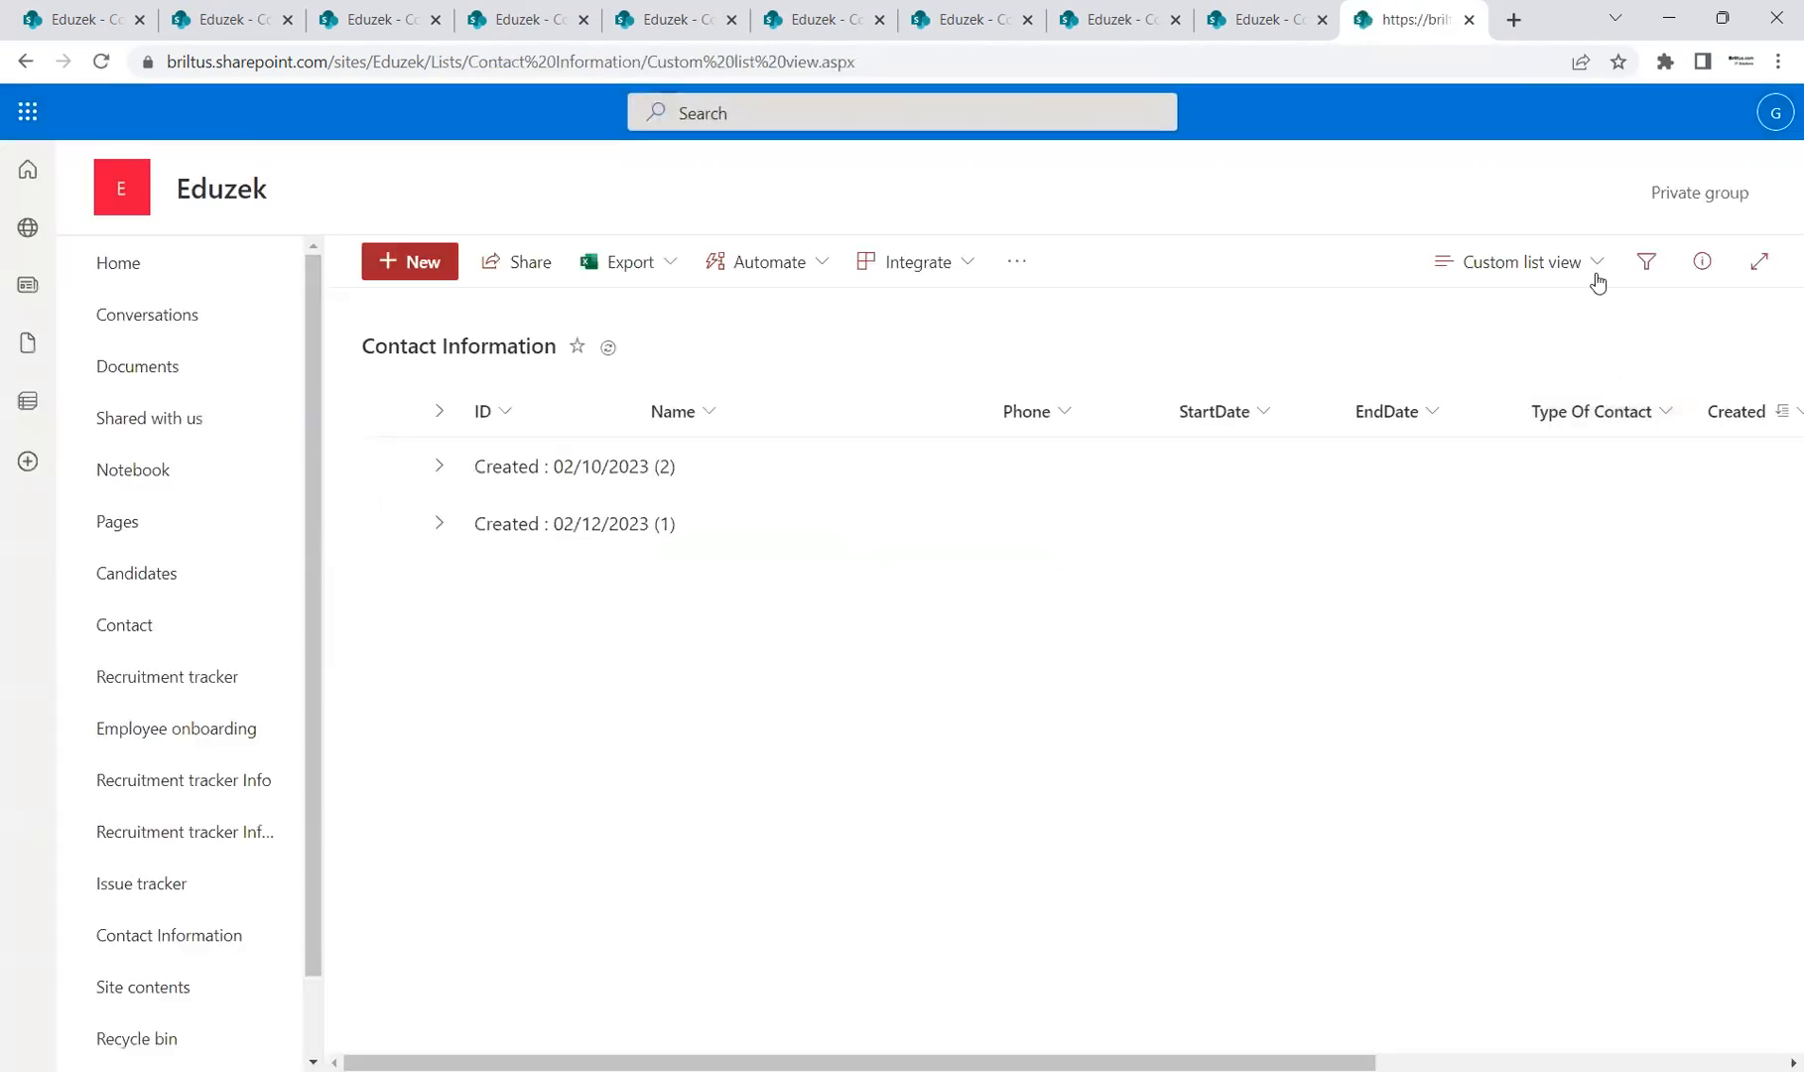
{"action": "left_click", "coordinate": [1598, 263]}
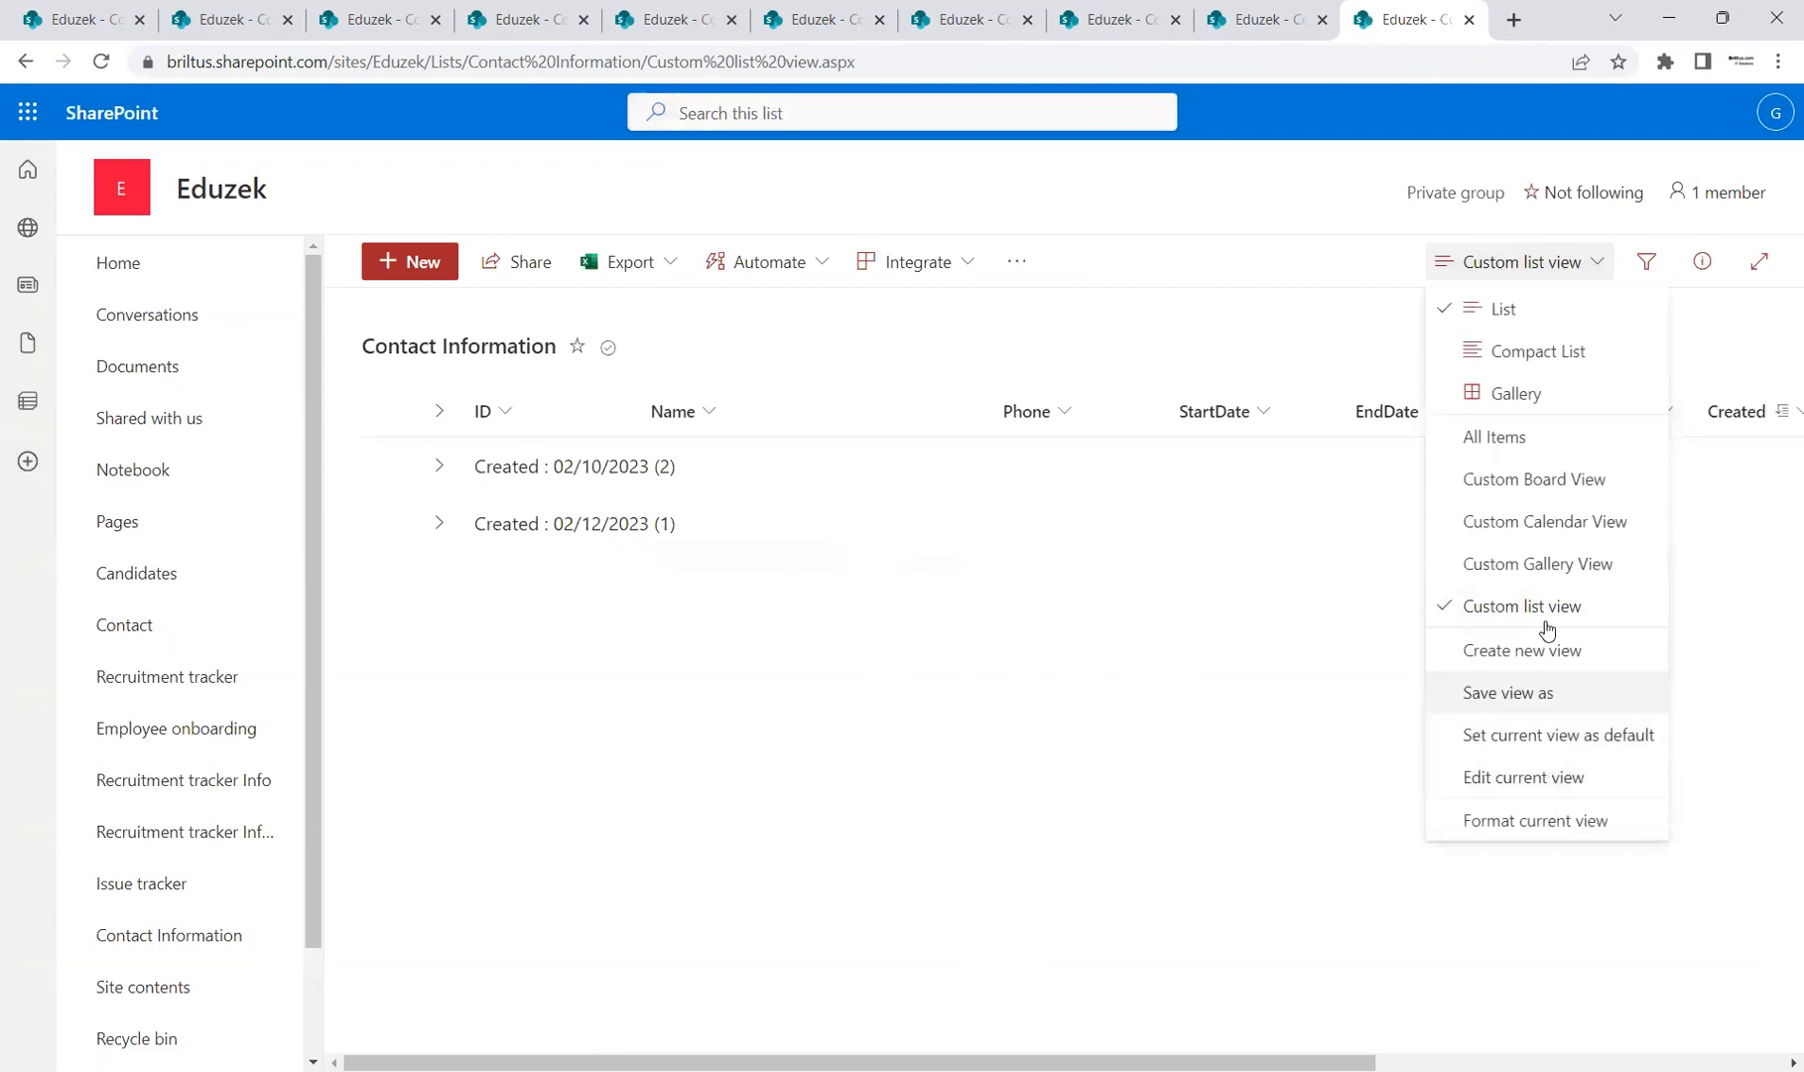
{"action": "left_click", "coordinate": [1557, 523]}
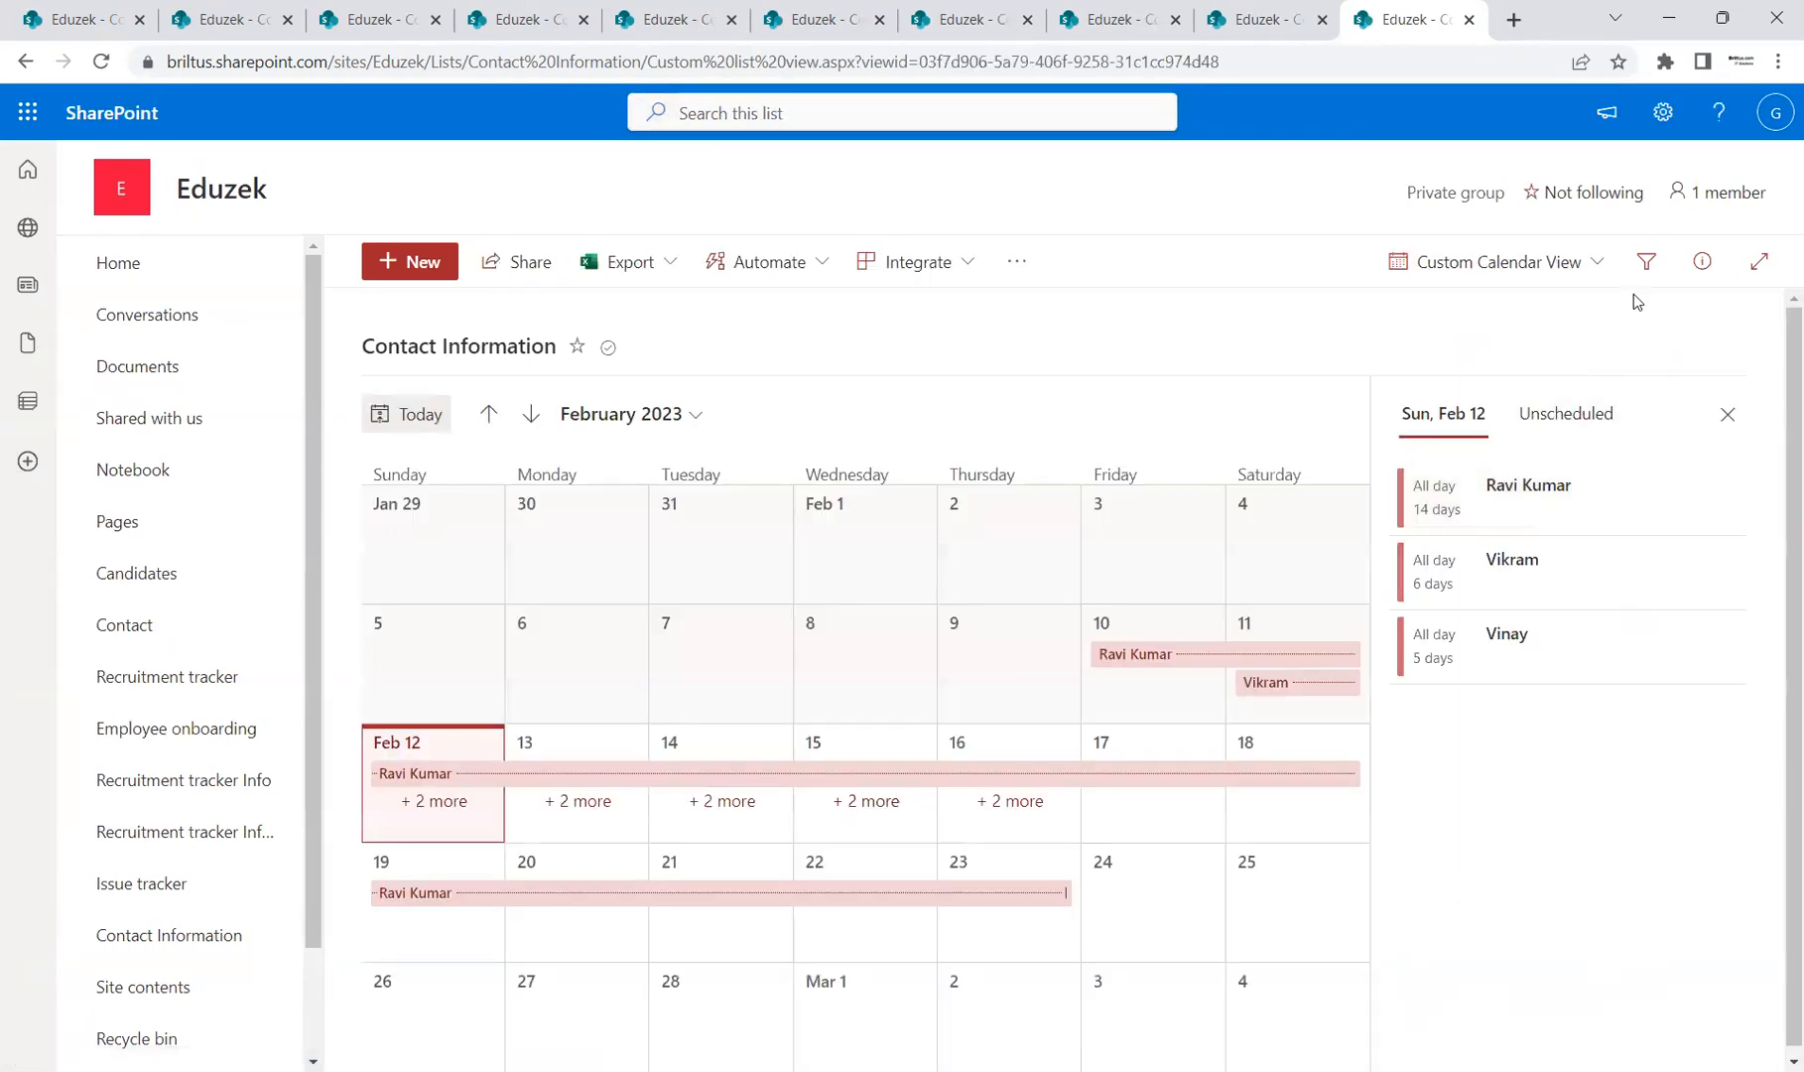
Step: Review the calendar view's StartDate/EndDate settings without changes, then open the settings gear panel
{"action": "left_click", "coordinate": [1609, 269]}
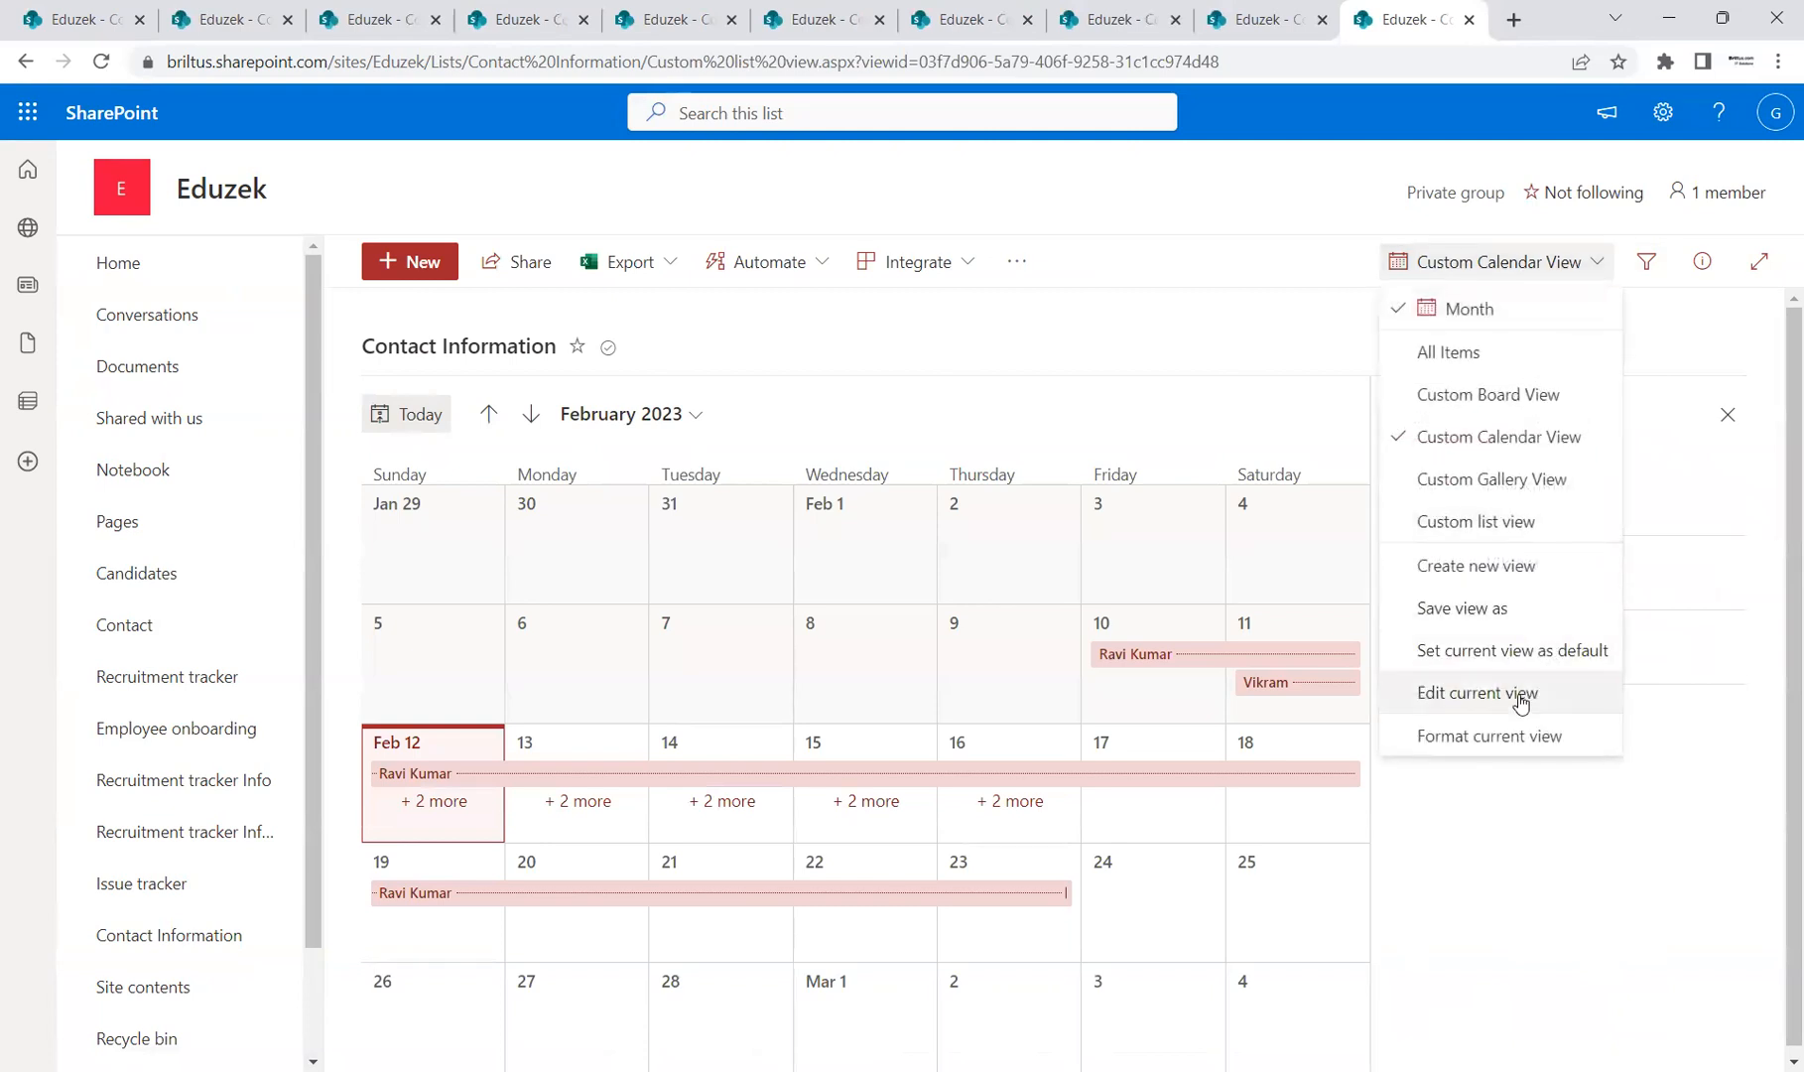
{"action": "left_click", "coordinate": [1523, 698]}
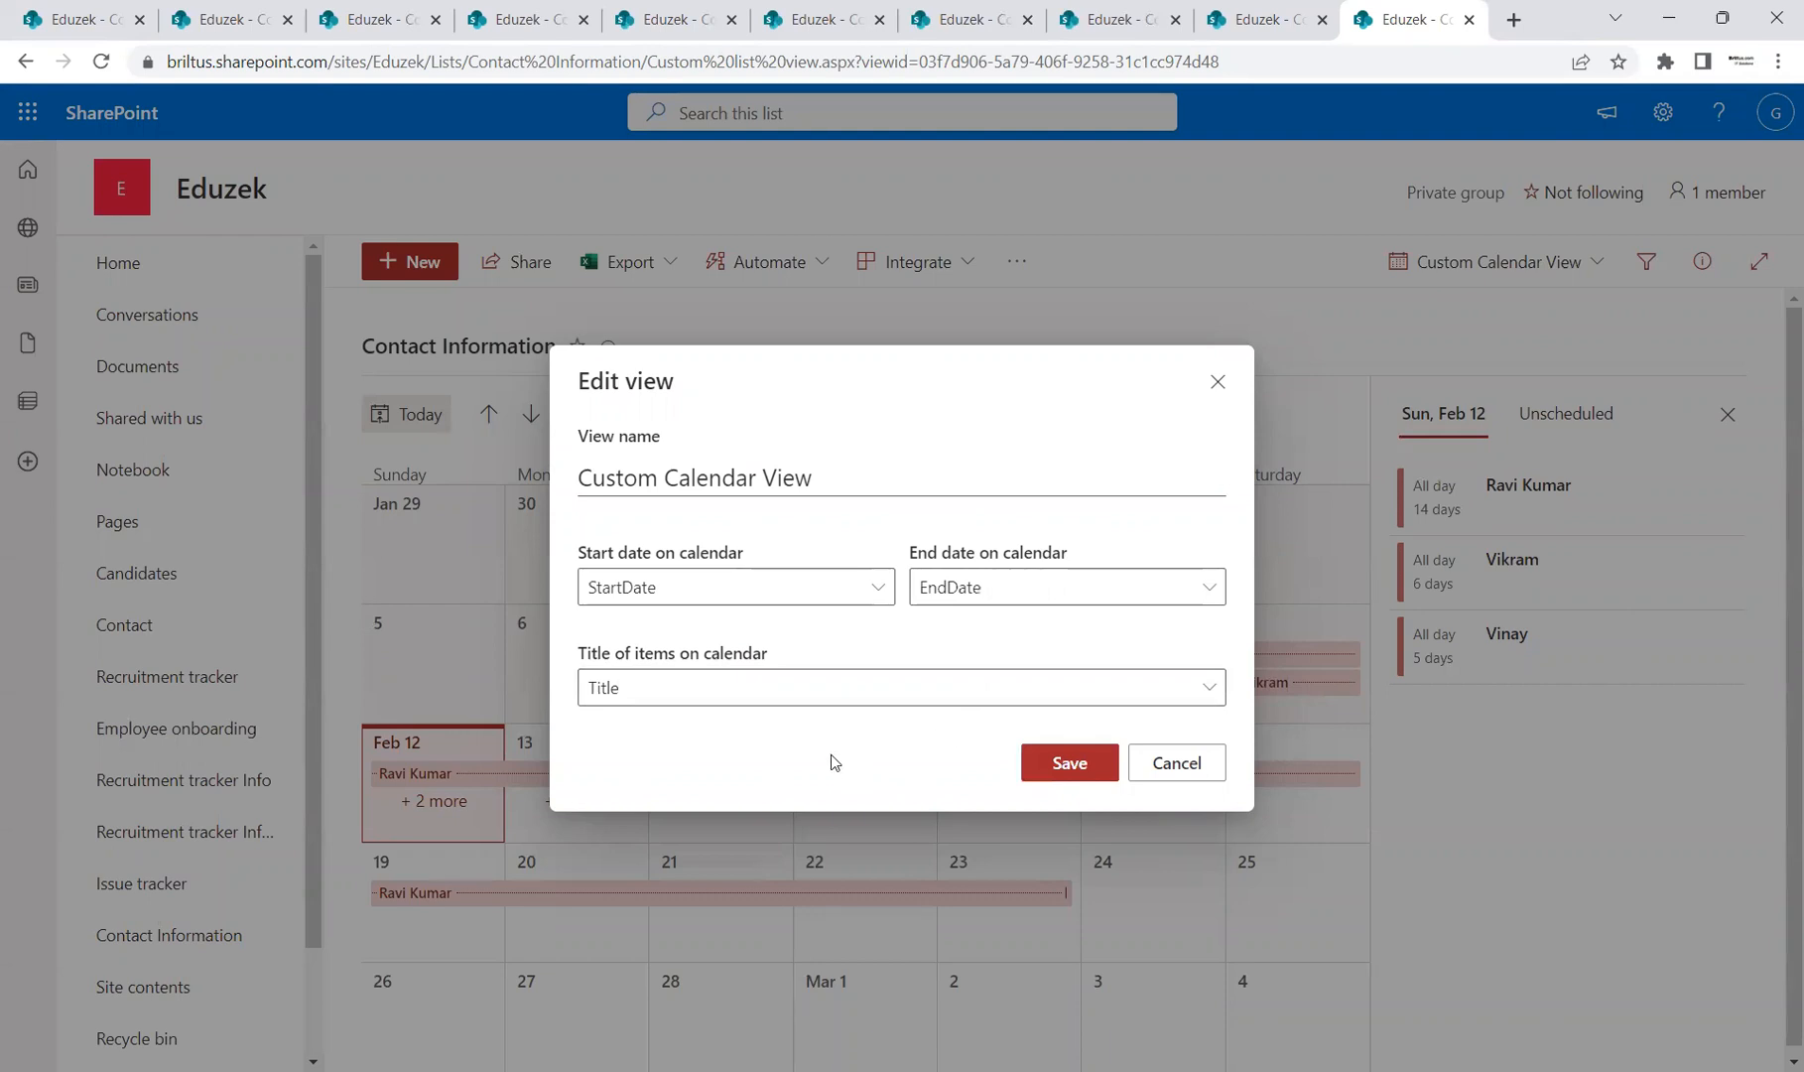
{"action": "left_click", "coordinate": [1187, 761]}
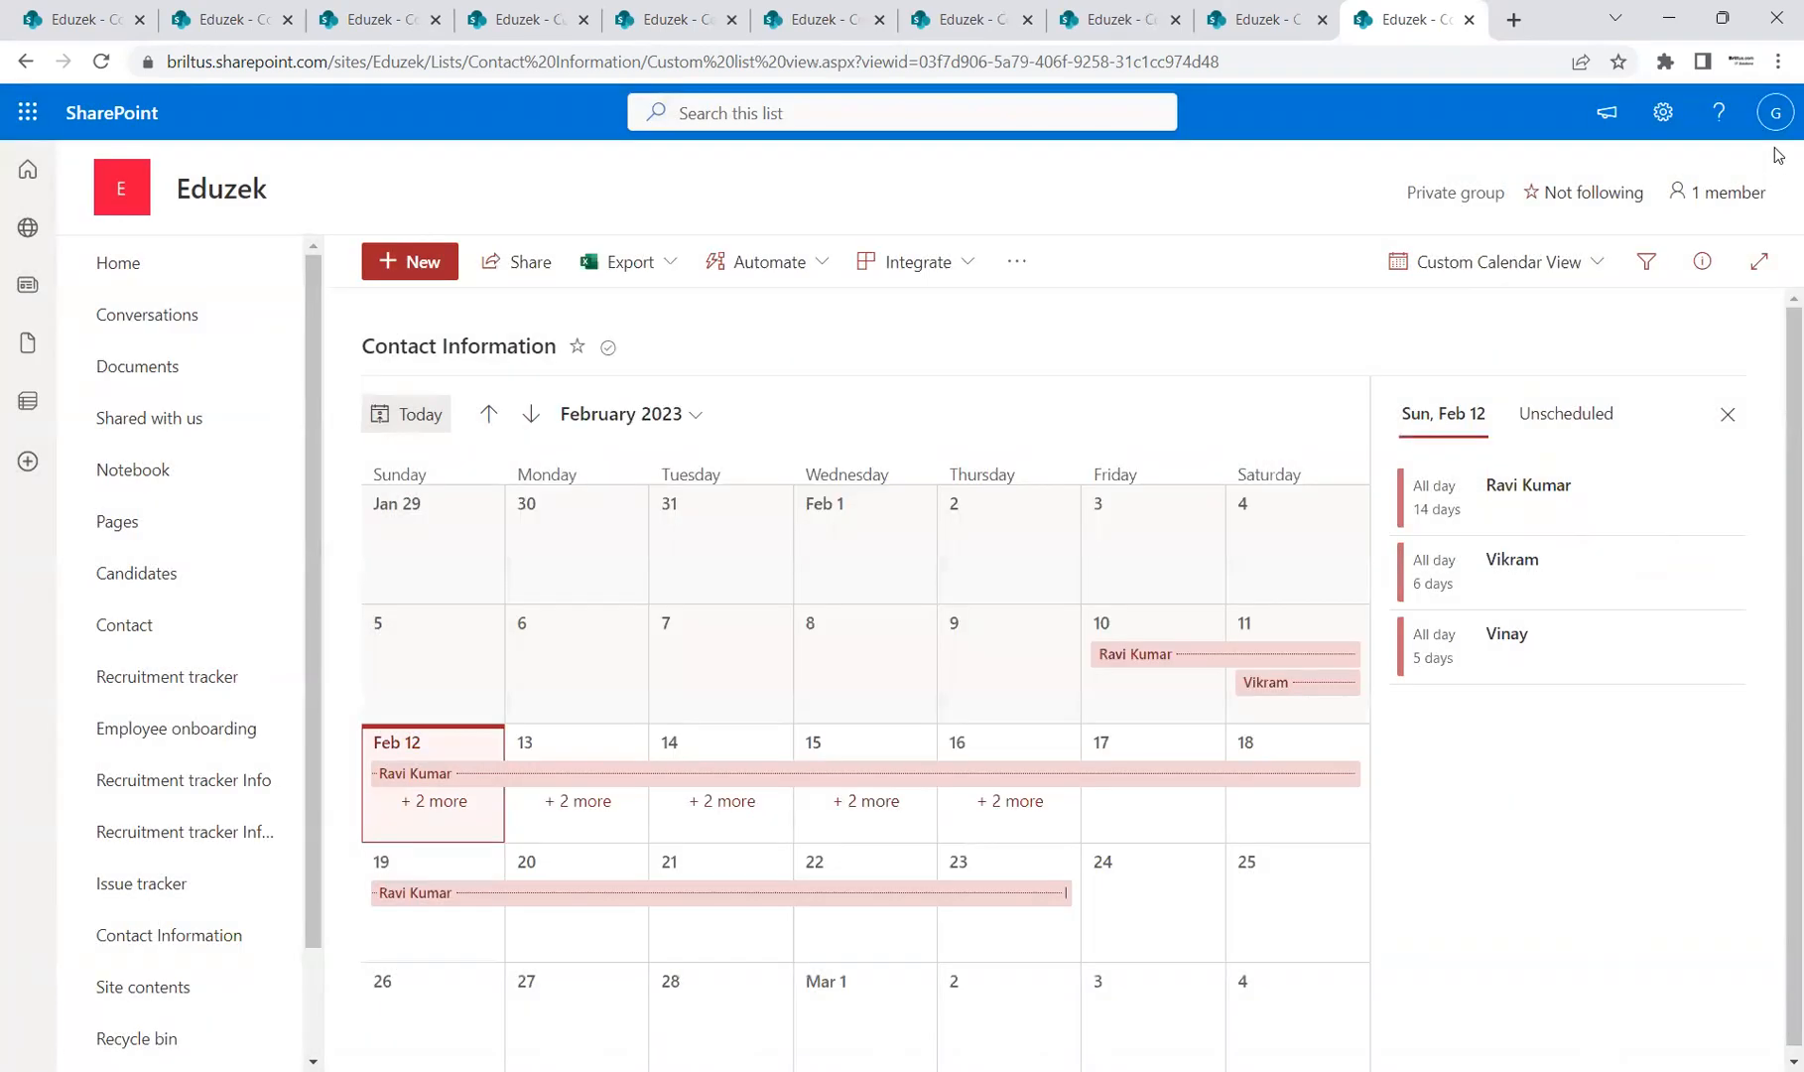
{"action": "left_click", "coordinate": [1663, 112]}
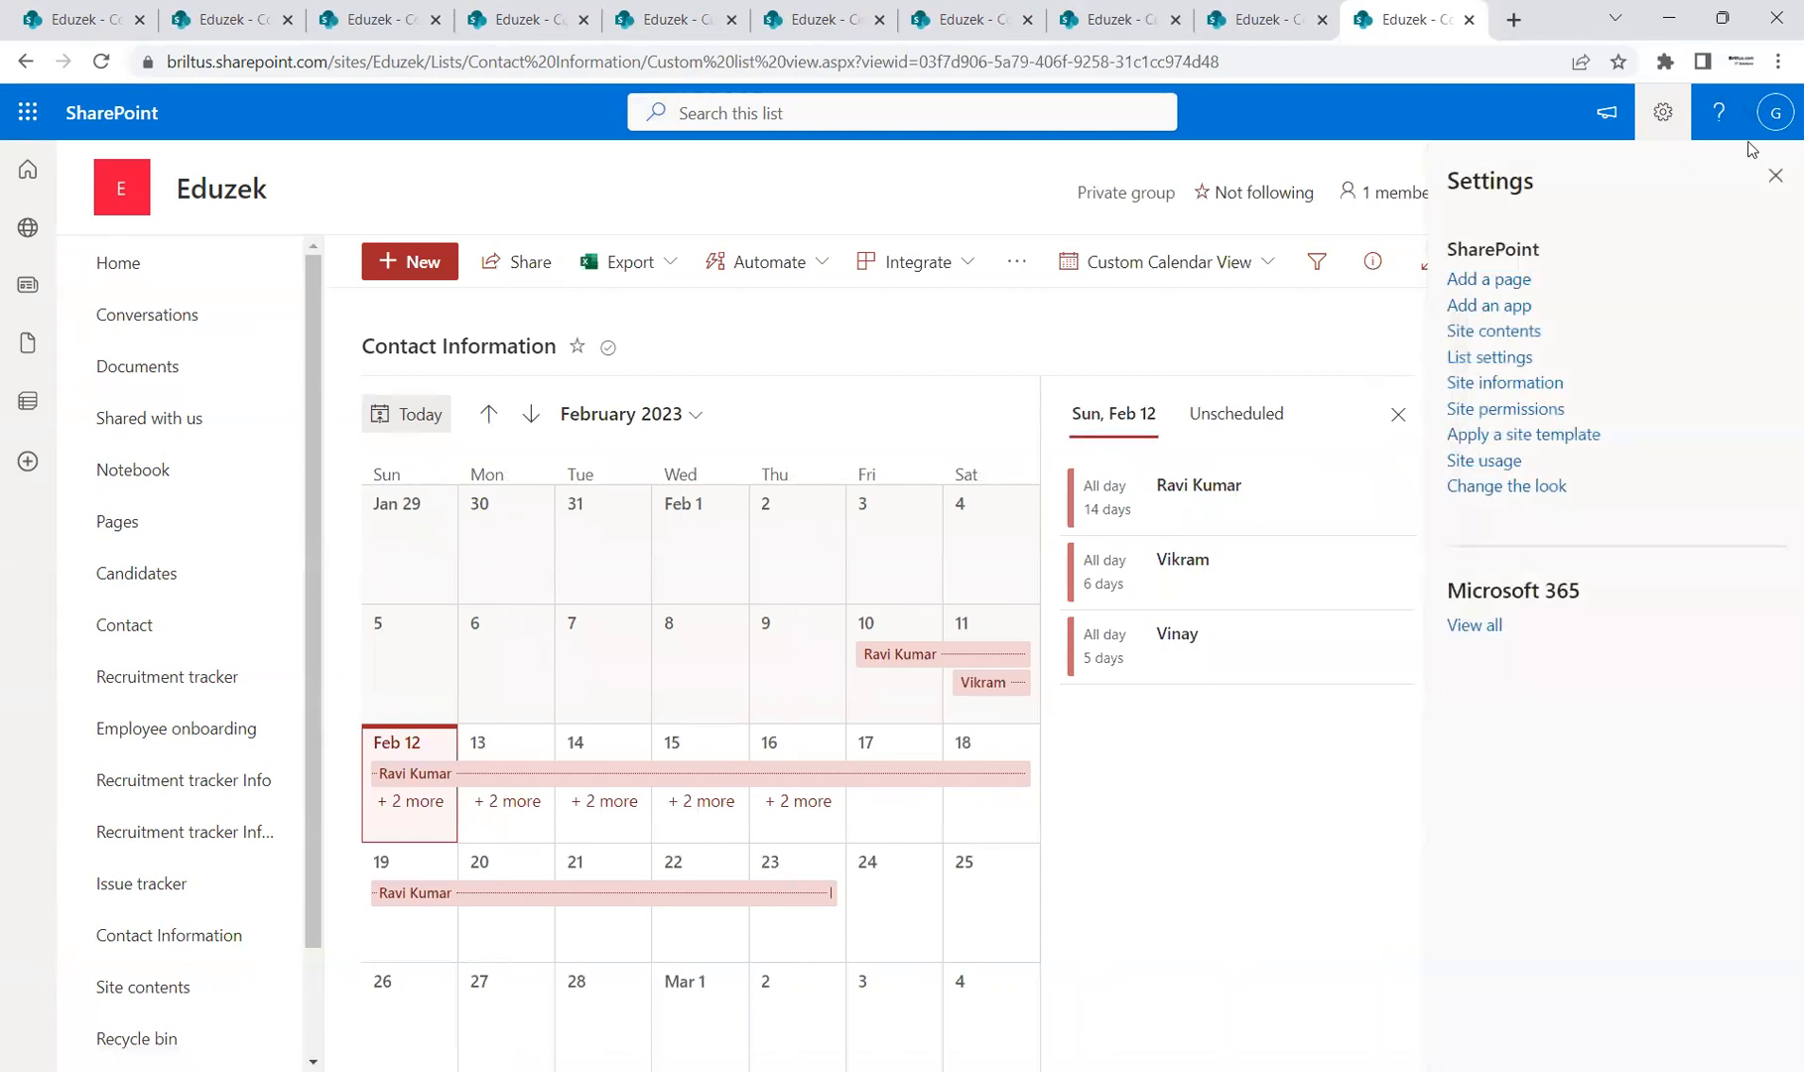
Step: In List settings, open and cancel the Custom Calendar View settings, then return via the breadcrumb
{"action": "left_click", "coordinate": [1514, 365]}
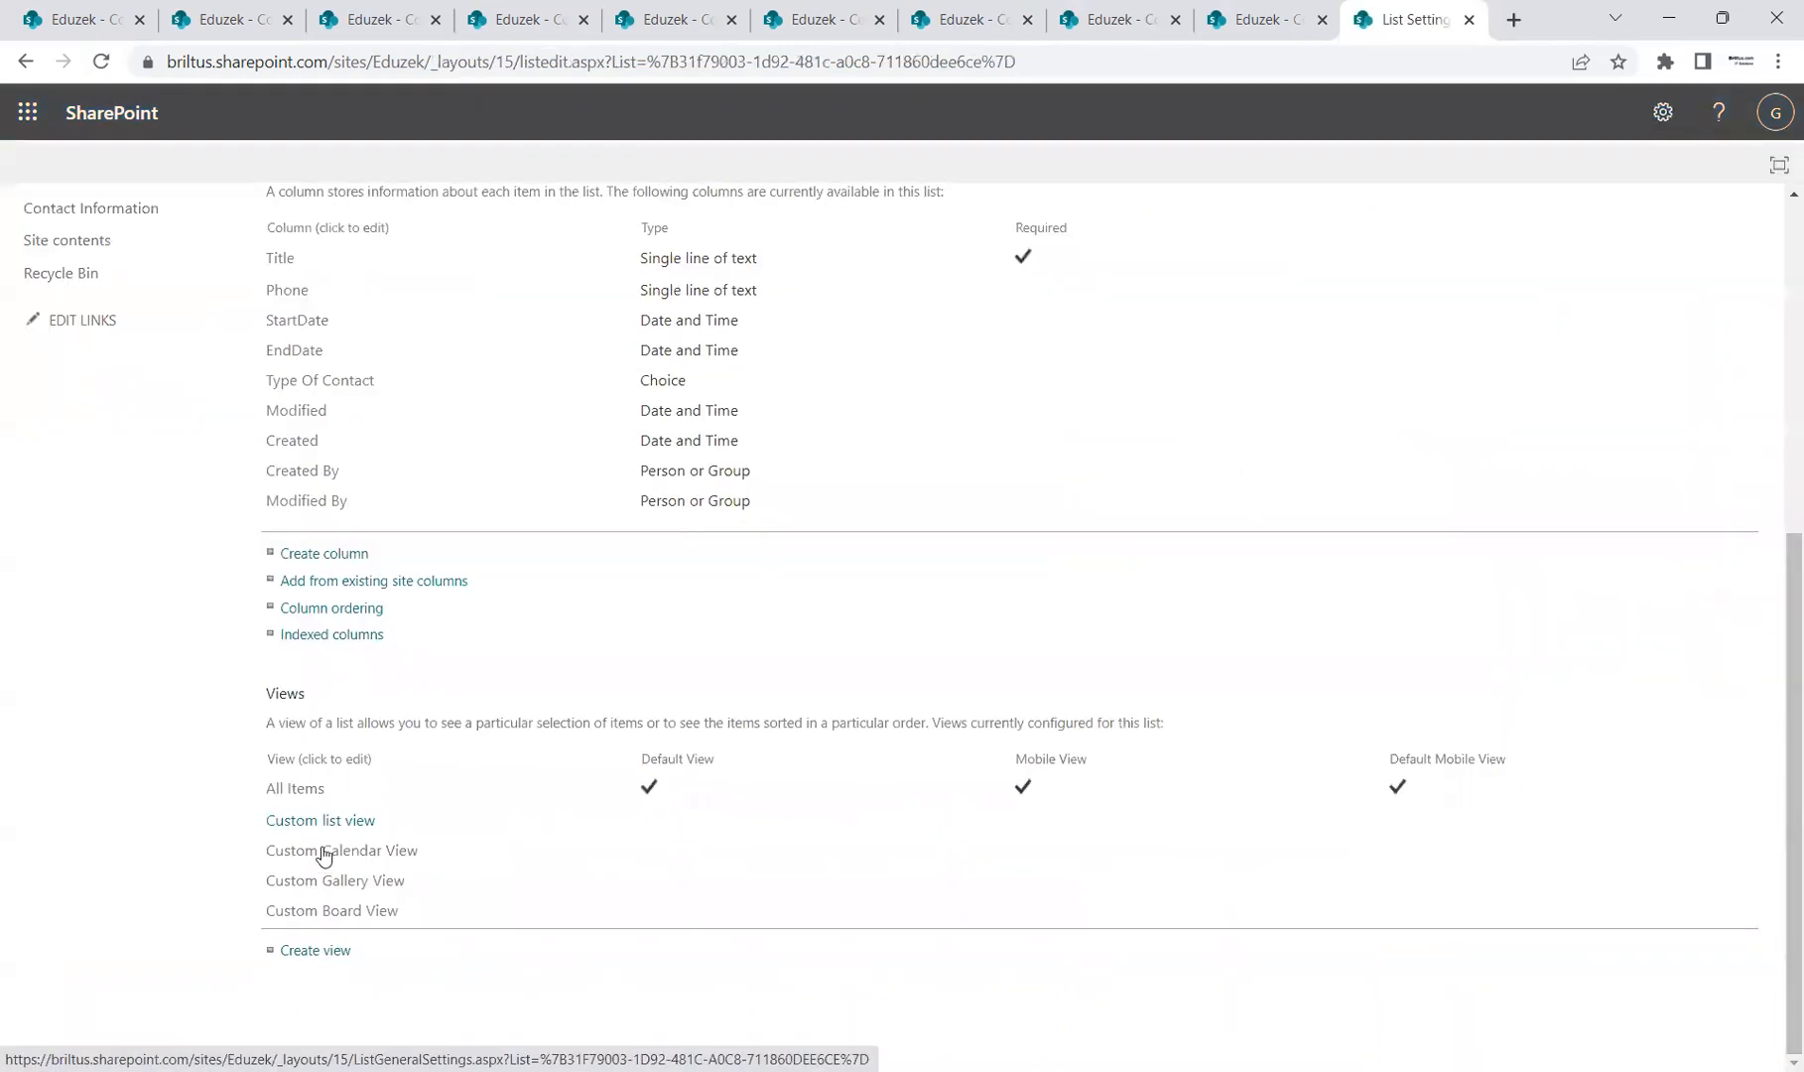
{"action": "left_click", "coordinate": [325, 850]}
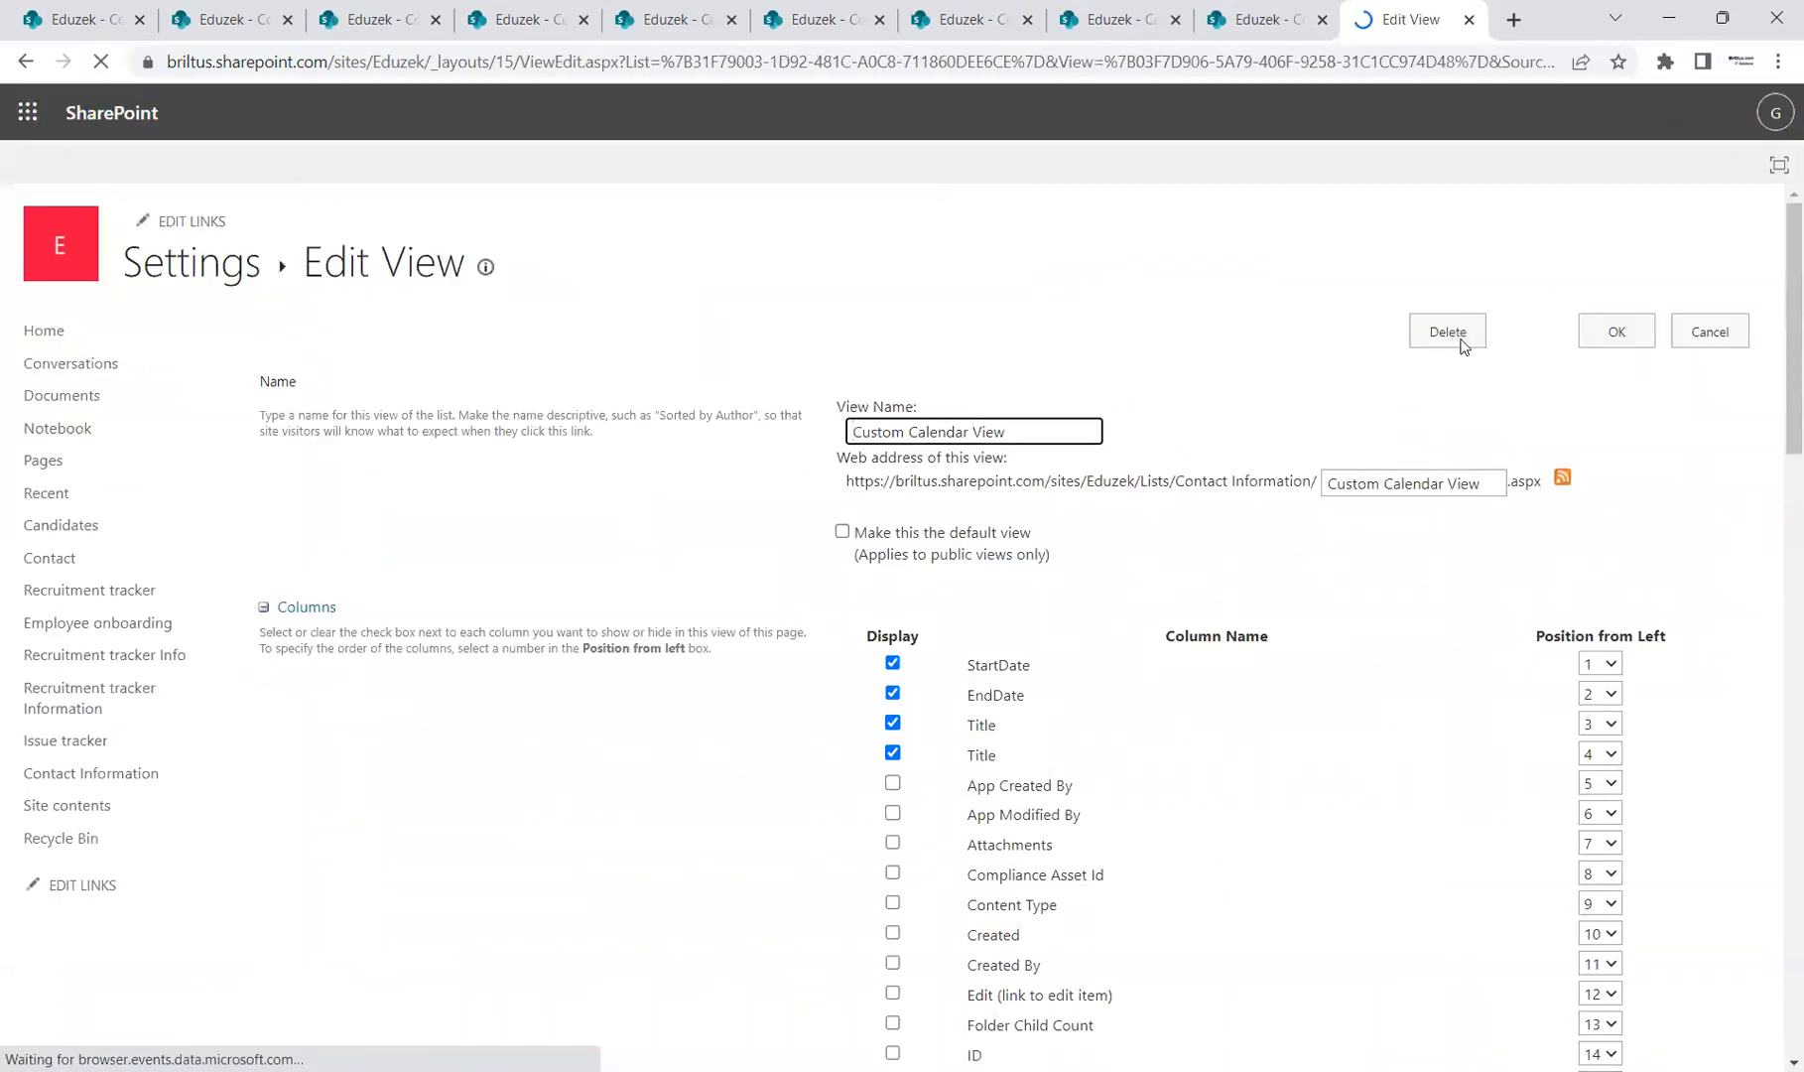
{"action": "left_click", "coordinate": [1710, 334]}
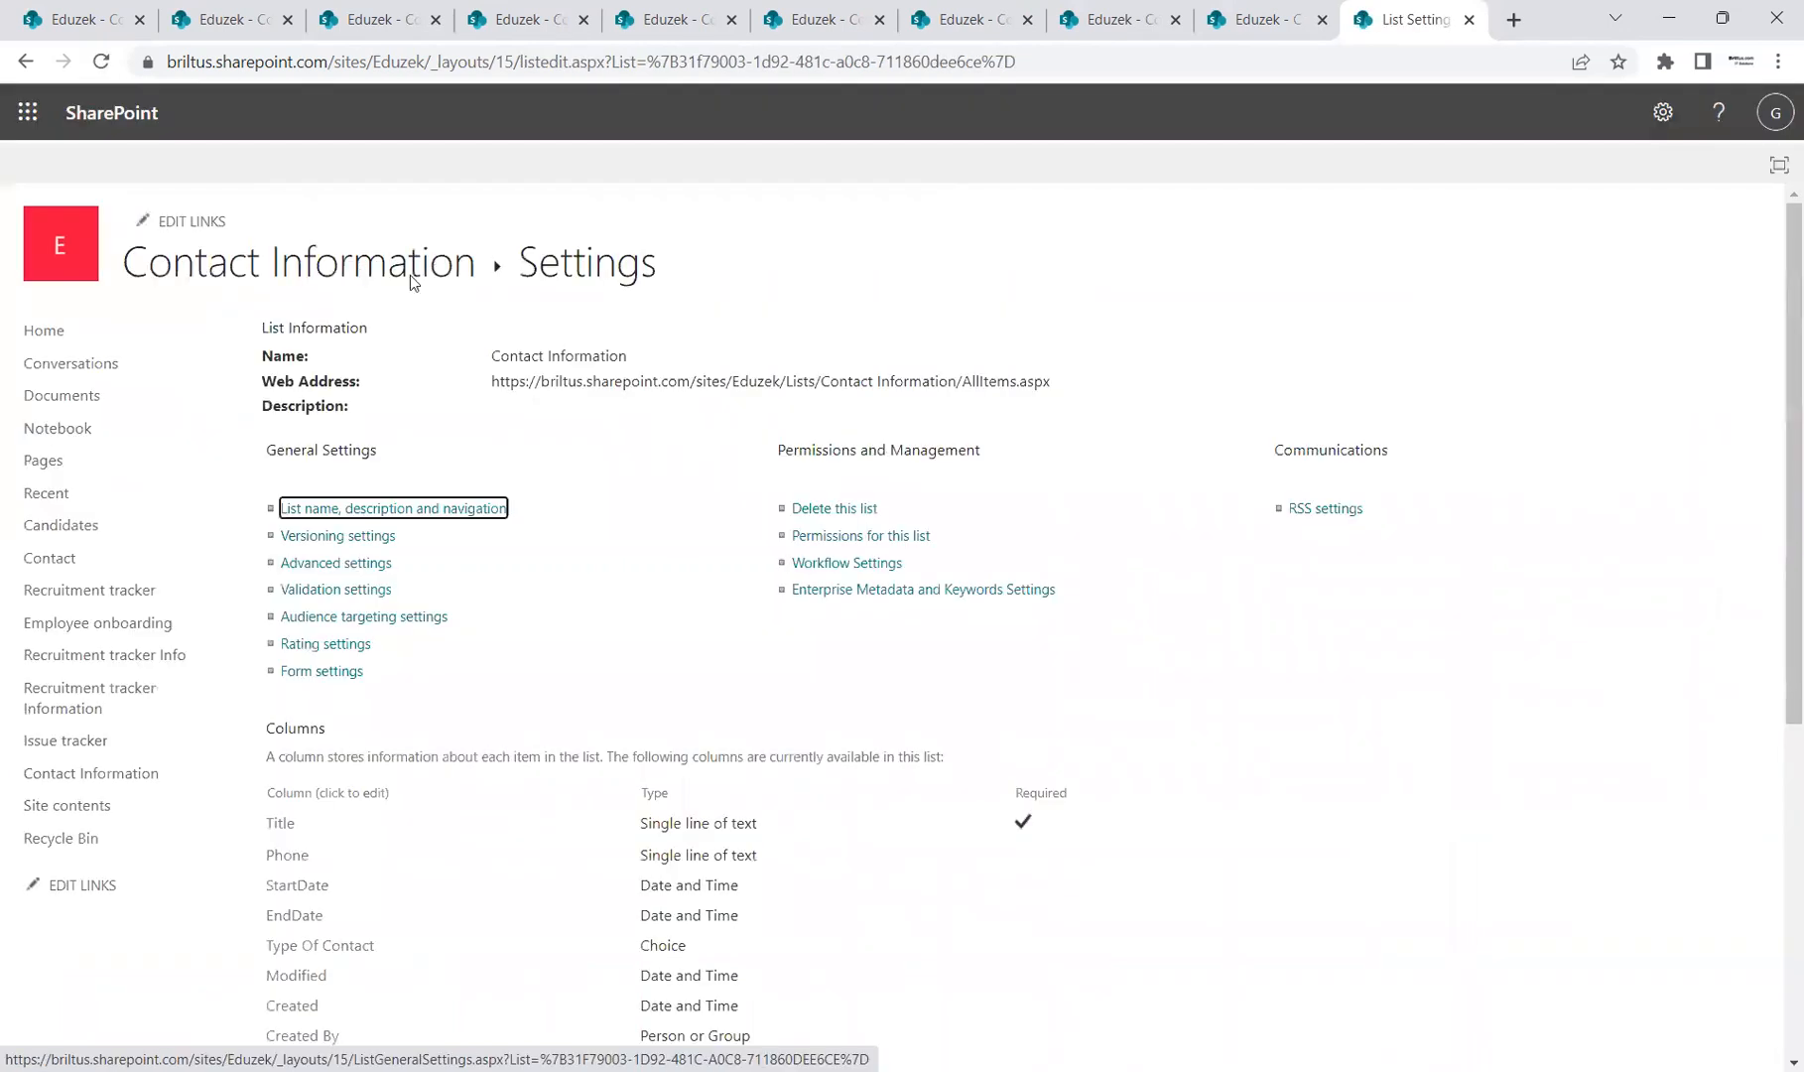
{"action": "left_click", "coordinate": [409, 275]}
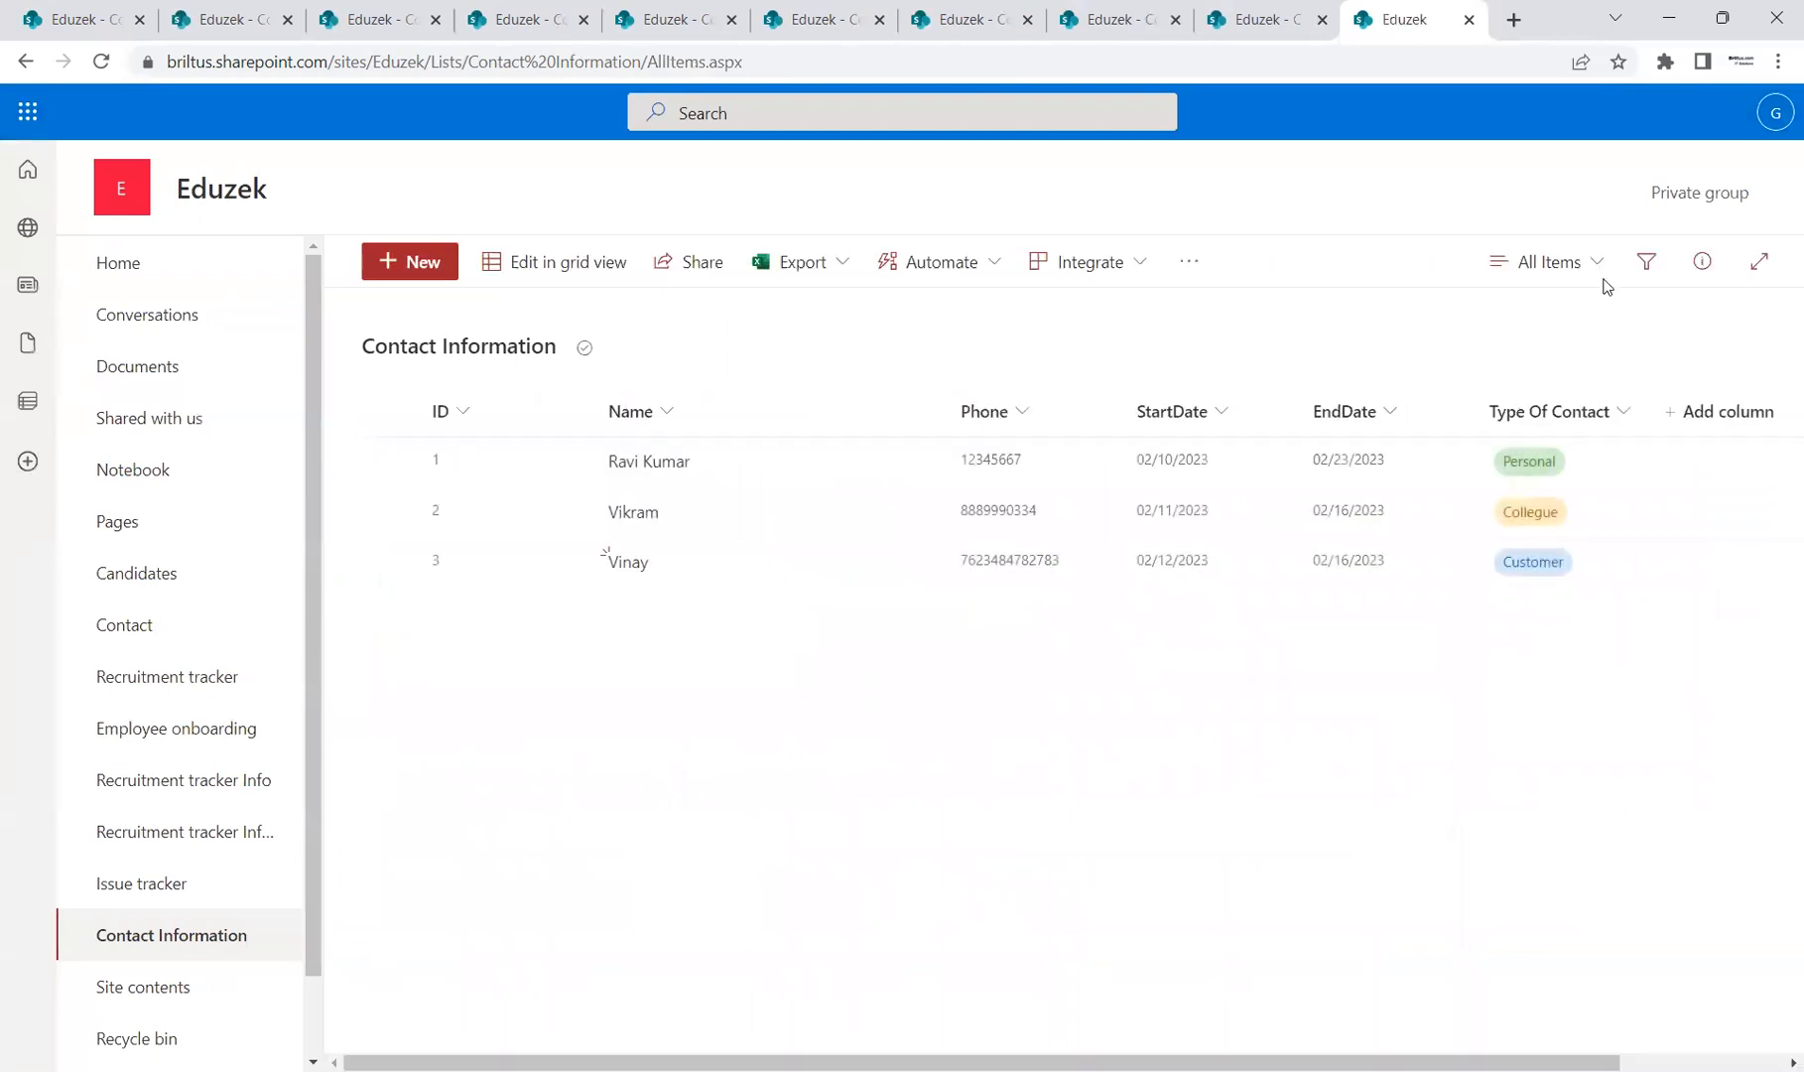
Step: Switch to Custom Board View, check its settings without changes, then go to the presentation
{"action": "left_click", "coordinate": [1593, 262]}
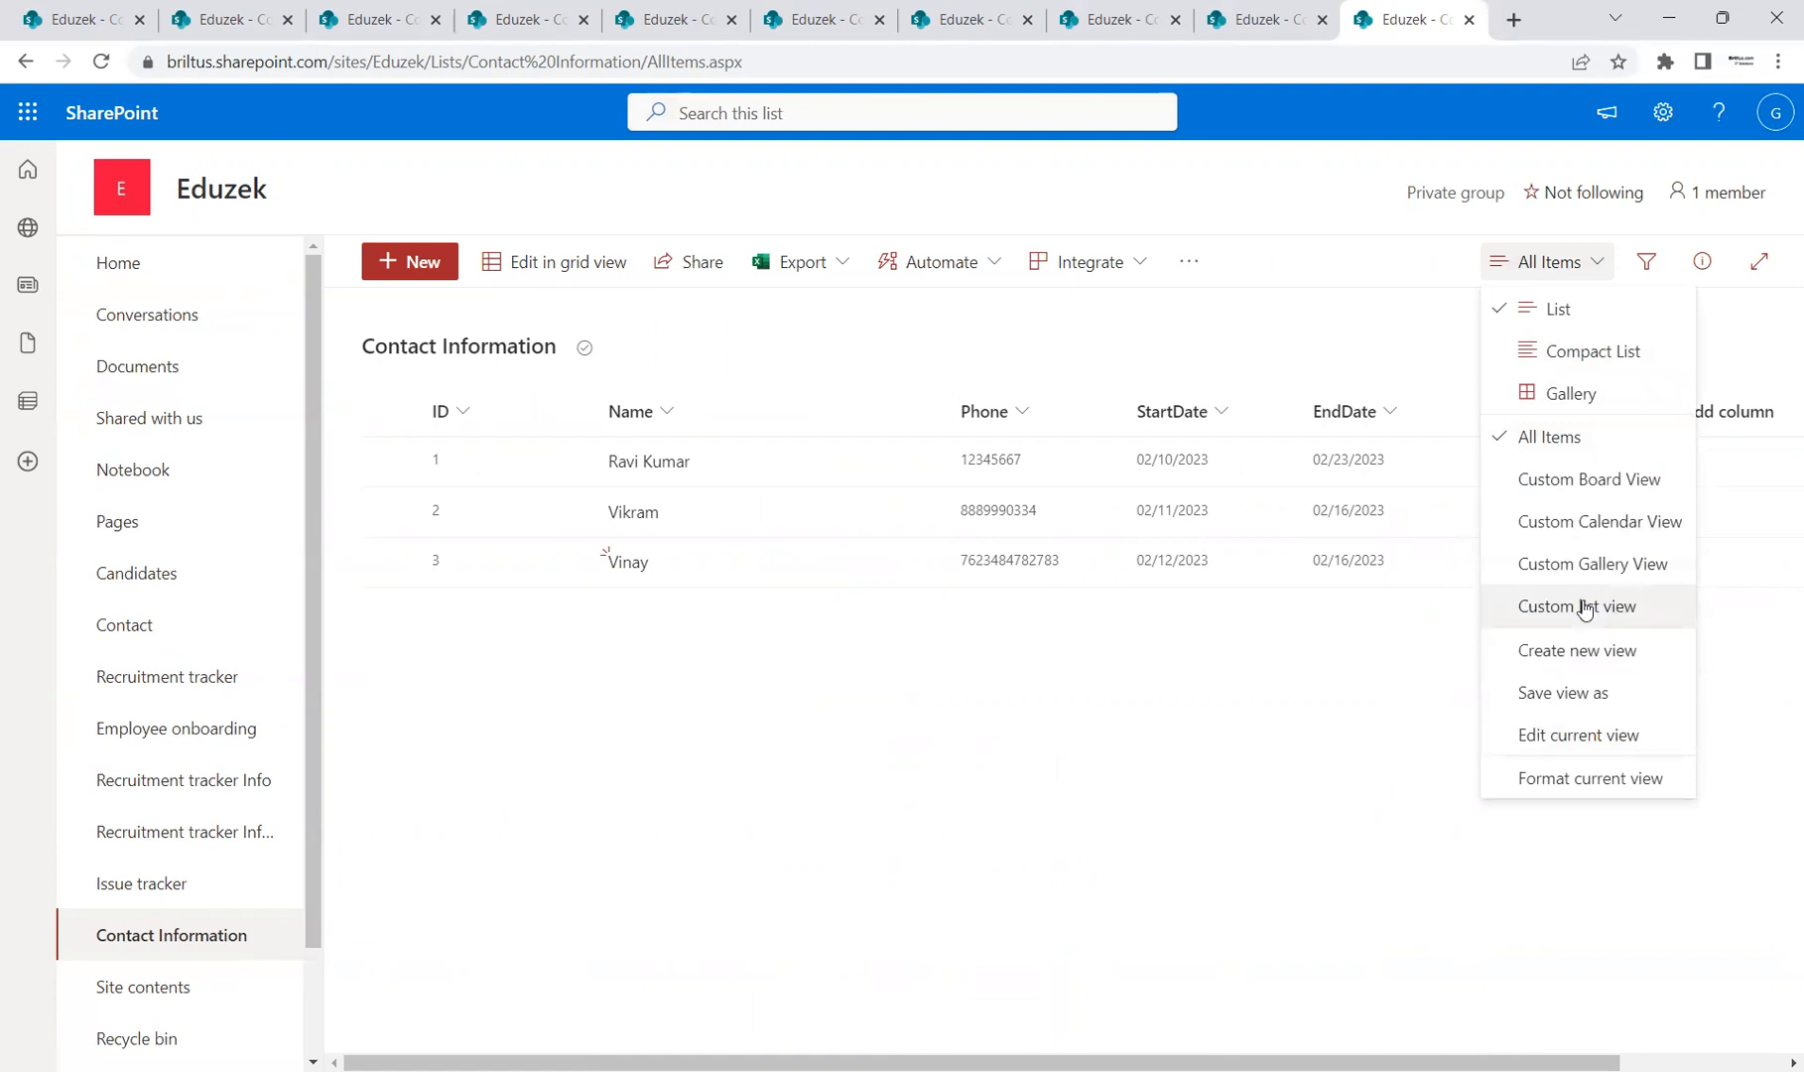
{"action": "left_click", "coordinate": [1609, 480]}
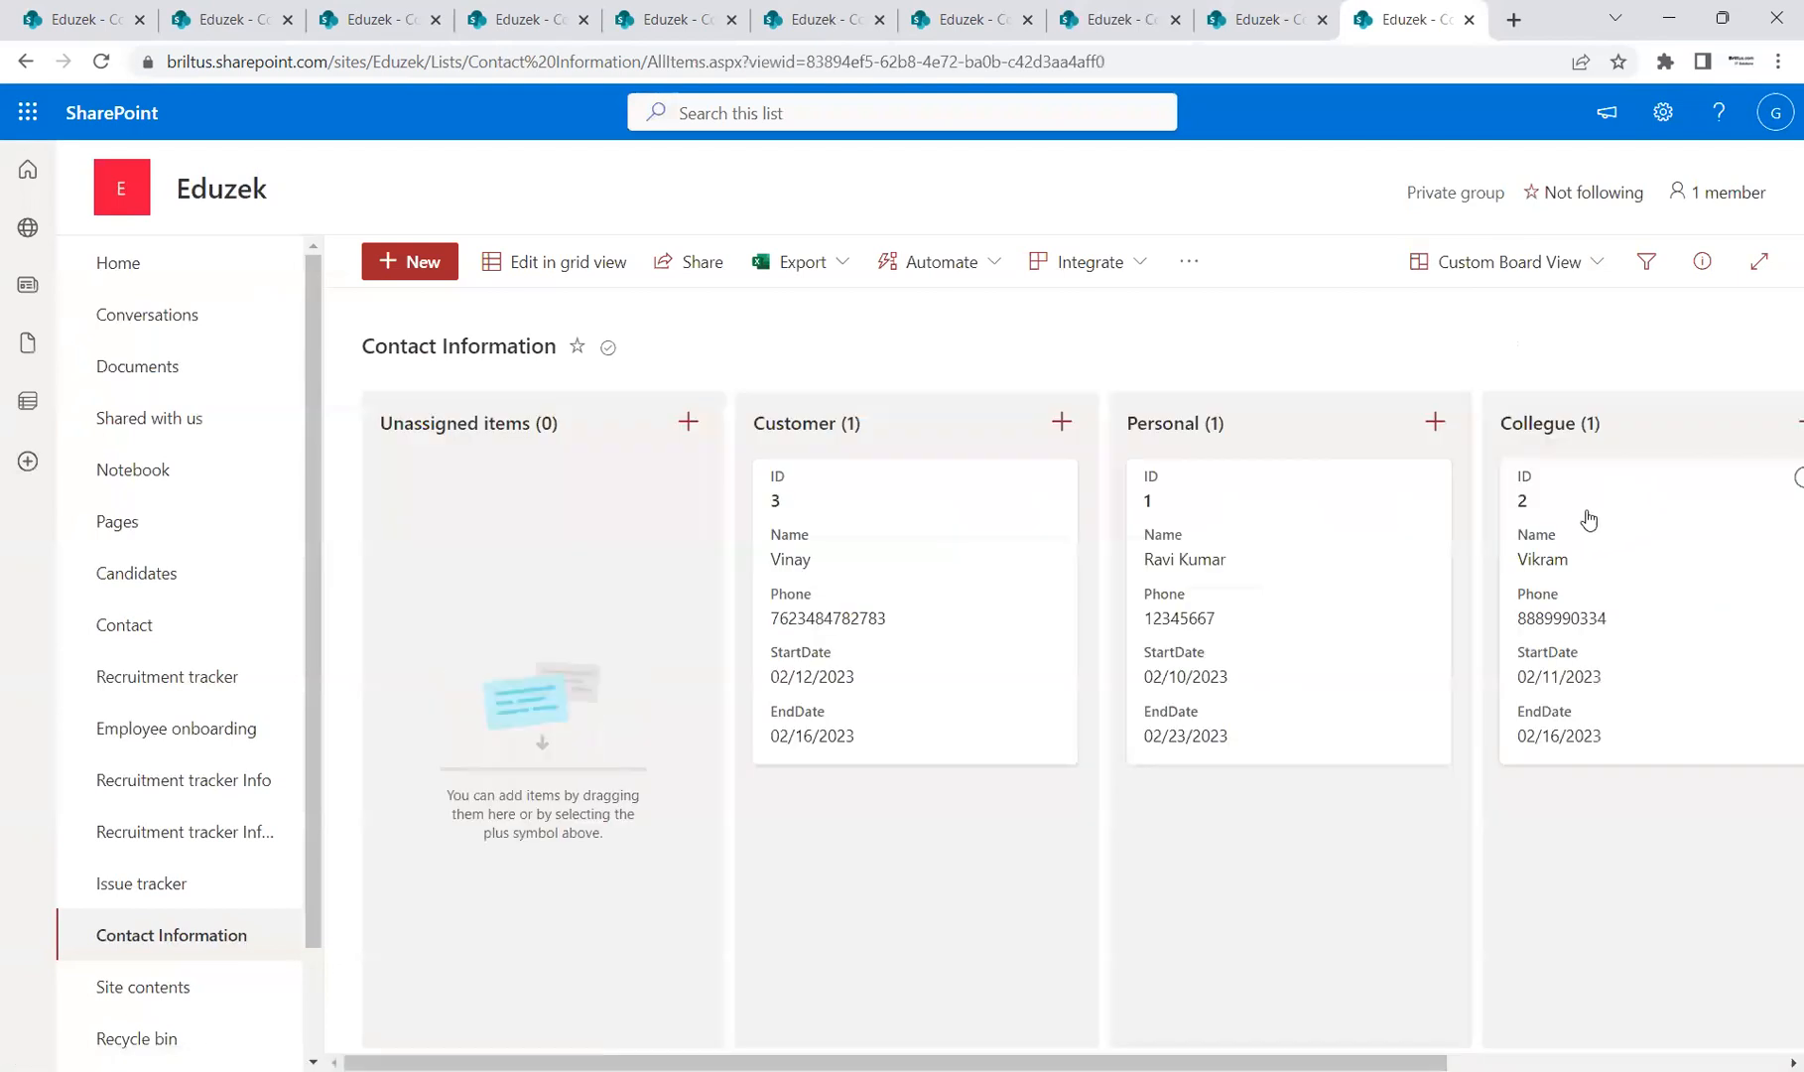
{"action": "left_click", "coordinate": [1598, 262]}
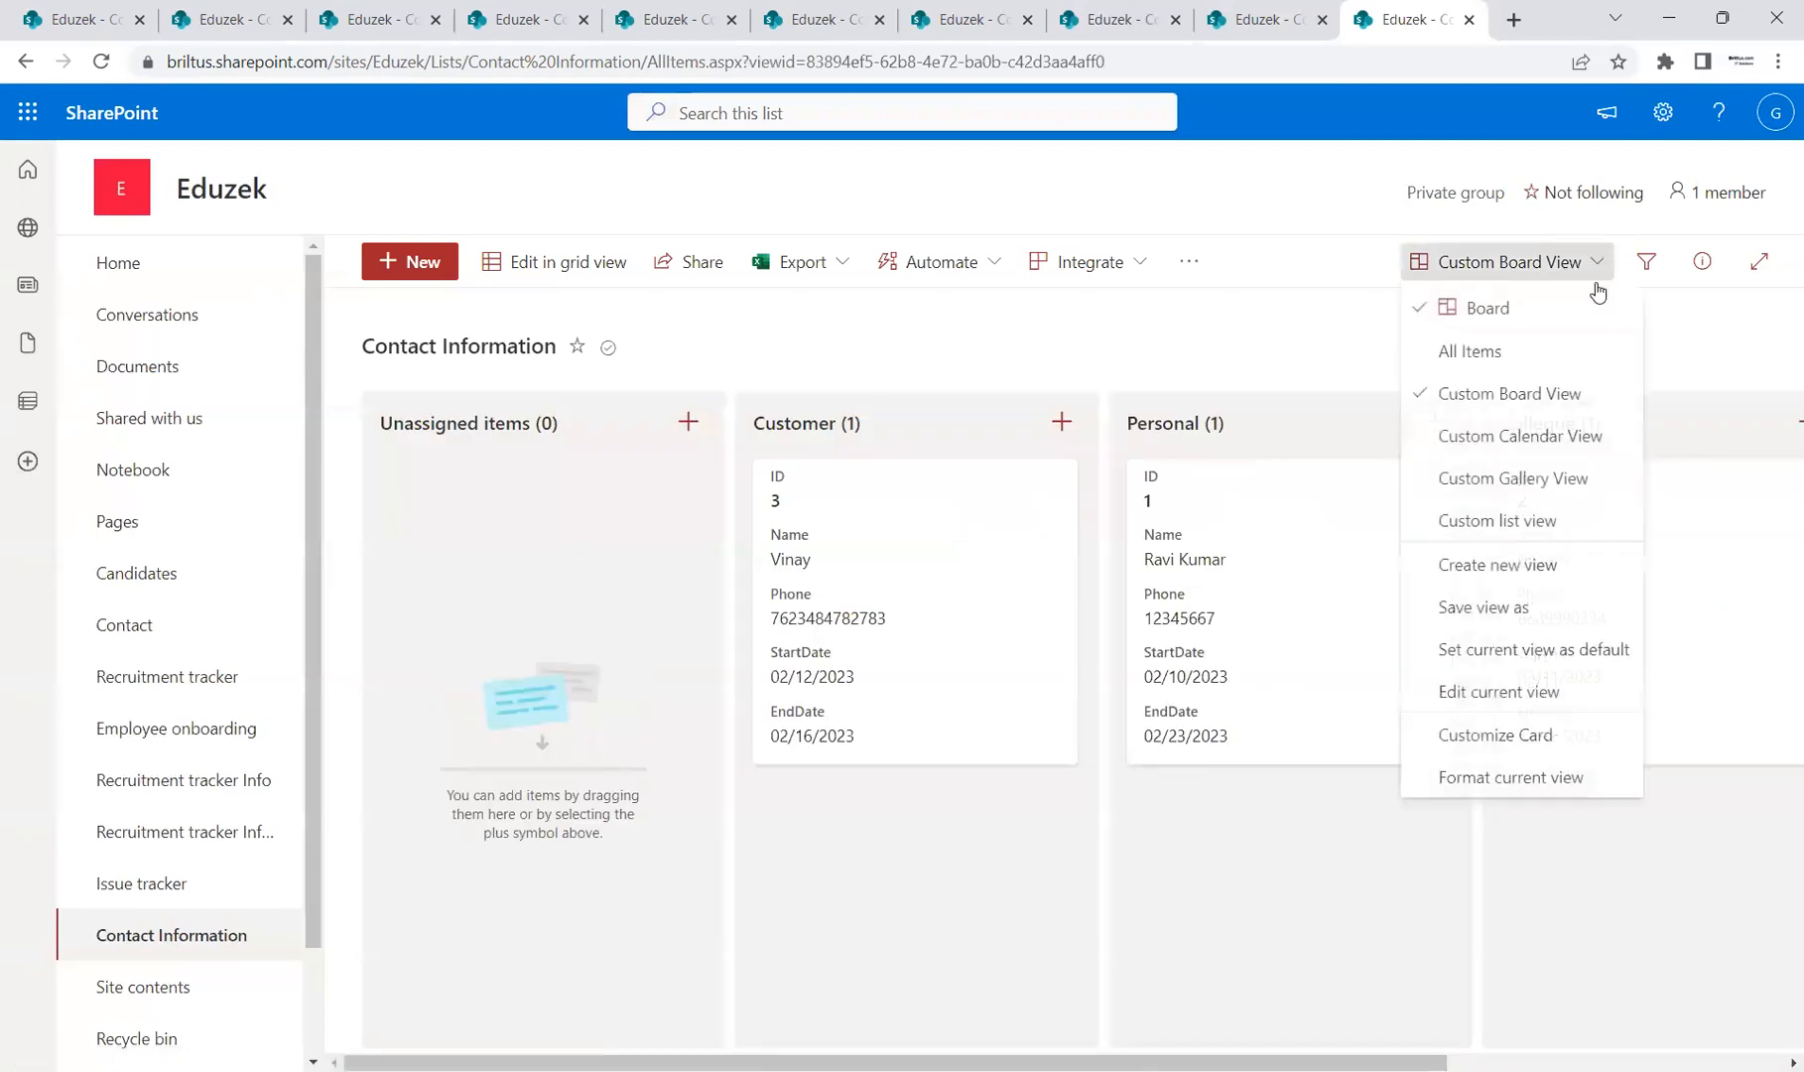
{"action": "left_click", "coordinate": [1501, 692]}
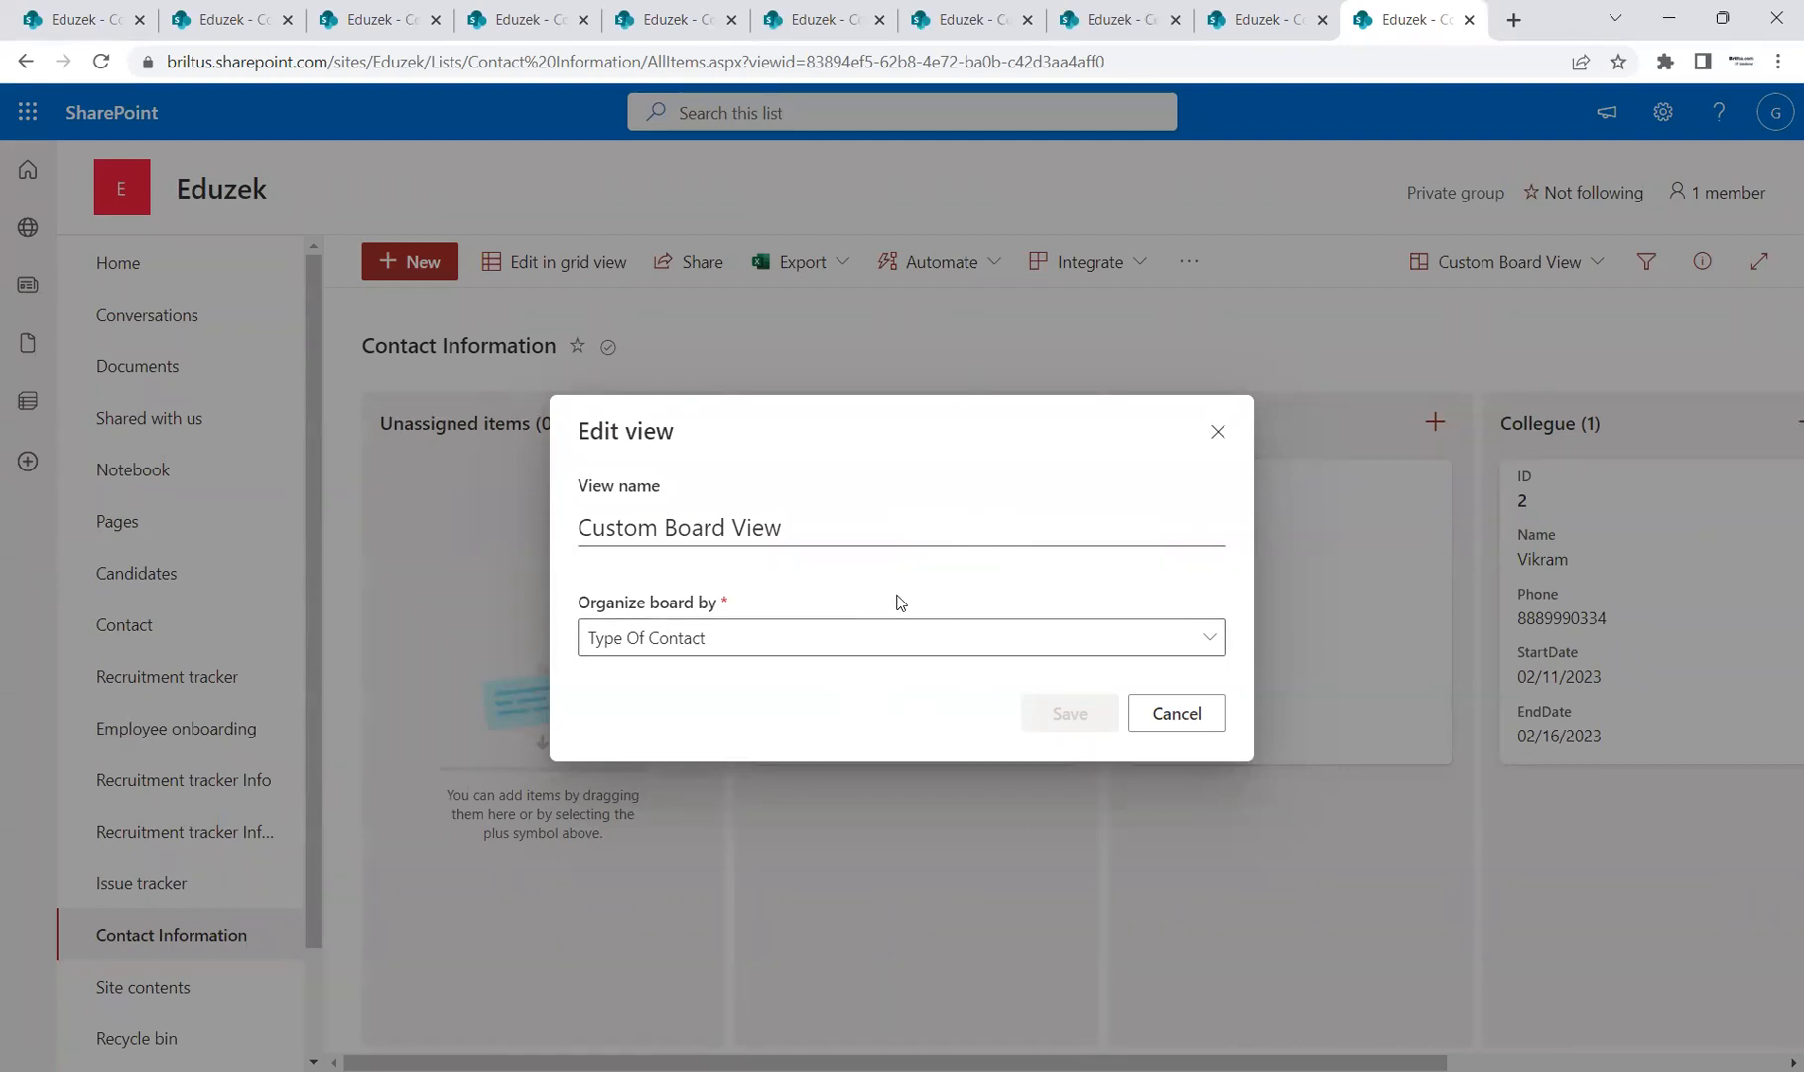
{"action": "left_click", "coordinate": [1176, 713]}
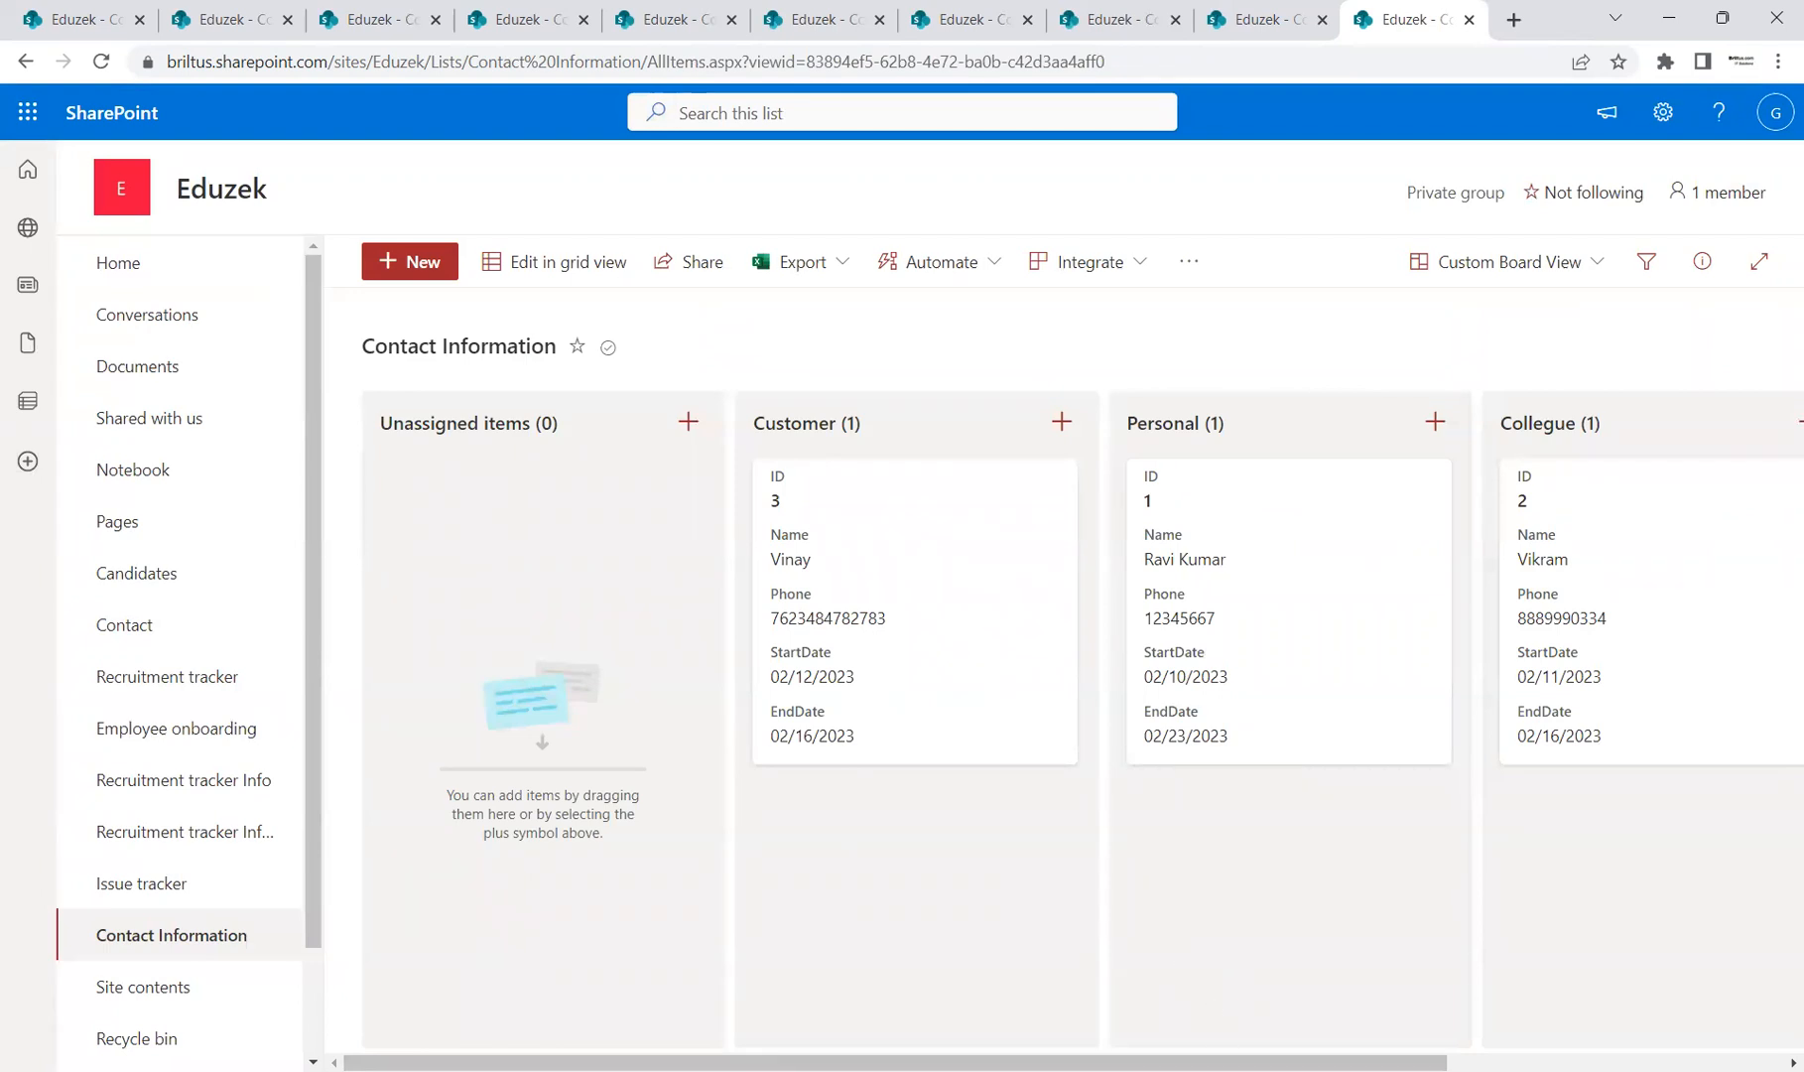
{"action": "key", "text": "alt+Tab"}
Step: Highlight the agenda items, then move on to the slide 4 Thank you slide
{"action": "left_click_drag", "start_coordinate": [1011, 621], "coordinate": [586, 588]}
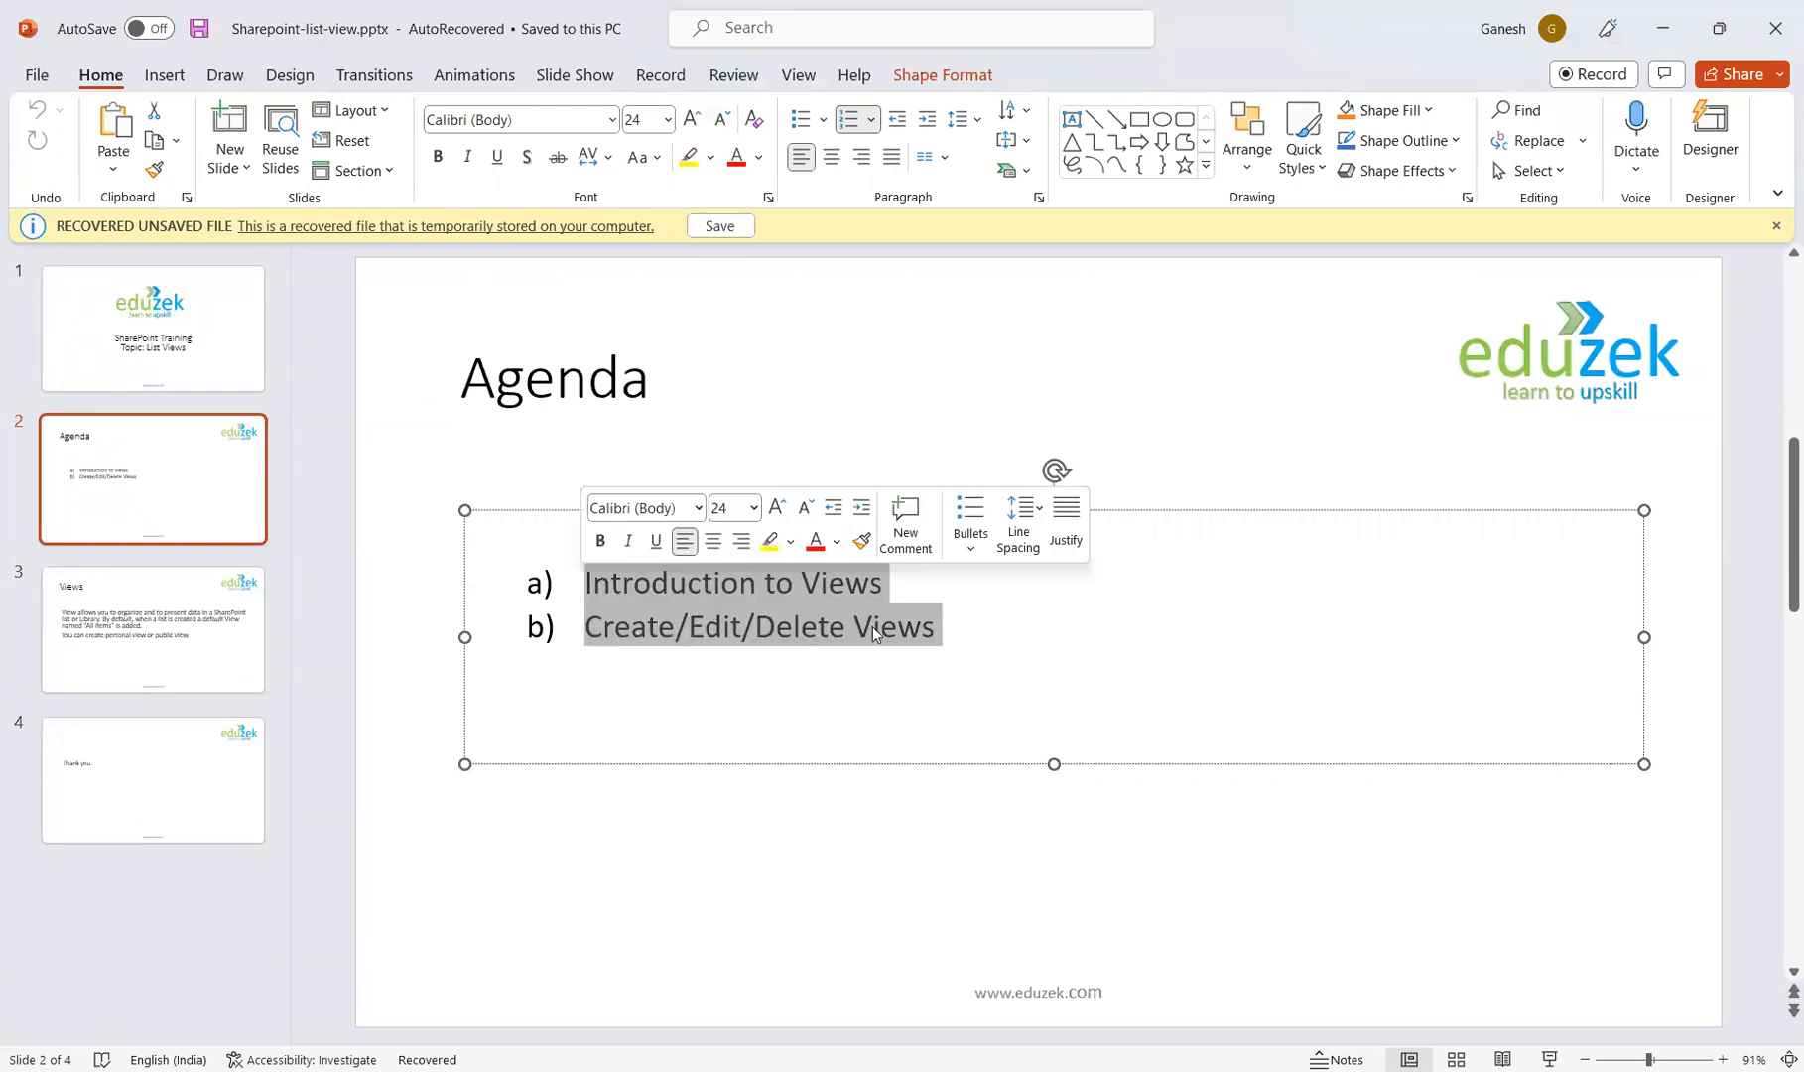
{"action": "left_click", "coordinate": [969, 633]}
{"action": "left_click_drag", "start_coordinate": [926, 591], "coordinate": [620, 584]}
{"action": "left_click", "coordinate": [1001, 648]}
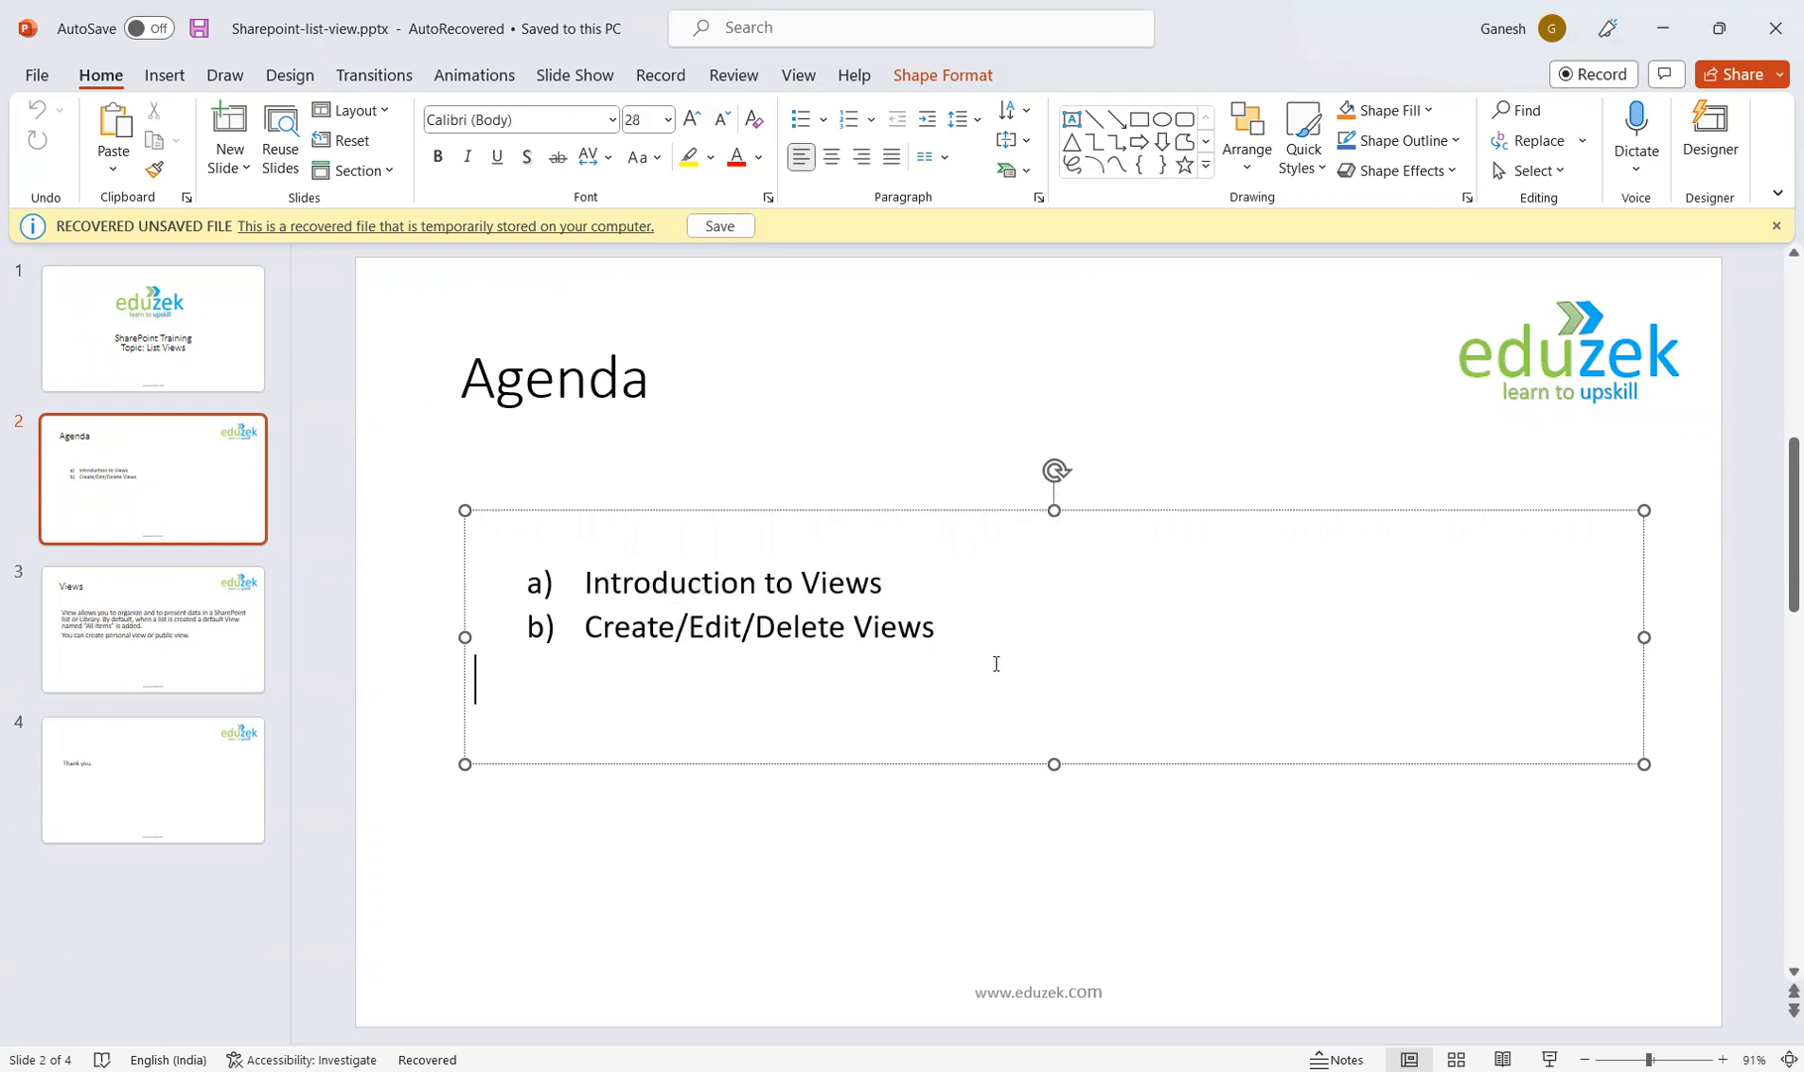
{"action": "left_click", "coordinate": [178, 744]}
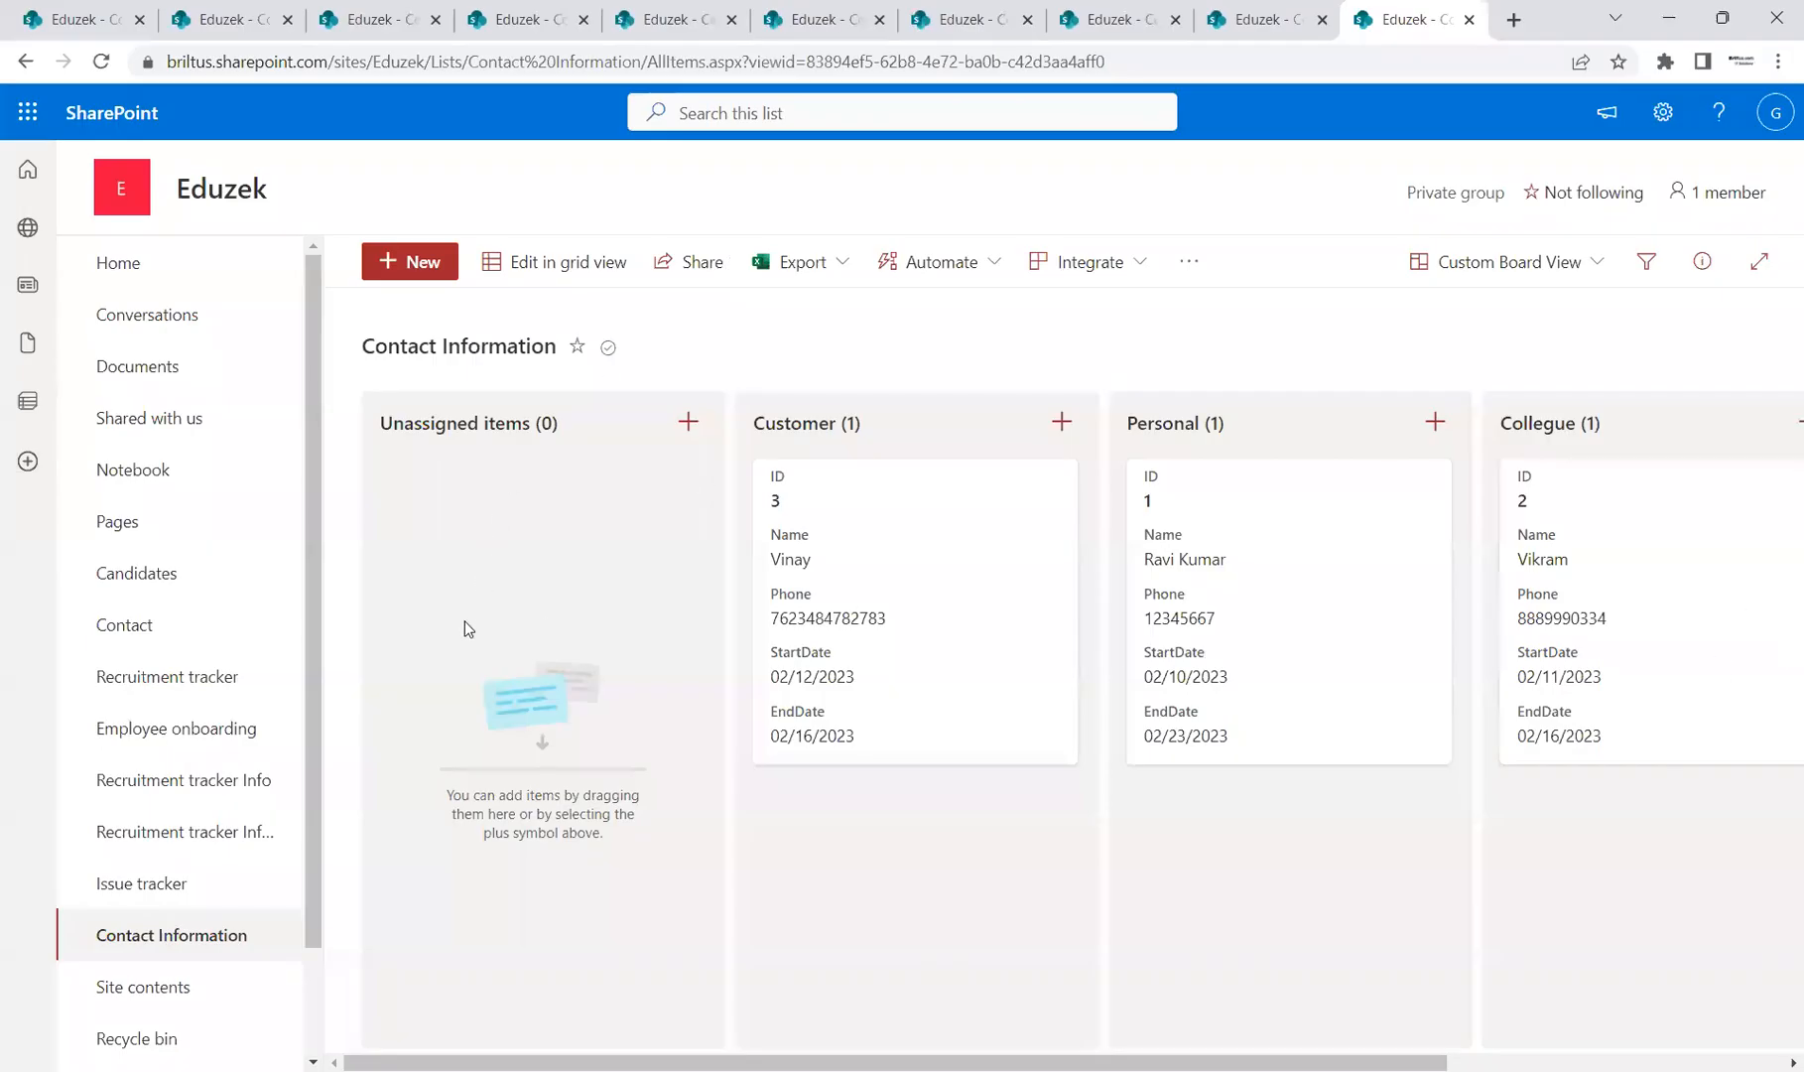
Step: Change the view from Custom Board View to All Items, showing the Personal, Collegue and Customer contacts
{"action": "scroll", "coordinate": [322, 685], "scroll_direction": "down", "scroll_amount": 2}
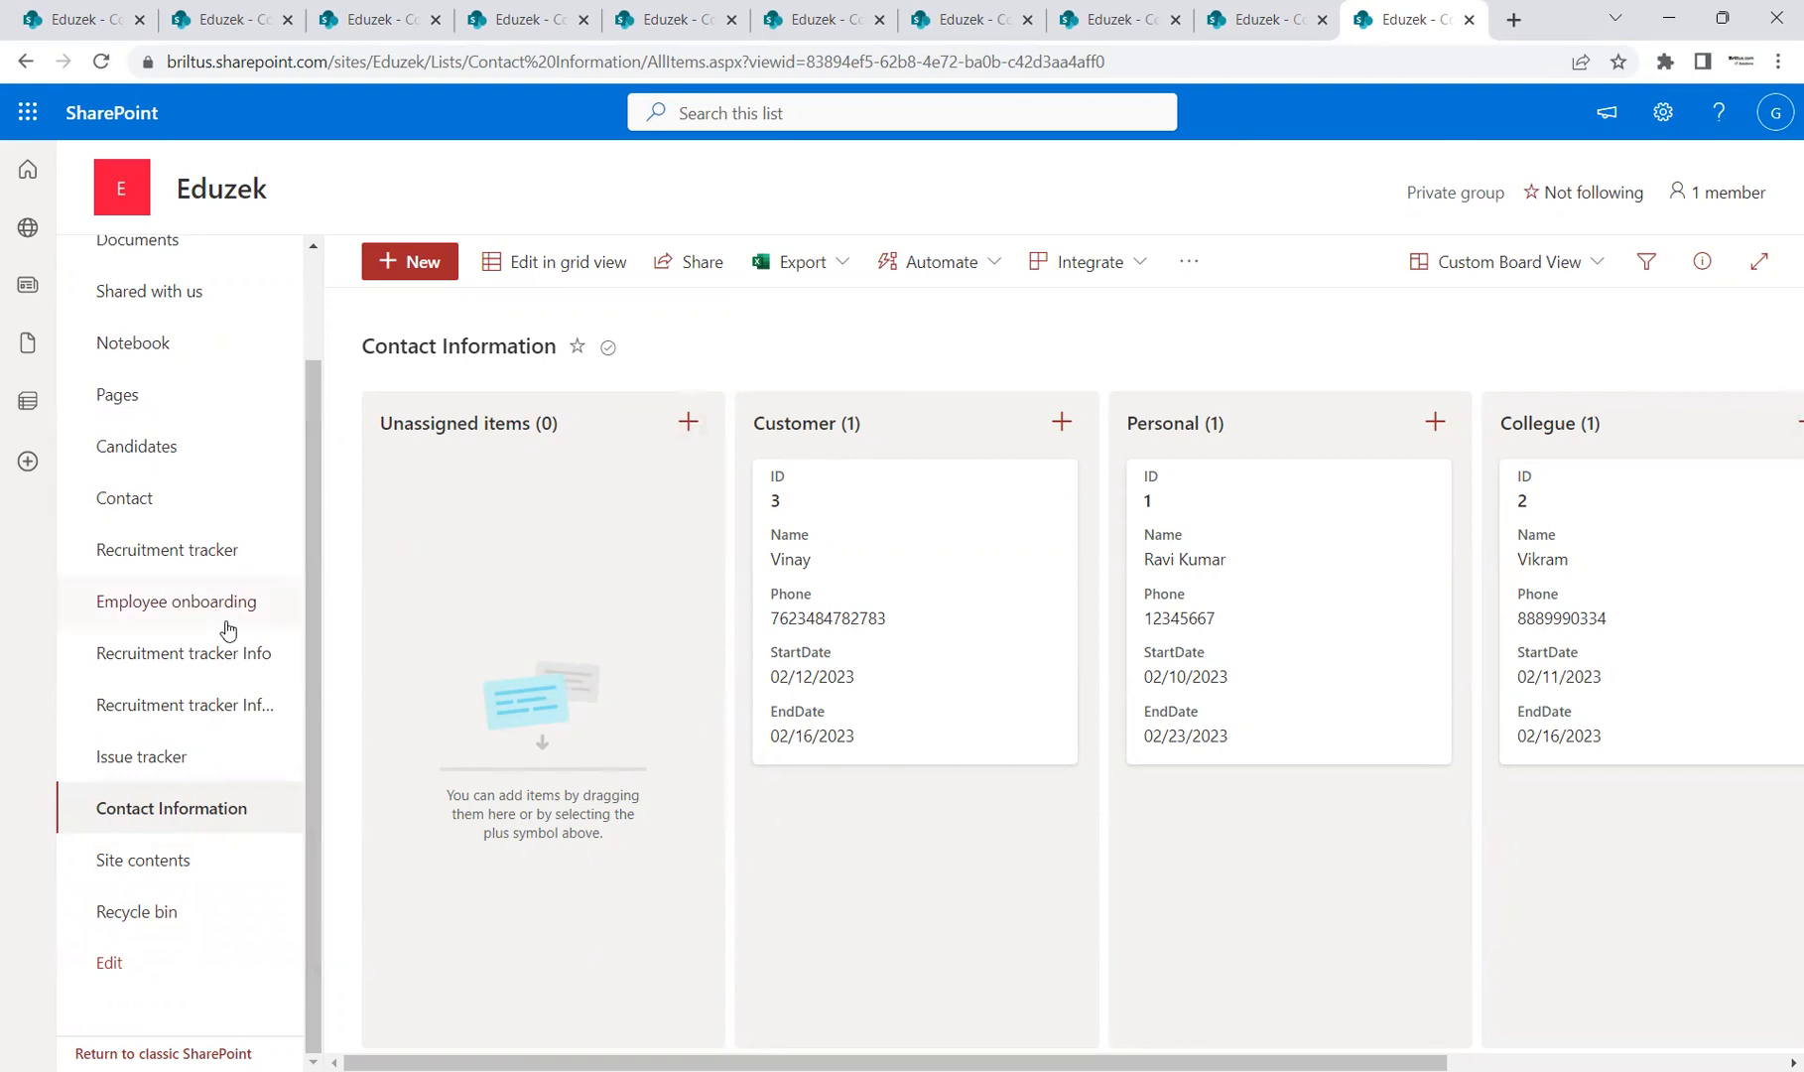
{"action": "scroll", "coordinate": [313, 596], "scroll_direction": "up", "scroll_amount": 2}
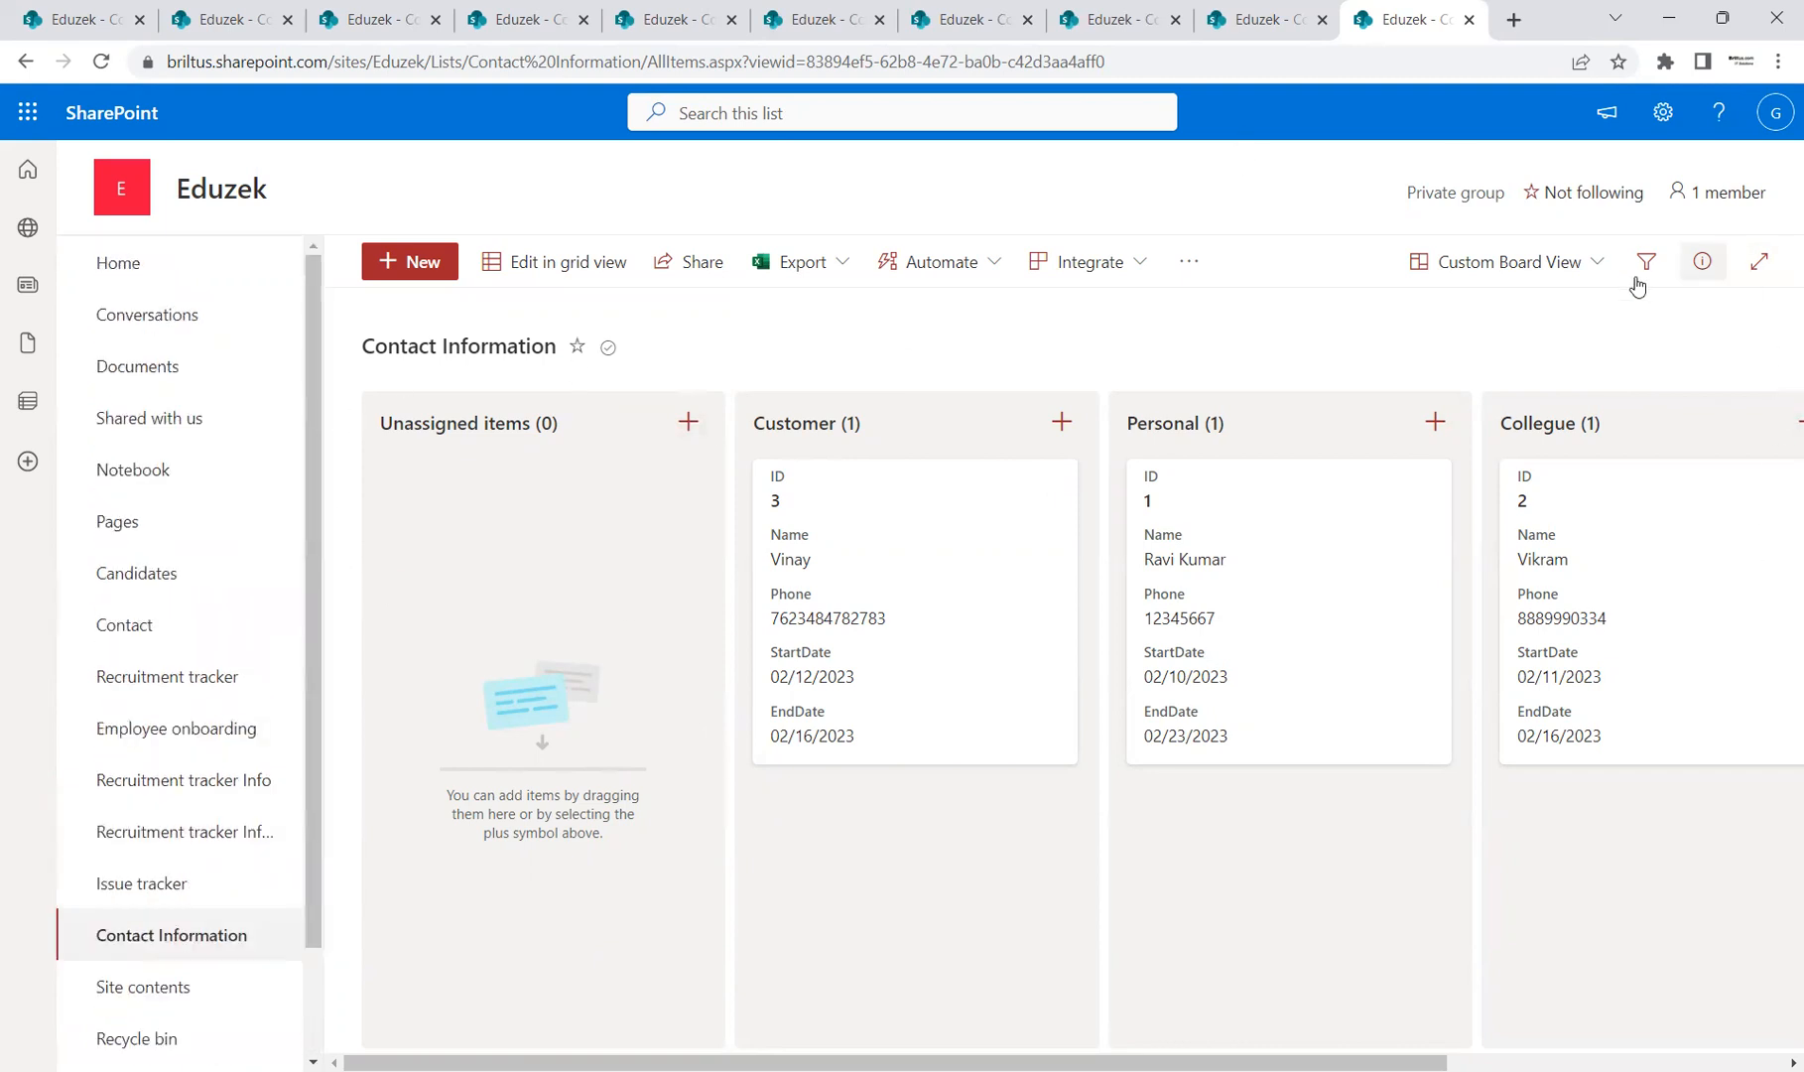
{"action": "left_click", "coordinate": [1597, 262]}
{"action": "left_click", "coordinate": [1530, 354]}
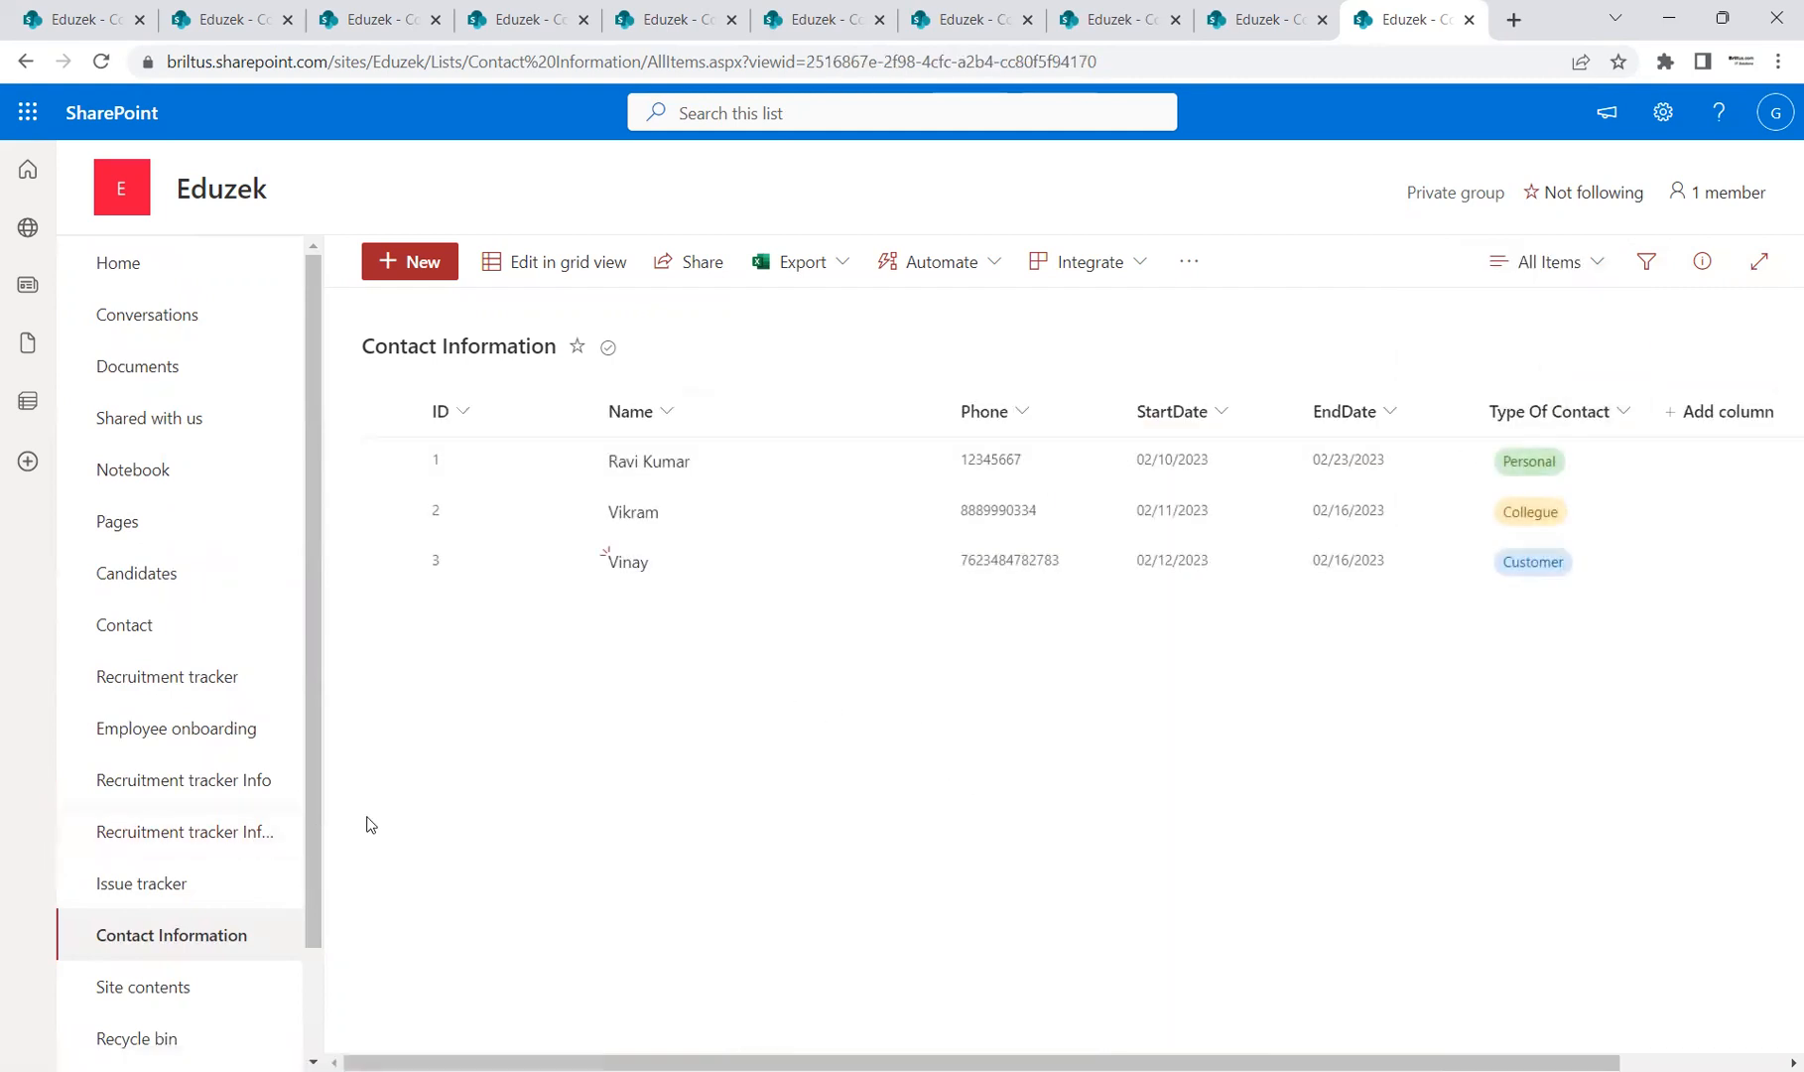
{"action": "left_click_drag", "start_coordinate": [316, 855], "coordinate": [309, 989]}
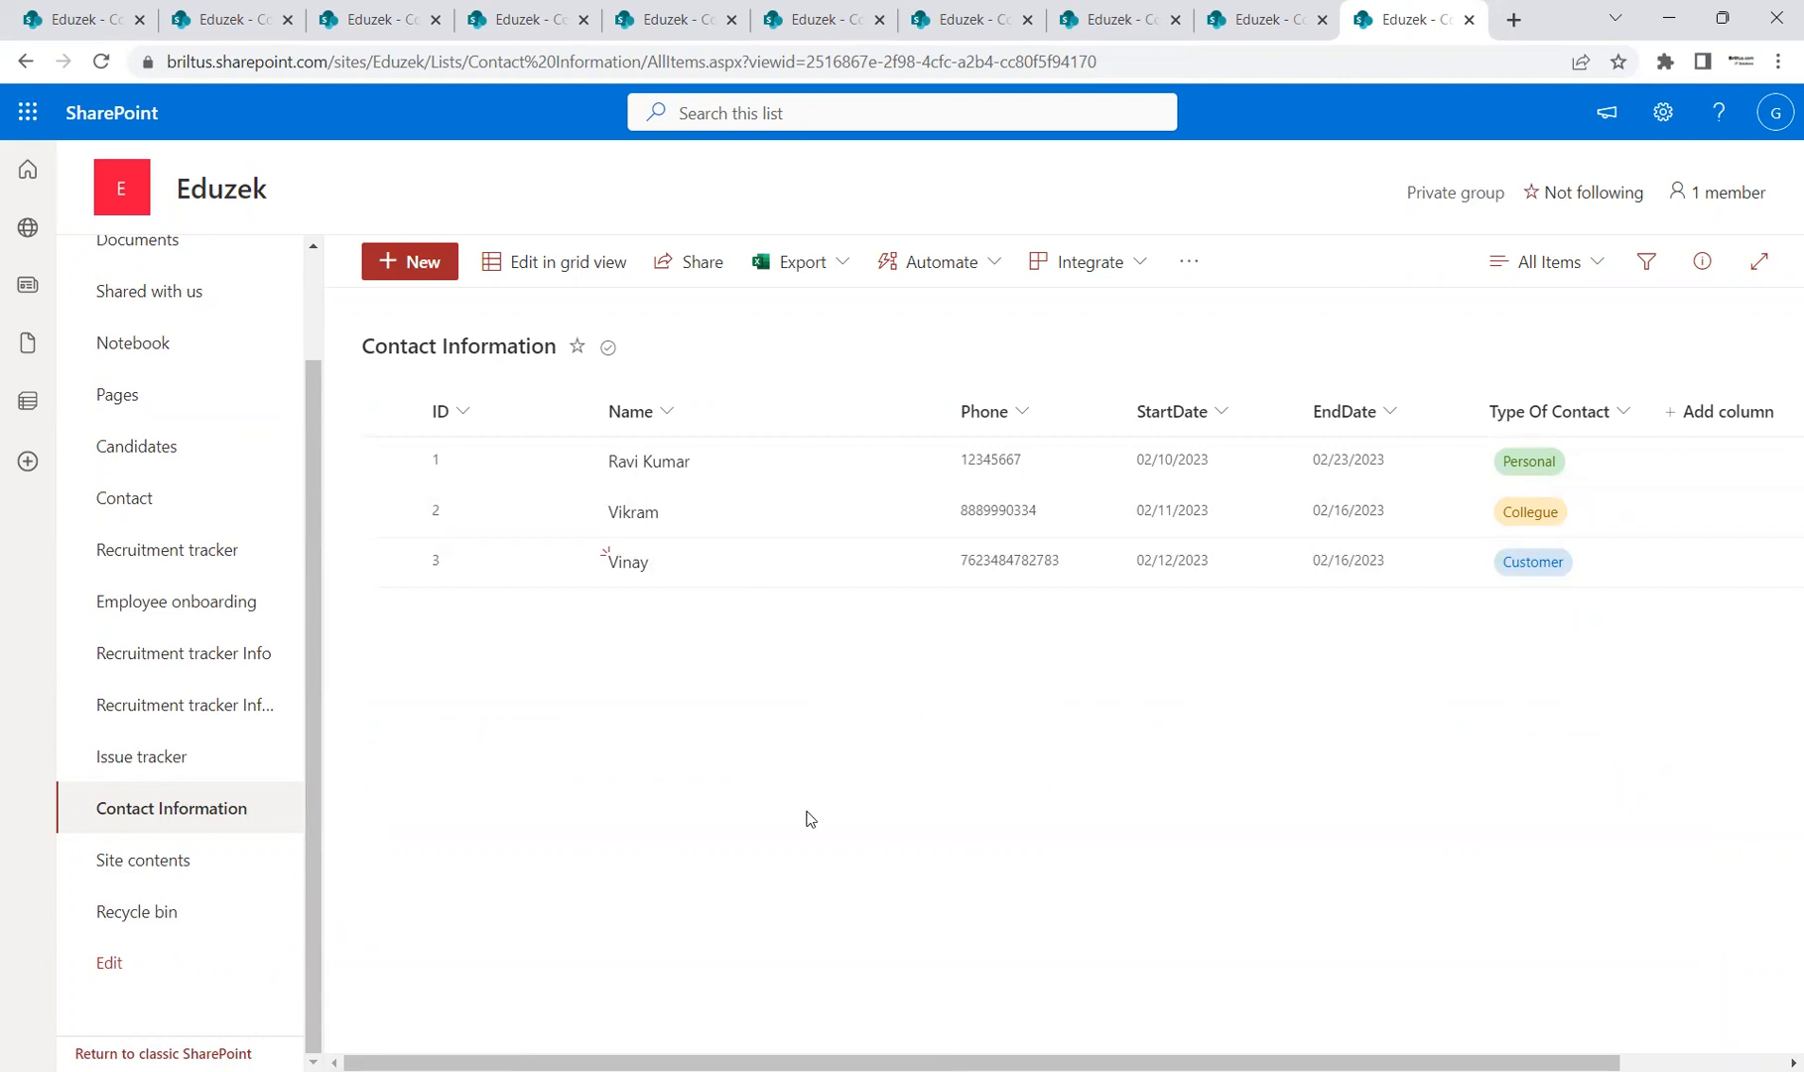
{"action": "left_click", "coordinate": [1599, 264]}
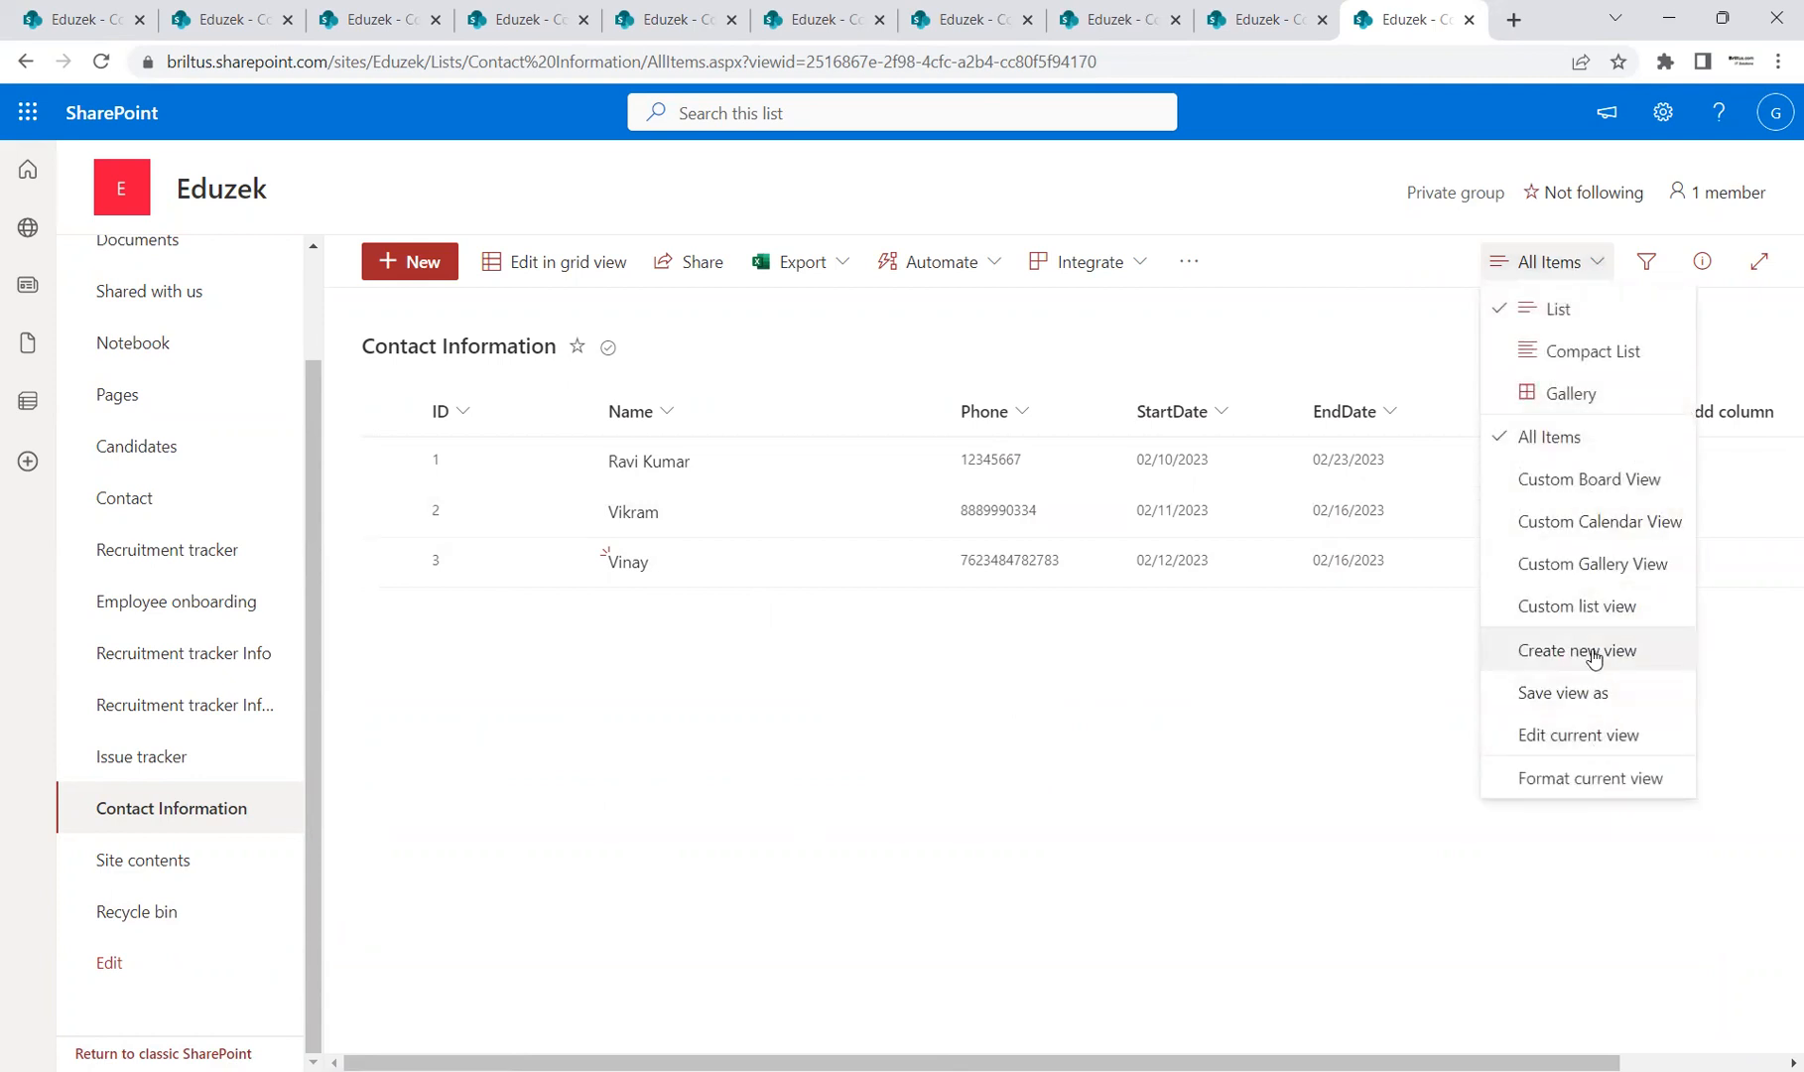
{"action": "left_click", "coordinate": [1588, 657]}
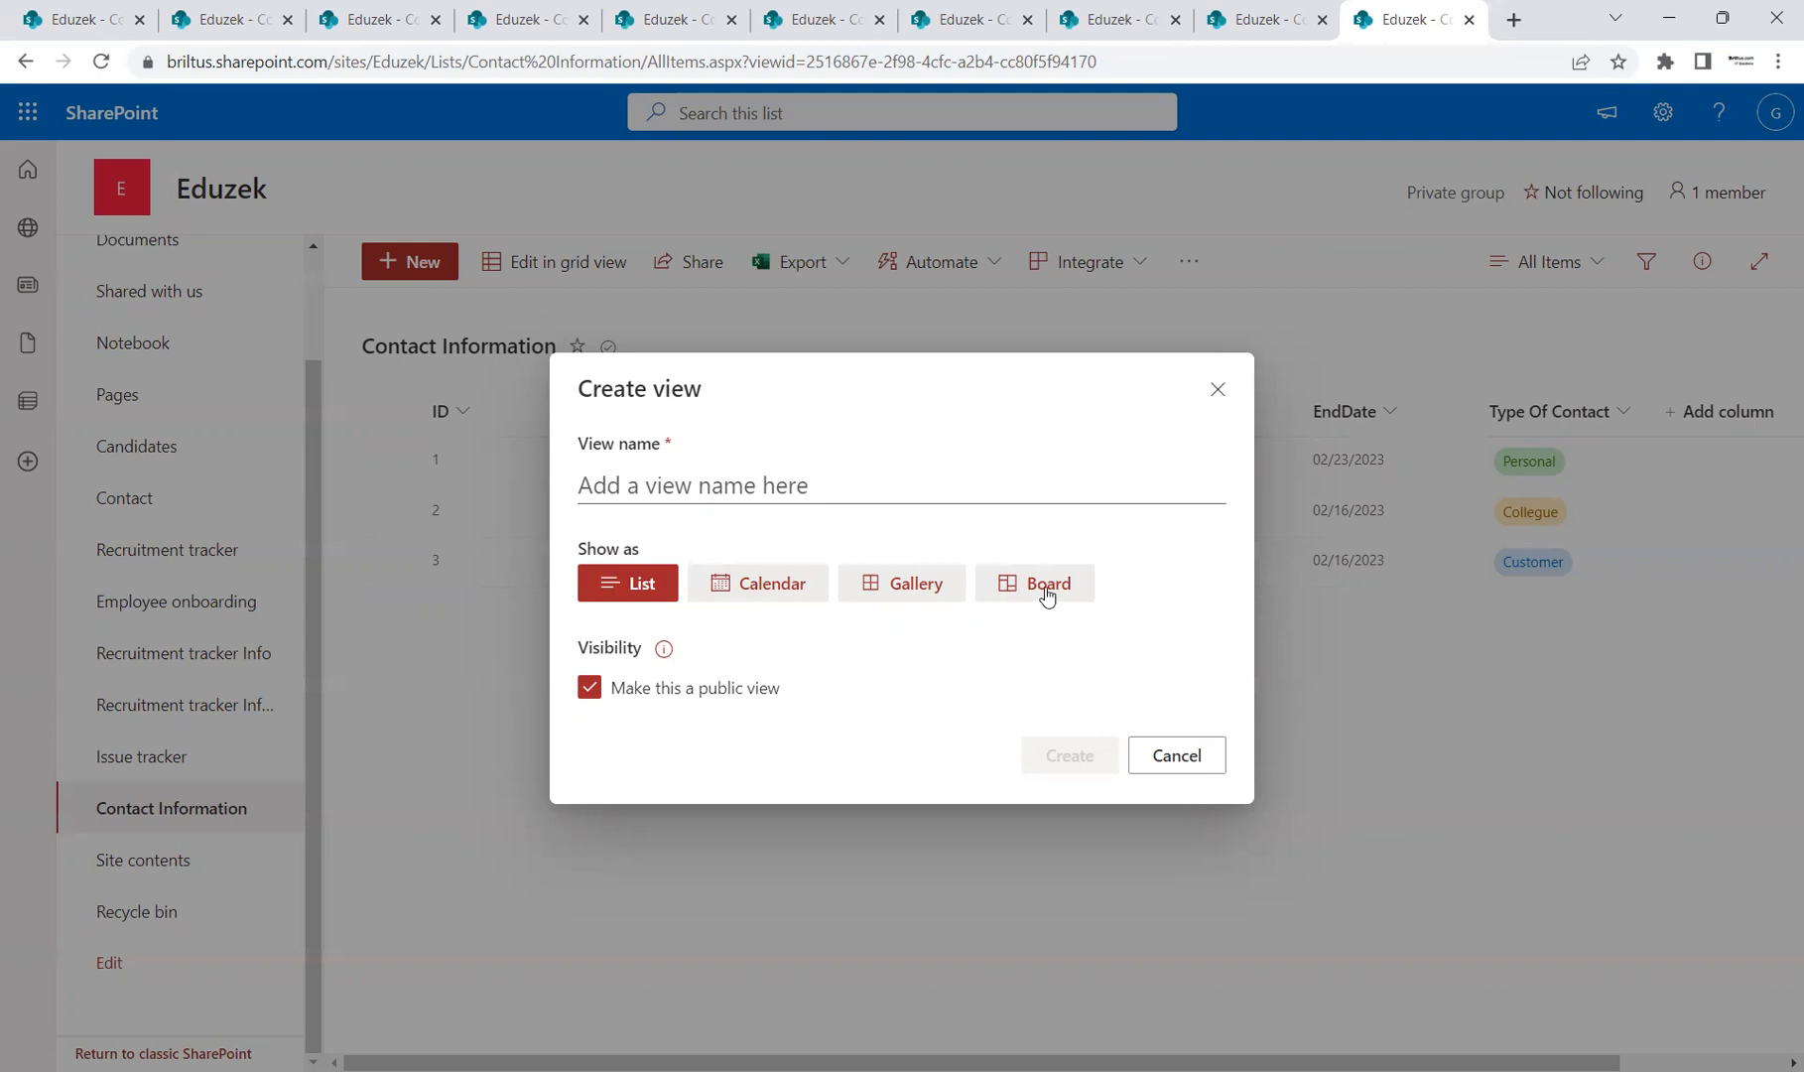
{"action": "left_click", "coordinate": [1198, 758]}
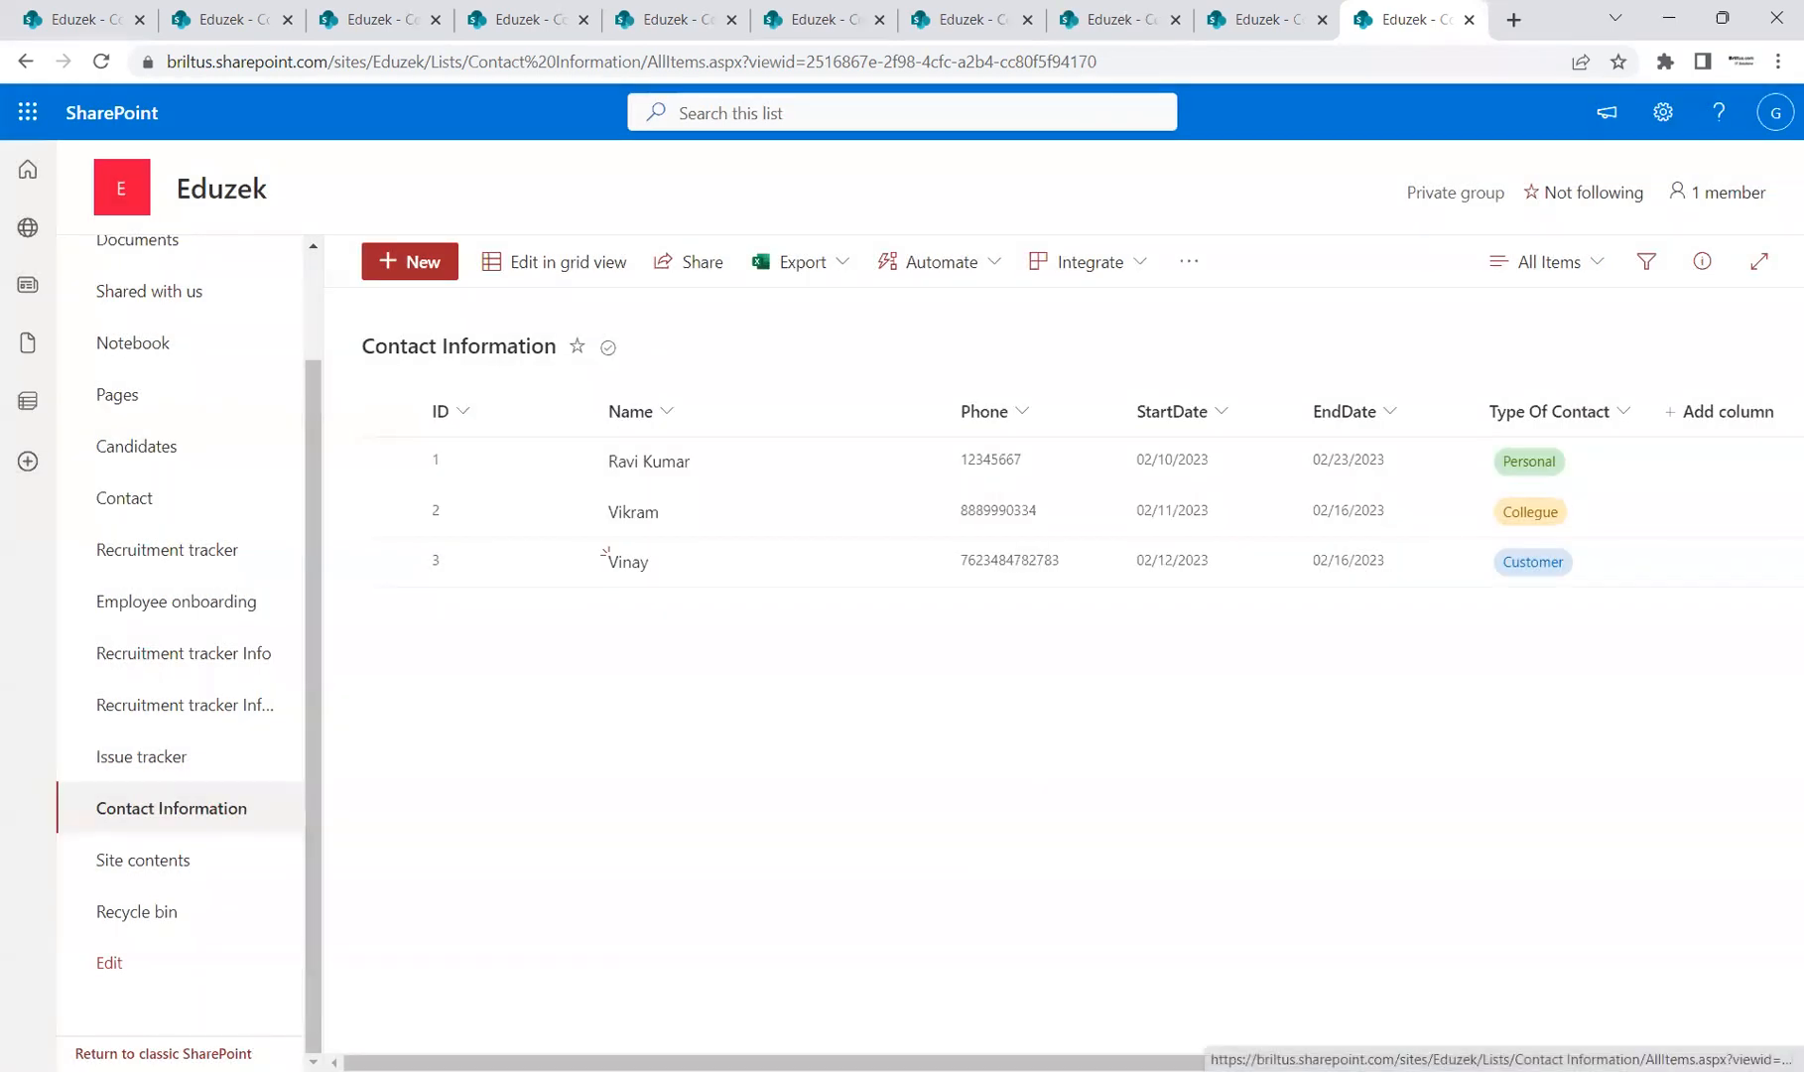